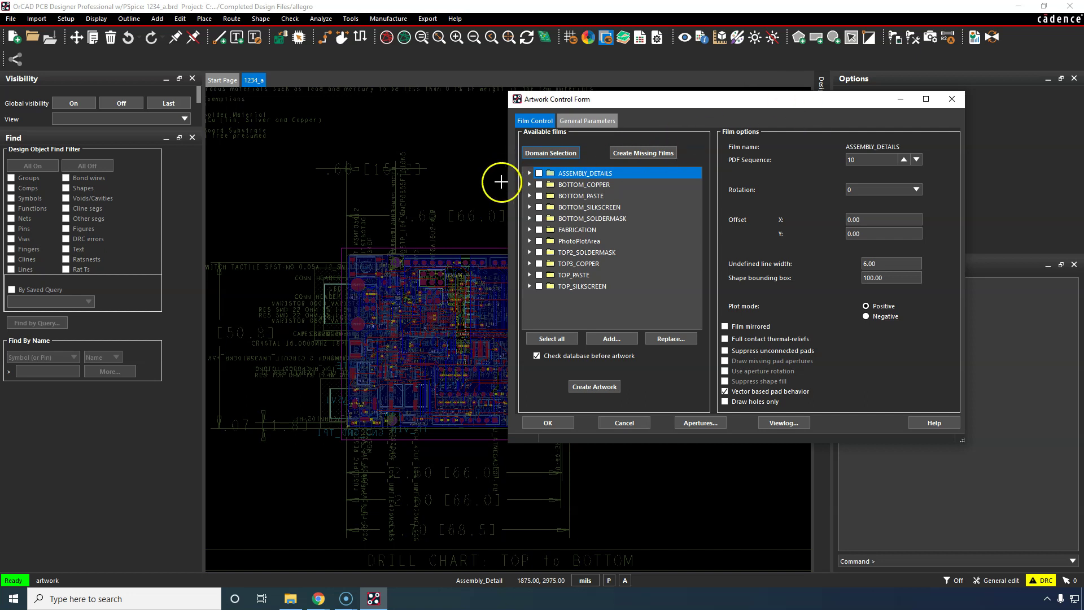
click(529, 174)
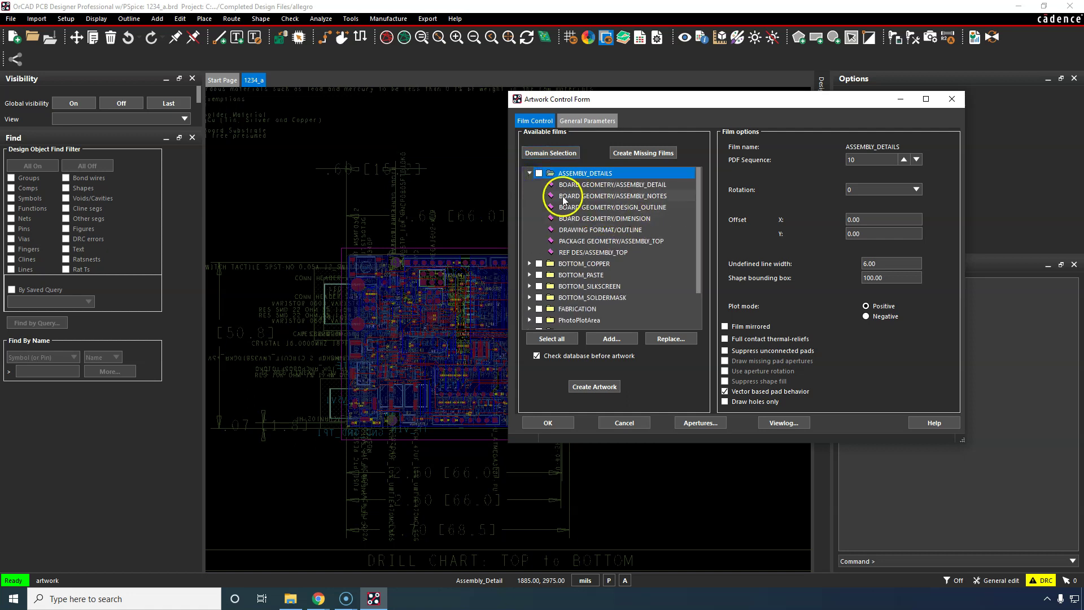
click(530, 174)
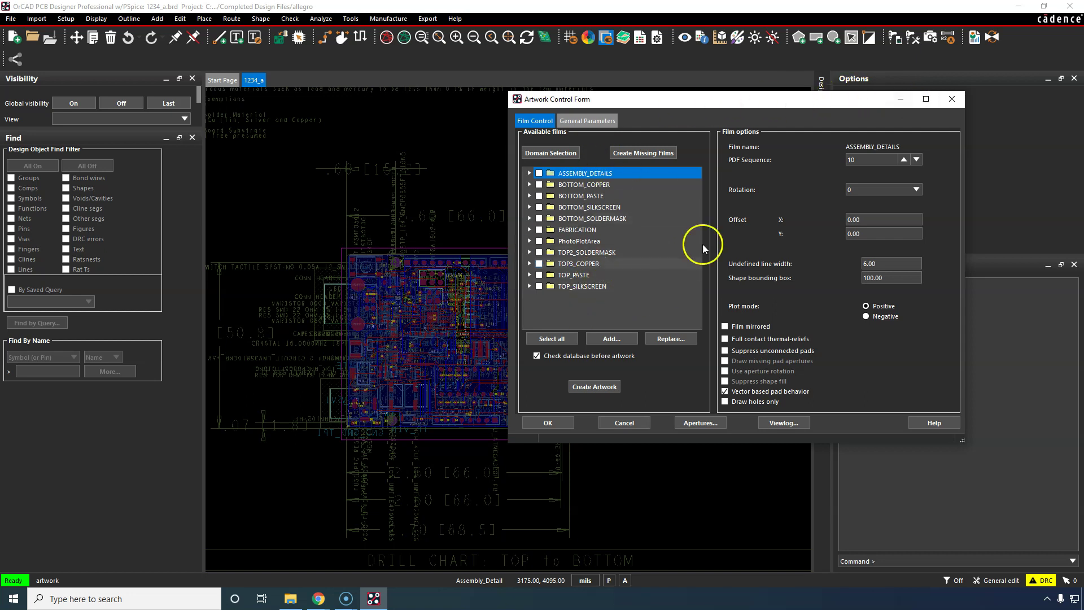
click(952, 99)
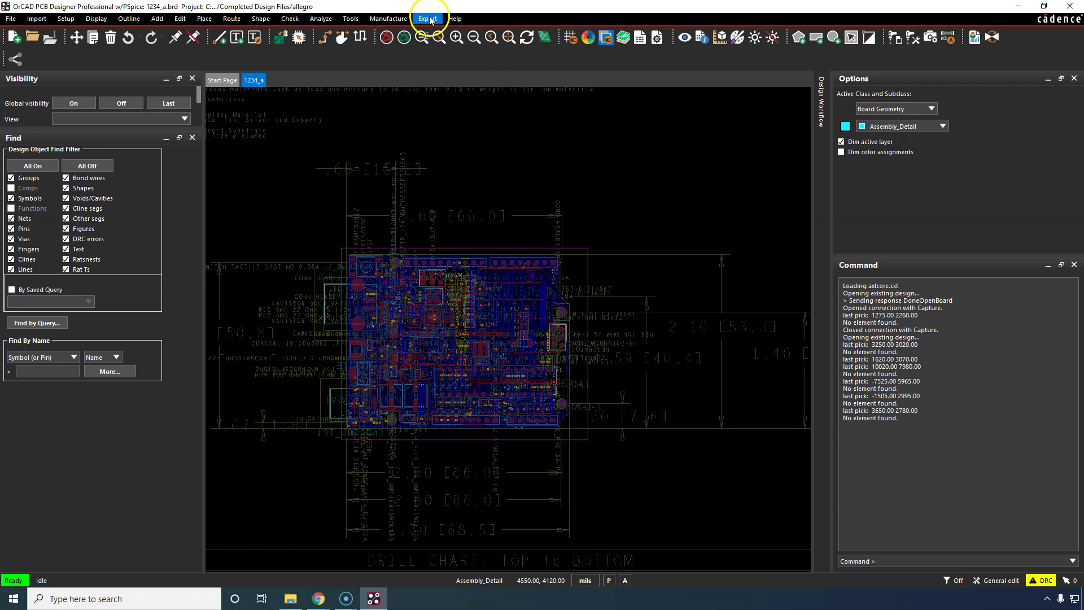
click(615, 139)
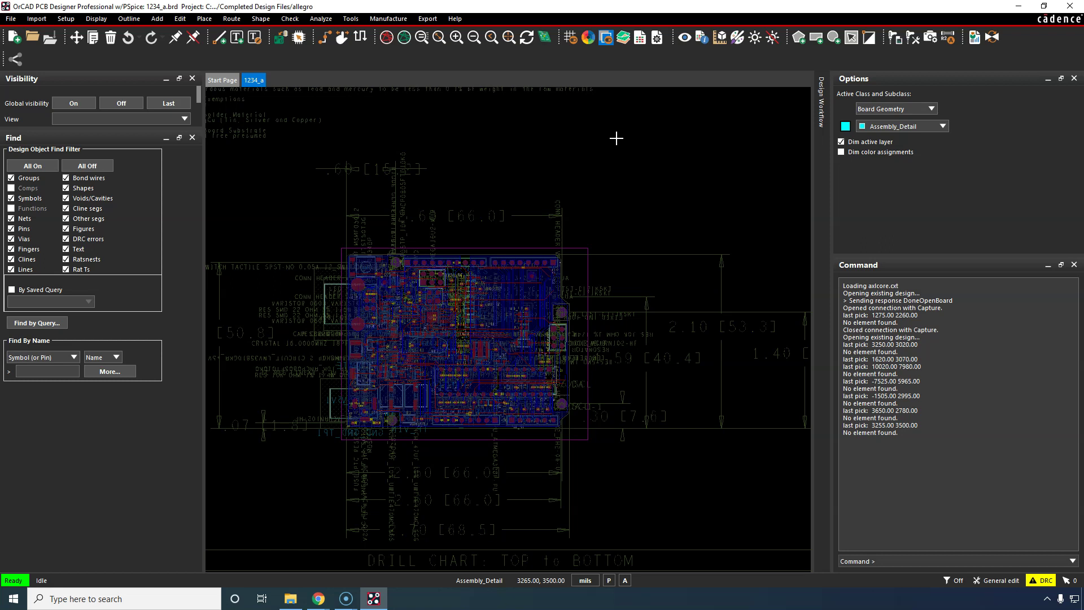
click(429, 20)
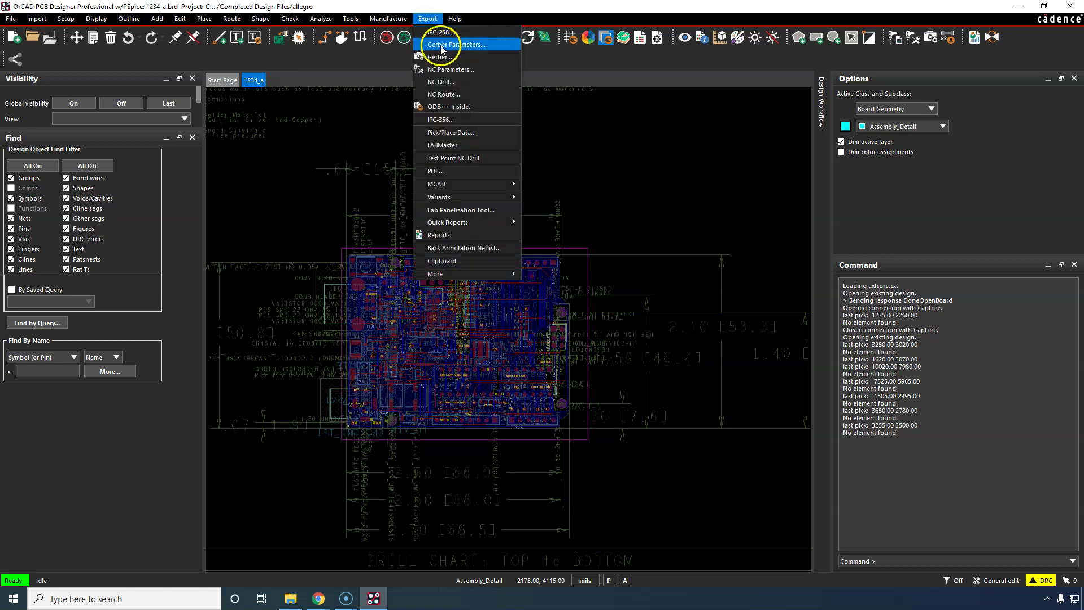
click(92, 18)
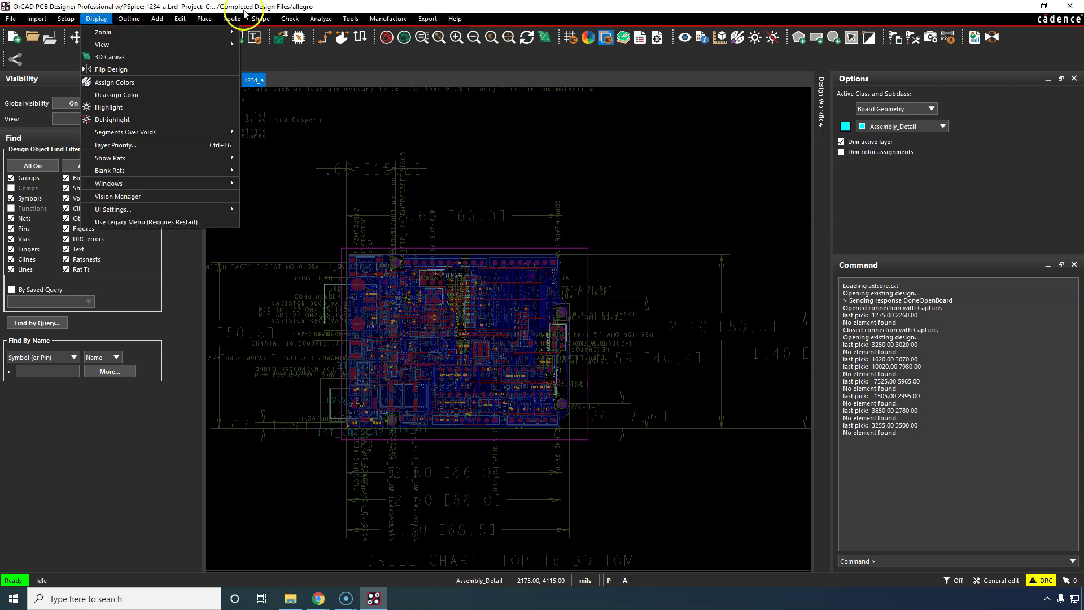
click(403, 20)
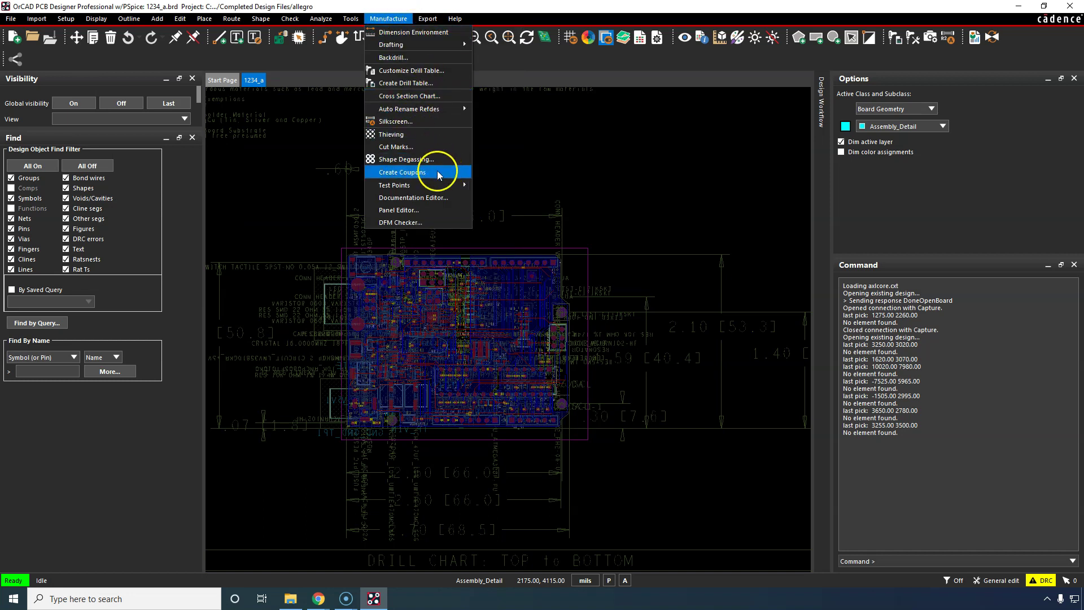
Open the Gerber artwork export settings and choose inches as the output units in the general parameters.
mouse_move(427, 19)
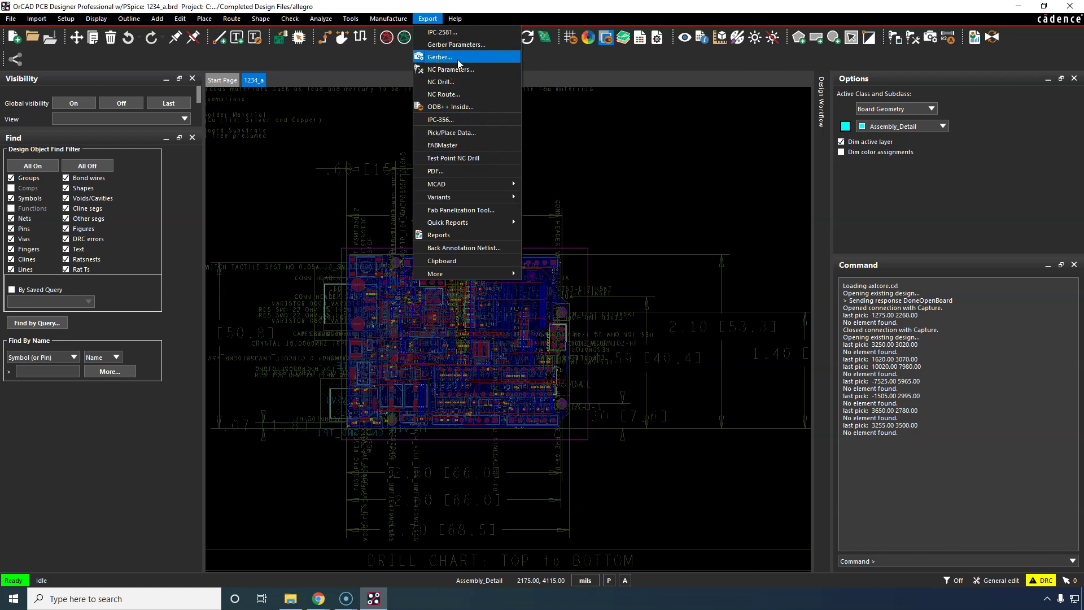
click(440, 57)
click(597, 121)
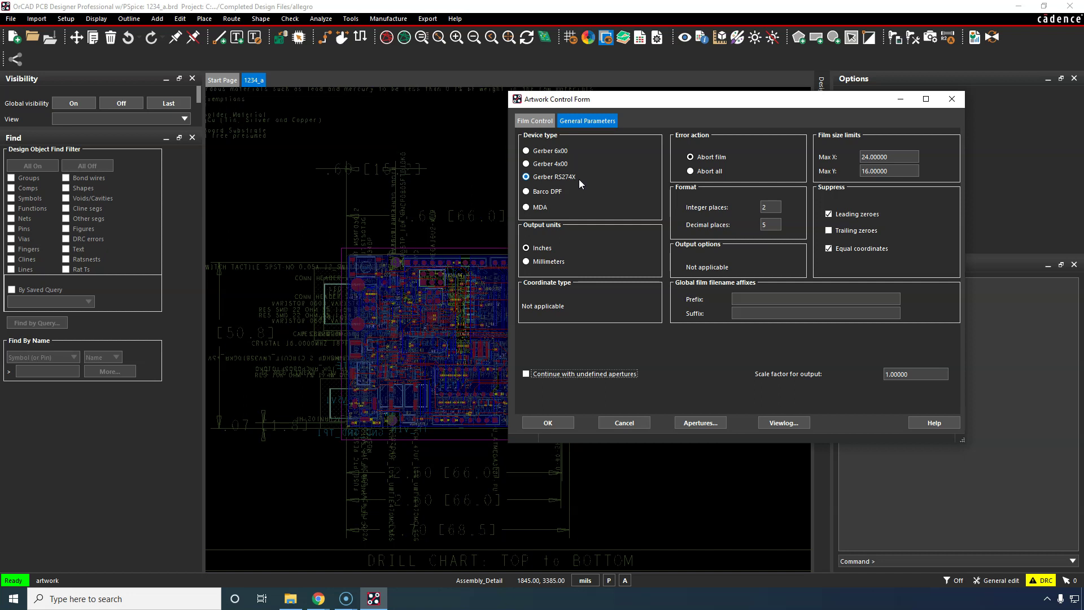
click(533, 250)
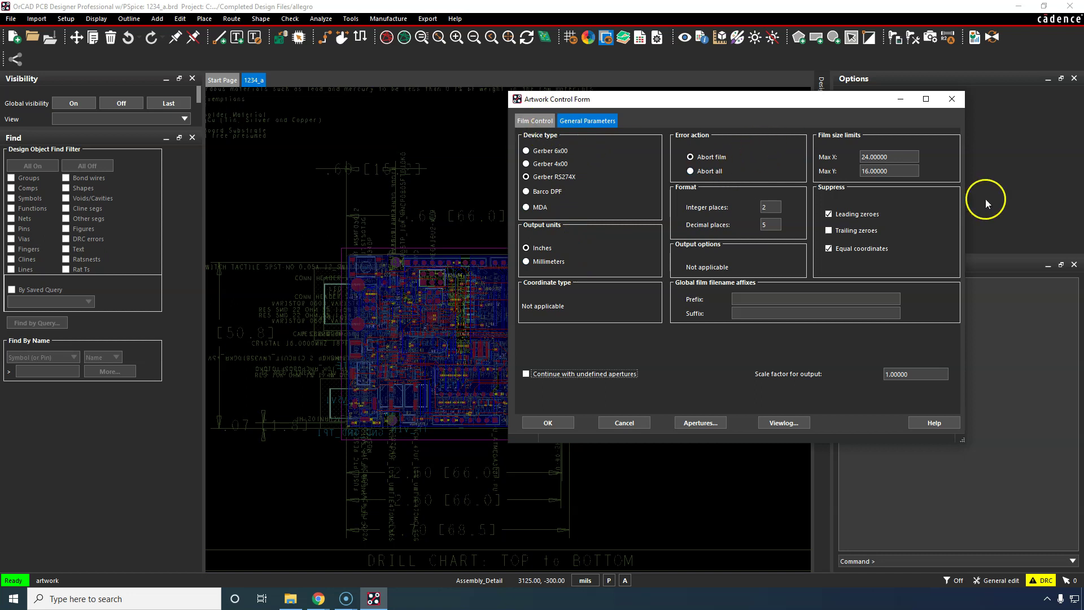
Examine the available films, the whole board drawing and the subclasses contained in the ASSEMBLY_DETAILS film.
click(537, 121)
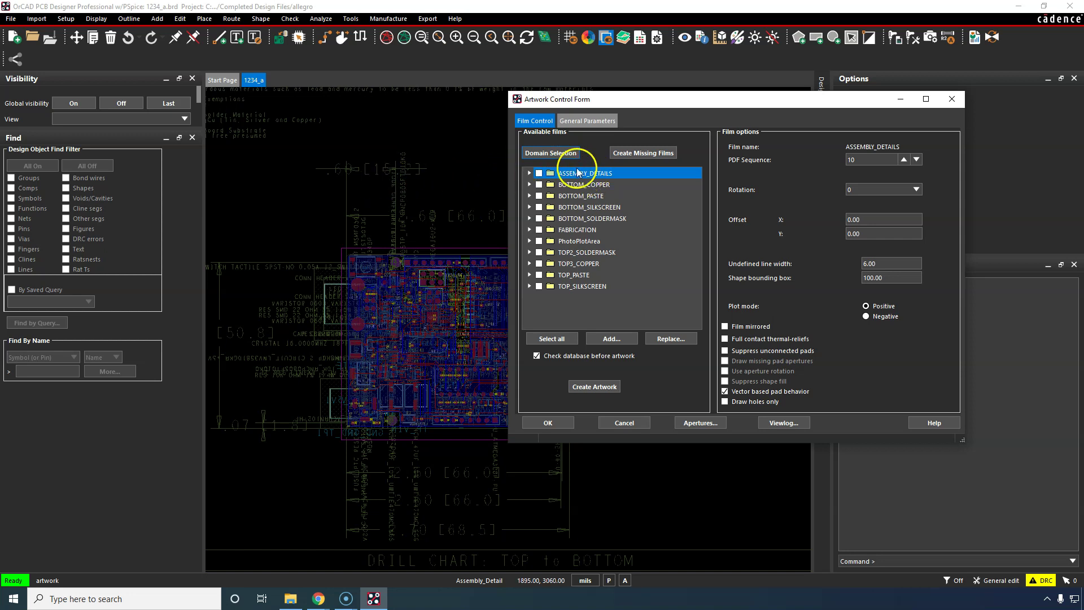
scroll(400, 168, down, 2)
scroll(401, 164, up, 2)
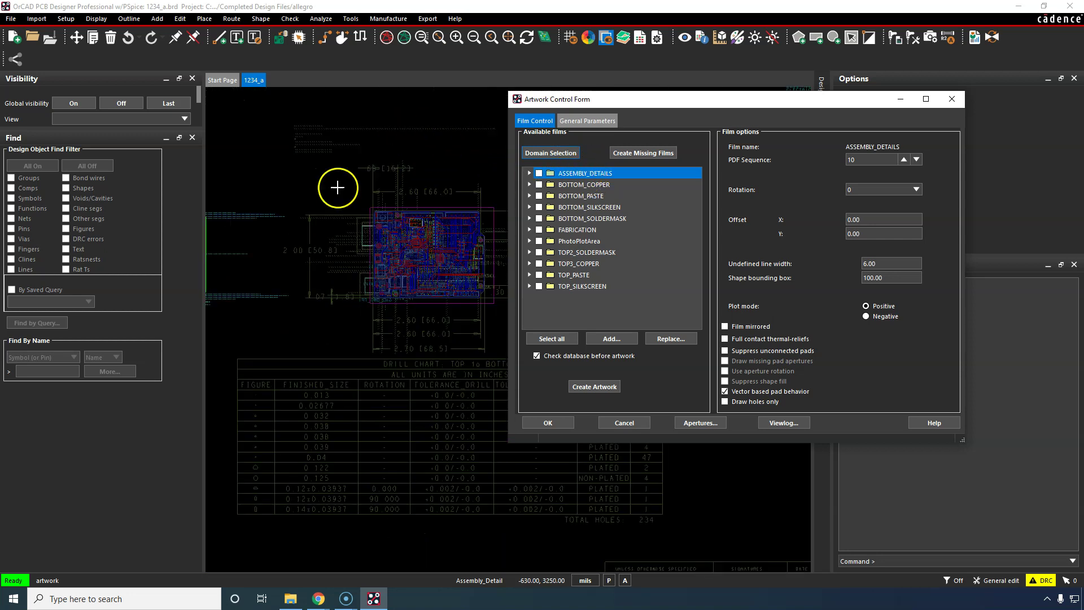
scroll(368, 185, down, 2)
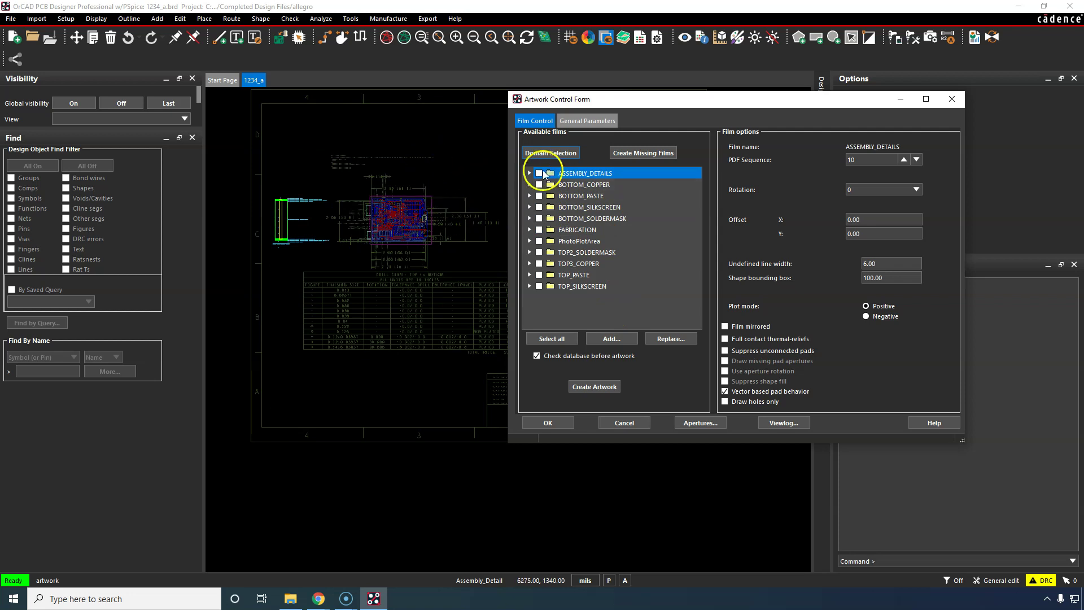
scroll(440, 126, up, 2)
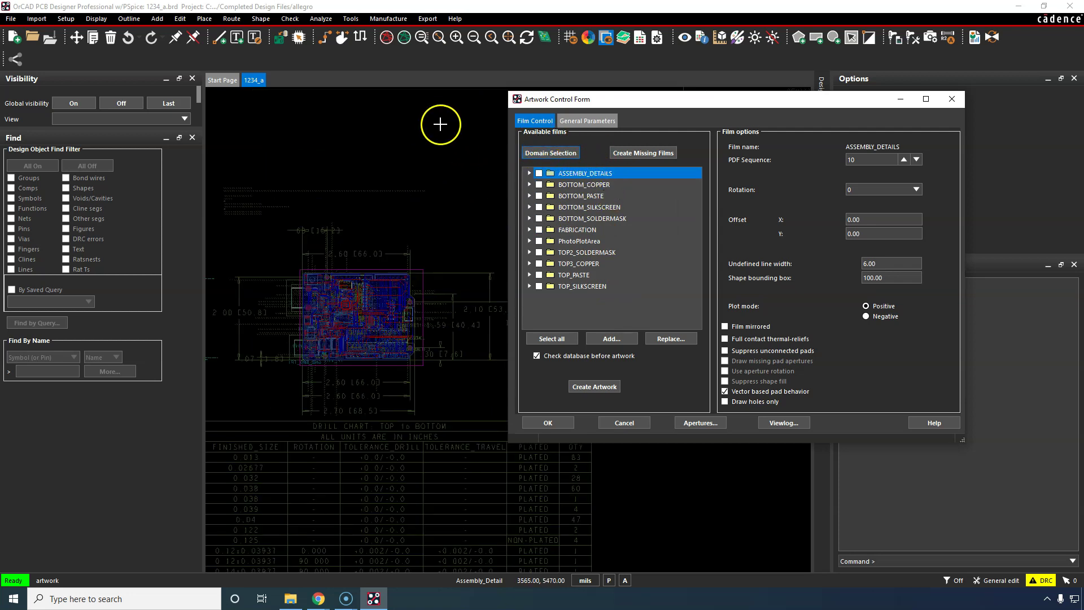
click(530, 173)
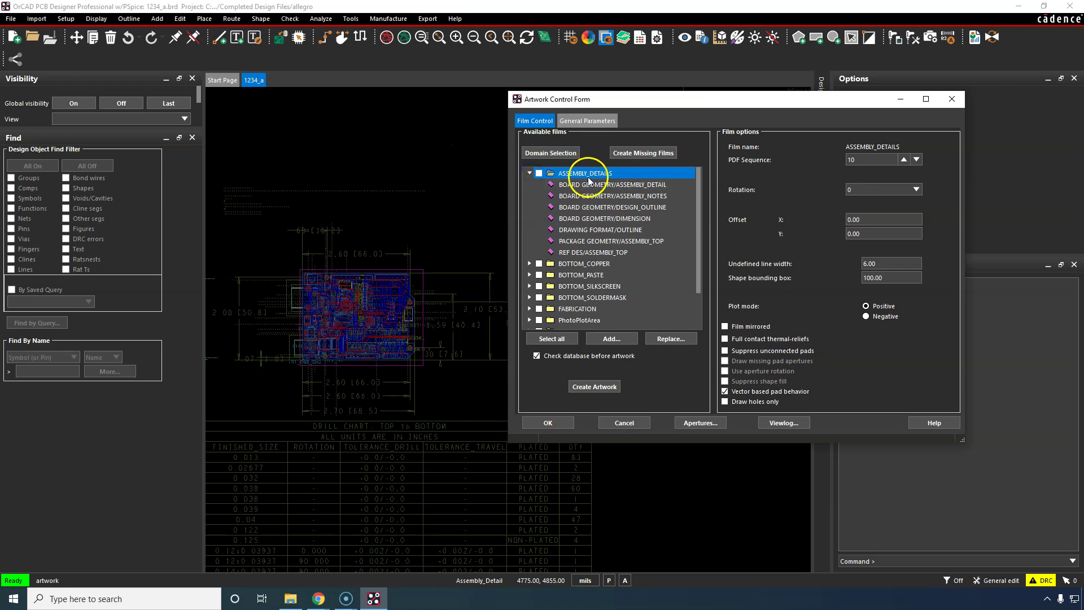
click(530, 173)
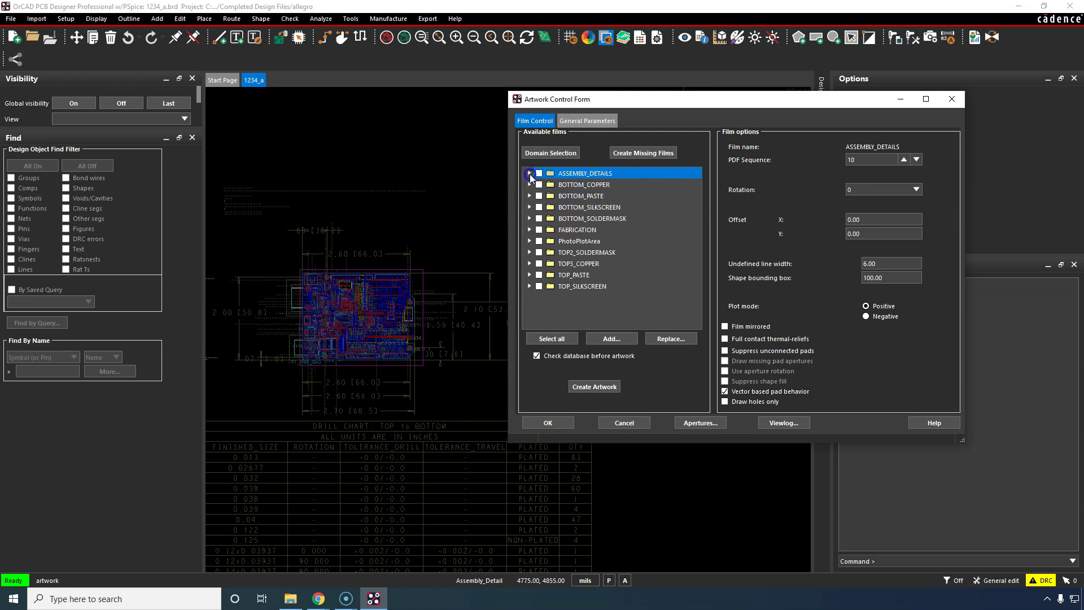
click(530, 173)
click(529, 172)
Add a new artwork film named silkscreentop to the available films.
click(588, 287)
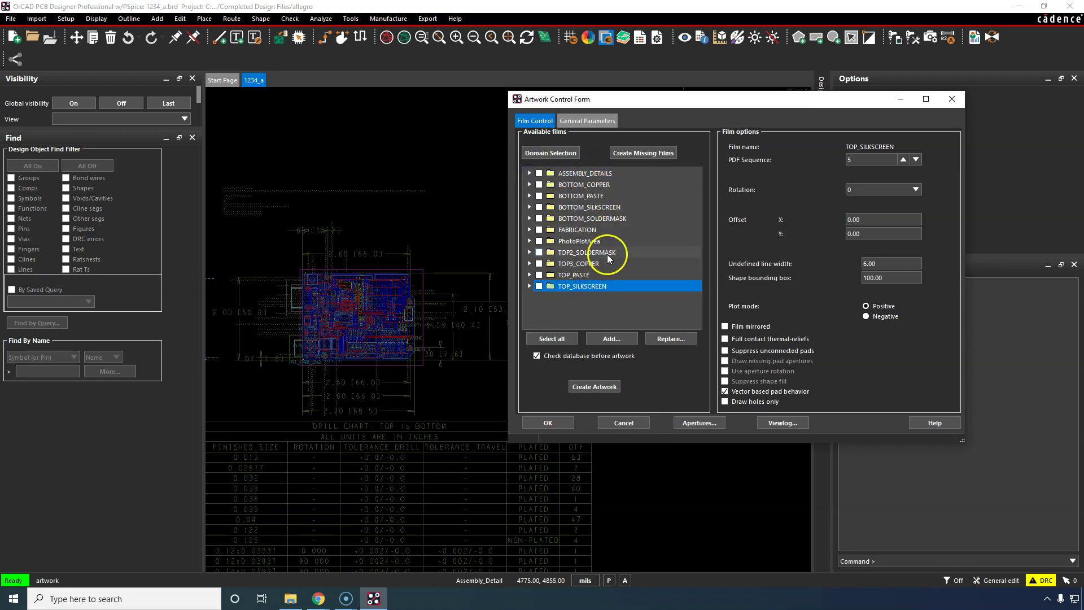
right_click(585, 287)
click(601, 320)
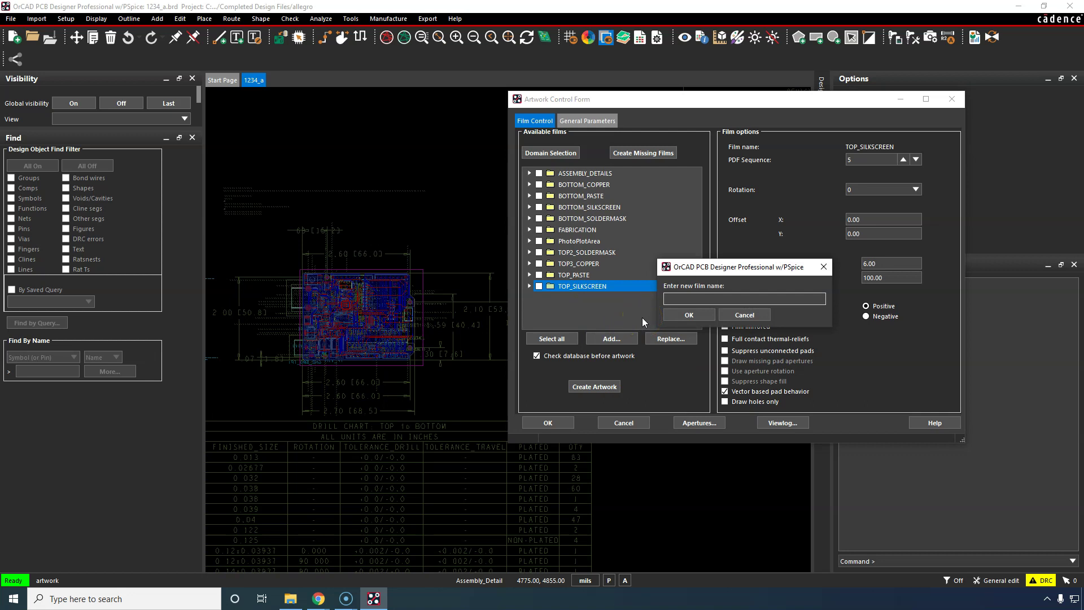
text(silkscreentop)
key(Return)
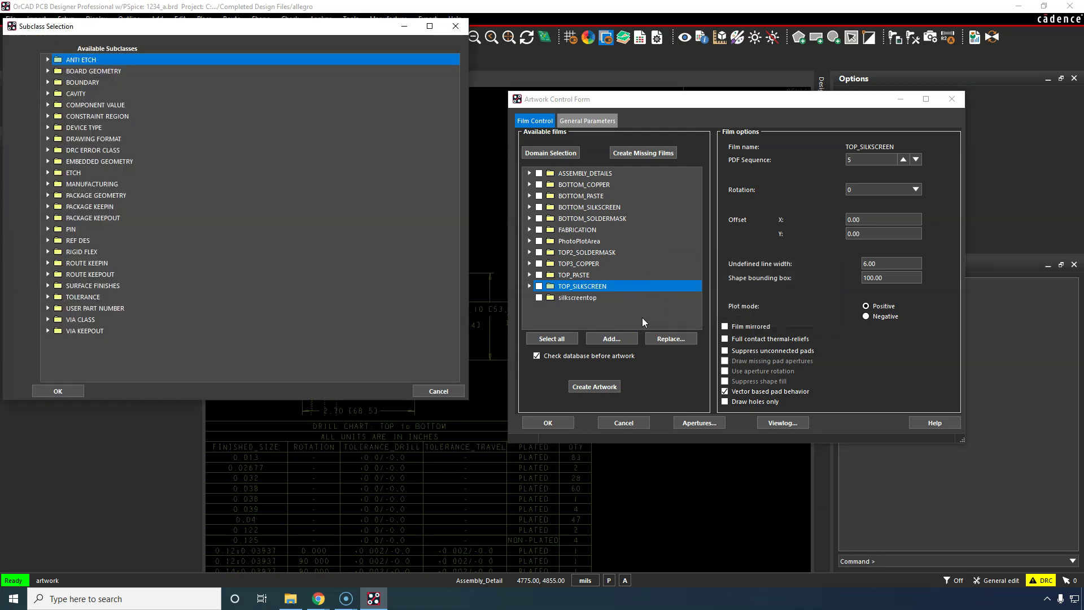
Assign the subclasses MANUFACTURING/AUTOSILK_TOP, PACKAGE GEOMETRY/SILKSCREEN_TOP and REF DES/SILKSCREEN_TOP to the silkscreentop film.
click(48, 185)
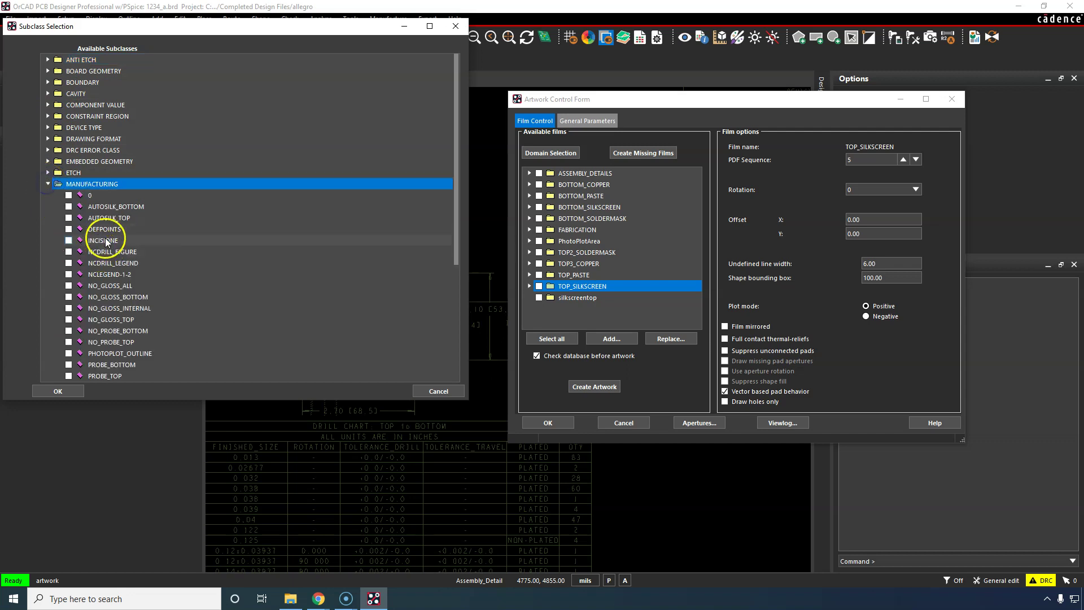
click(68, 219)
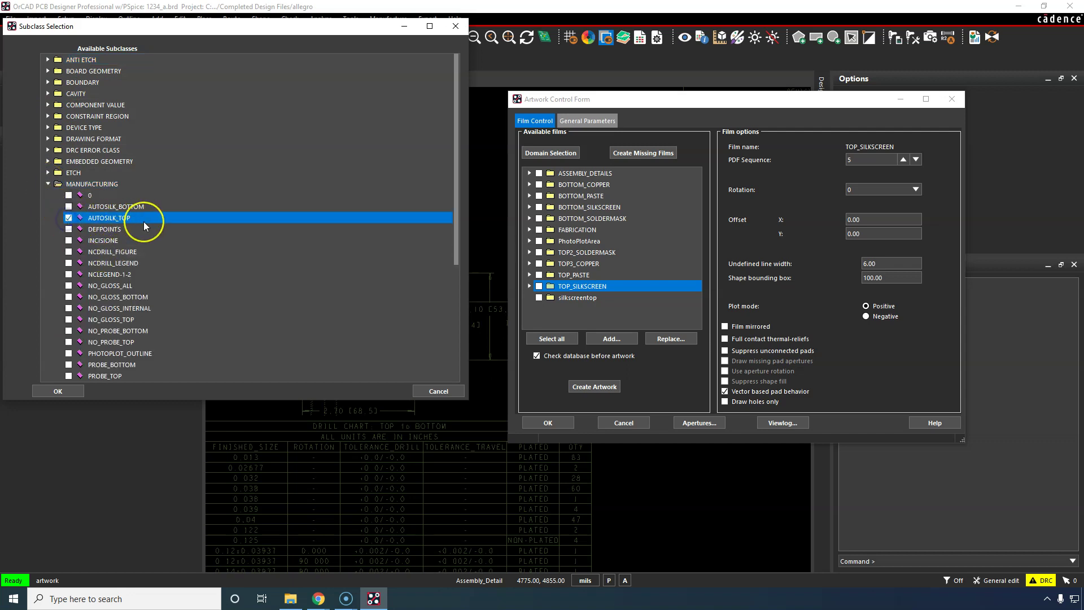
click(48, 185)
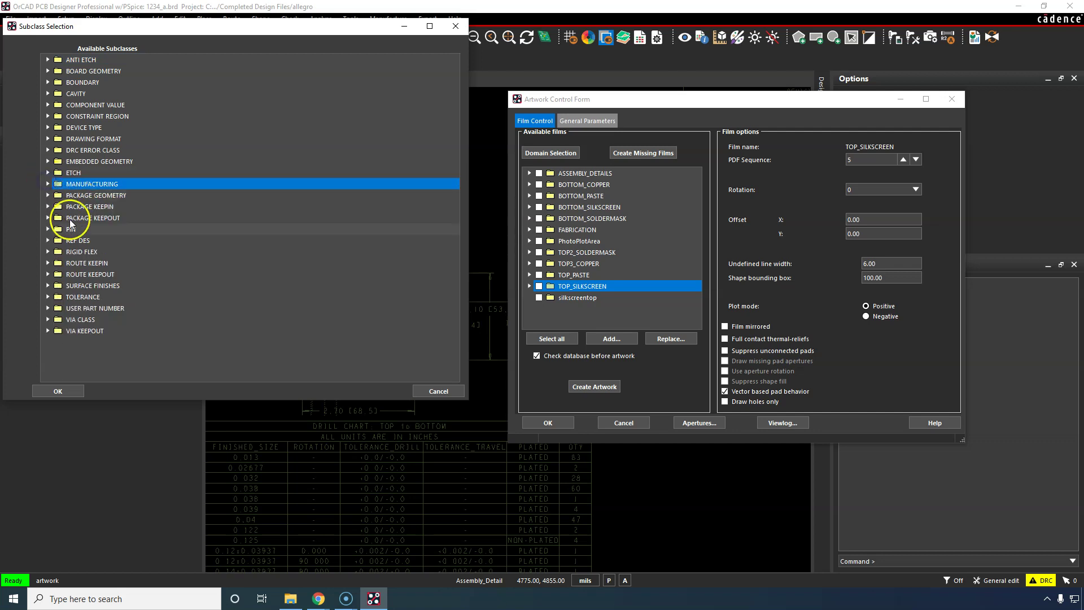
click(48, 196)
scroll(86, 244, down, 3)
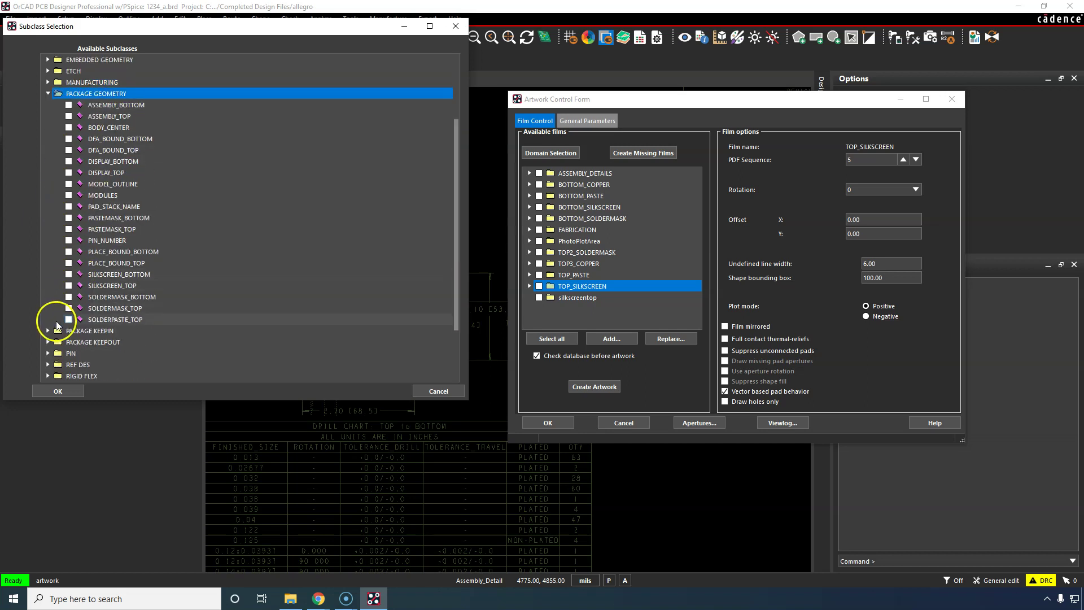
click(68, 286)
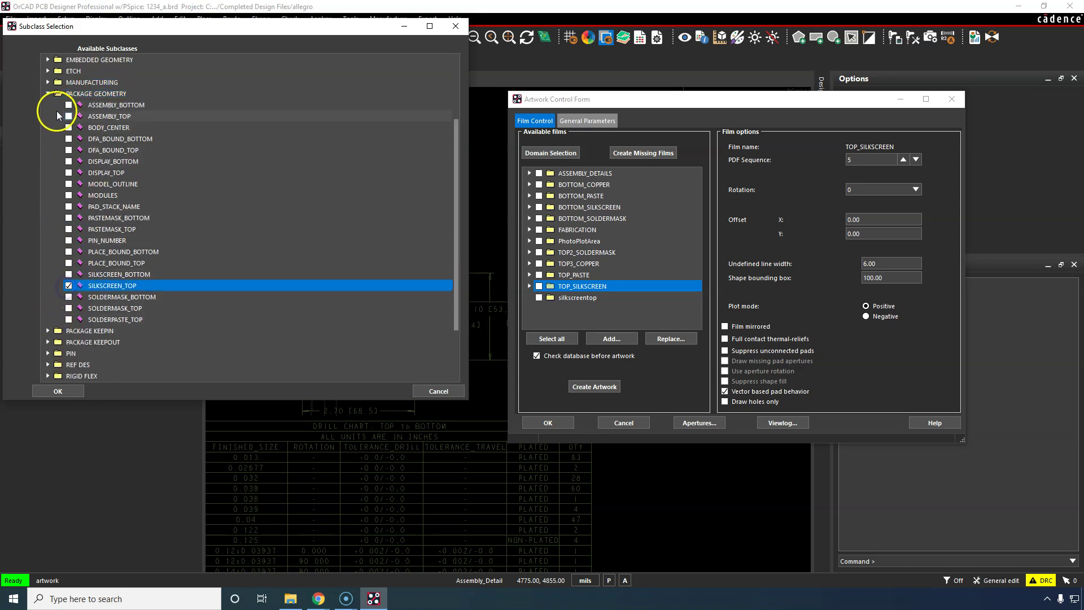
click(48, 94)
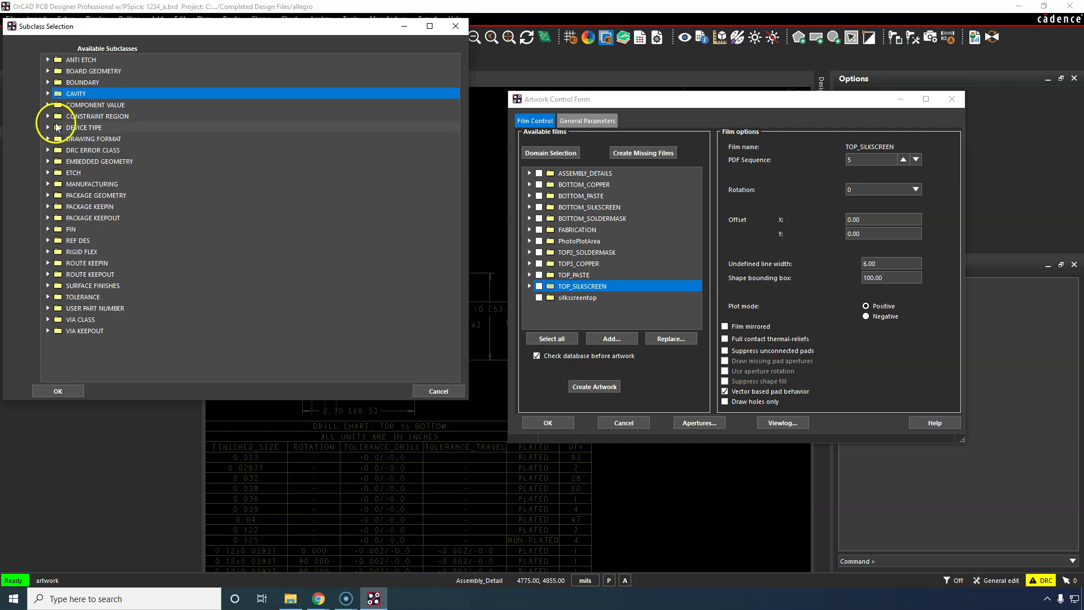
click(48, 240)
click(68, 331)
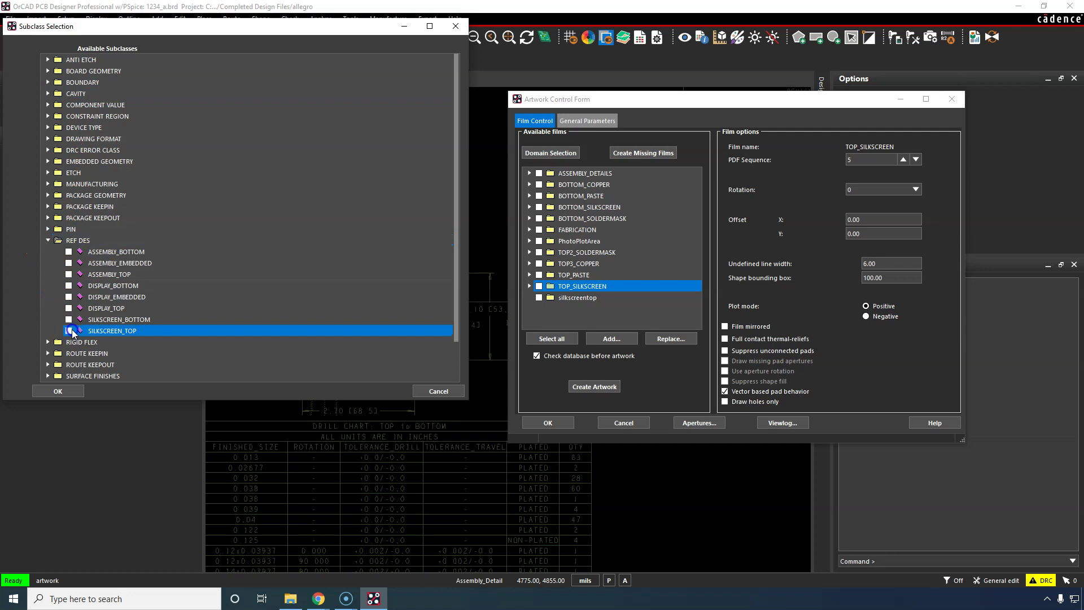
click(58, 391)
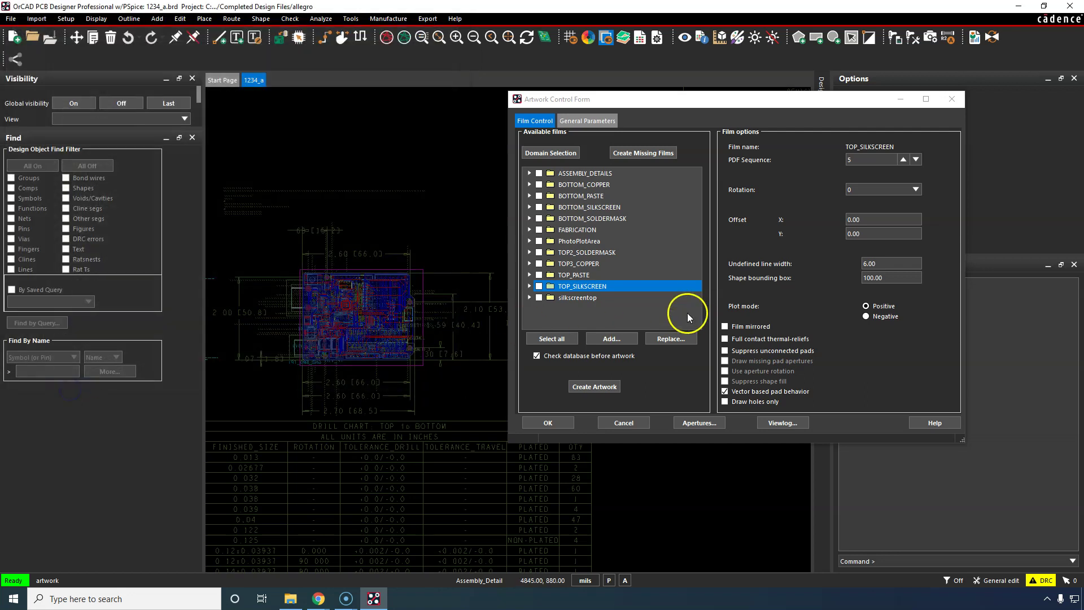
Display the silkscreentop film for artwork check and inspect its component outlines and reference designators across the board.
click(585, 300)
right_click(587, 299)
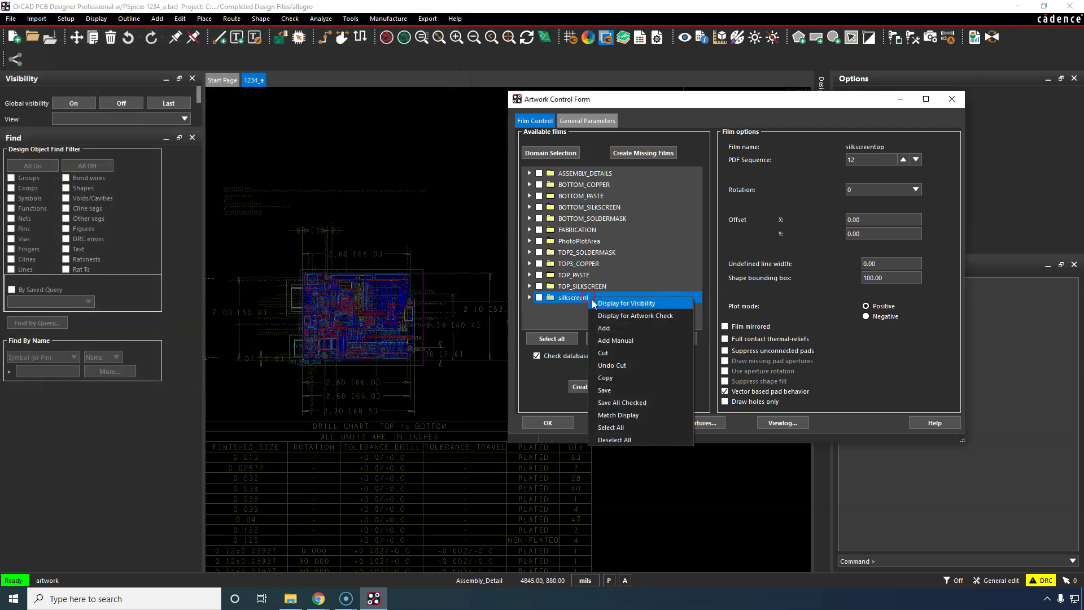
click(628, 315)
scroll(290, 300, up, 4)
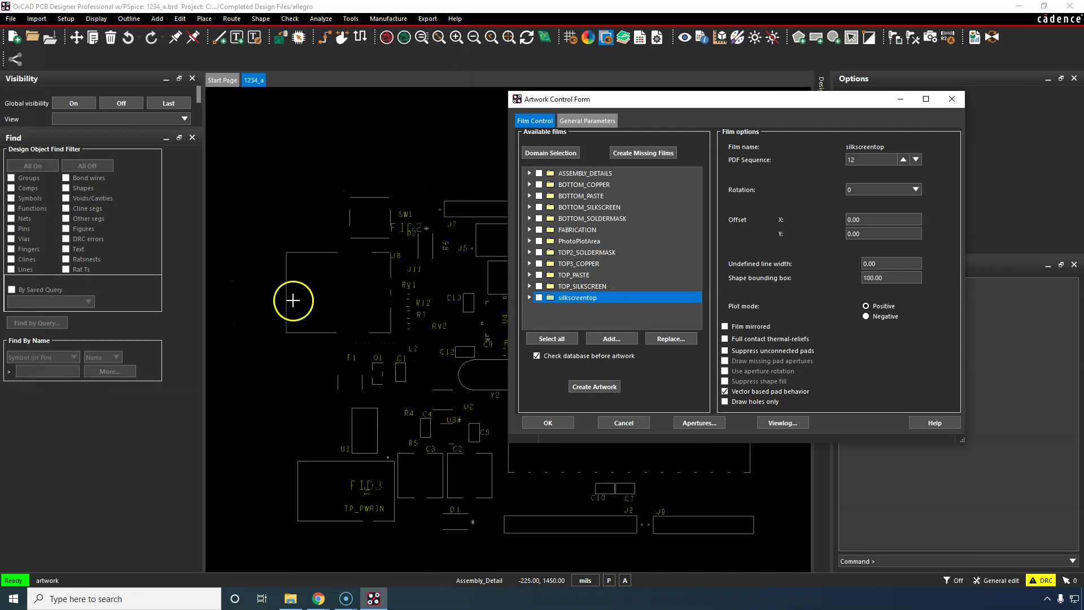
scroll(343, 300, down, 1)
scroll(411, 278, up, 1)
middle_drag(368, 266, 366, 263)
scroll(365, 262, down, 2)
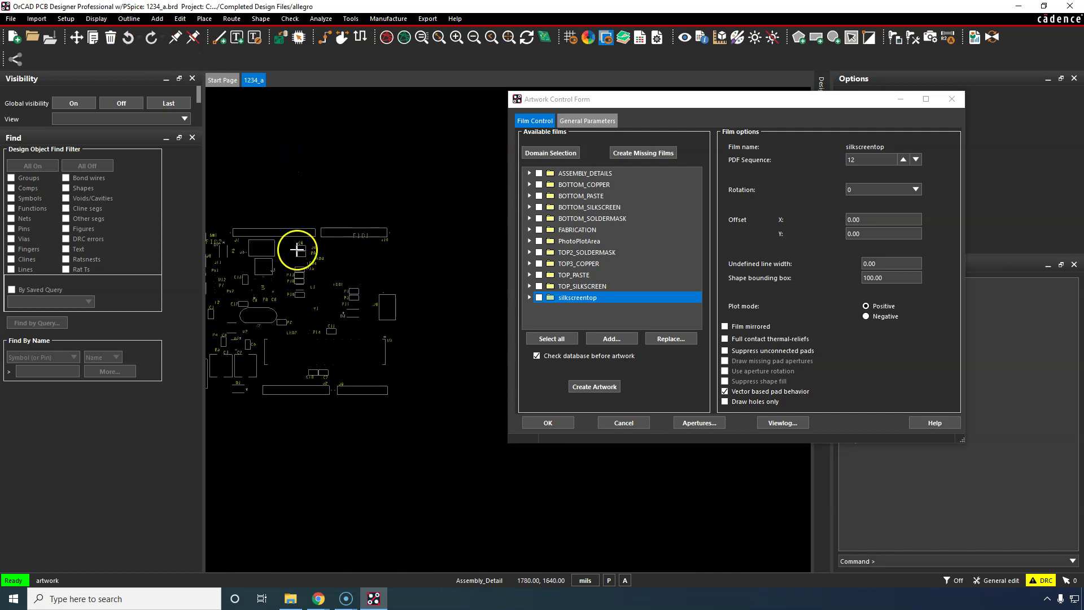
scroll(283, 257, up, 1)
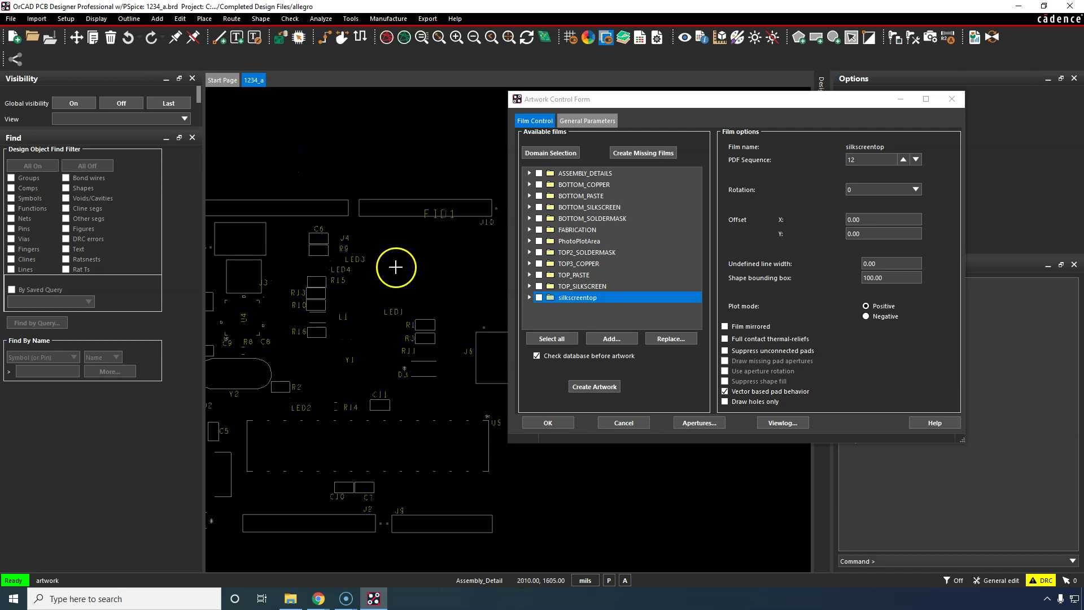
scroll(431, 200, up, 2)
scroll(448, 207, down, 2)
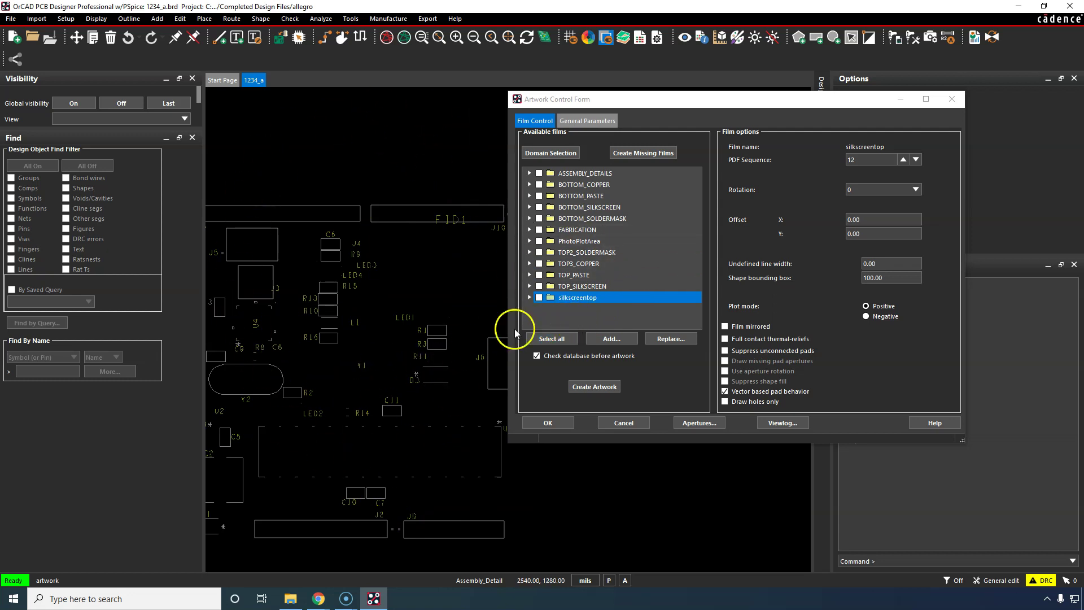
Set the undefined line width of the silkscreentop film to 5.
click(884, 264)
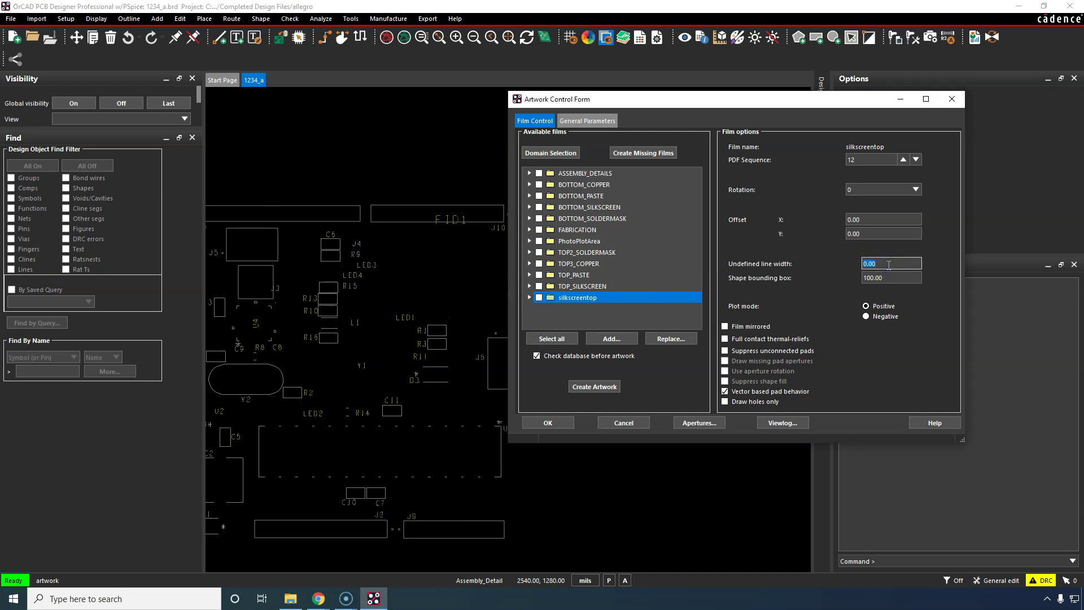
scroll(477, 489, up, 2)
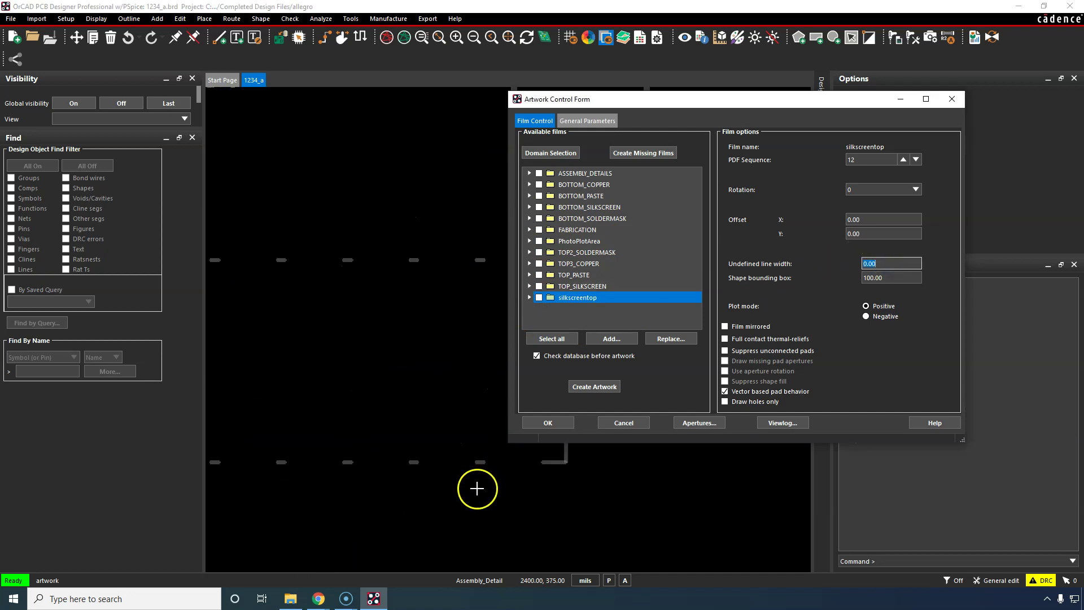
scroll(438, 474, down, 2)
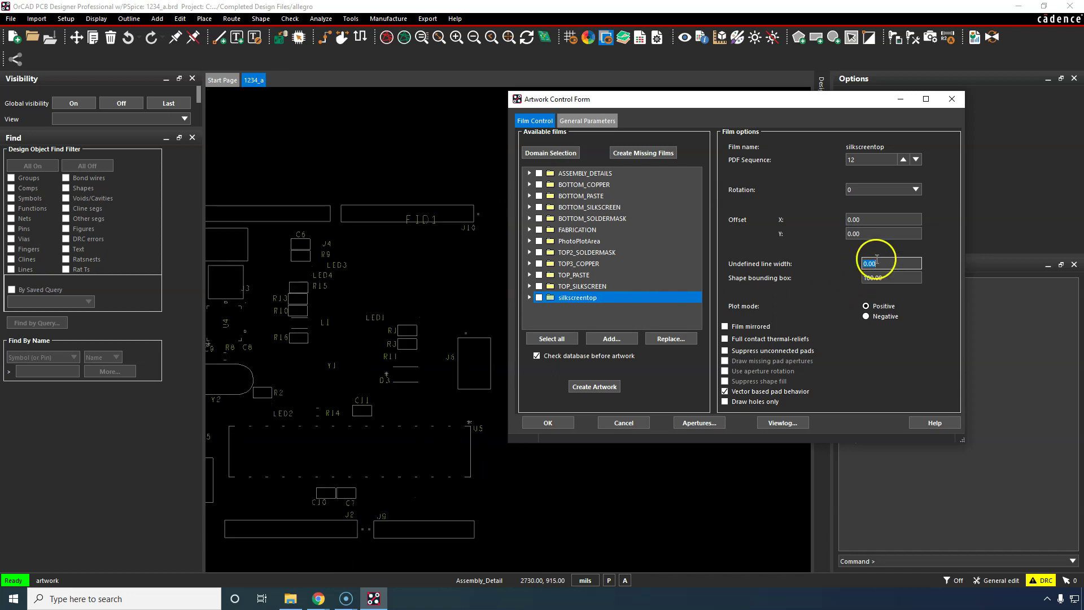
text(5)
key(Tab)
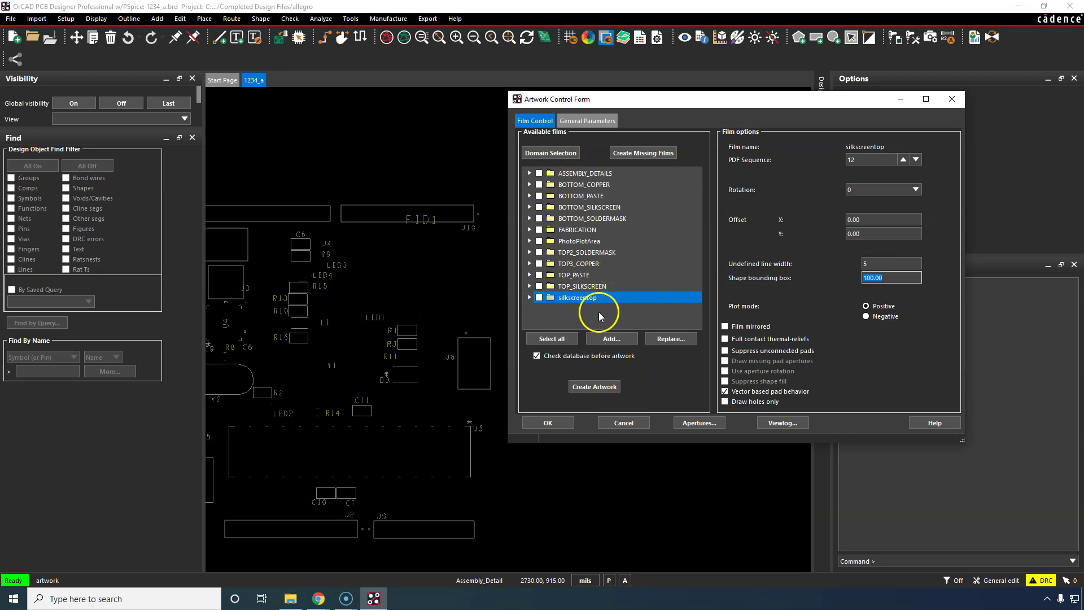
click(530, 298)
click(531, 299)
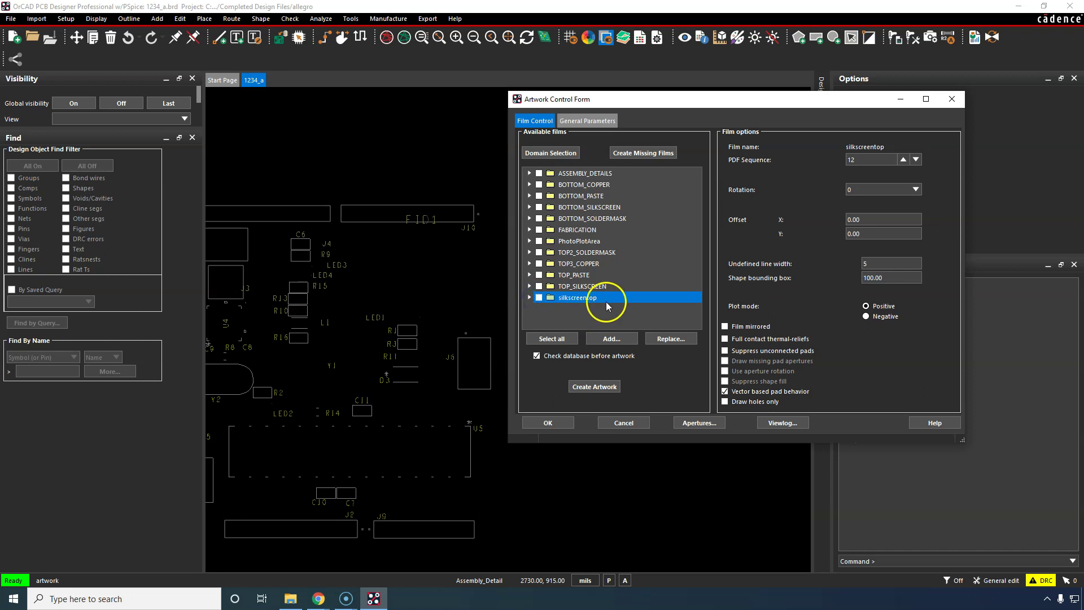
Review the subclasses of the ASSEMBLY_DETAILS film for reference and add a new artwork film named assembly2.
click(608, 176)
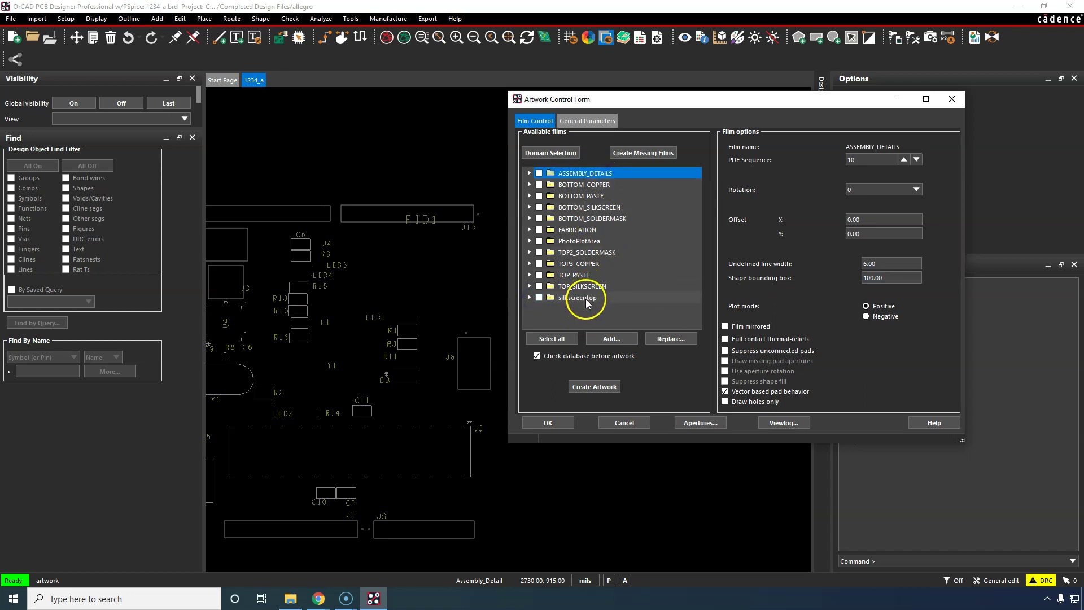
click(530, 173)
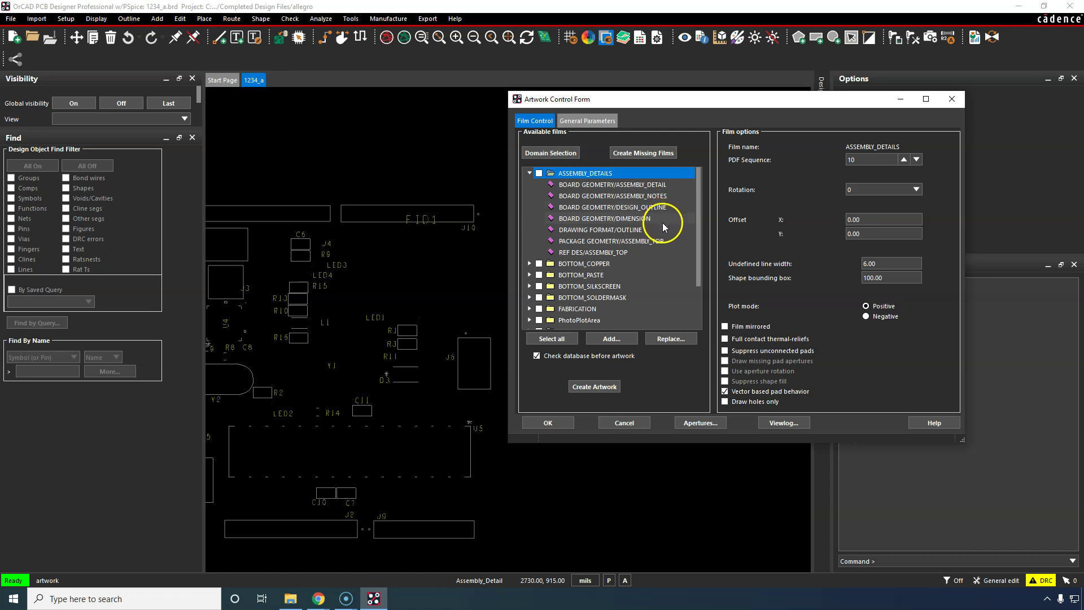
click(530, 173)
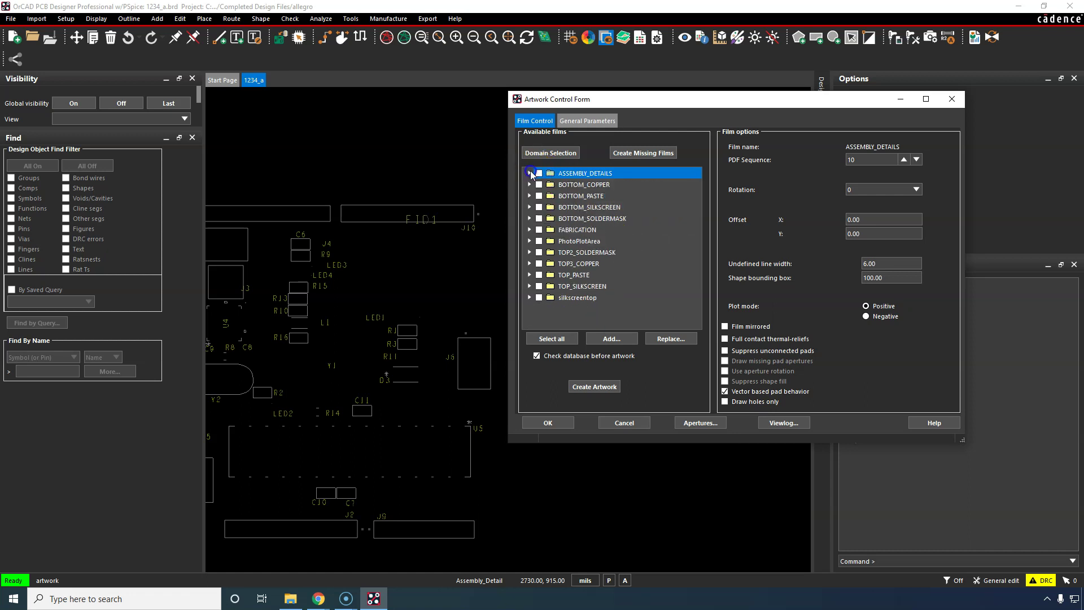
click(577, 297)
right_click(581, 298)
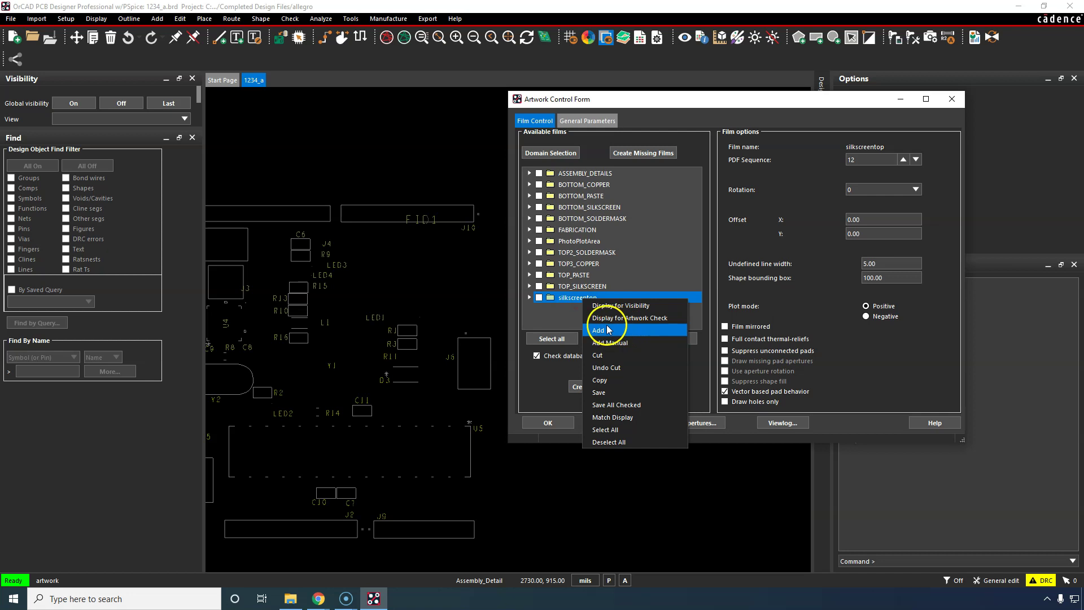
click(623, 342)
text(as)
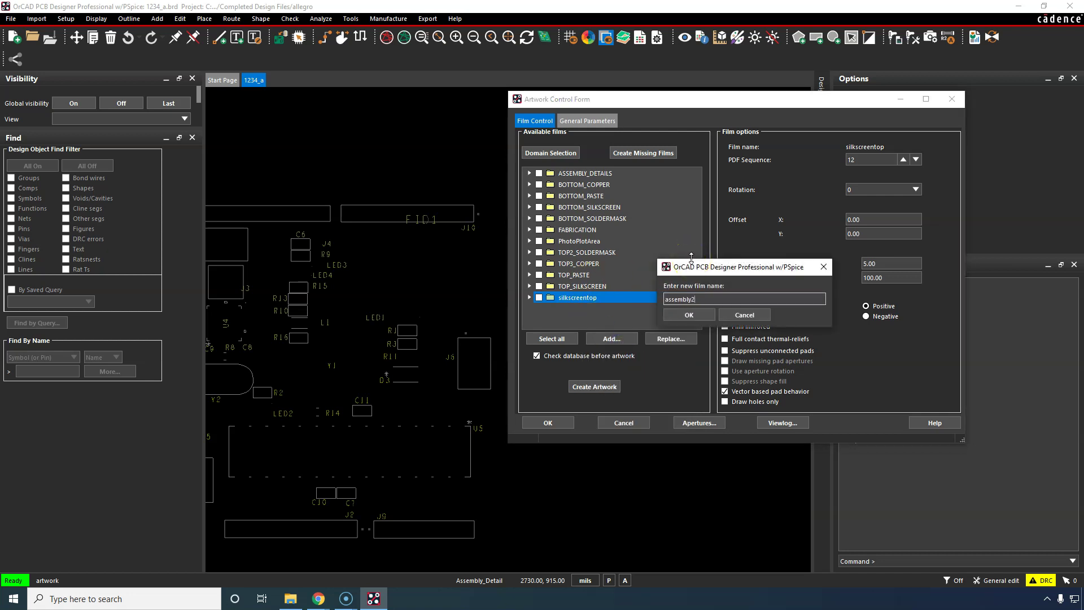
text(sembly2)
key(Return)
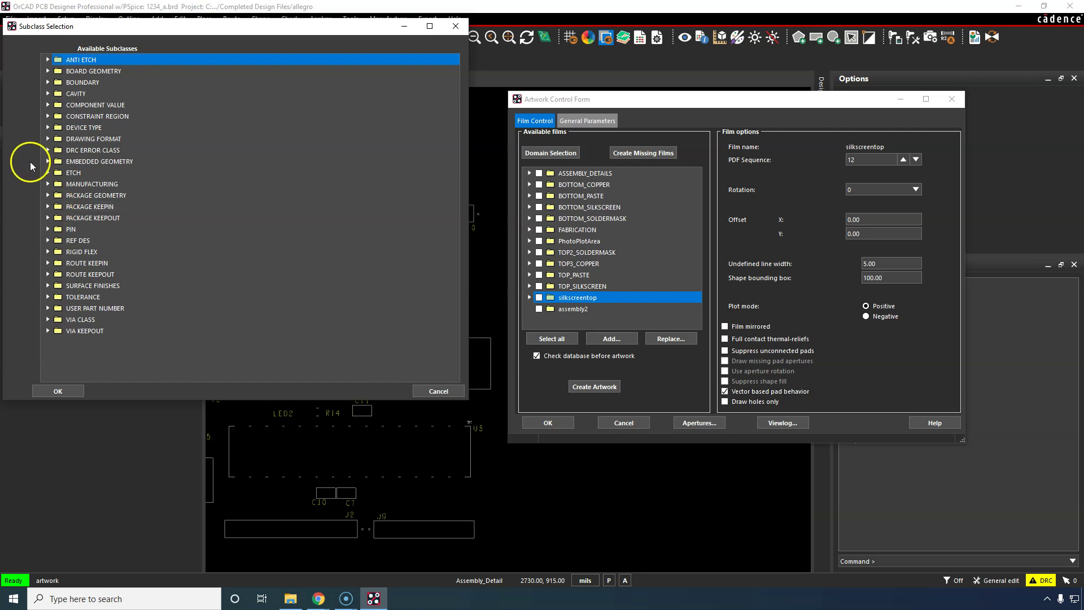
Assign the subclasses PACKAGE GEOMETRY/ASSEMBLY_TOP and REF DES/ASSEMBLY_TOP to the assembly2 film.
click(47, 193)
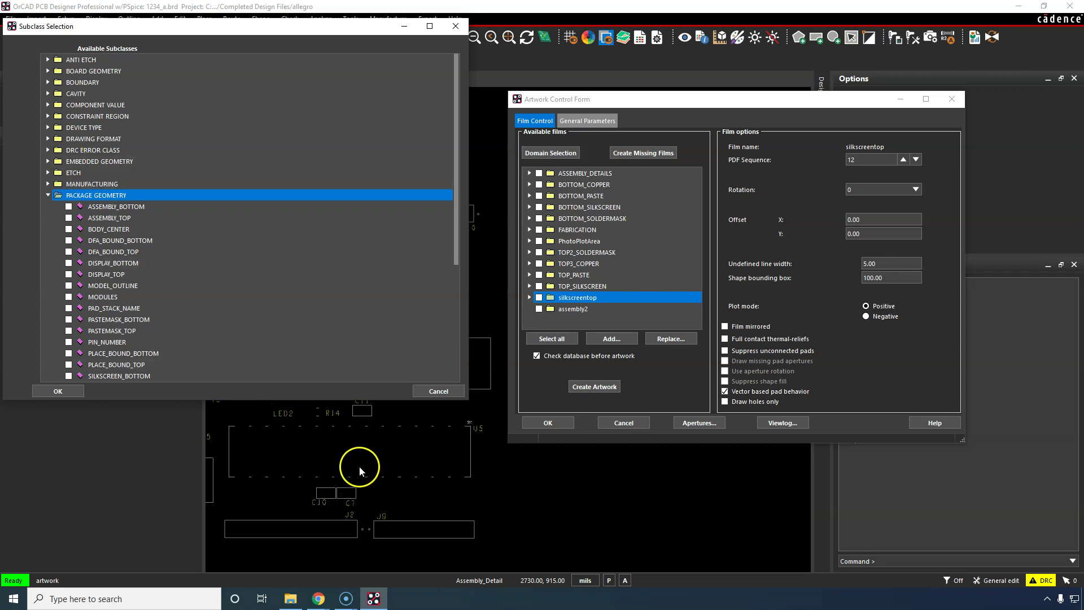
scroll(113, 251, down, 3)
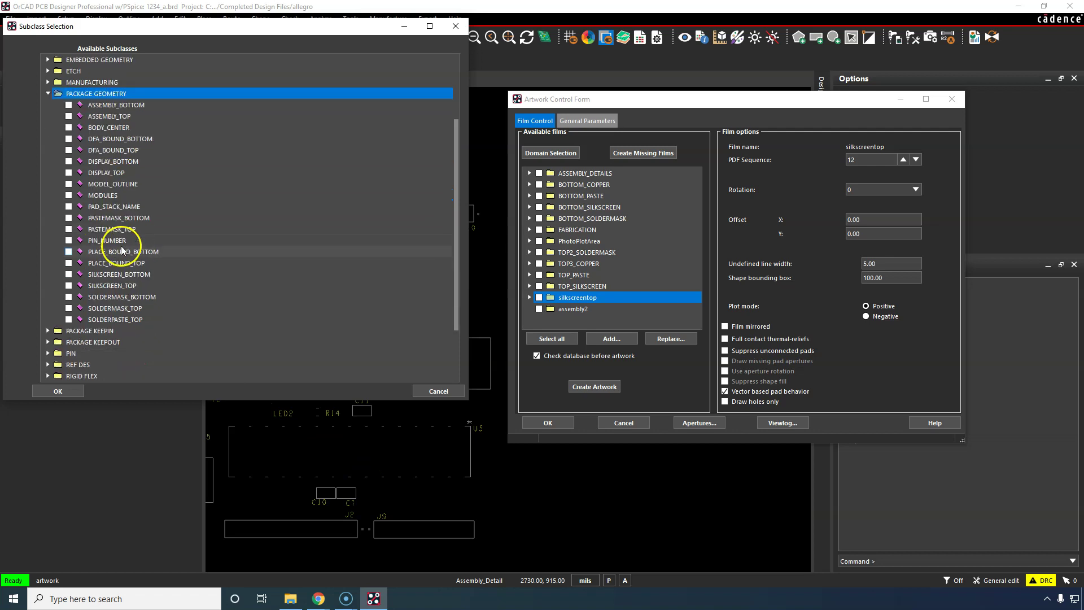
click(68, 117)
click(68, 116)
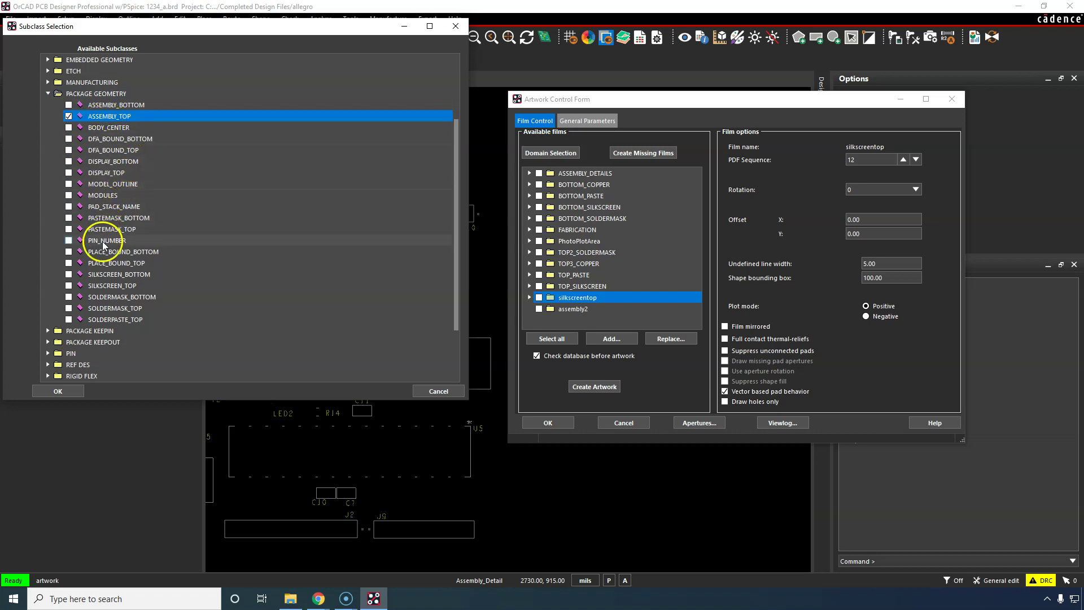
click(47, 93)
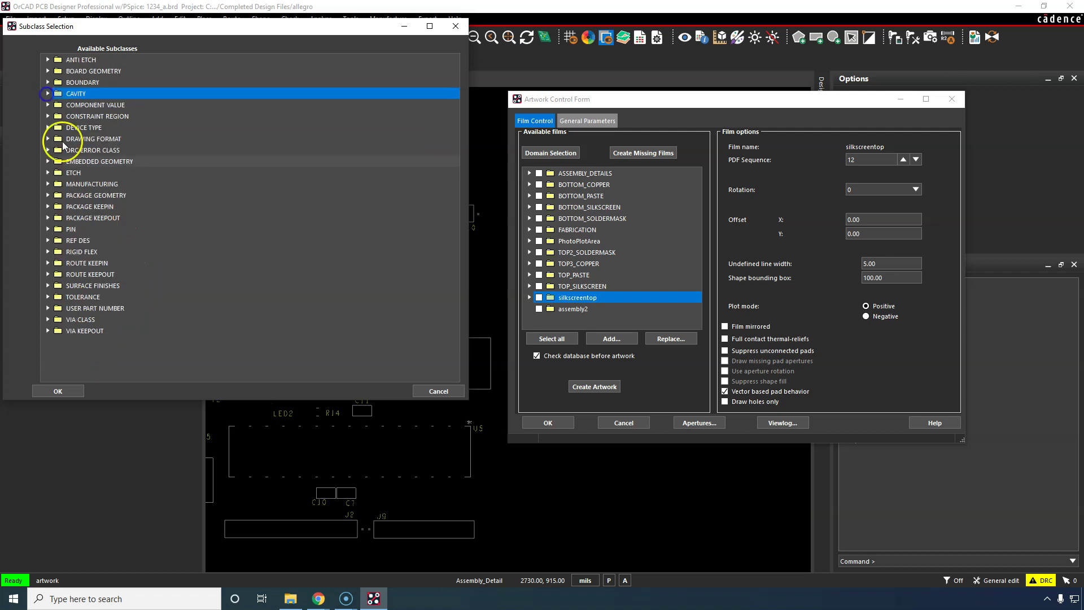
click(48, 240)
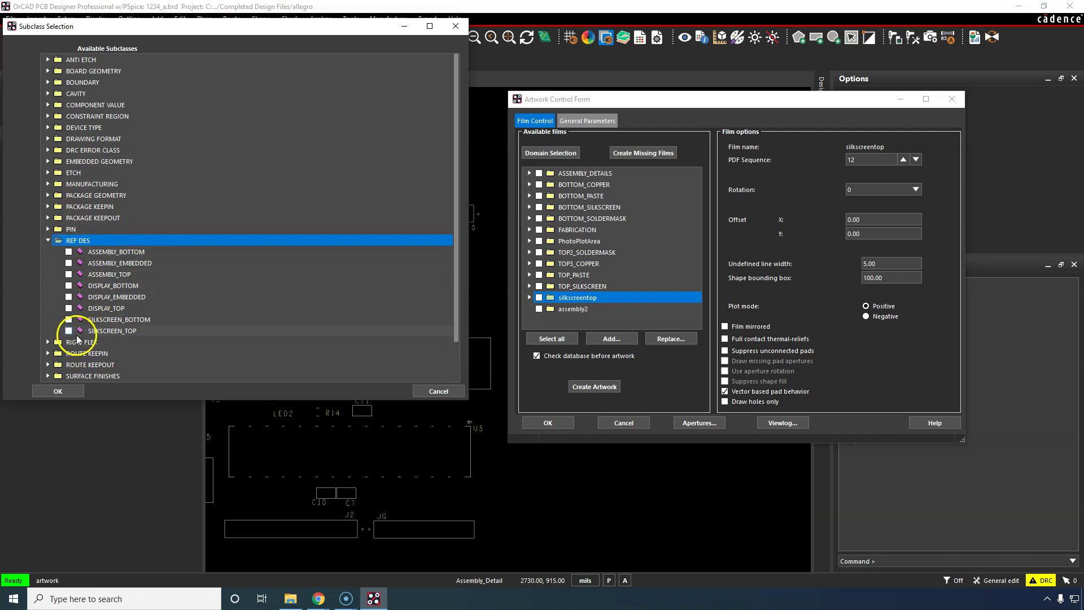
click(69, 275)
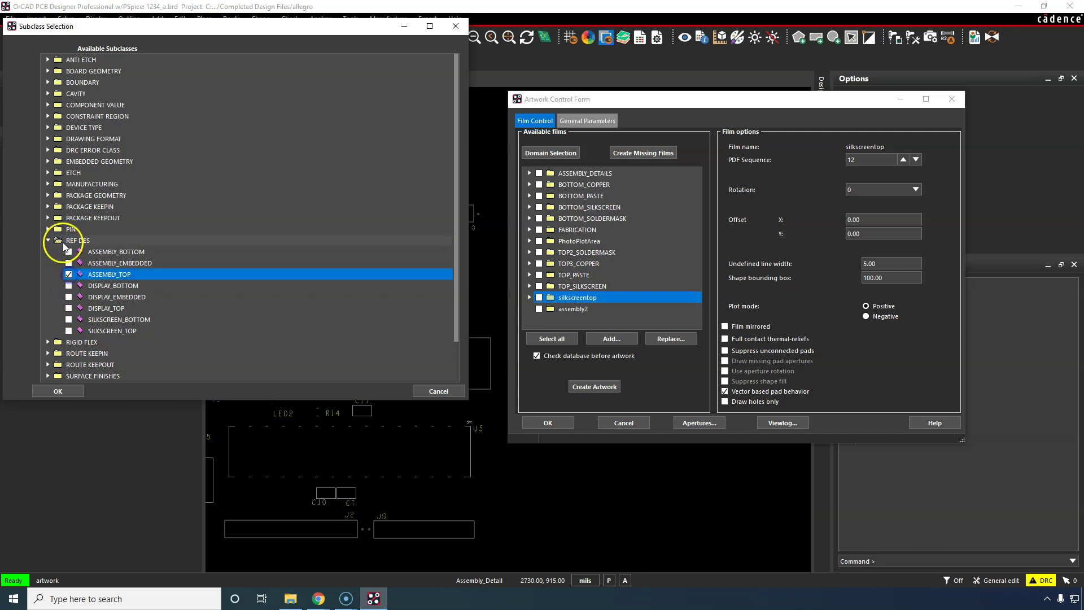
click(48, 240)
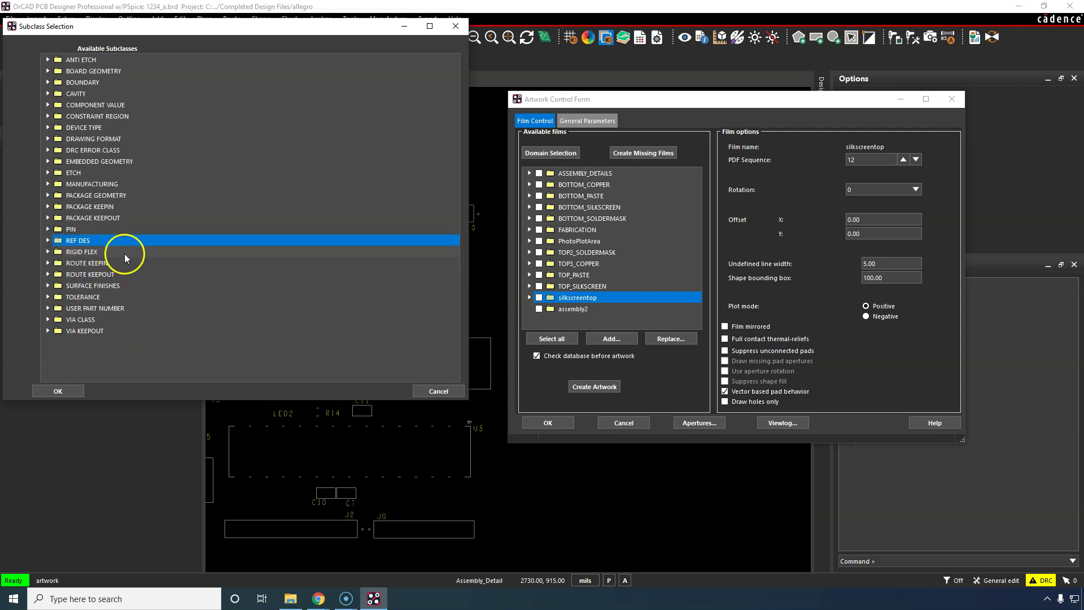
click(57, 391)
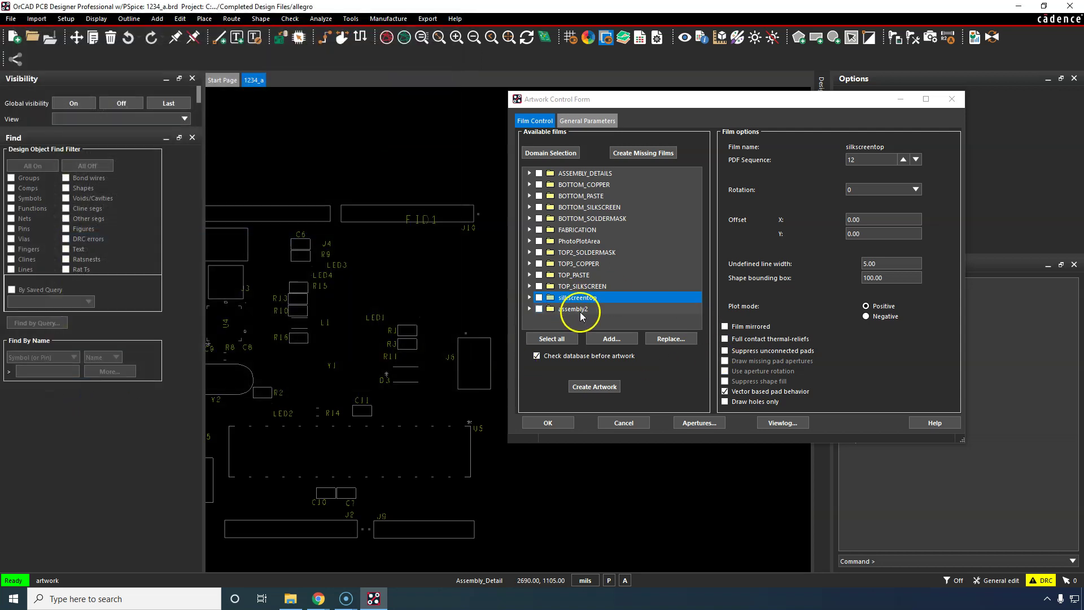
Display the assembly2 film for artwork check and inspect its component outlines and reference designators across the board.
click(574, 309)
scroll(380, 273, down, 2)
right_click(582, 310)
click(638, 330)
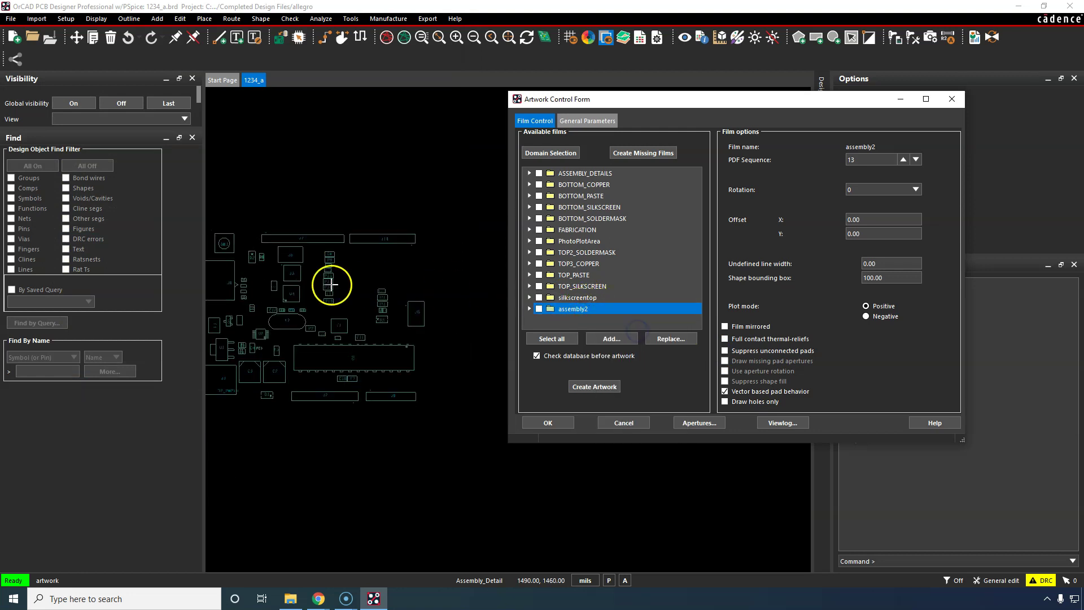
scroll(289, 256, up, 3)
scroll(380, 254, down, 3)
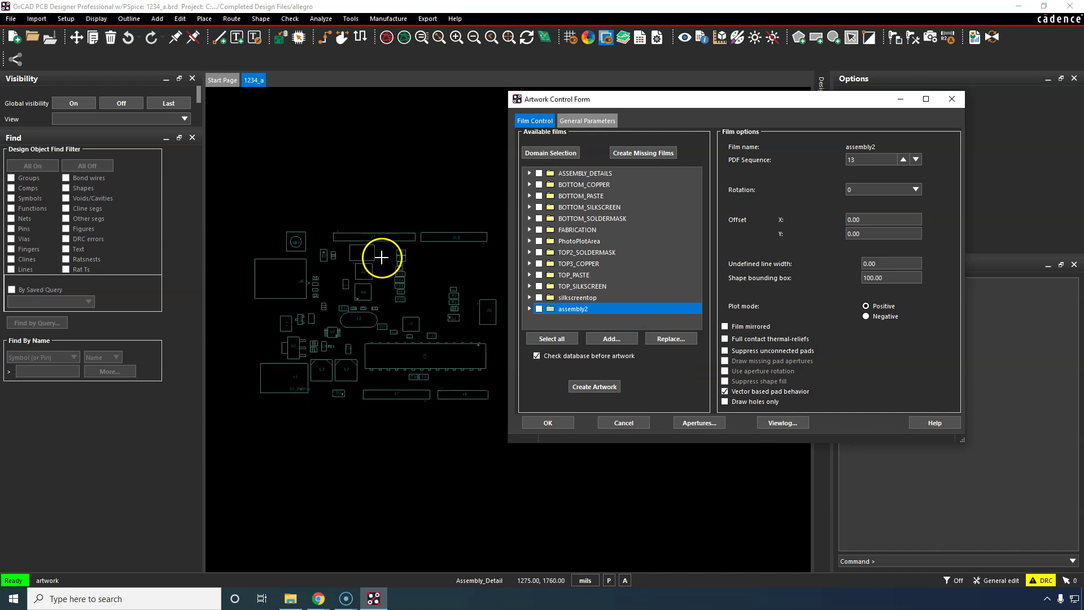
scroll(308, 265, up, 3)
scroll(302, 269, down, 2)
scroll(305, 266, up, 2)
scroll(306, 269, down, 2)
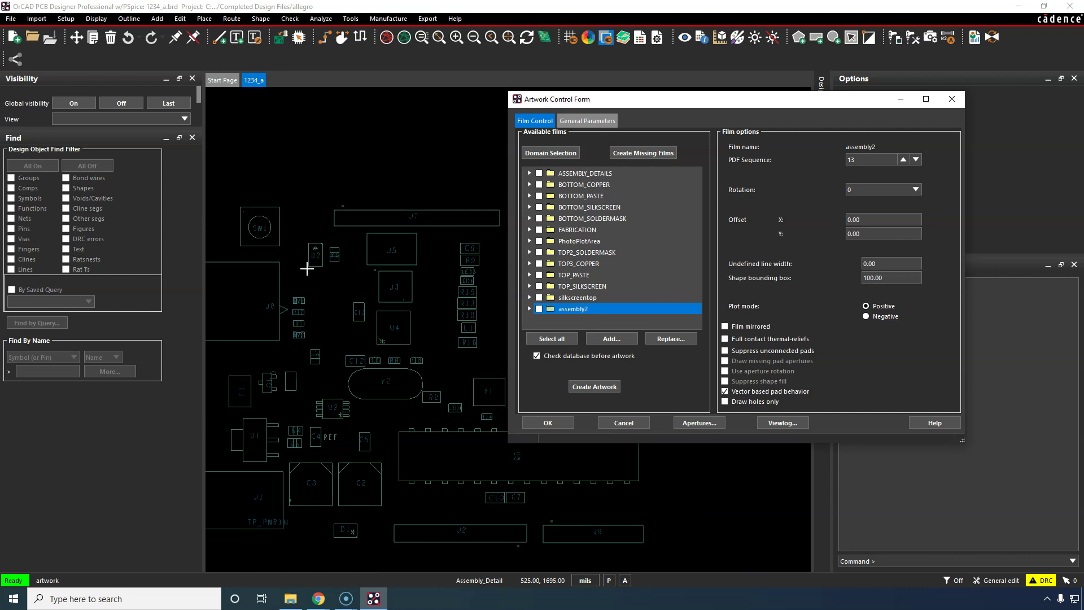
scroll(311, 214, down, 1)
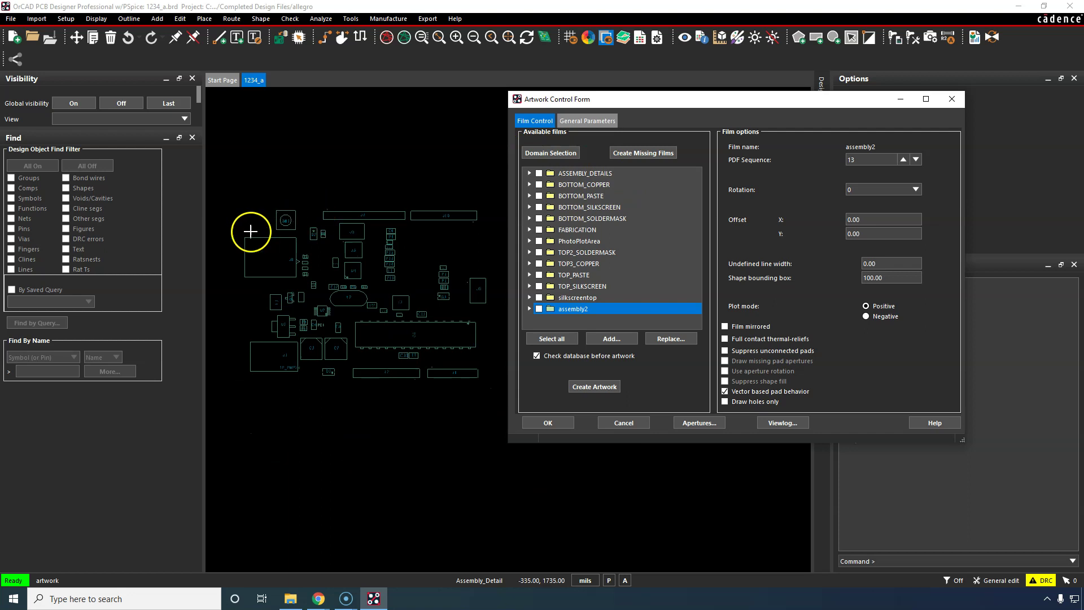
scroll(256, 264, up, 1)
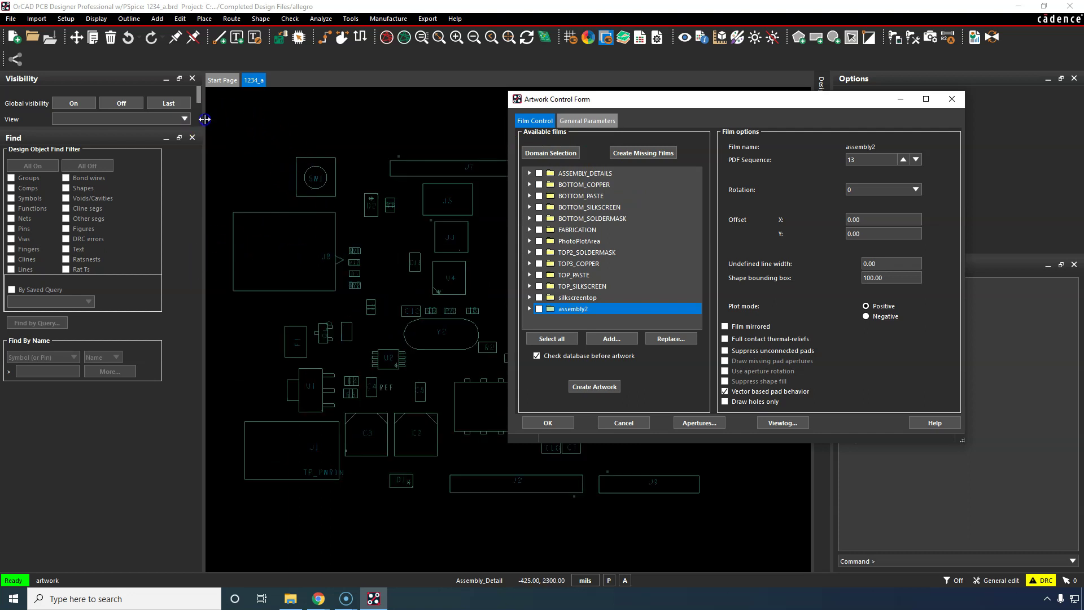
drag(202, 119, 165, 121)
scroll(363, 187, down, 1)
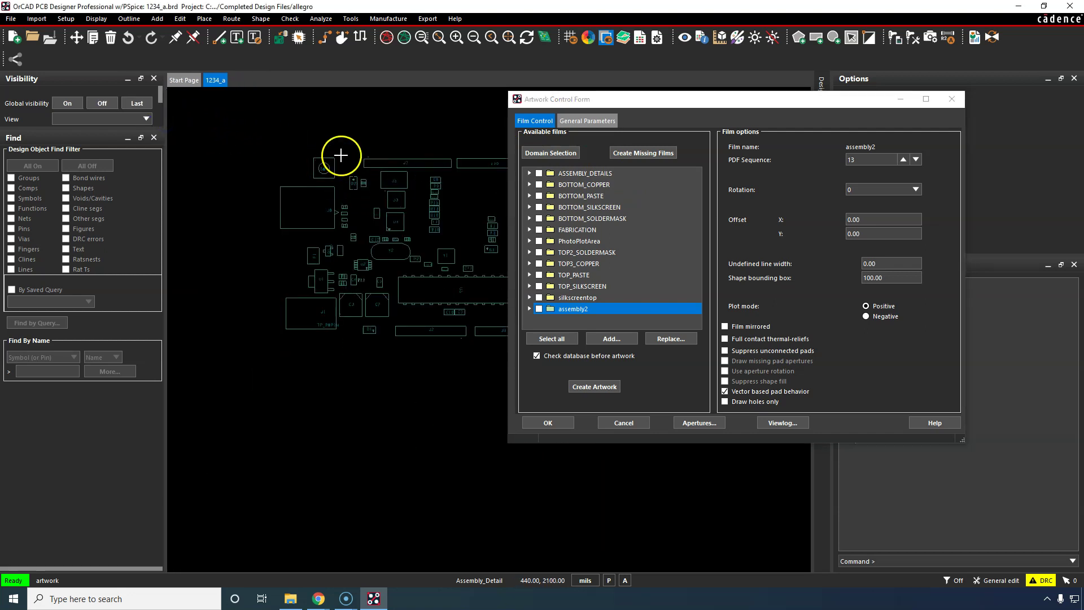
Expand the ASSEMBLY_DETAILS film to list its subclasses and display that film for artwork check.
click(574, 173)
click(530, 173)
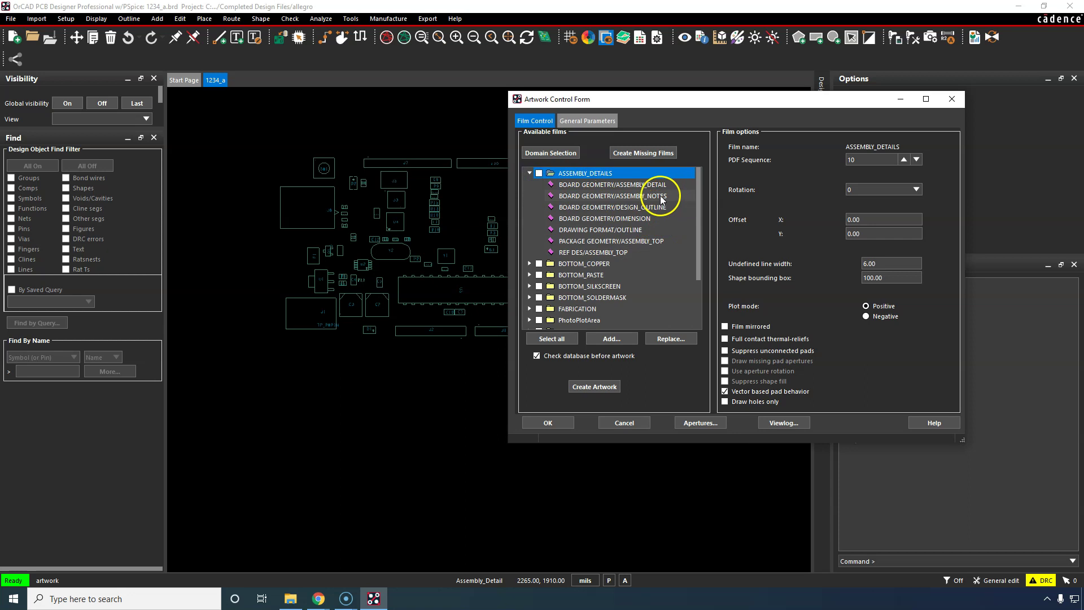
click(635, 196)
right_click(640, 197)
click(603, 173)
right_click(608, 173)
click(644, 192)
Examine the ASSEMBLY_DETAILS drawing, including the board dimensions, drawing frame and assembly notes.
scroll(429, 175, down, 3)
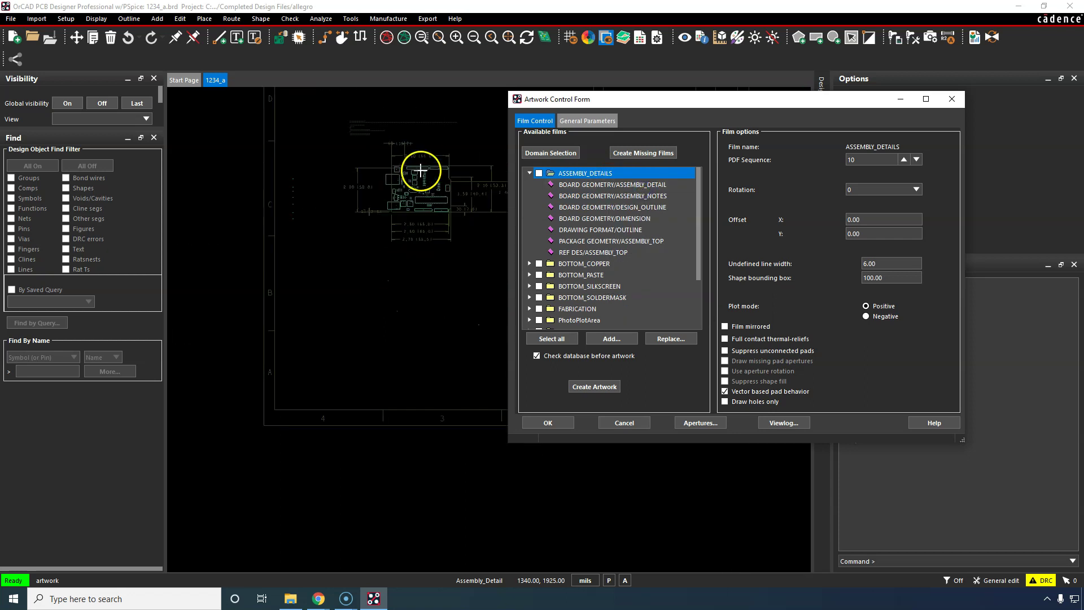
scroll(446, 119, up, 3)
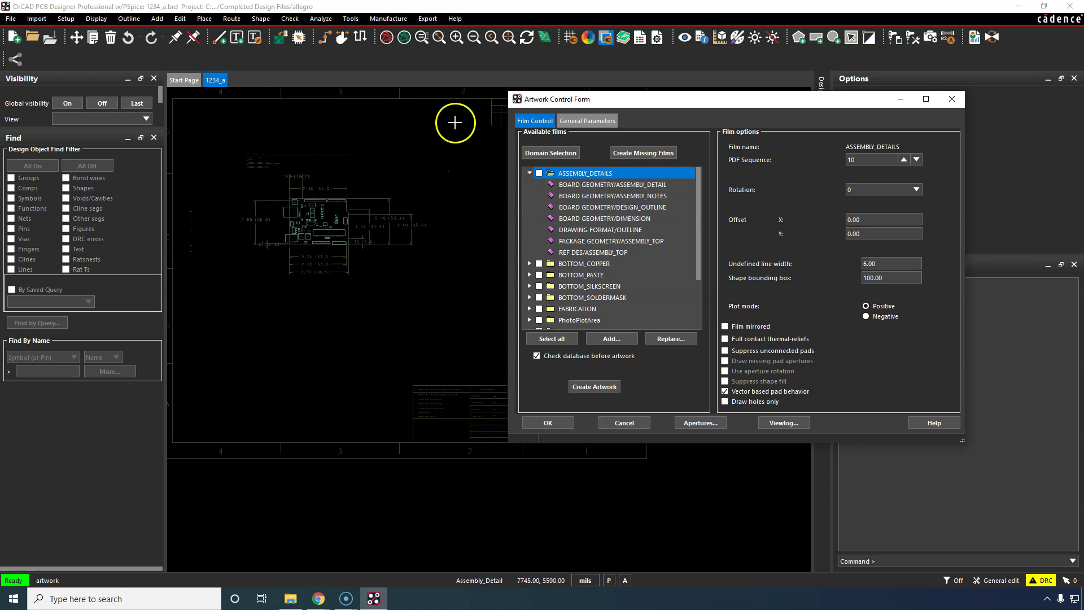
scroll(408, 169, up, 5)
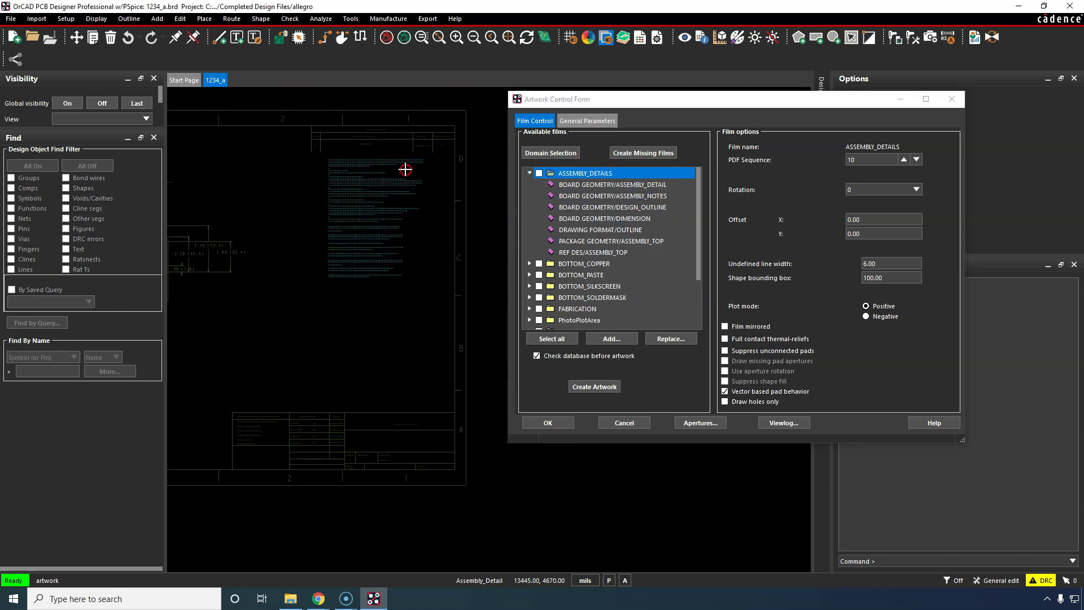
scroll(376, 165, down, 1)
scroll(301, 156, up, 2)
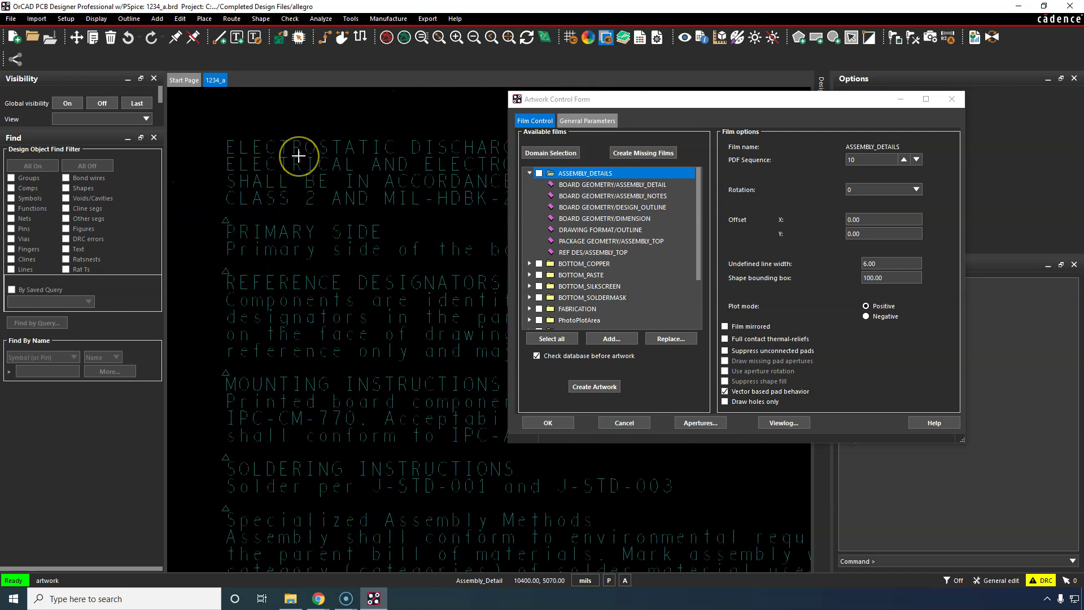
scroll(298, 156, down, 1)
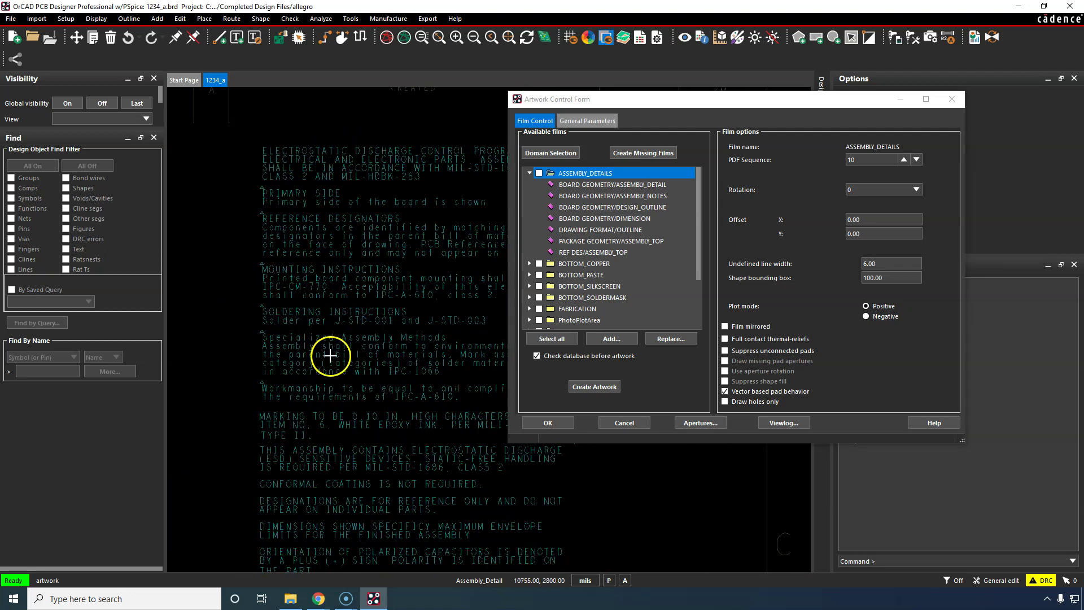
scroll(382, 349, down, 1)
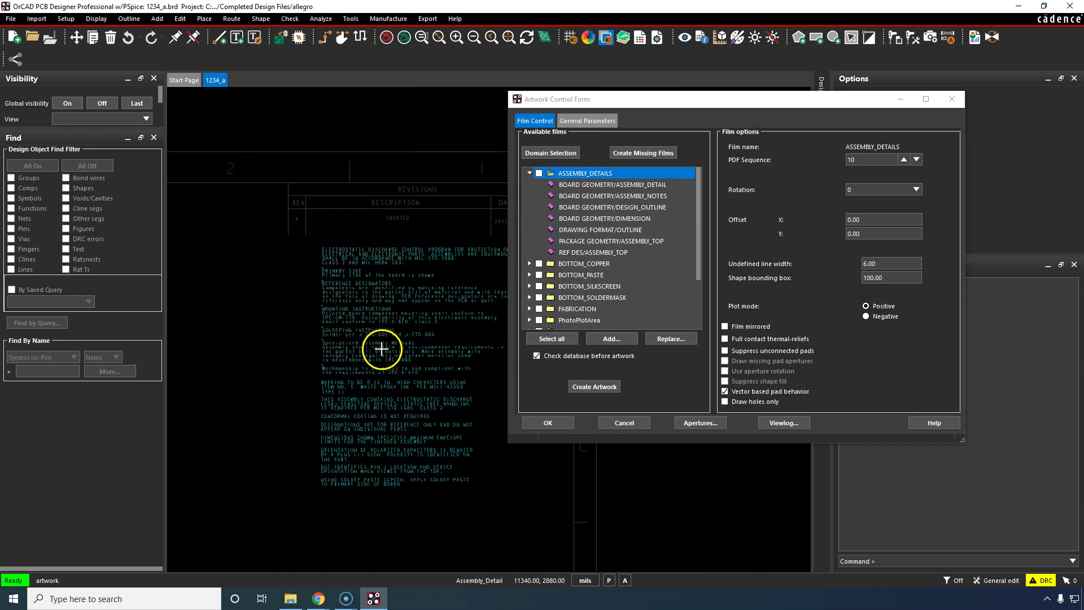
scroll(359, 450, up, 1)
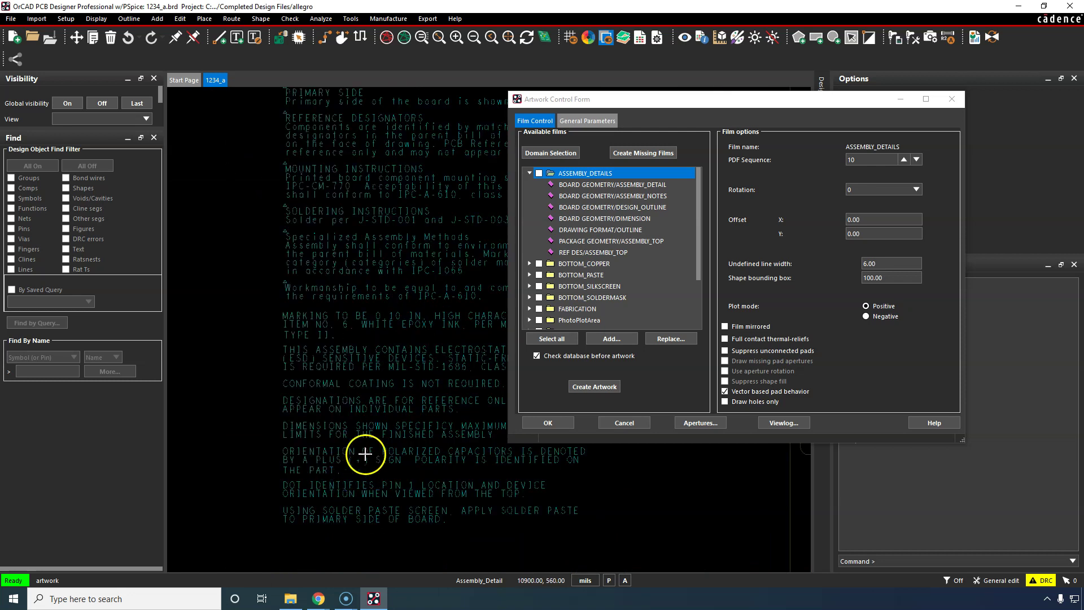
scroll(361, 434, down, 1)
scroll(366, 415, down, 1)
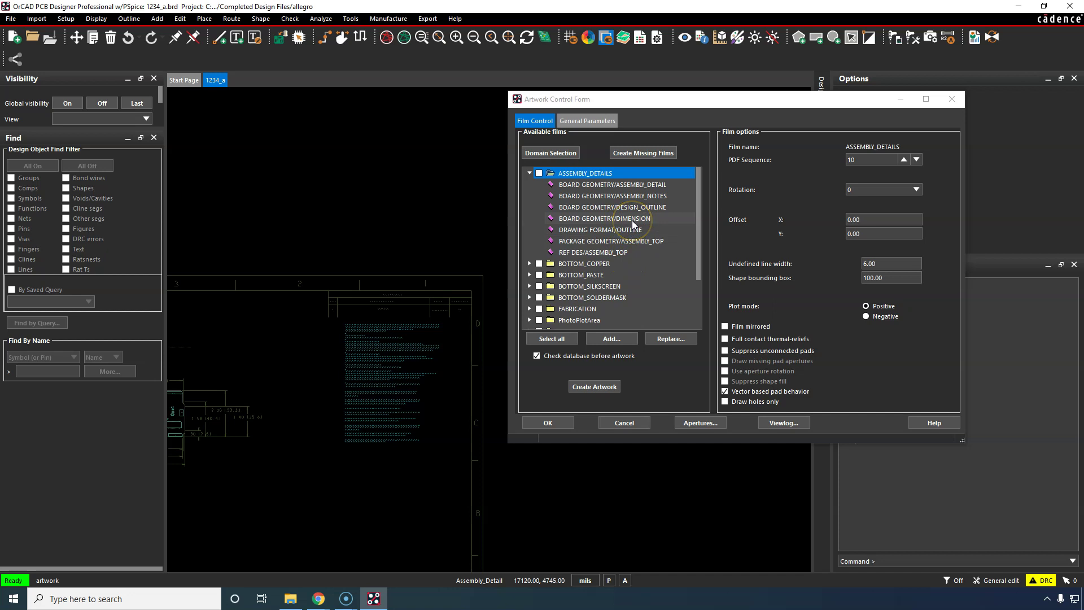
scroll(283, 372, down, 2)
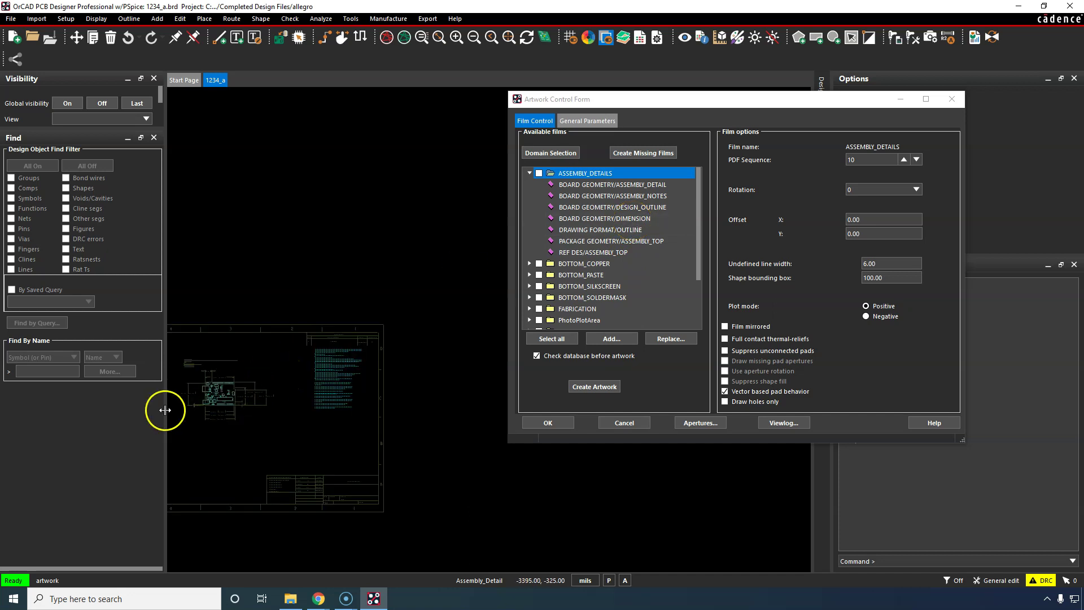
Inspect the component outlines and dimensions on the ASSEMBLY_DETAILS drawing up close, and collapse that film's subclass list.
scroll(186, 399, up, 4)
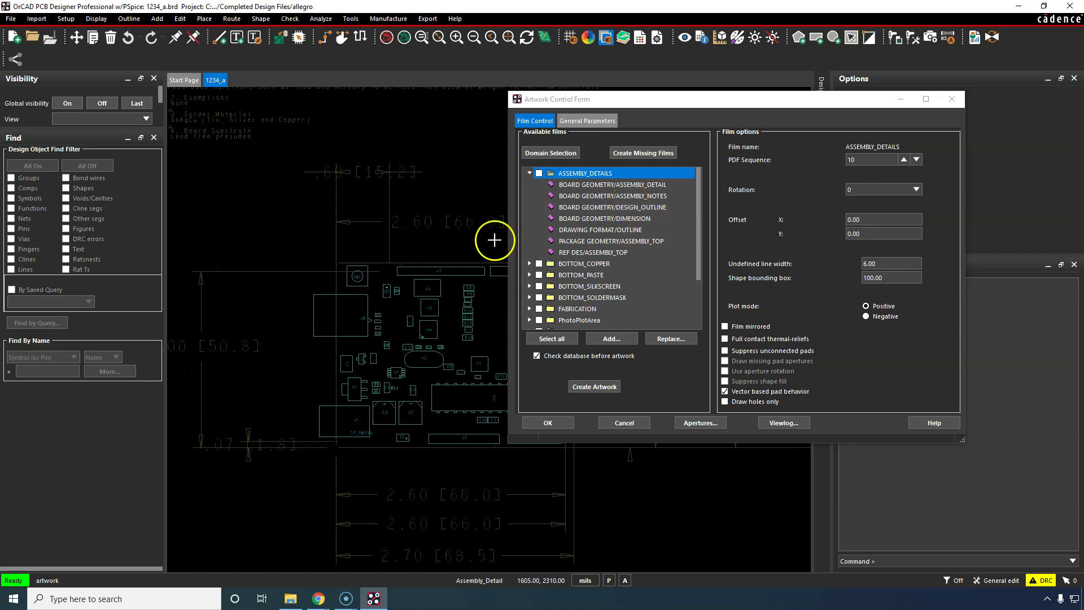
scroll(333, 279, up, 4)
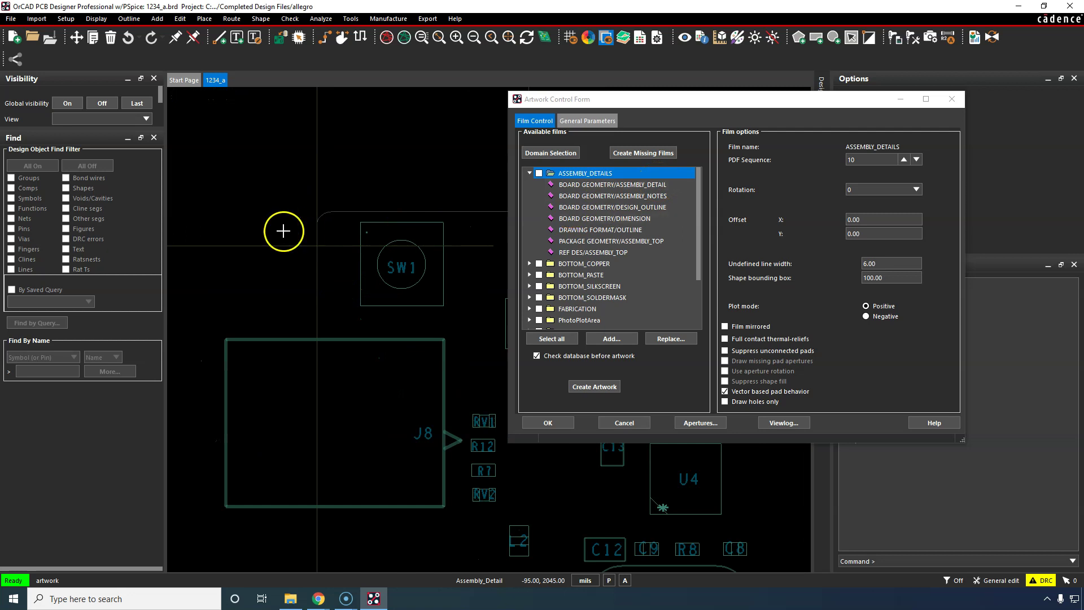
scroll(341, 201, down, 2)
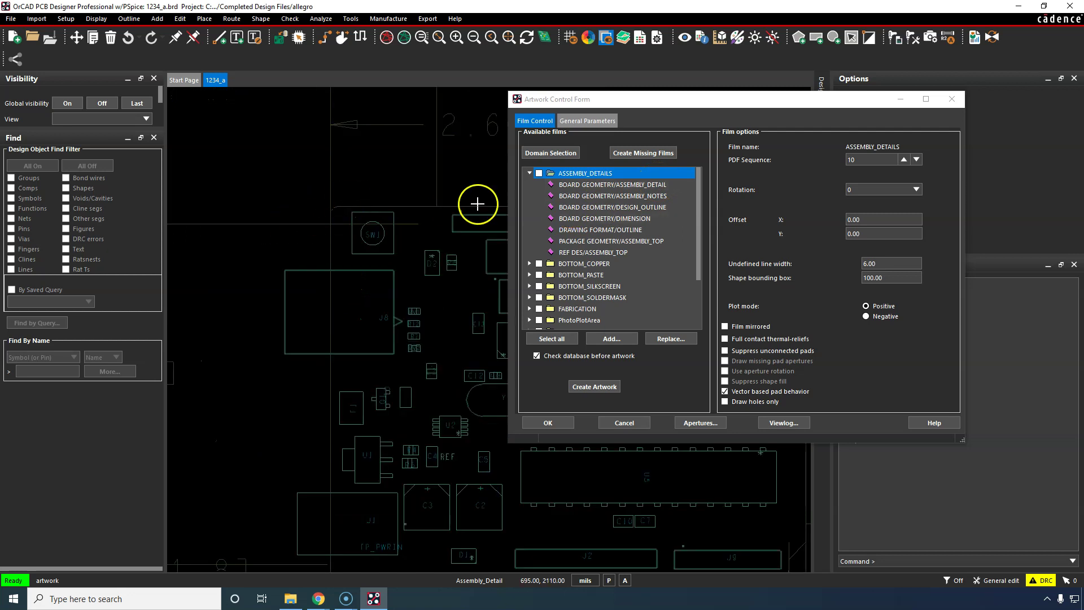
click(529, 173)
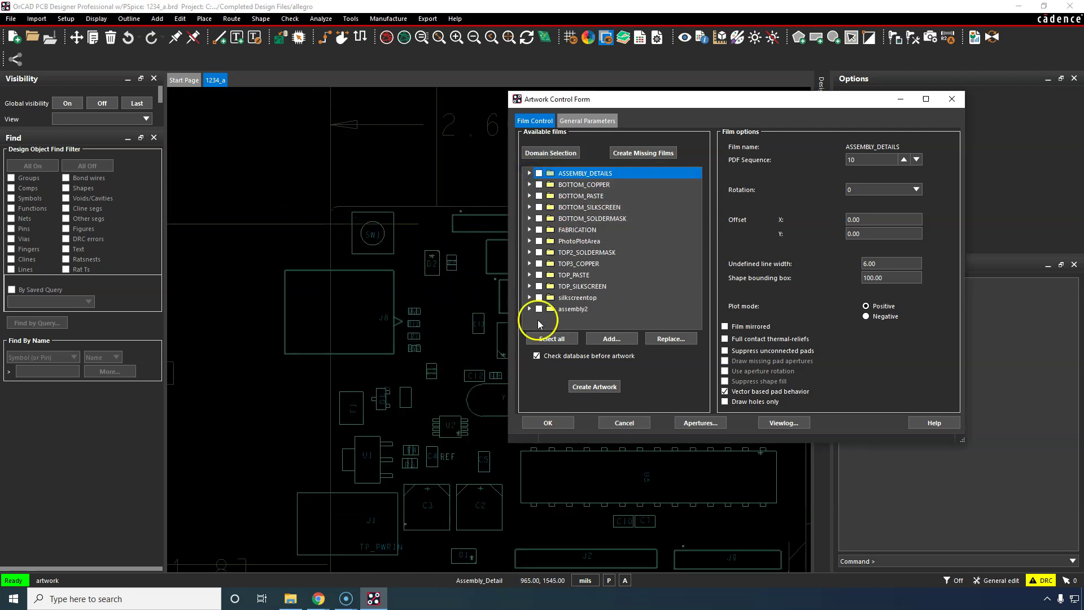
Display the assembly2 film for artwork check and look over its component outlines for comparison.
click(561, 311)
right_click(620, 314)
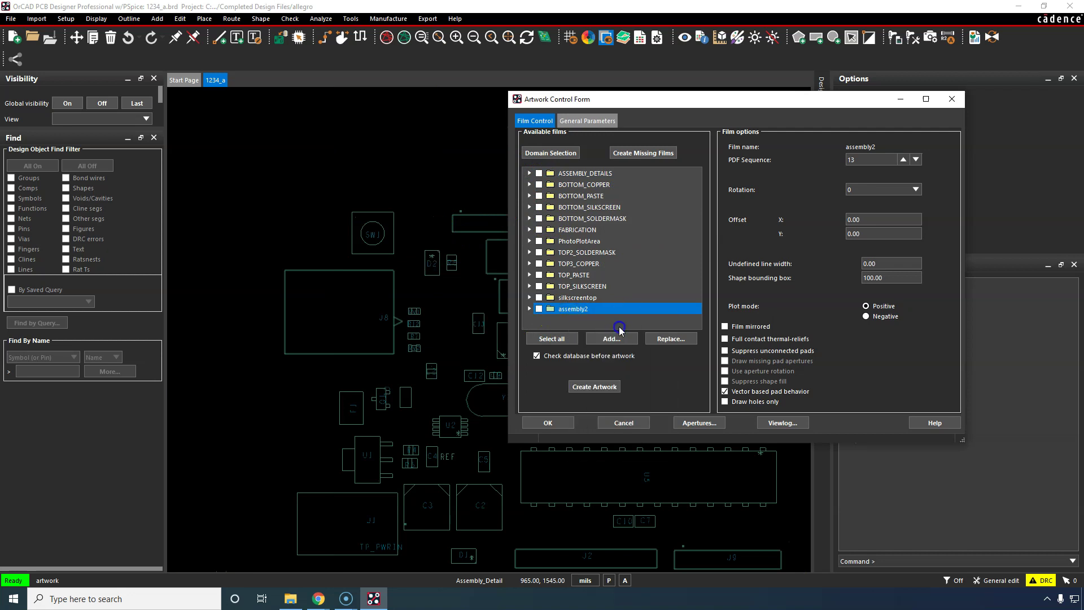
scroll(365, 260, down, 2)
scroll(426, 307, up, 1)
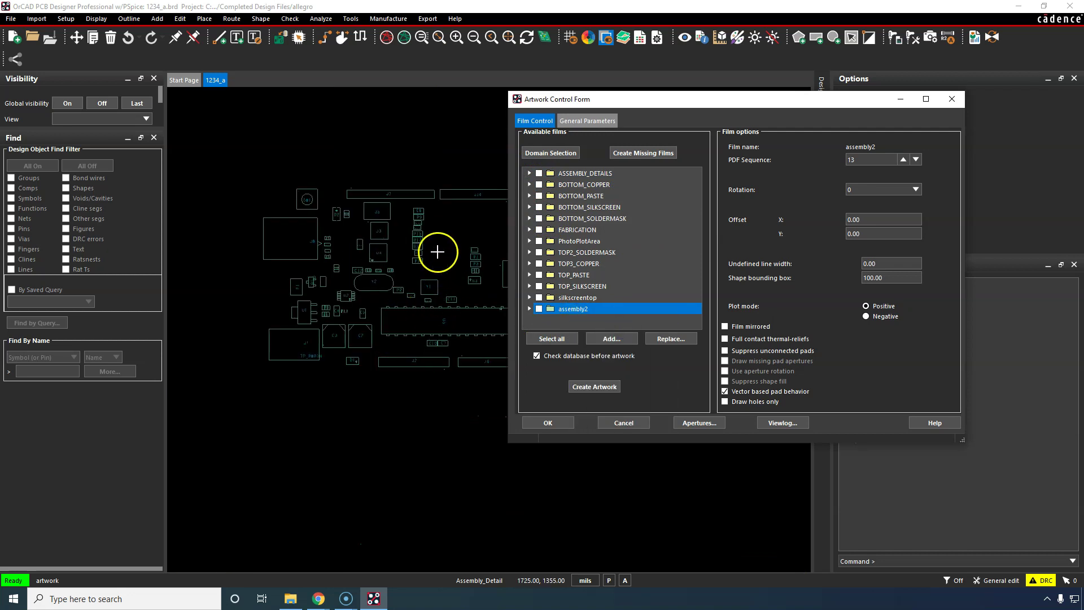
scroll(437, 252, up, 1)
scroll(389, 233, down, 2)
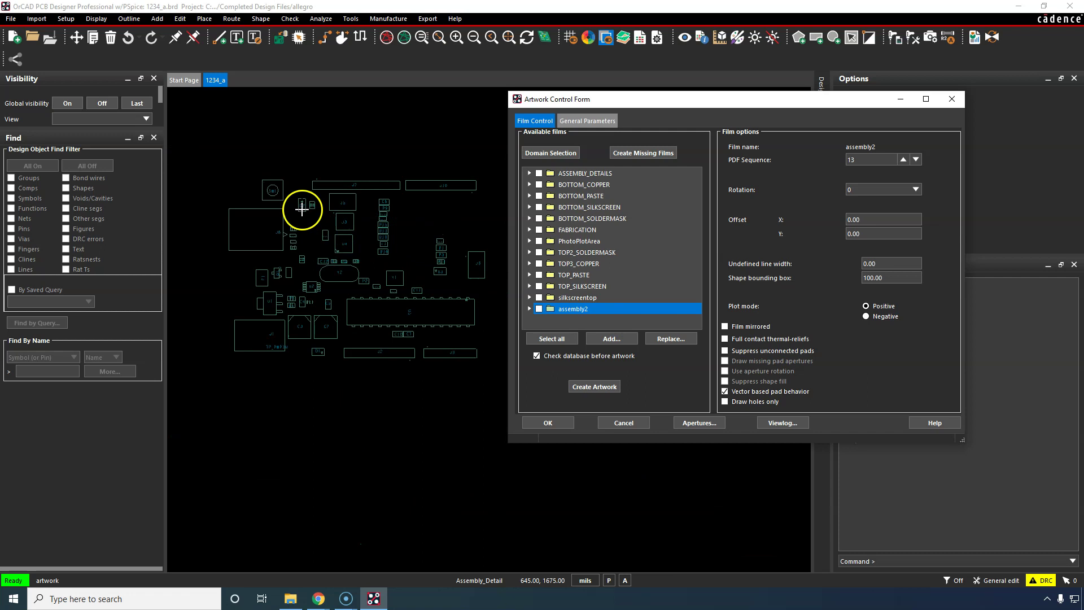
Add the BOARD GEOMETRY subclasses ASSEMBLY_DETAIL, ASSEMBLY_NOTES and DESIGN_OUTLINE to the assembly2 film.
click(530, 309)
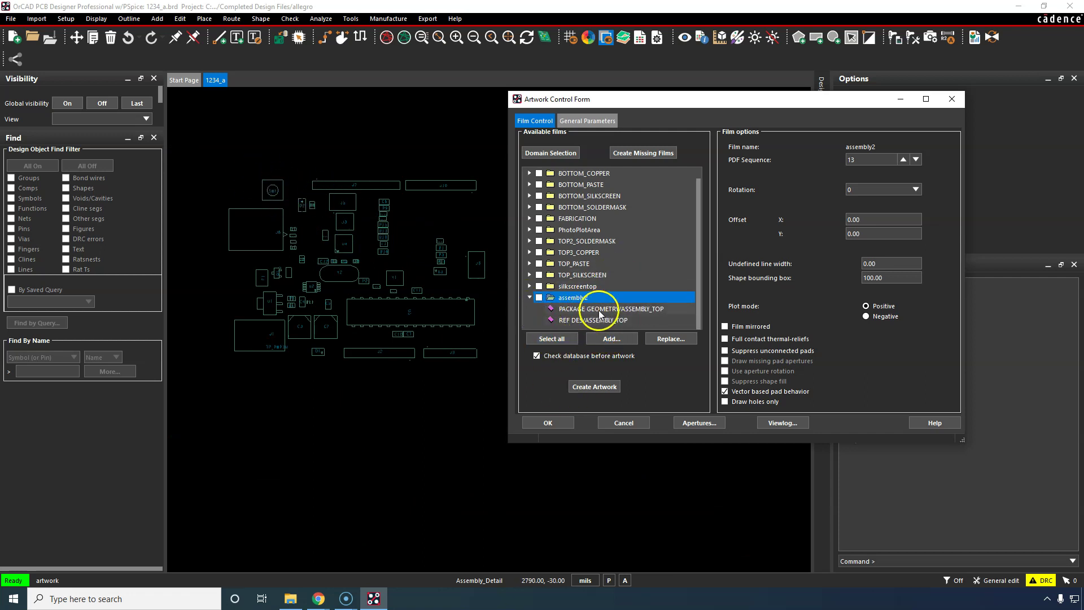
click(588, 310)
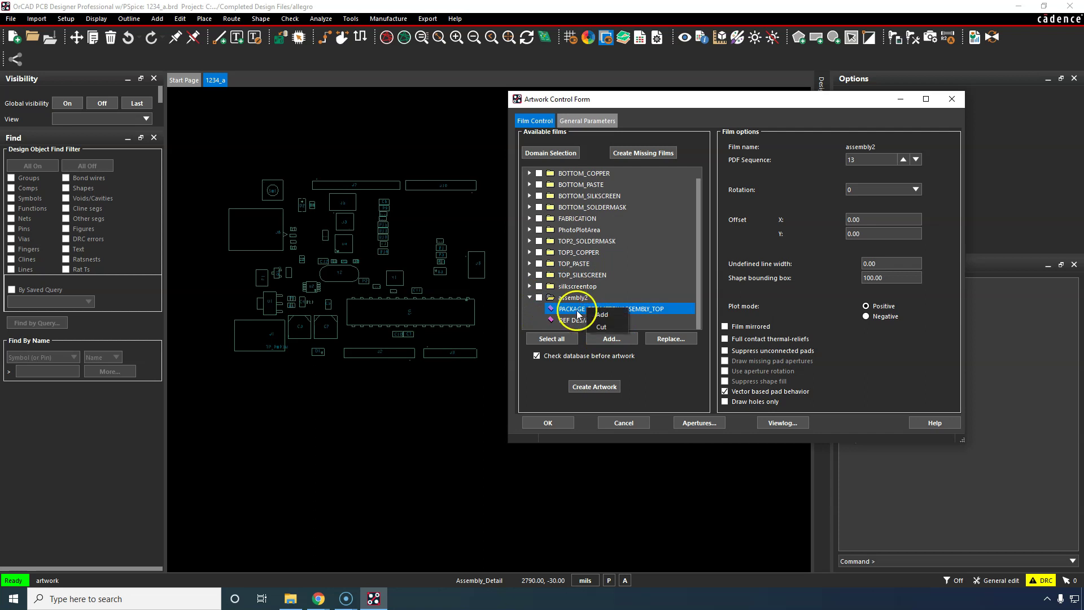
double_click(580, 310)
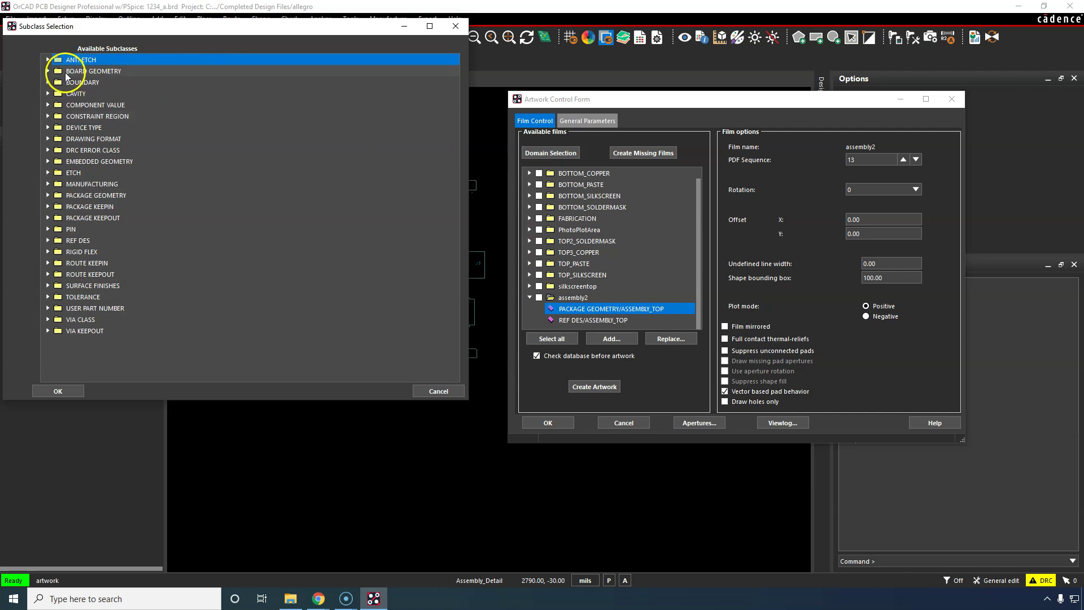
click(48, 71)
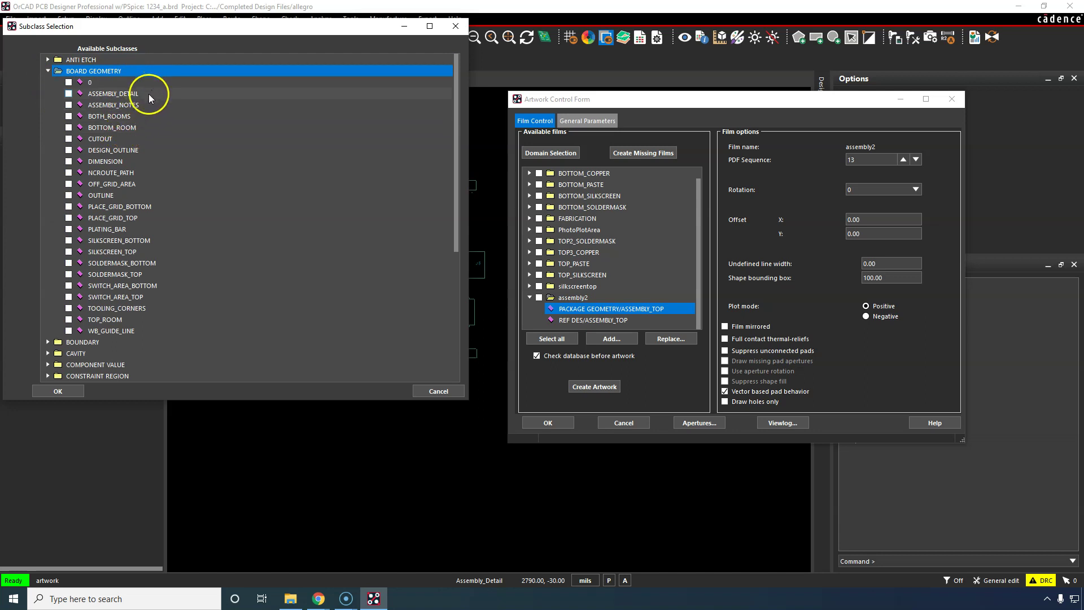
click(68, 93)
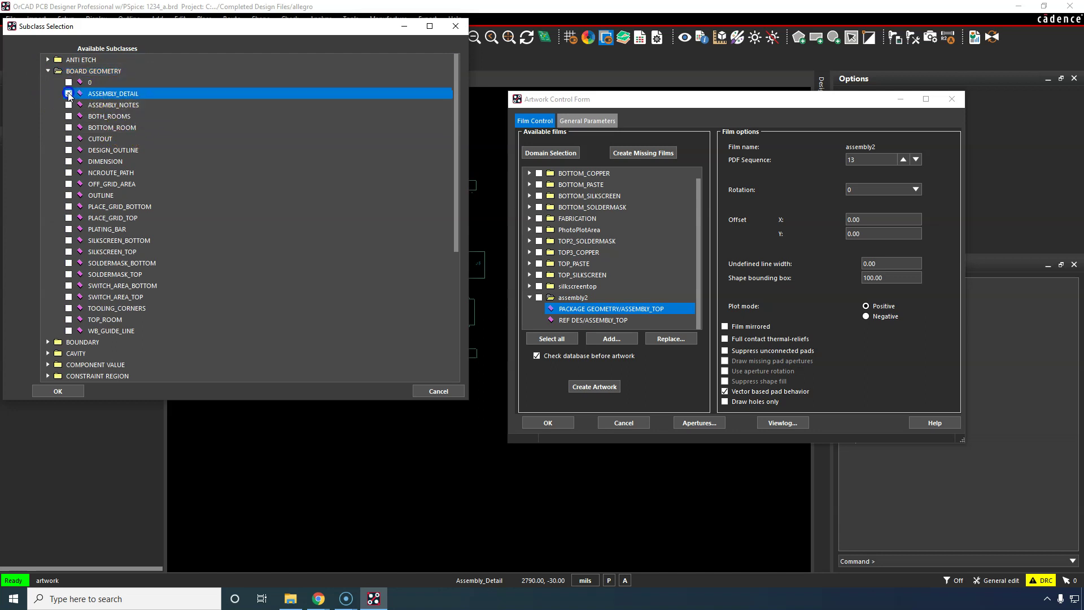
click(69, 105)
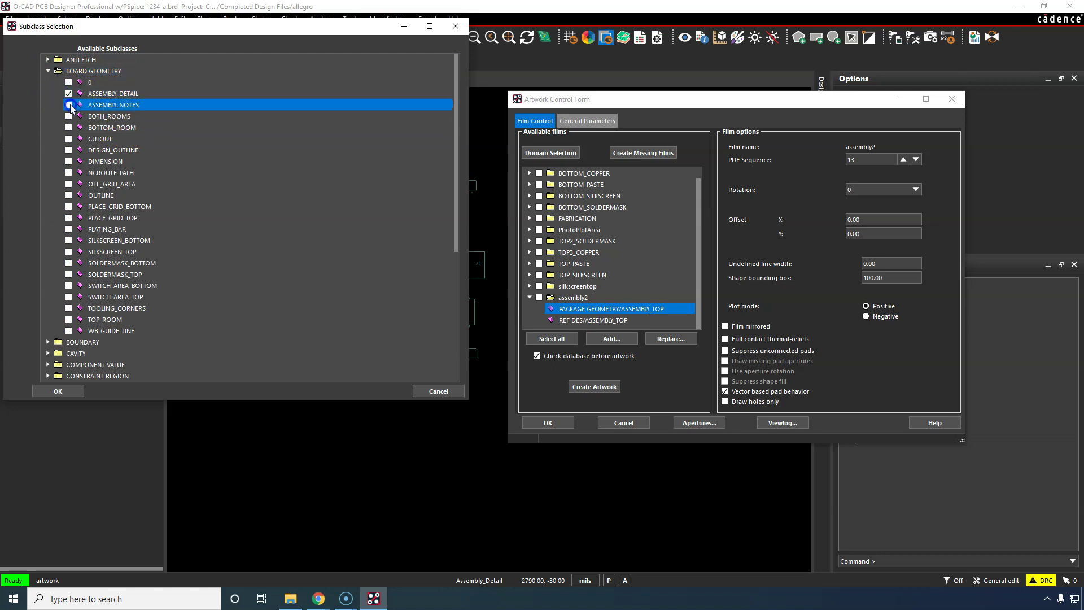
click(69, 151)
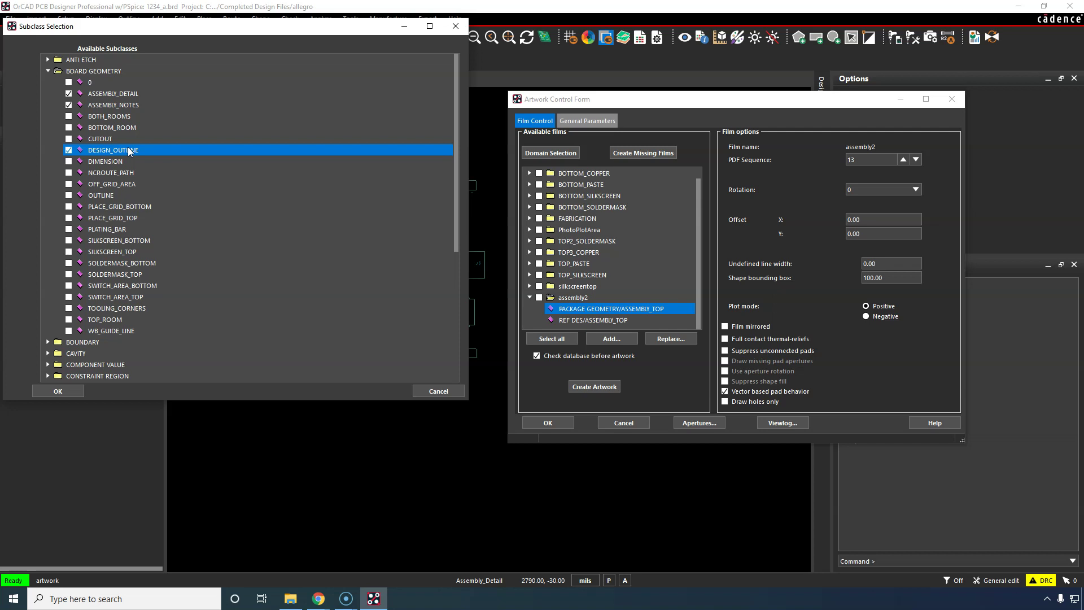
click(121, 187)
click(57, 391)
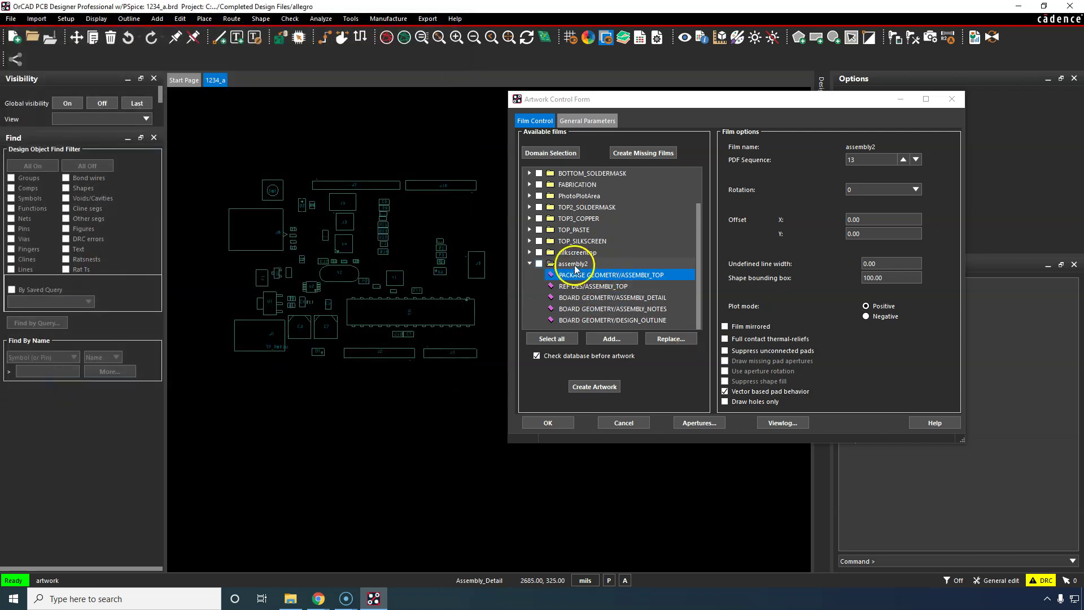
Redisplay the assembly2 film for artwork check and inspect its board outline, assembly notes and component outlines.
click(576, 264)
right_click(577, 264)
click(604, 273)
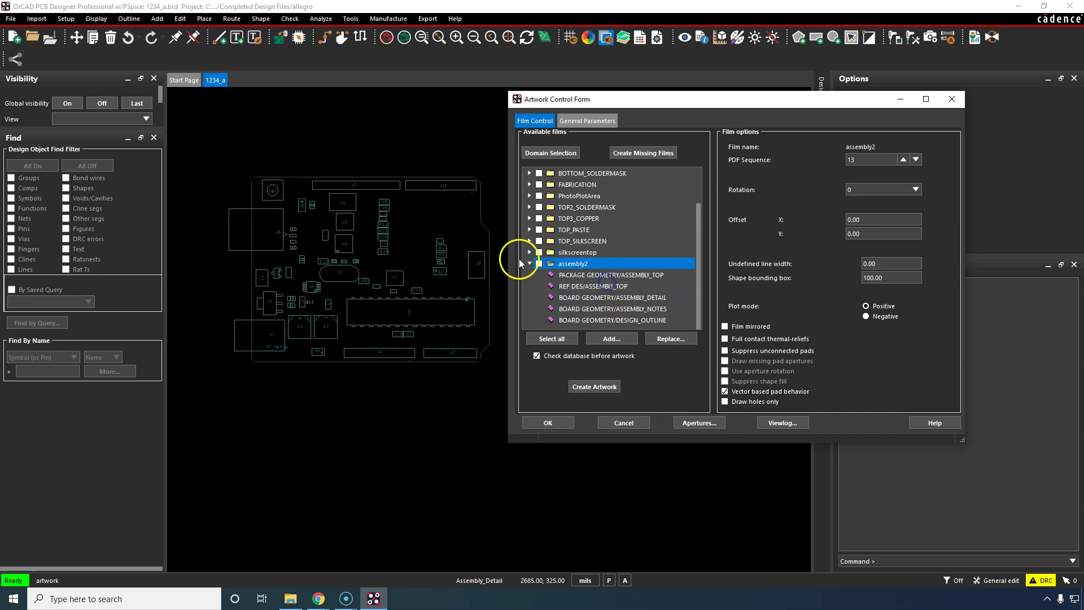
scroll(398, 238, down, 4)
scroll(398, 237, down, 2)
scroll(330, 220, up, 4)
scroll(343, 228, down, 5)
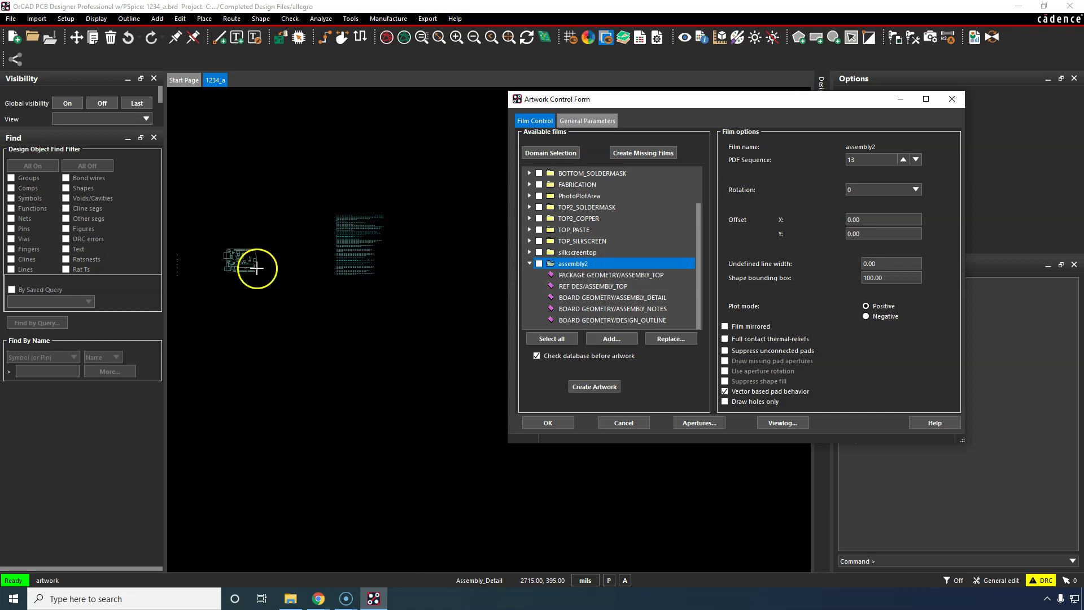
scroll(210, 216, up, 3)
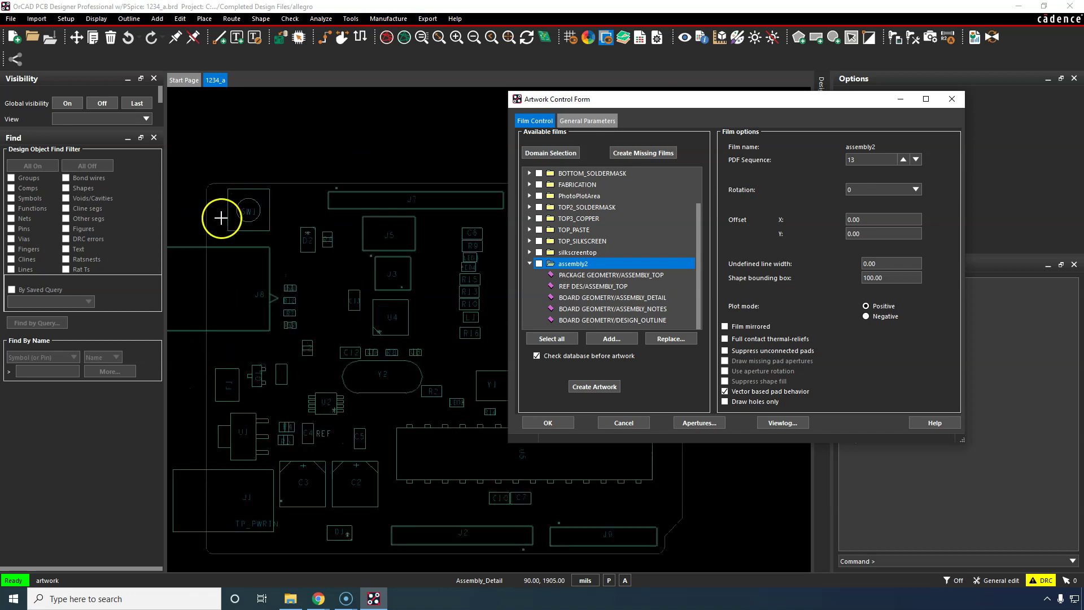
scroll(297, 245, up, 2)
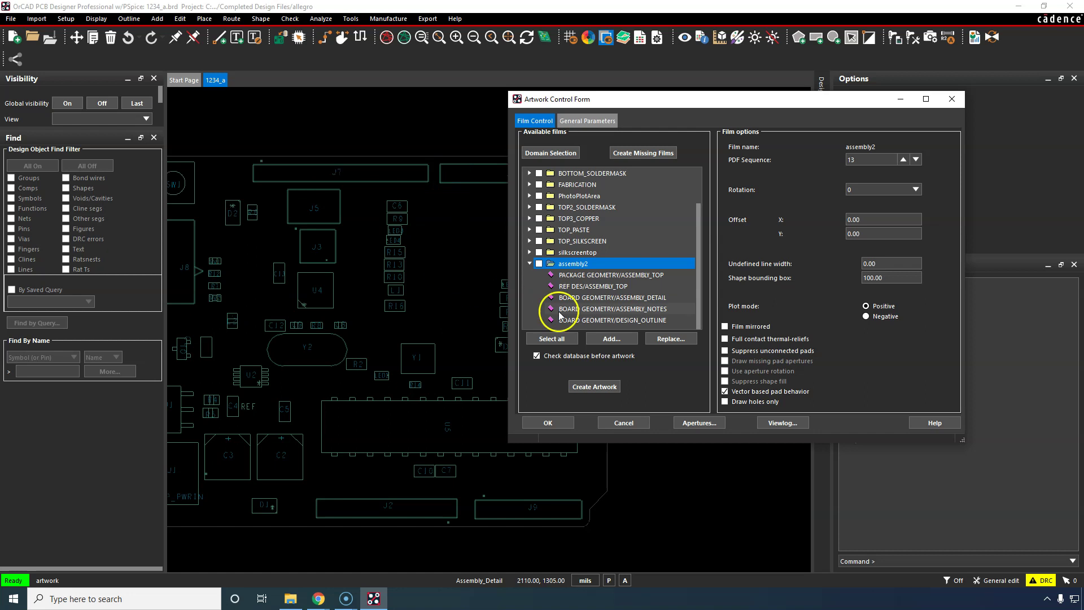
Collapse the assembly2 film's subclass list and select the film to review its options against the drawn lines.
click(531, 265)
click(563, 308)
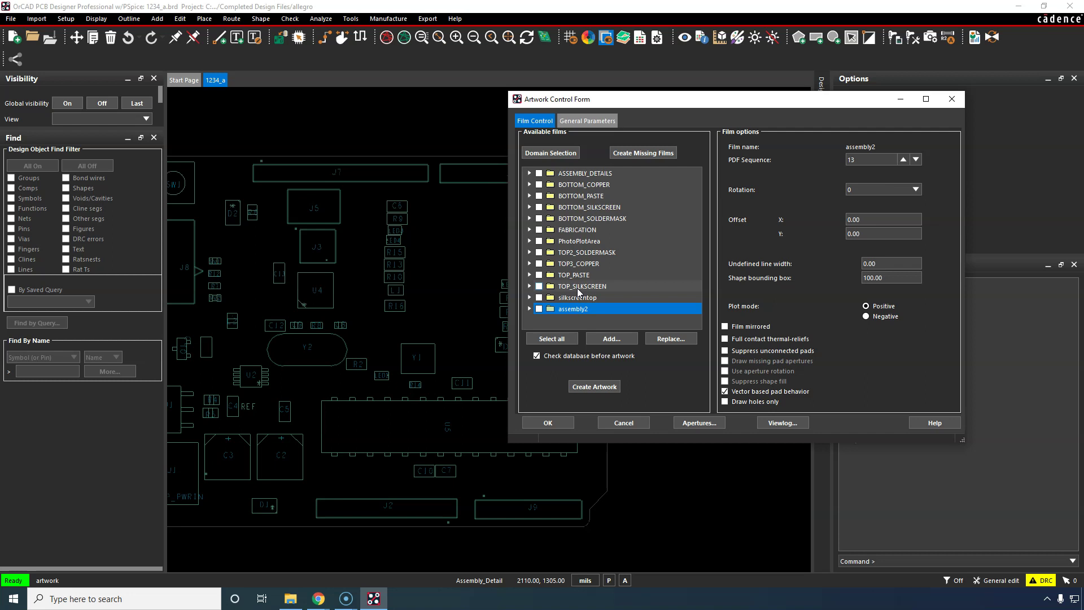
click(553, 309)
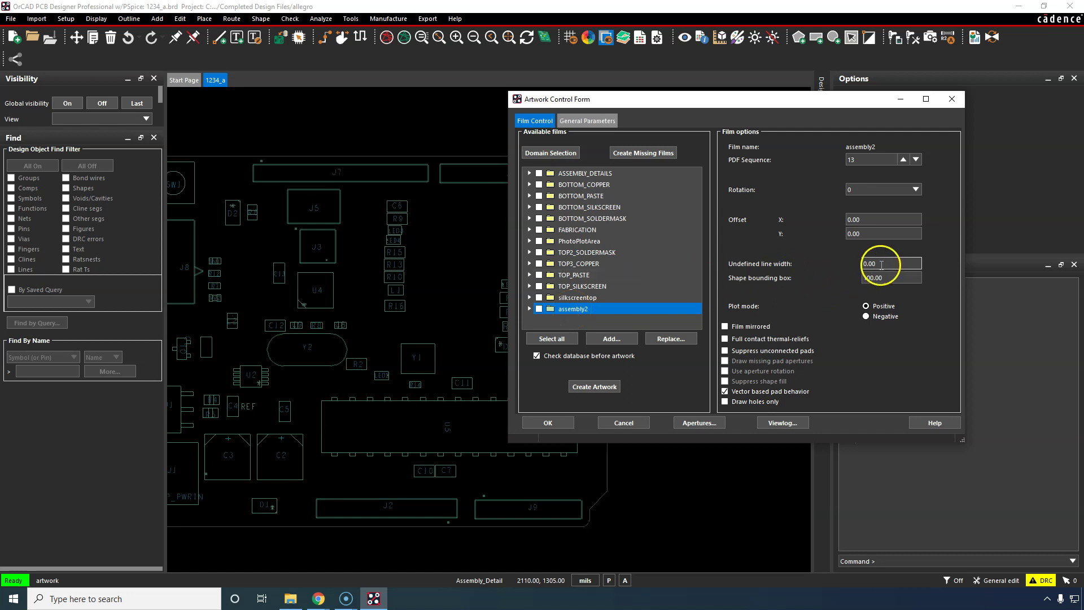
scroll(435, 148, up, 2)
scroll(434, 148, up, 1)
Set the assembly2 film's undefined line width to 5 after comparing the board outline with the component outlines.
double_click(900, 264)
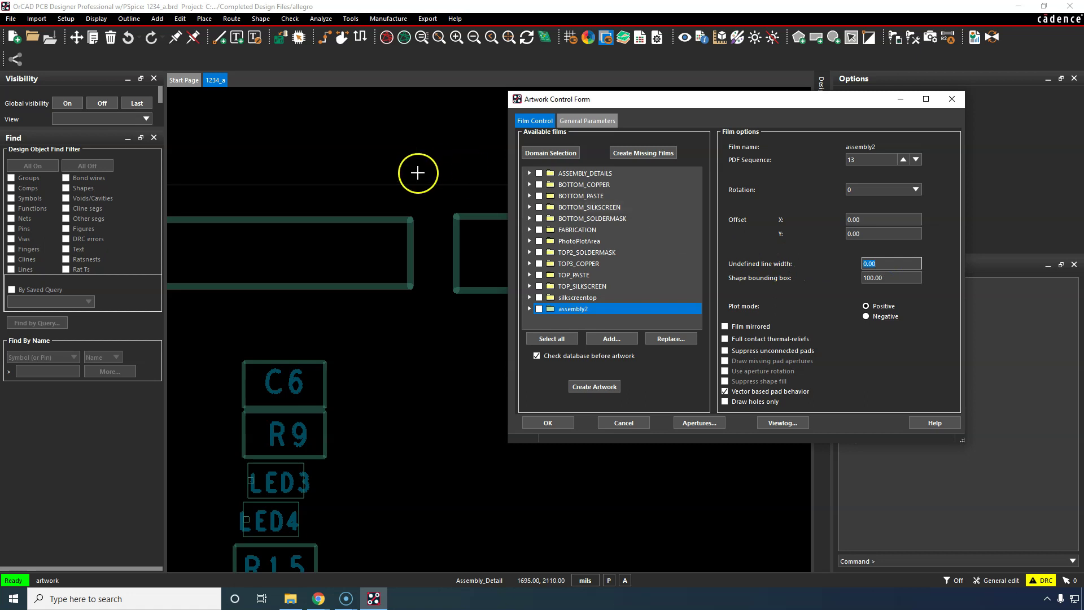
scroll(395, 184, up, 1)
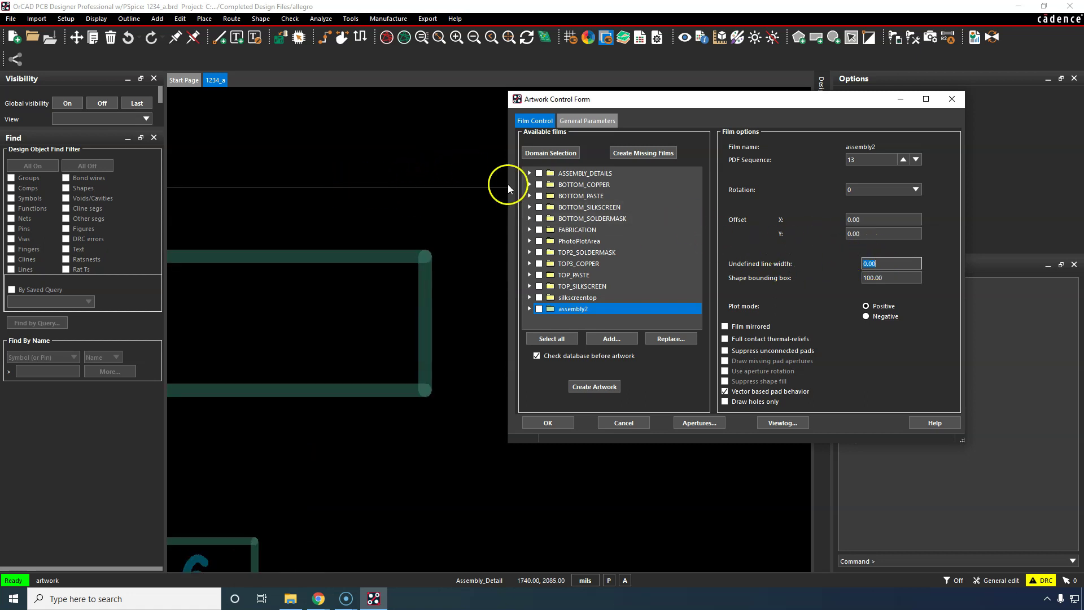
scroll(468, 218, down, 1)
scroll(468, 218, down, 1)
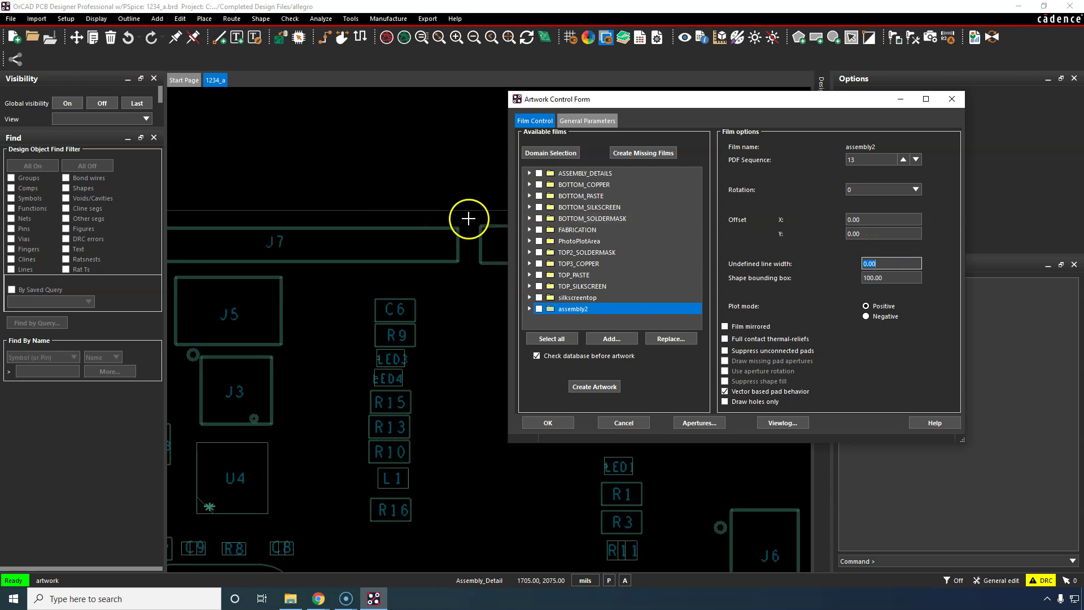
scroll(401, 361, up, 4)
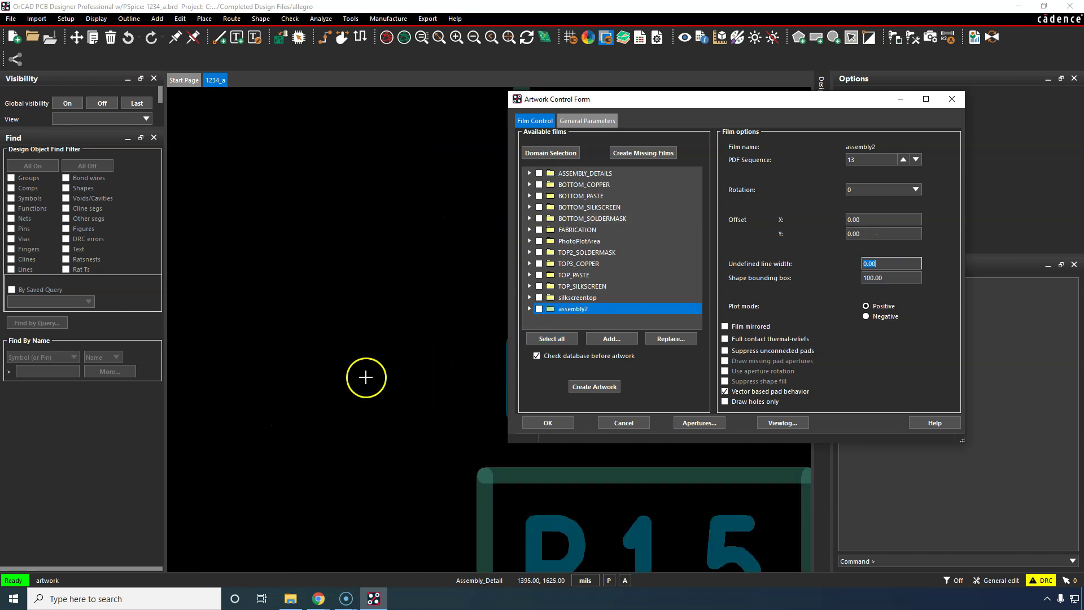
scroll(373, 317, down, 2)
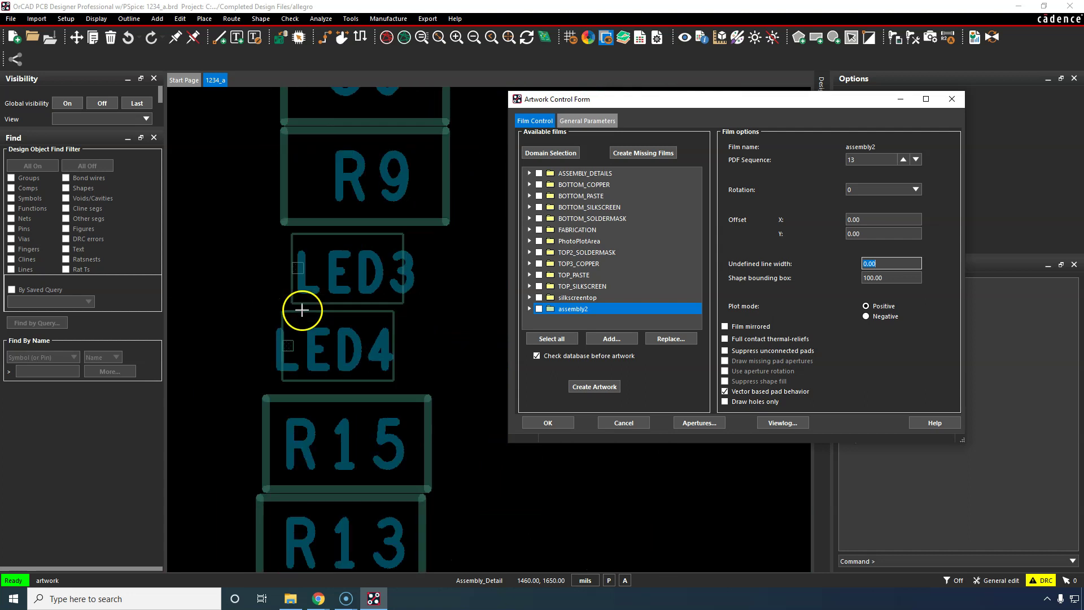
scroll(281, 235, down, 3)
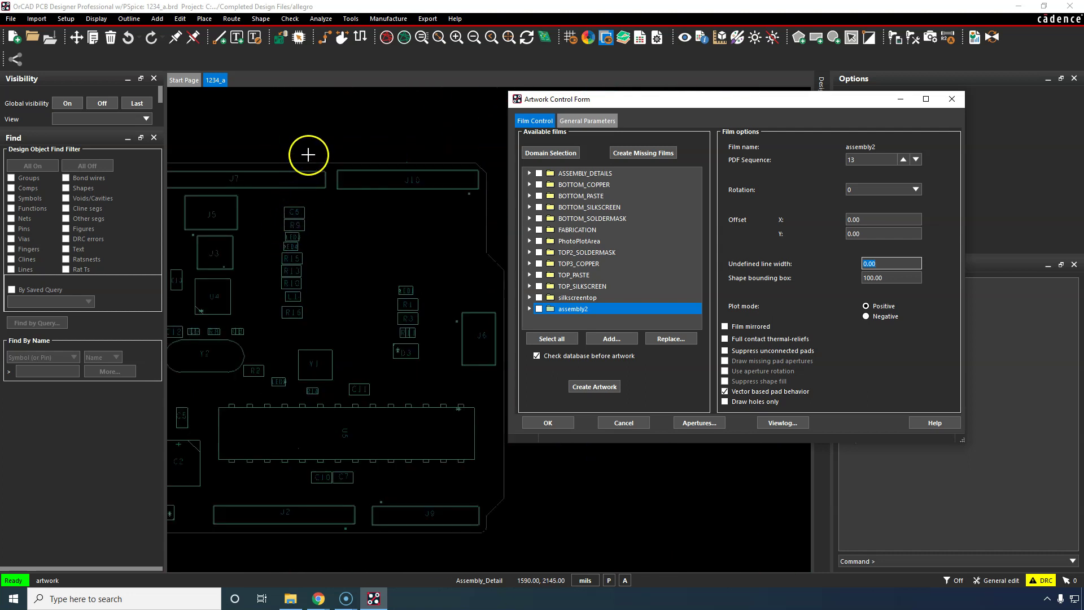
scroll(309, 154, up, 3)
scroll(344, 294, down, 1)
scroll(348, 293, down, 3)
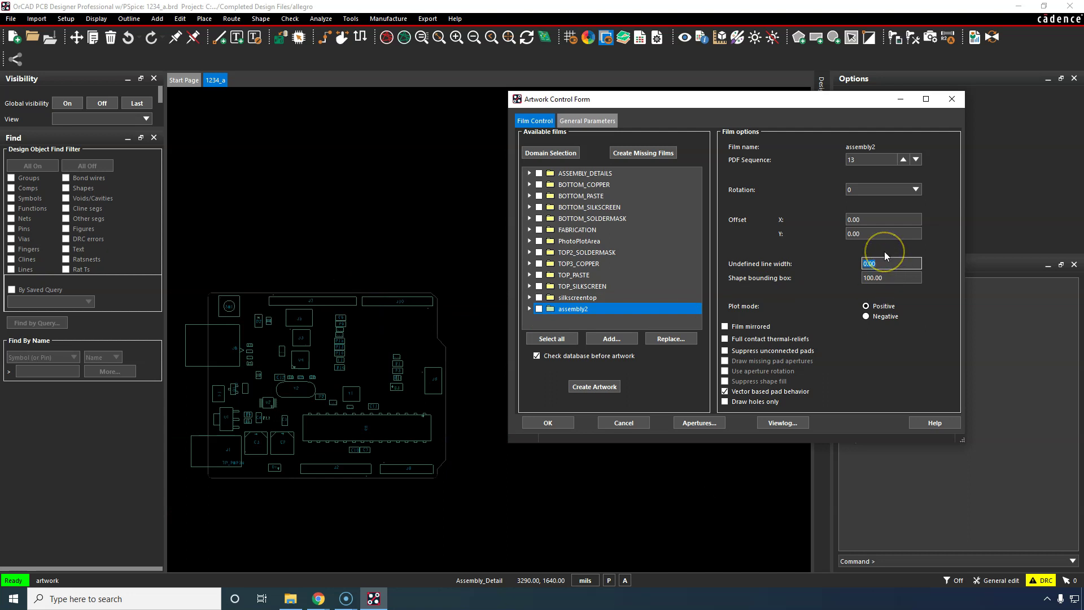
key(Tab)
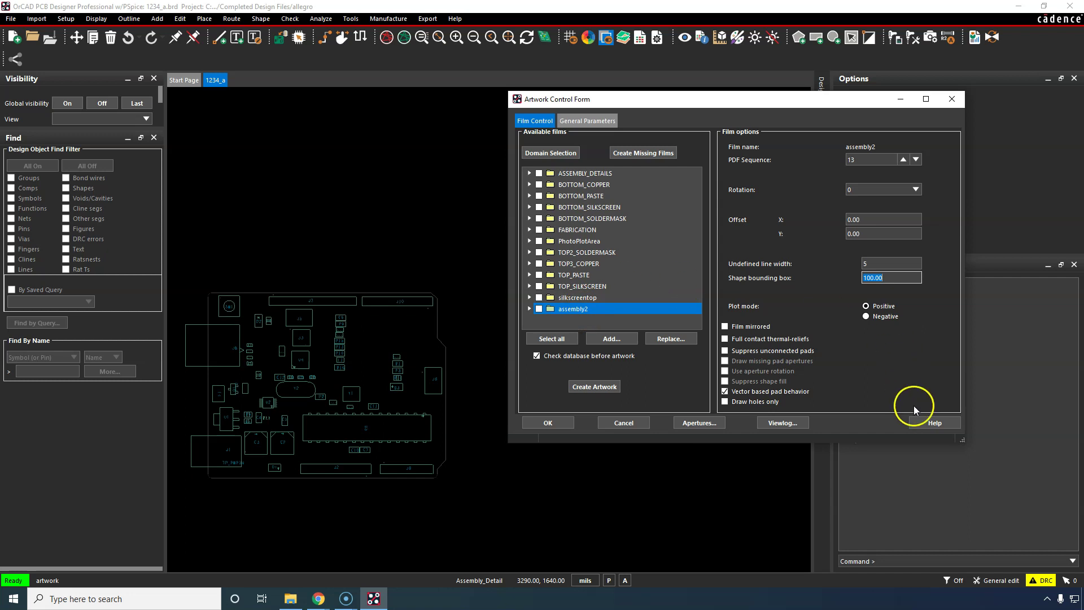
Examine the board outline near SW1 up close, and then the whole assembly2 artwork.
scroll(206, 298, up, 3)
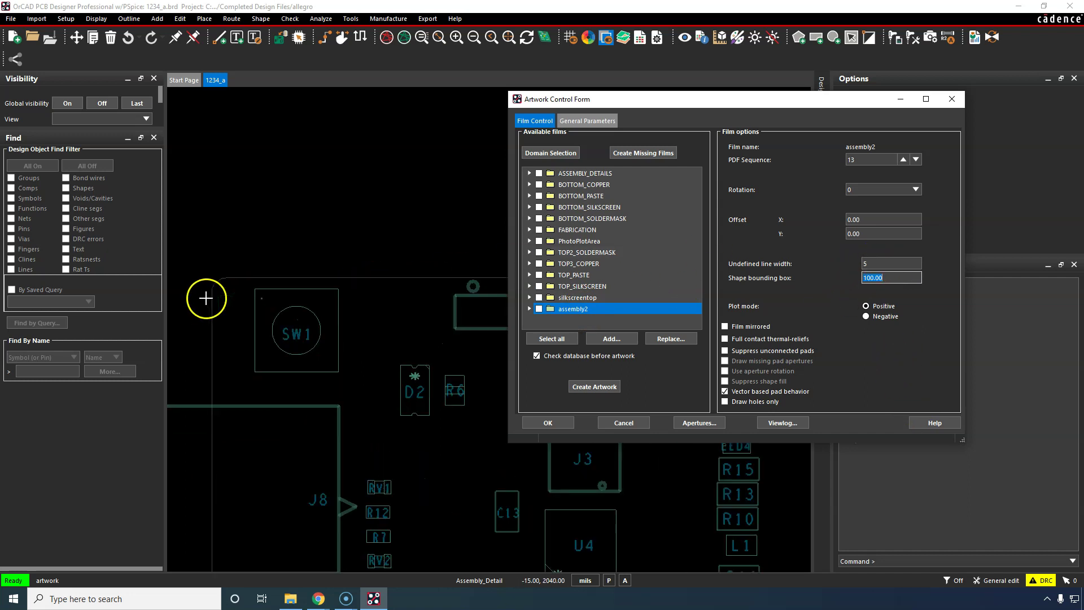
scroll(220, 283, up, 2)
scroll(361, 255, up, 3)
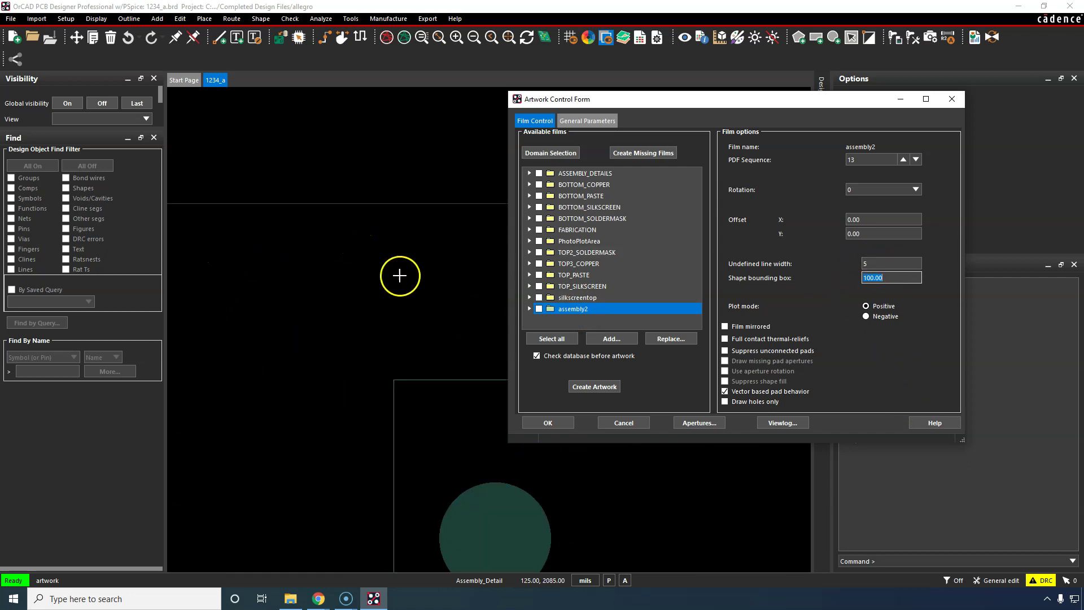
scroll(424, 381, up, 3)
scroll(388, 418, down, 7)
scroll(414, 464, up, 3)
scroll(402, 387, down, 1)
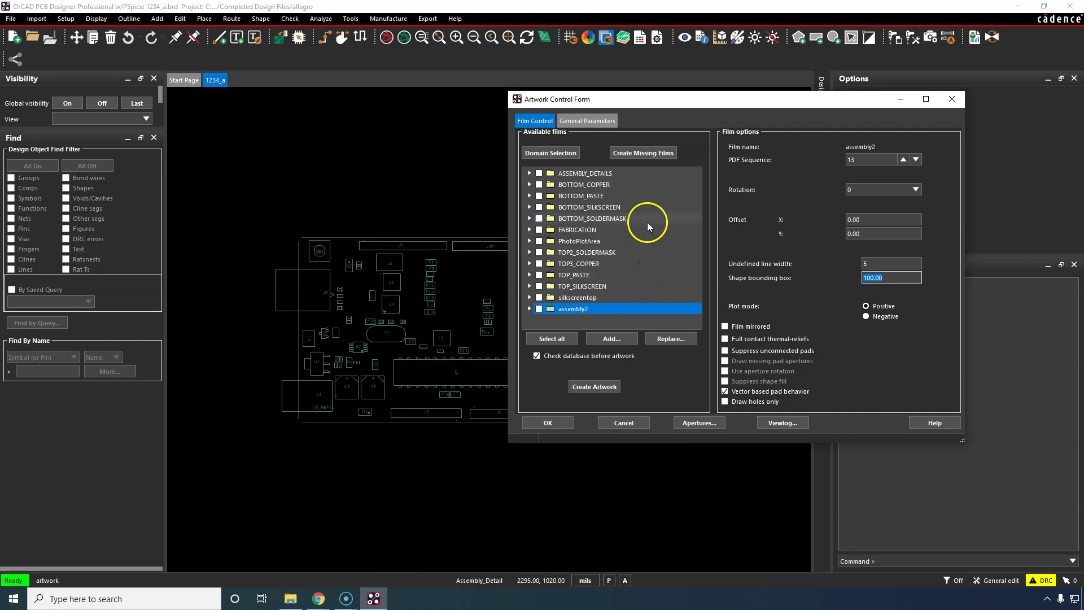
Display the BOTTOM_COPPER film for artwork check and view its copper areas.
click(573, 175)
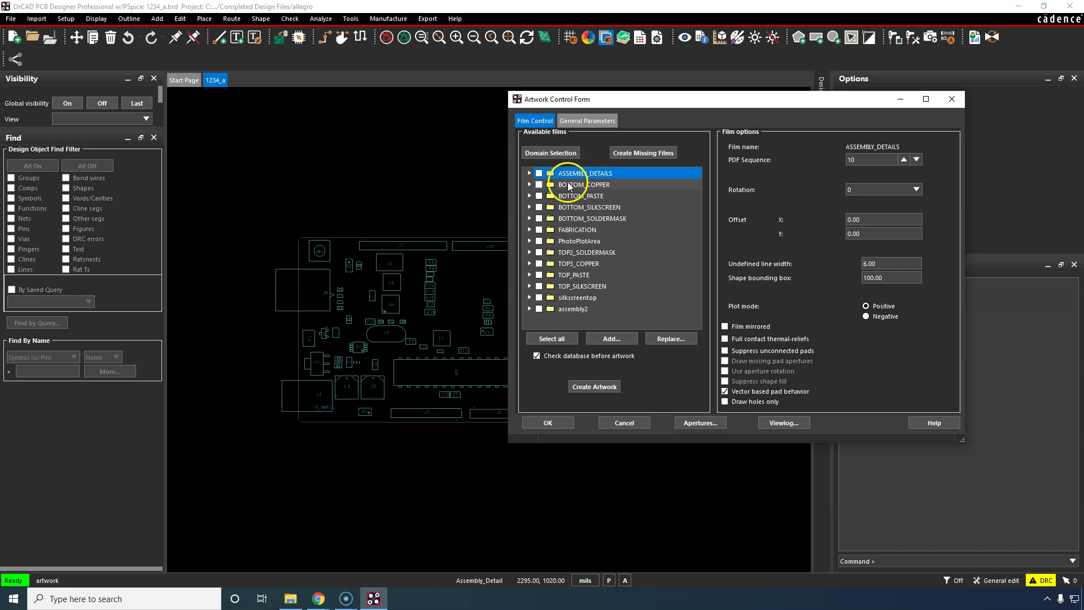
click(569, 185)
right_click(577, 186)
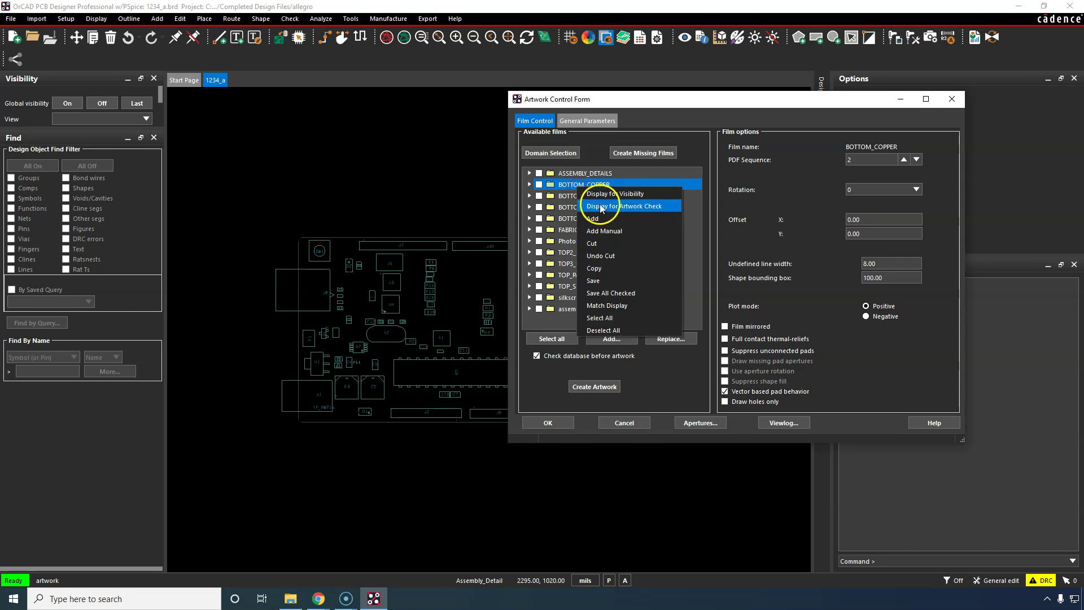
click(600, 206)
scroll(358, 273, up, 2)
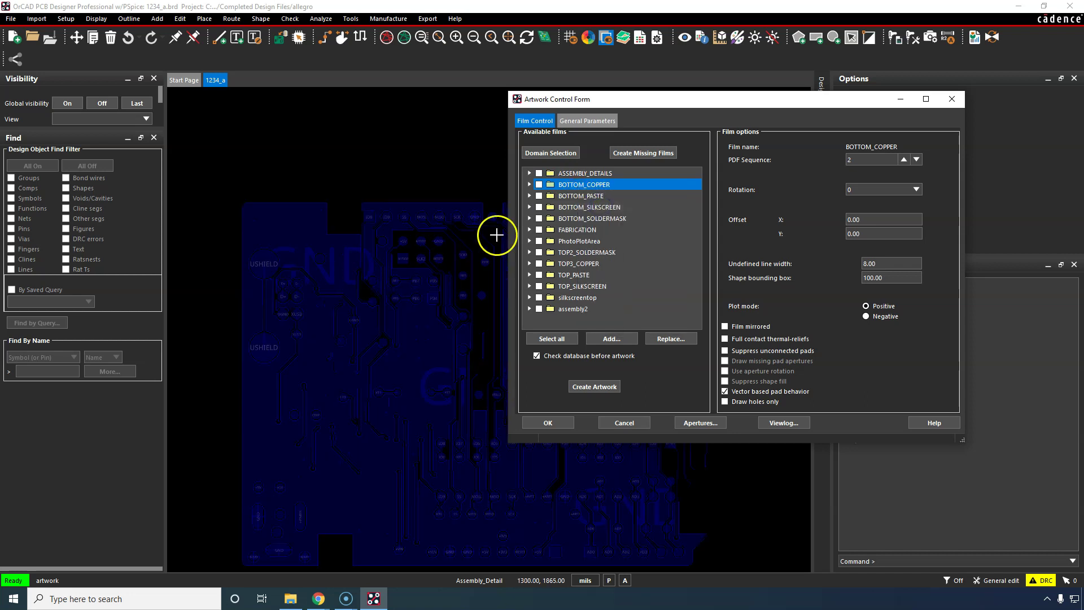
Expand the BOTTOM_COPPER film and add the BOTTOM subclass of the ETCH class to it.
click(531, 185)
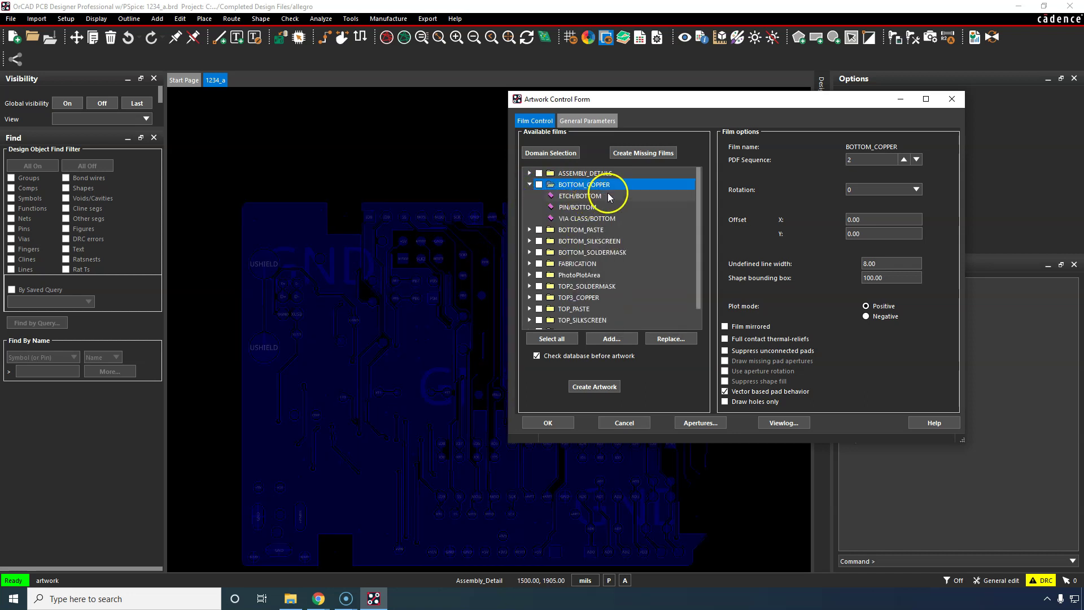
click(605, 198)
scroll(331, 211, down, 3)
scroll(362, 216, up, 1)
scroll(361, 216, up, 2)
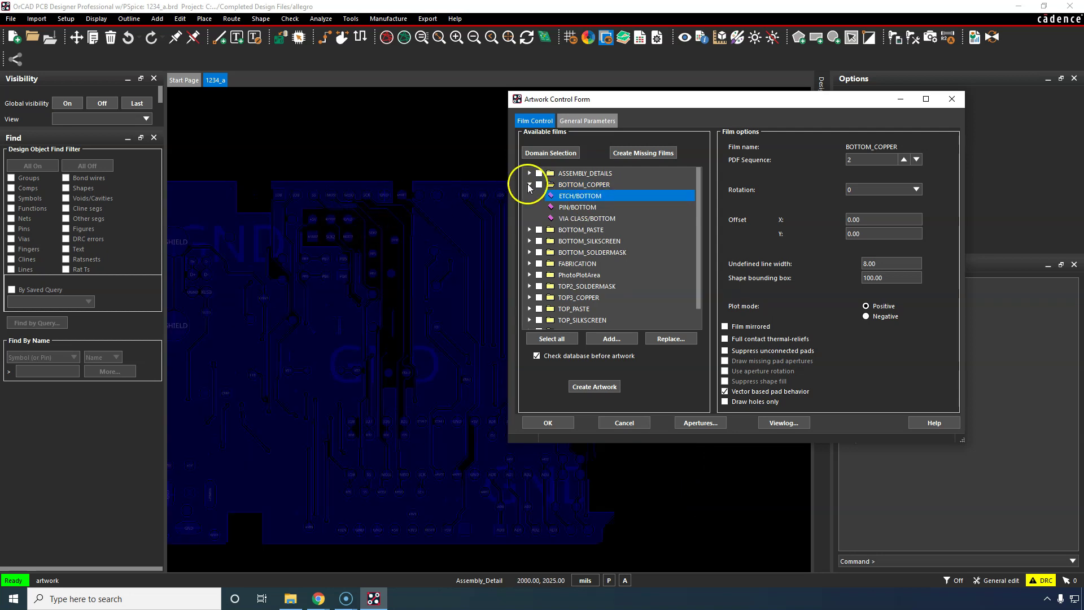
right_click(604, 199)
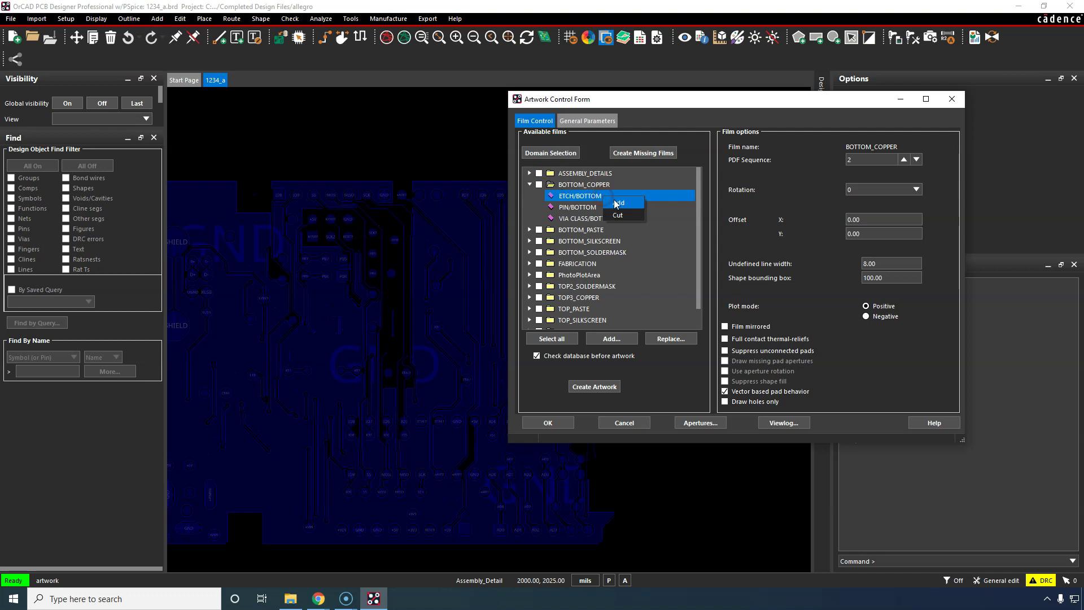
click(613, 204)
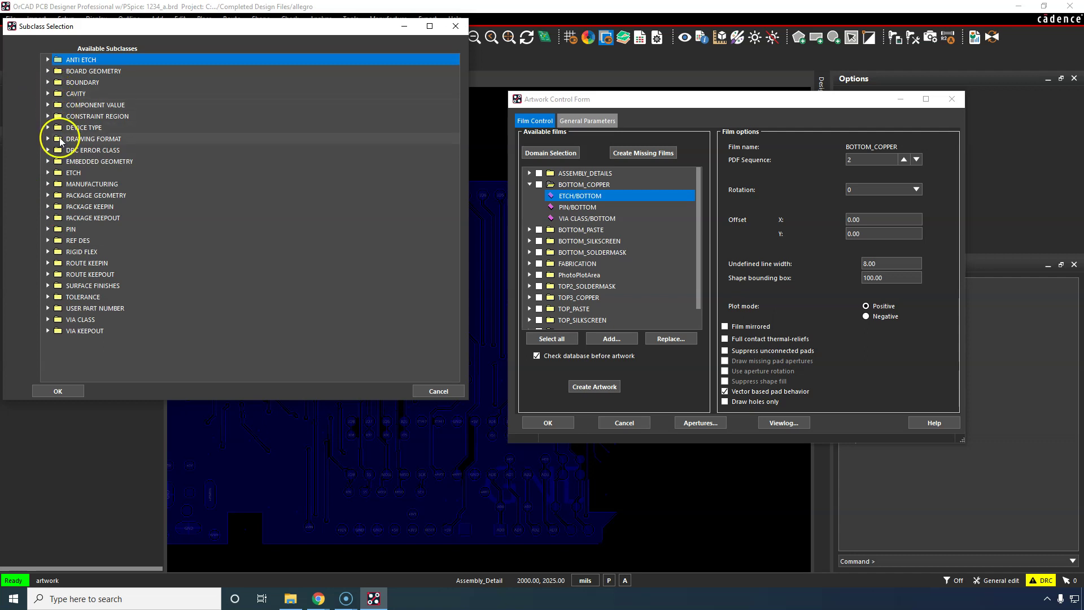
click(48, 172)
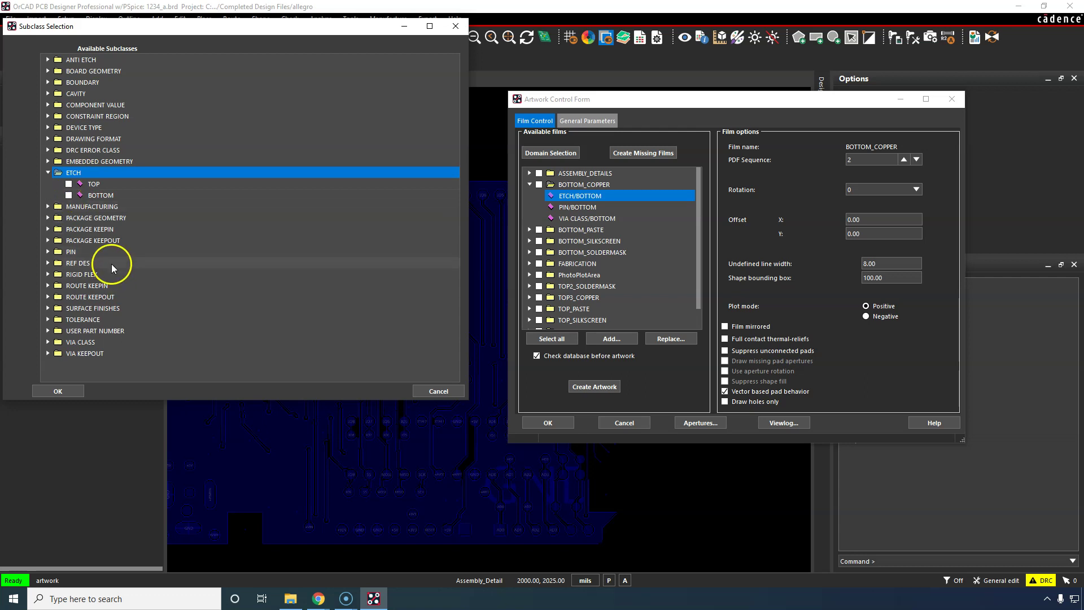
click(68, 196)
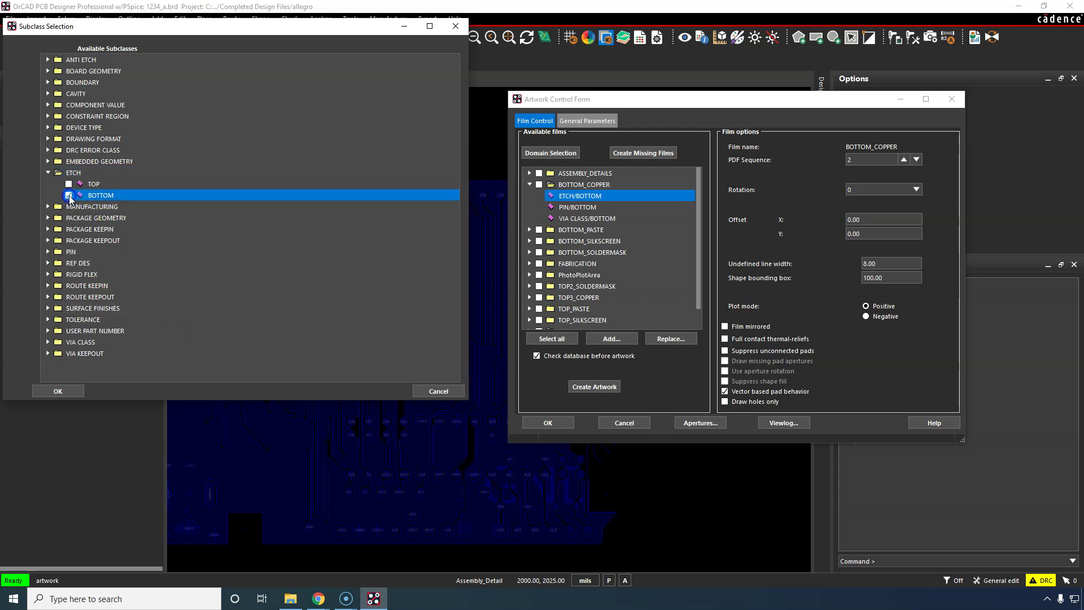
click(57, 390)
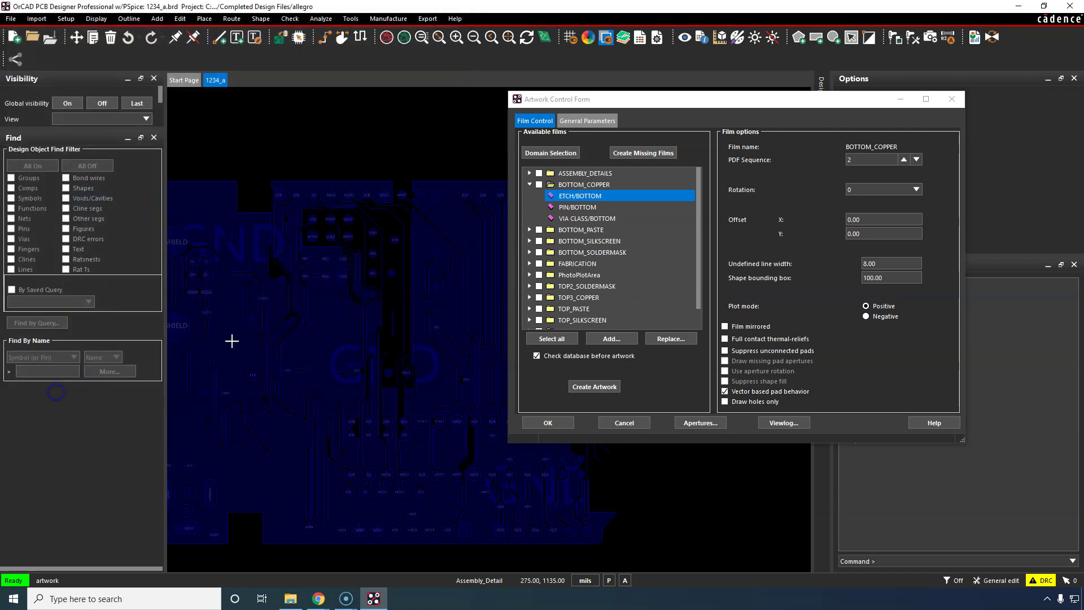
Add the BOTTOM subclass of the PIN class to the BOTTOM_COPPER film after inspecting the pins on the board.
click(575, 209)
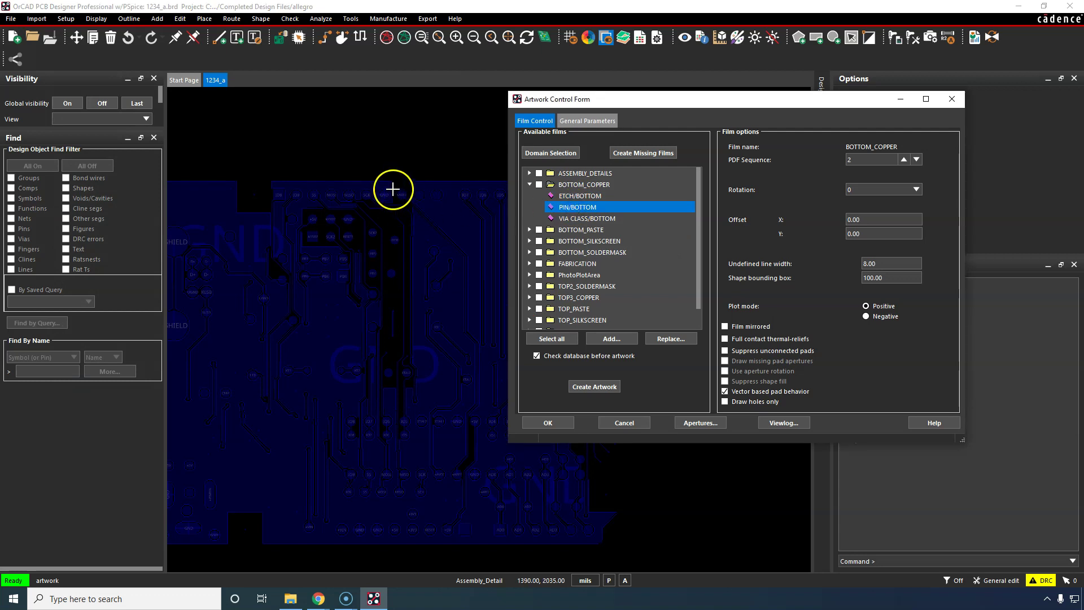
scroll(435, 191, up, 3)
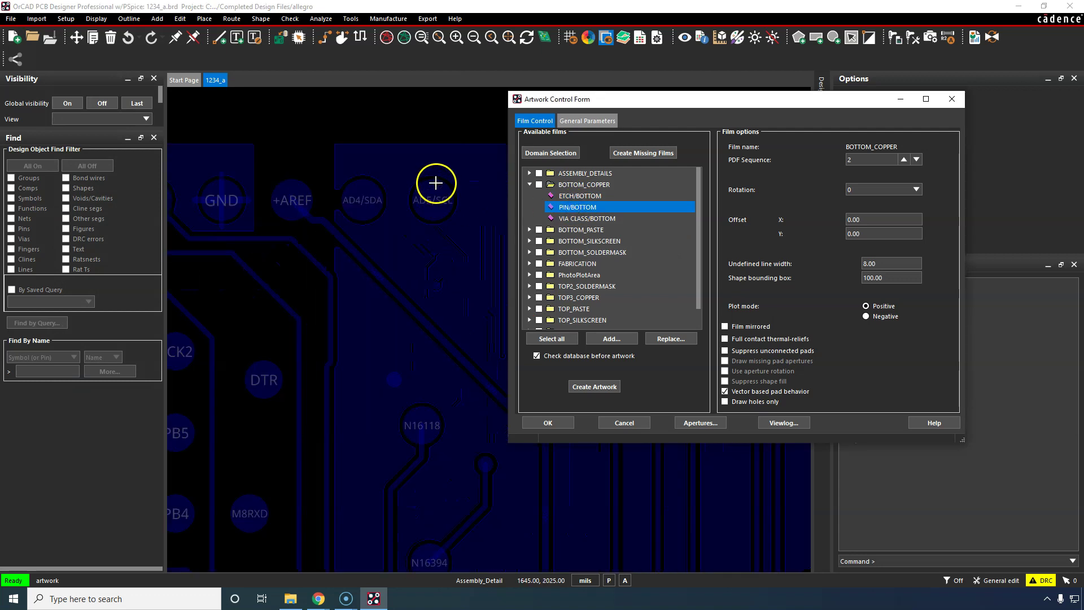
right_click(590, 207)
click(595, 212)
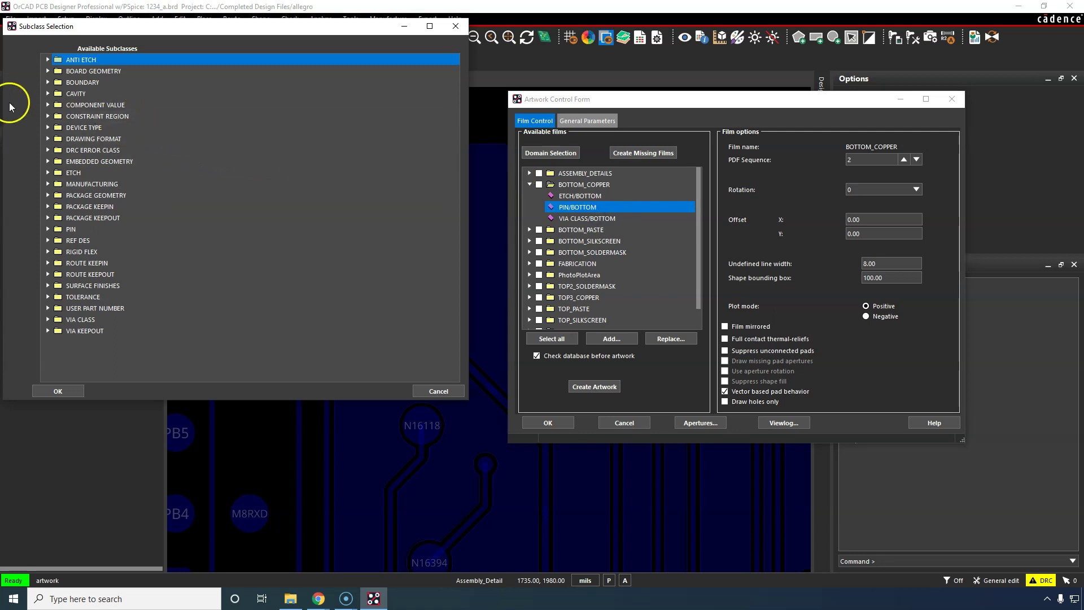
click(49, 173)
click(49, 174)
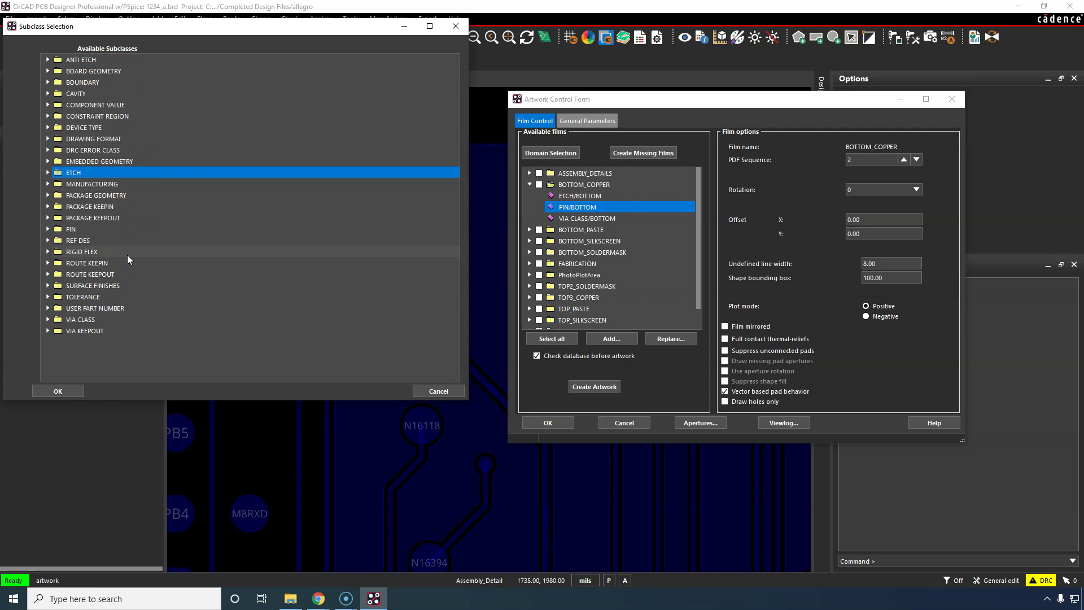
click(49, 228)
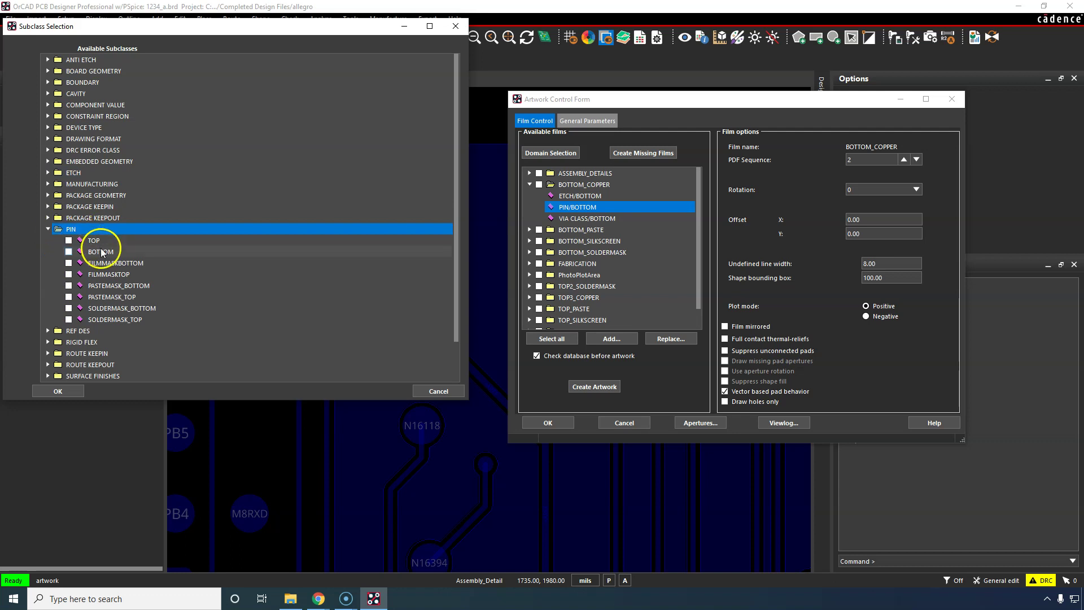
click(70, 253)
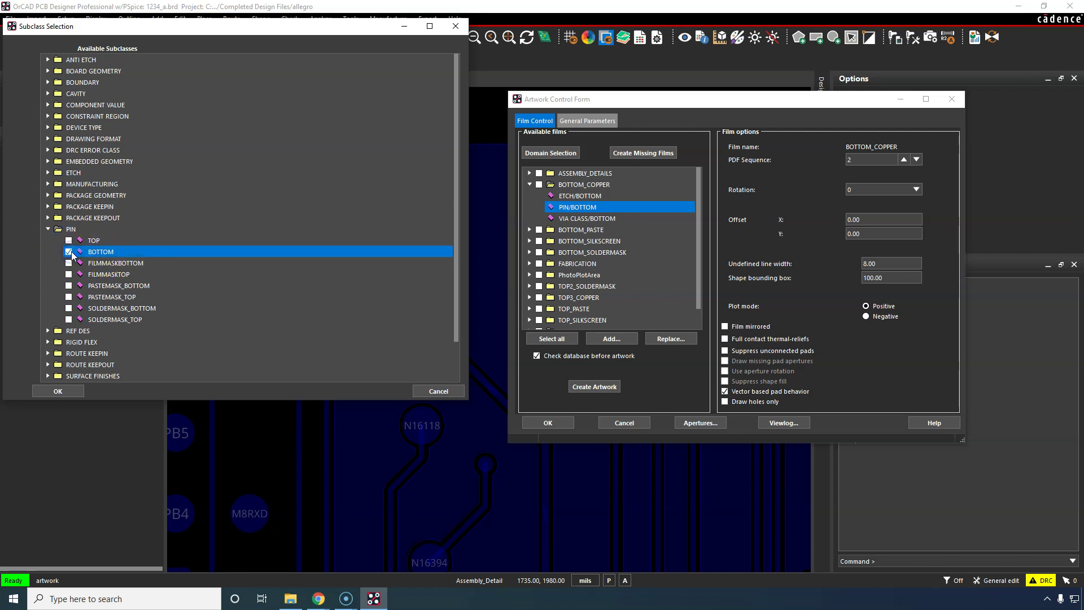
click(58, 391)
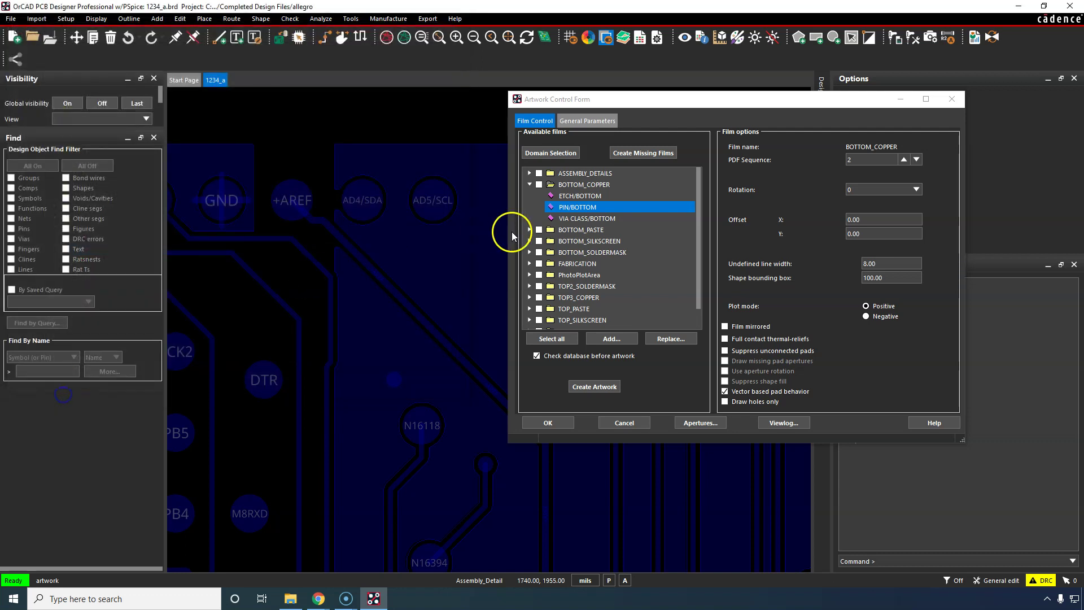
Add the BOTTOM subclass of the VIA CLASS to the BOTTOM_COPPER film.
click(565, 217)
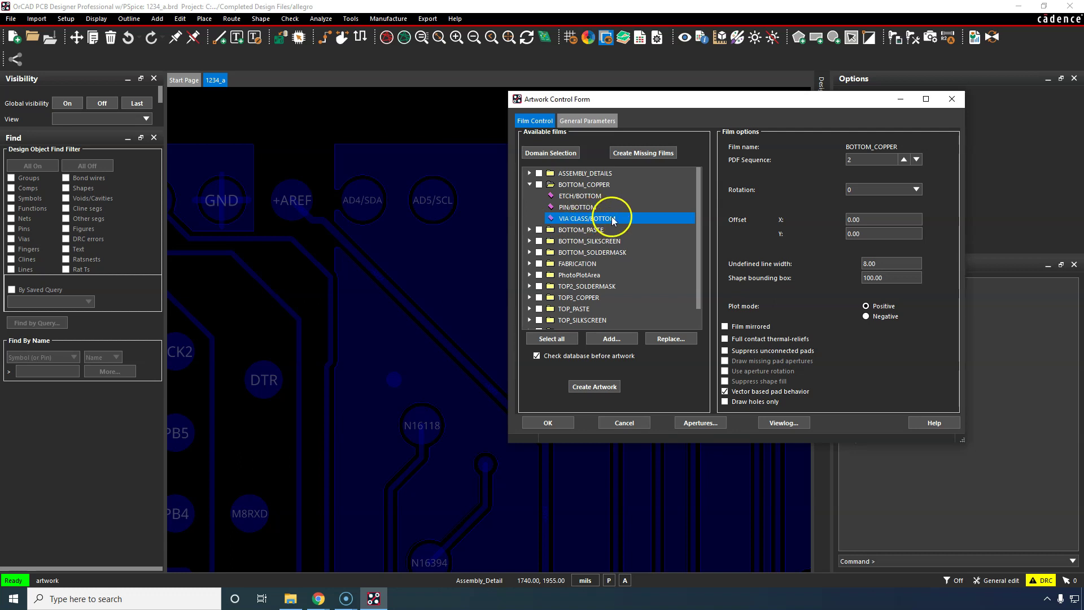
click(585, 220)
click(580, 217)
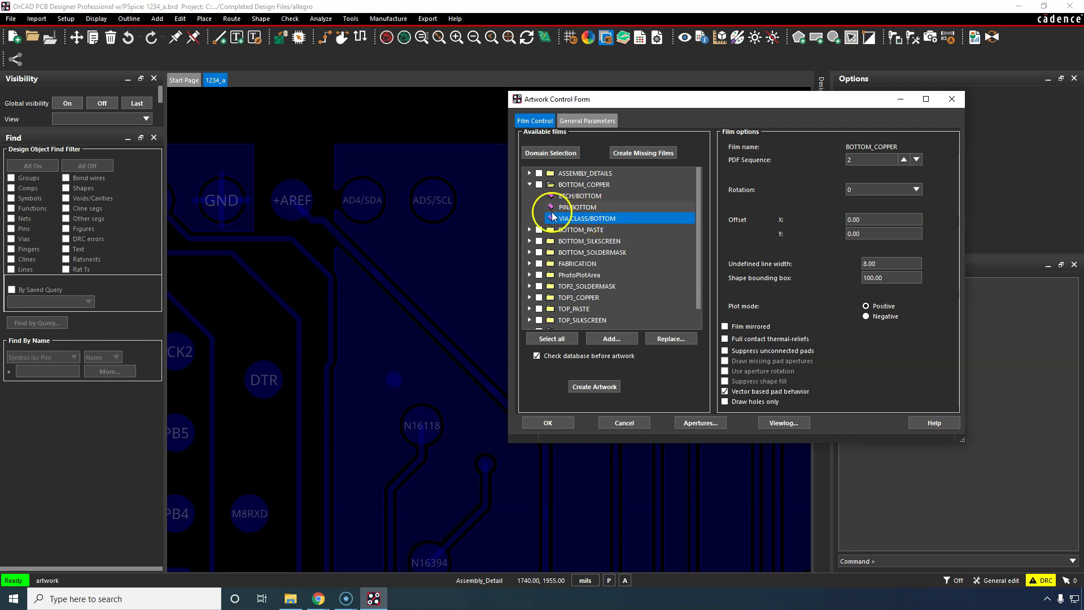
right_click(585, 217)
click(598, 224)
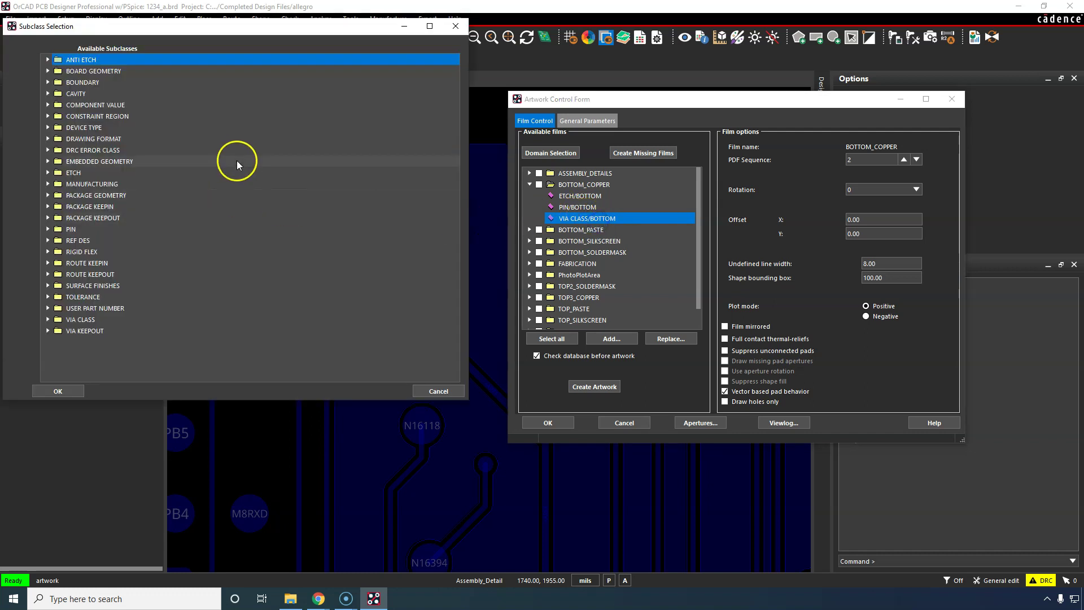
click(48, 320)
scroll(71, 323, down, 2)
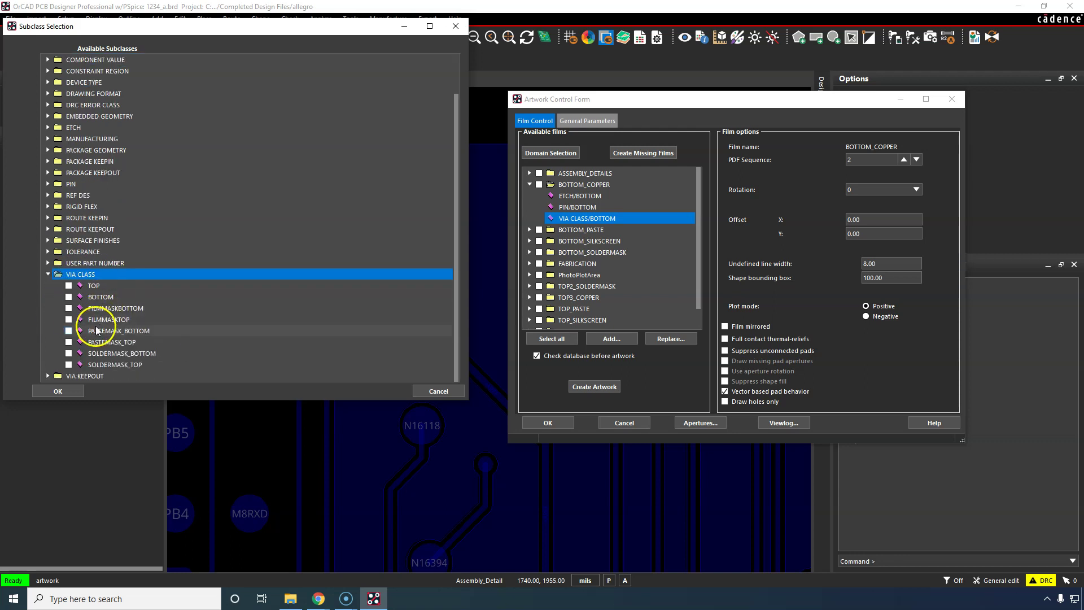
click(69, 297)
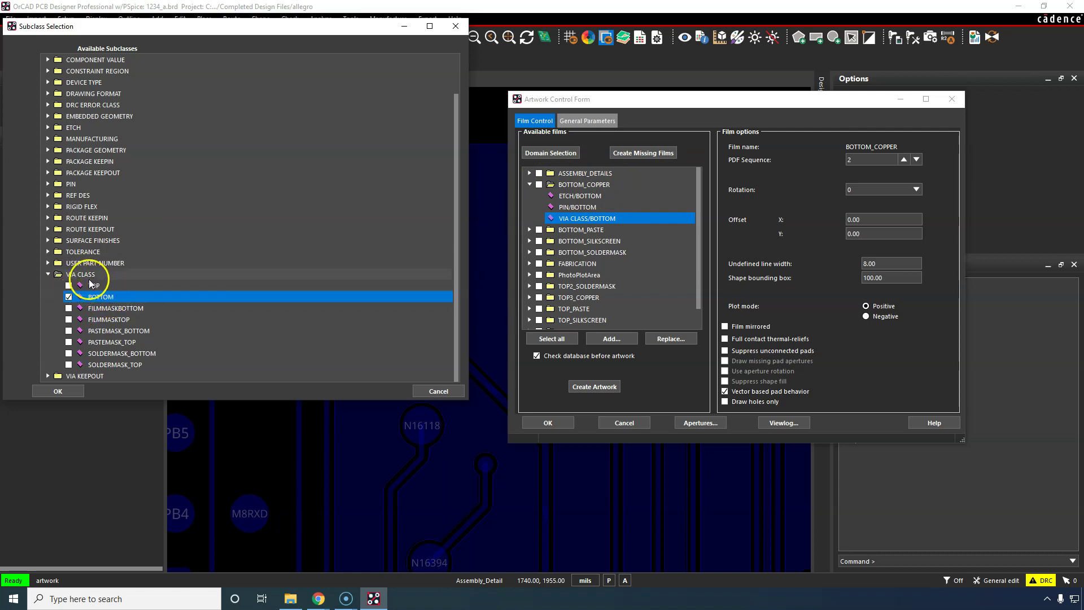
click(77, 392)
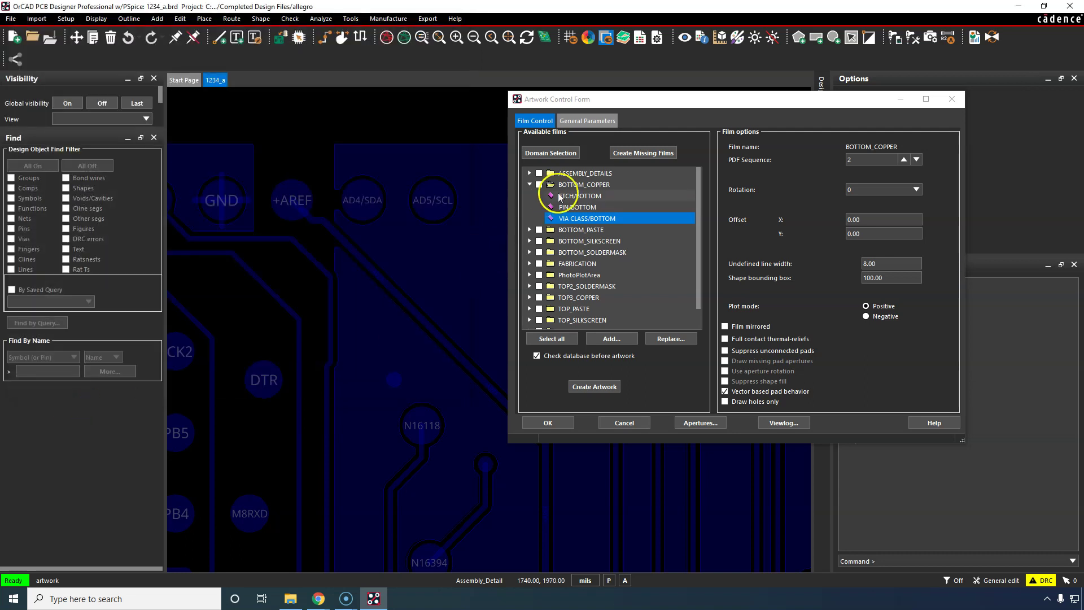
Collapse the BOTTOM_COPPER film's subclass list and display the film for artwork check.
click(573, 186)
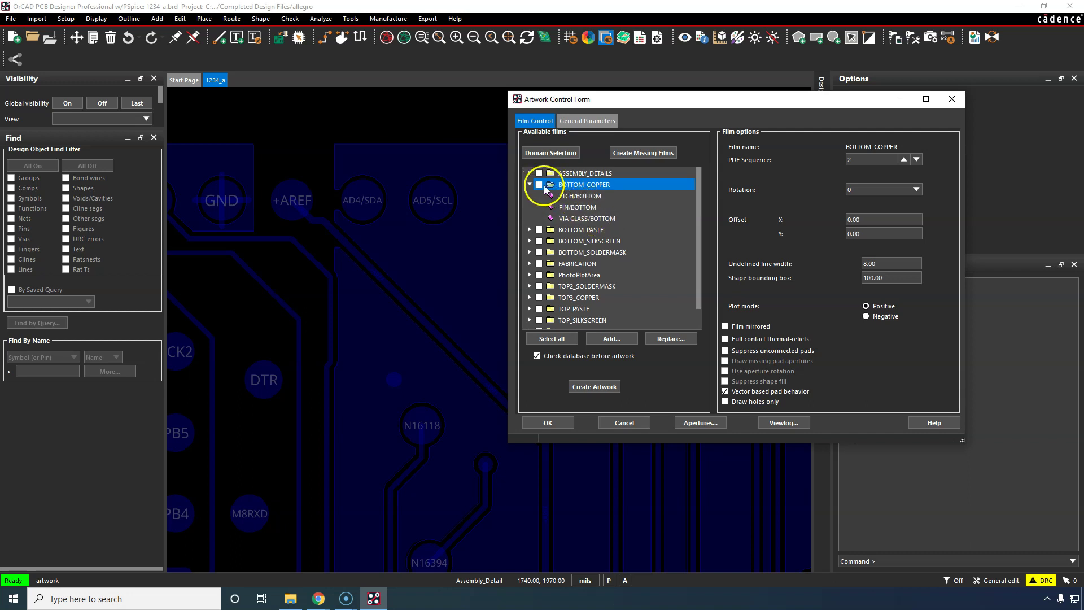
click(529, 184)
right_click(598, 185)
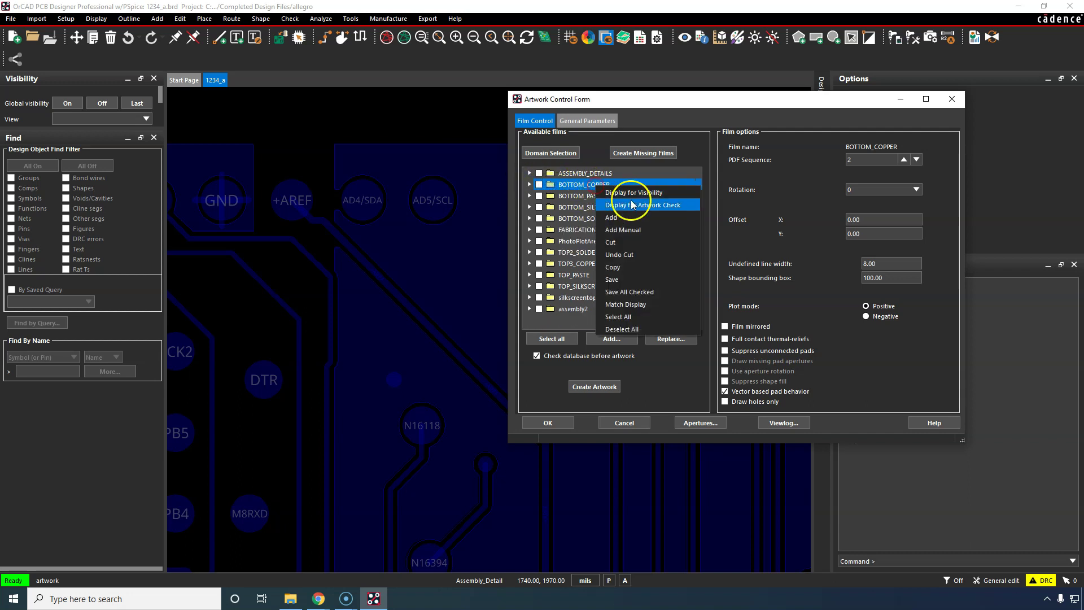
click(631, 205)
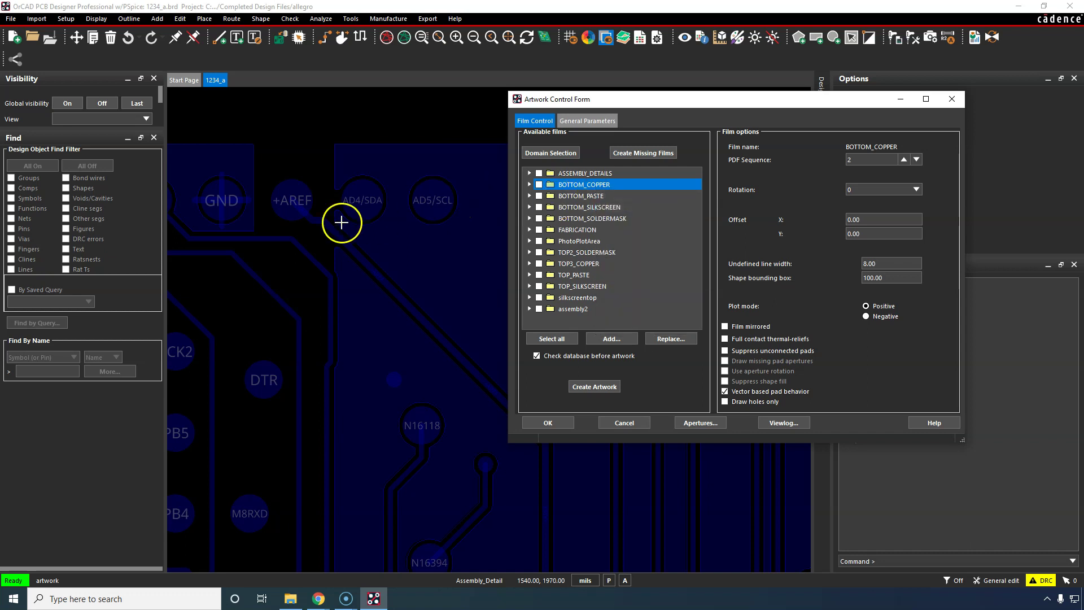
Display the ASSEMBLY_DETAILS film for artwork check, followed by BOTTOM_COPPER, to compare the two artworks.
click(602, 178)
right_click(600, 173)
click(606, 191)
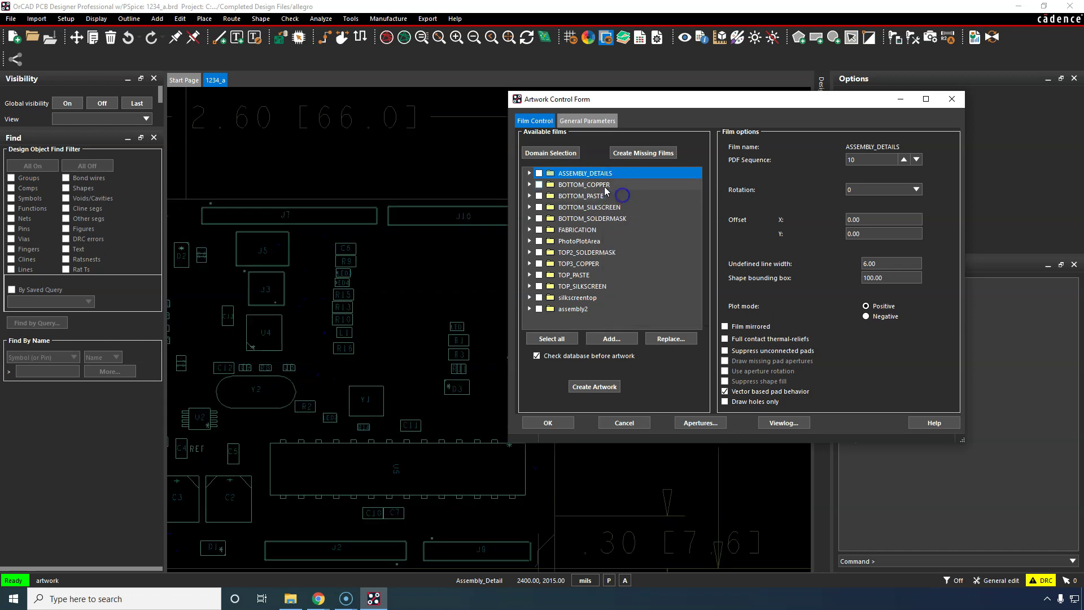
click(605, 185)
right_click(603, 185)
click(620, 202)
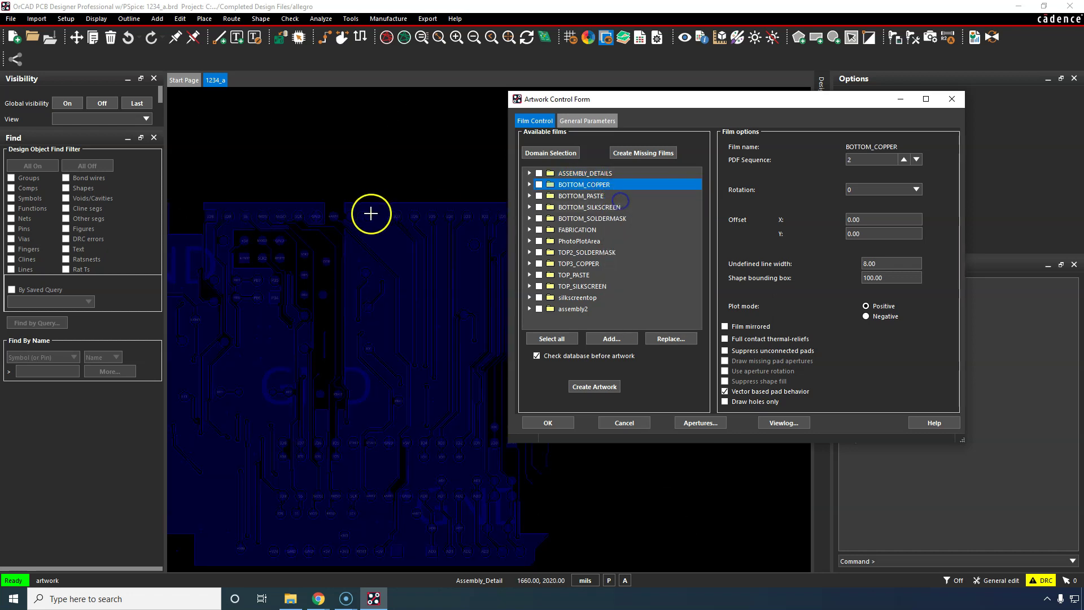
Compare the BOTTOM_COPPER and ASSEMBLY_DETAILS films using the display for visibility, ending on BOTTOM_COPPER.
right_click(603, 185)
click(609, 190)
click(602, 174)
right_click(603, 174)
click(621, 179)
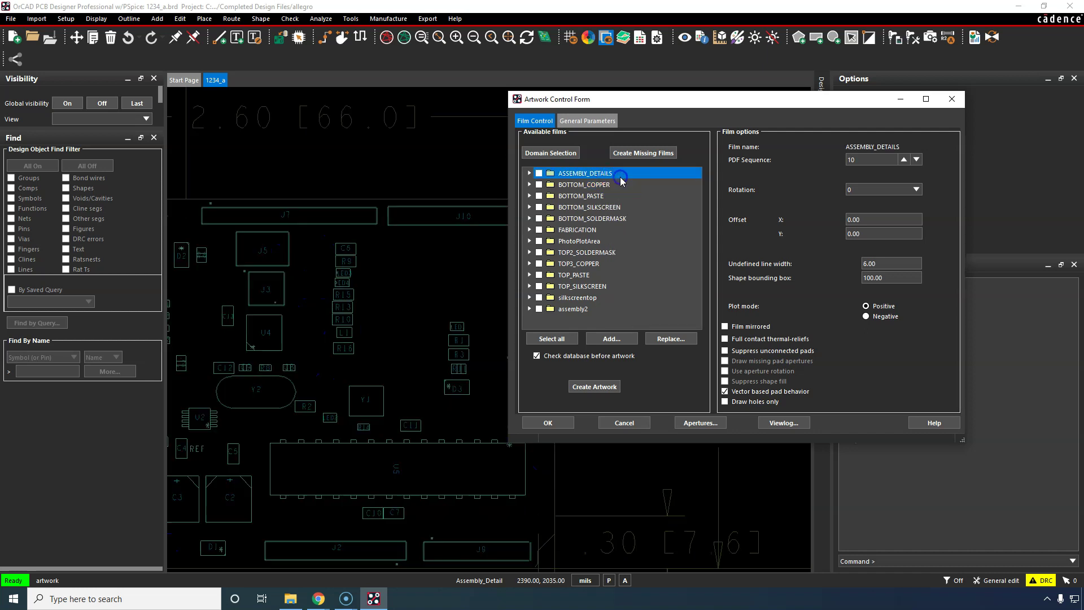
click(583, 184)
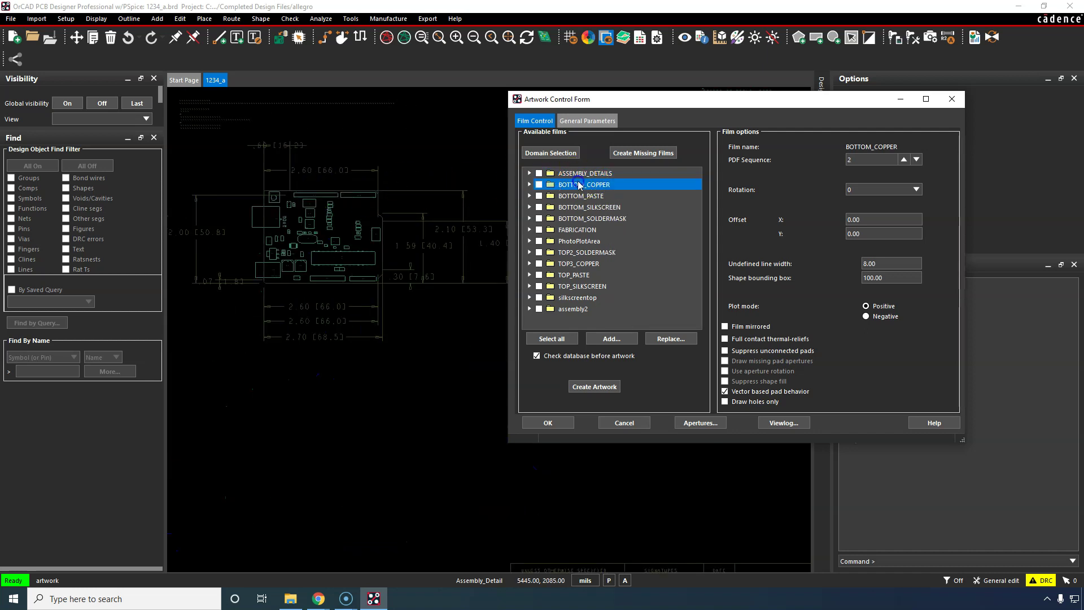
right_click(579, 185)
click(611, 190)
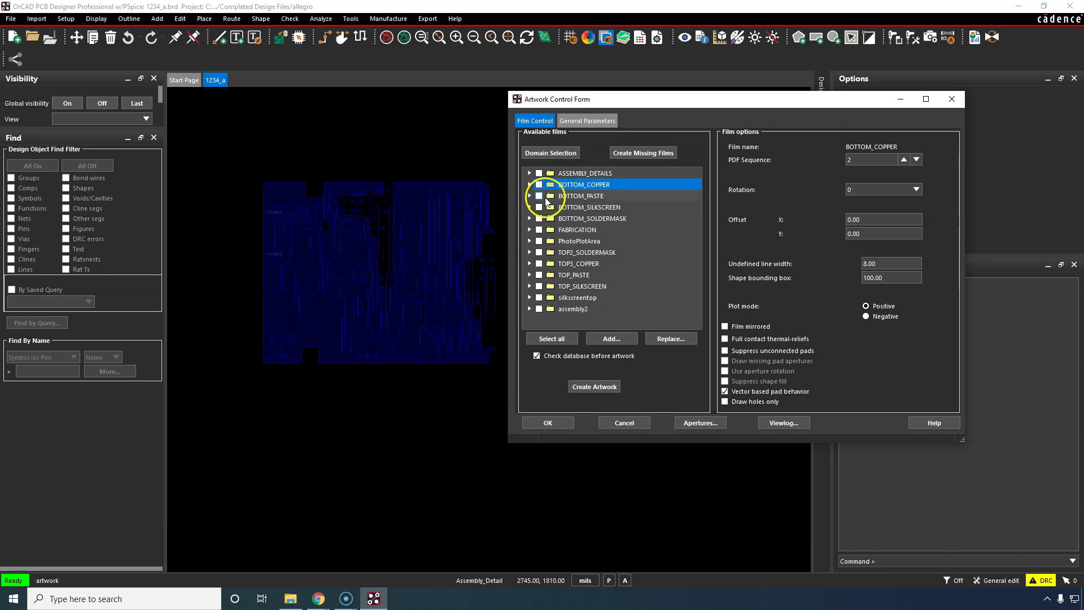
Select the BOTTOM_PASTE film and expand it to review its subclasses.
click(564, 197)
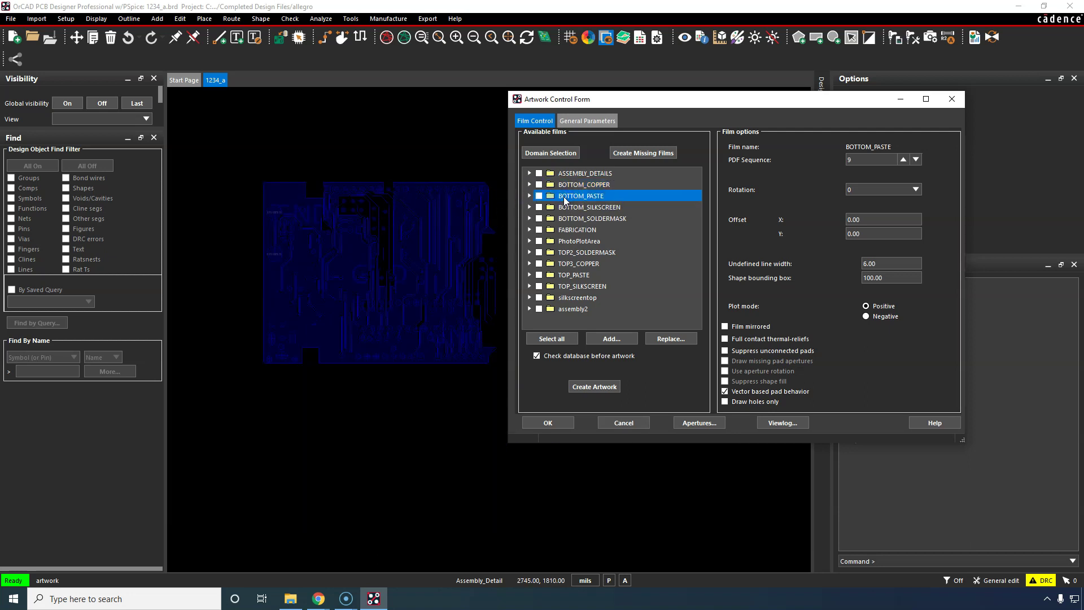
click(530, 196)
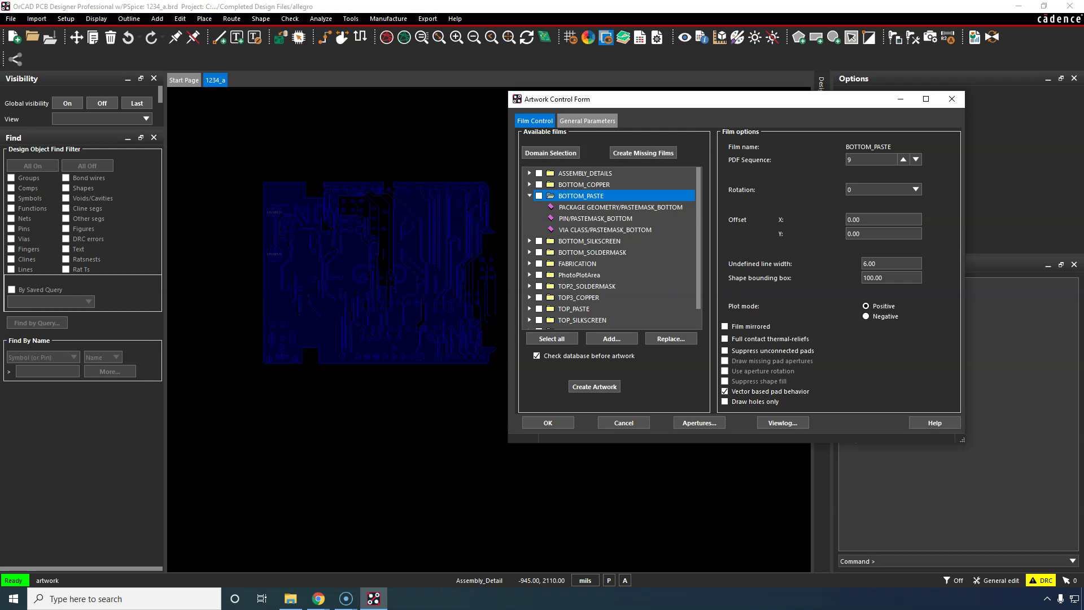
Switch to Chrome and browse the pcb layers image results to examine the labelled double-layer PCB picture.
click(318, 599)
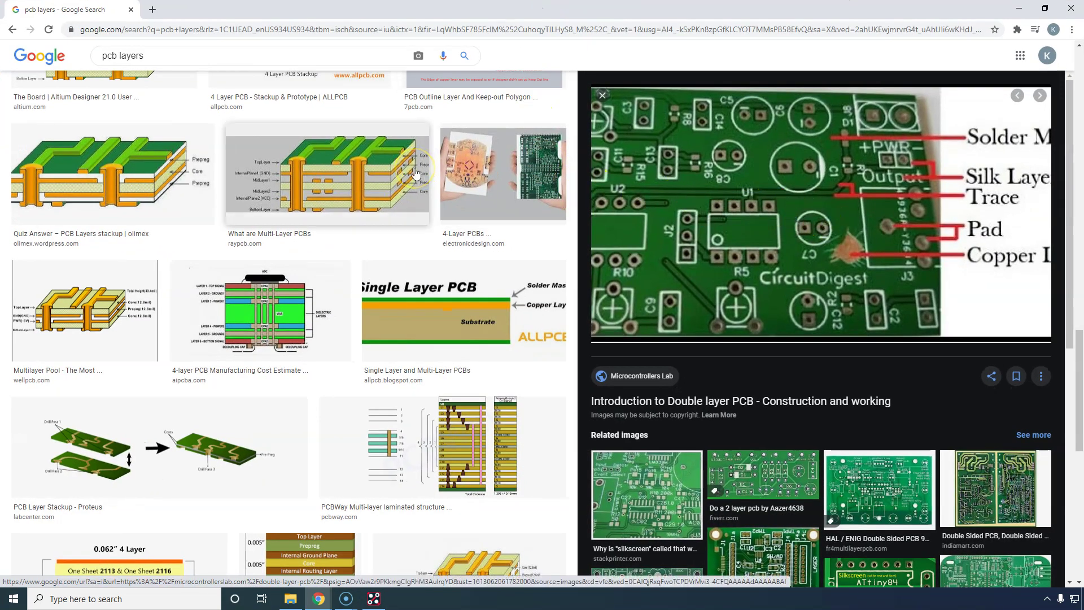
scroll(584, 292, up, 1)
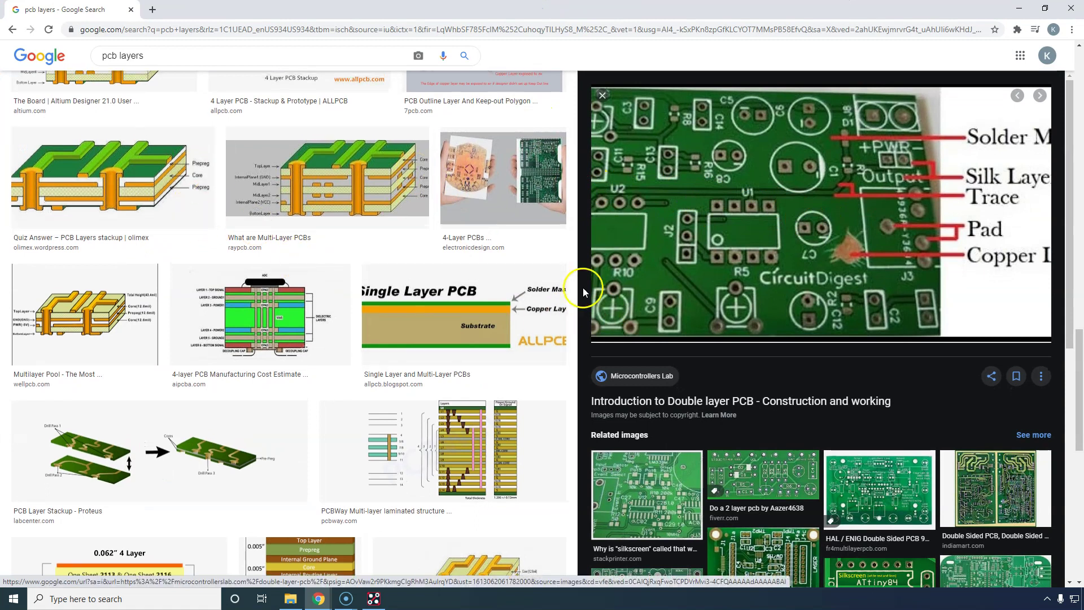
scroll(476, 193, up, 4)
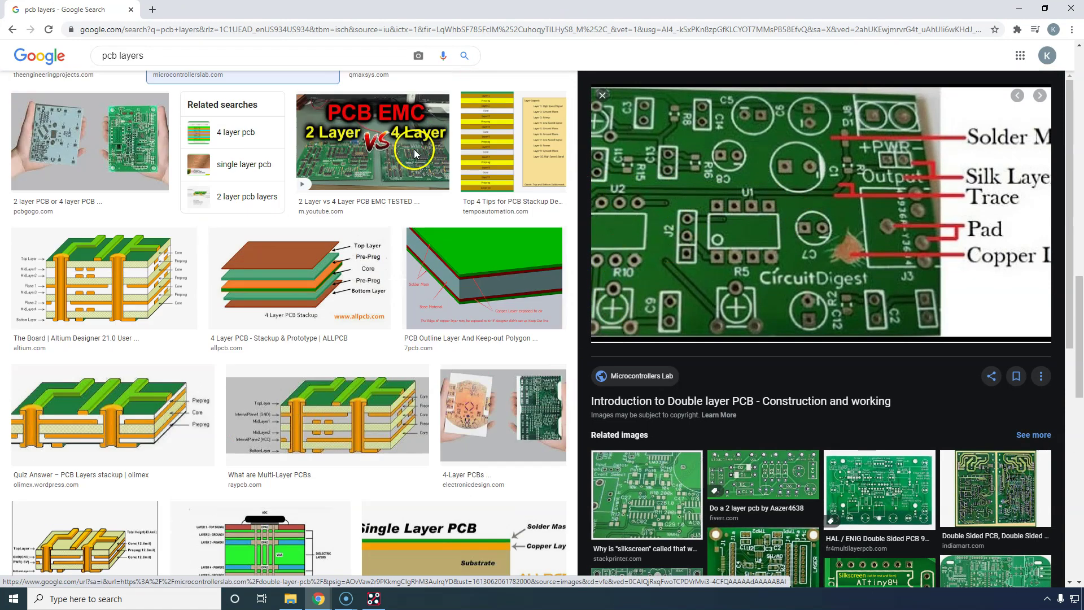
scroll(339, 147, up, 2)
scroll(113, 225, up, 2)
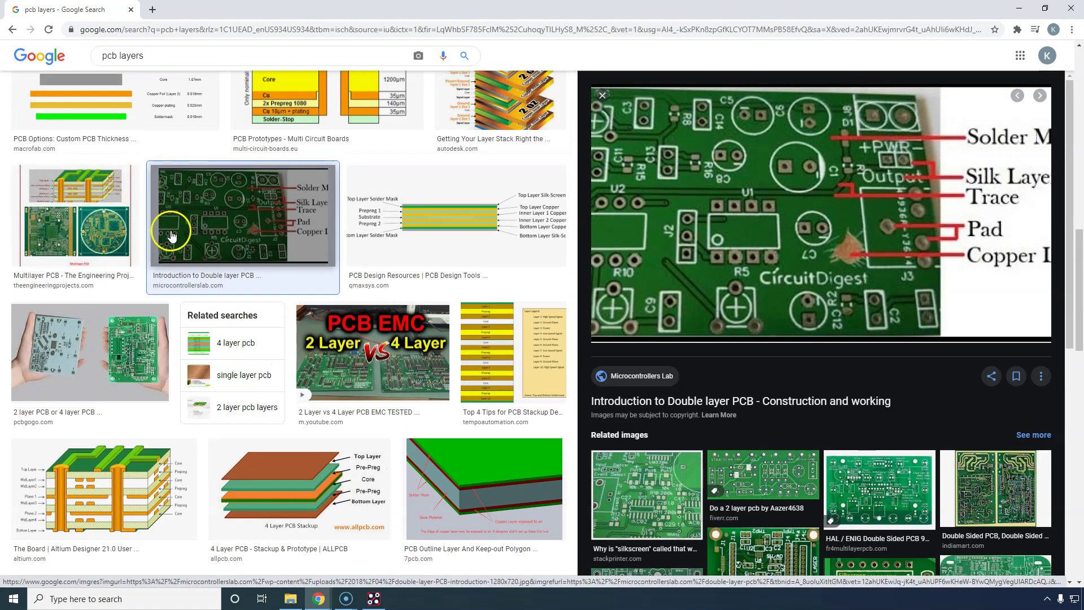
scroll(172, 236, up, 2)
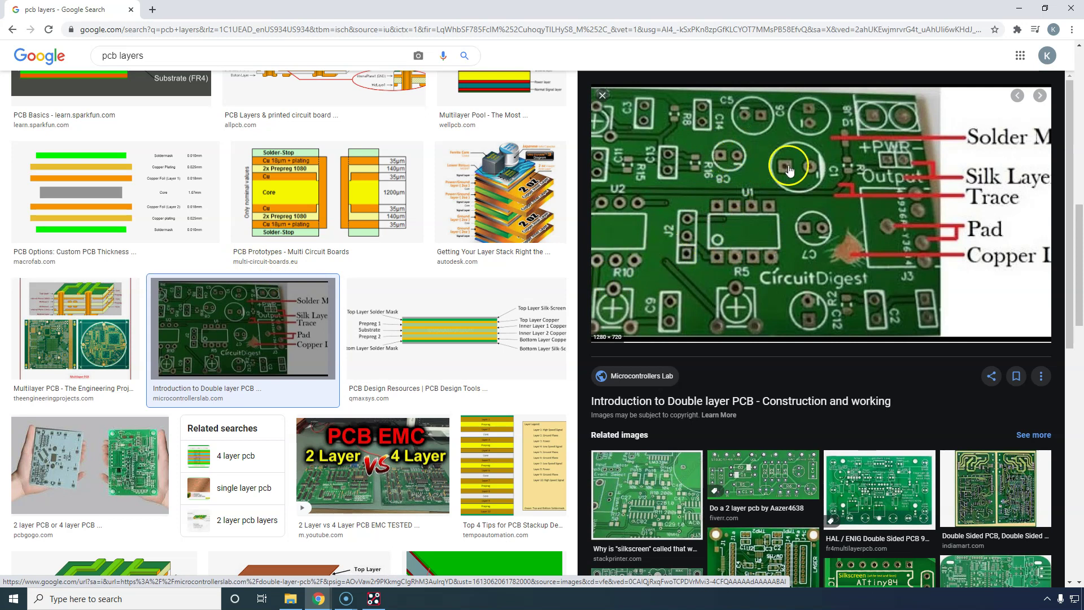
Open the Microcontrollers Lab article on double layer PCBs, view its labelled board picture at full size, and return to the article.
click(773, 225)
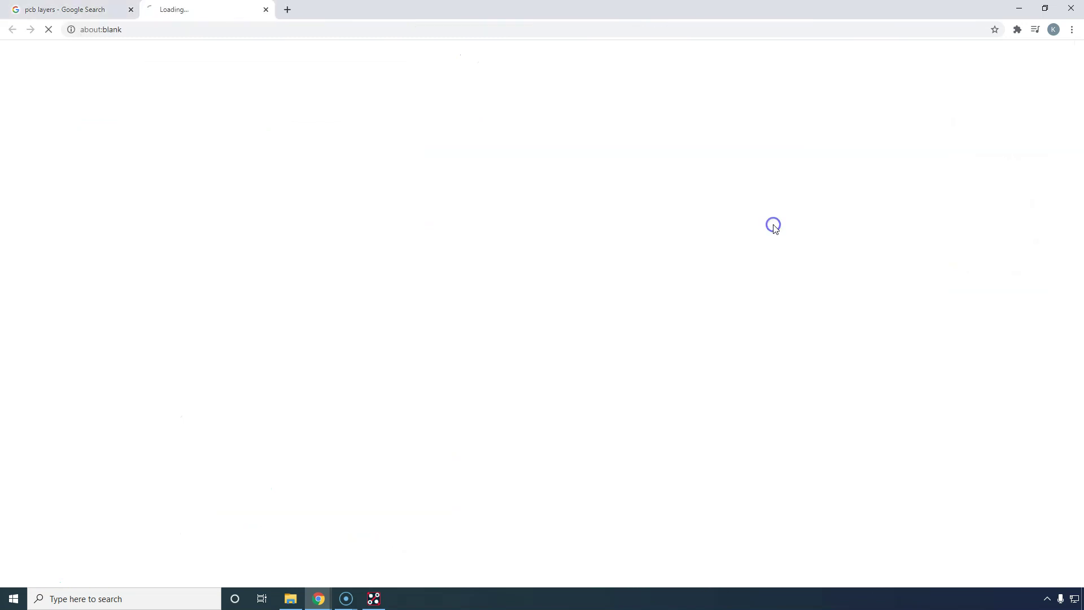
scroll(458, 346, down, 6)
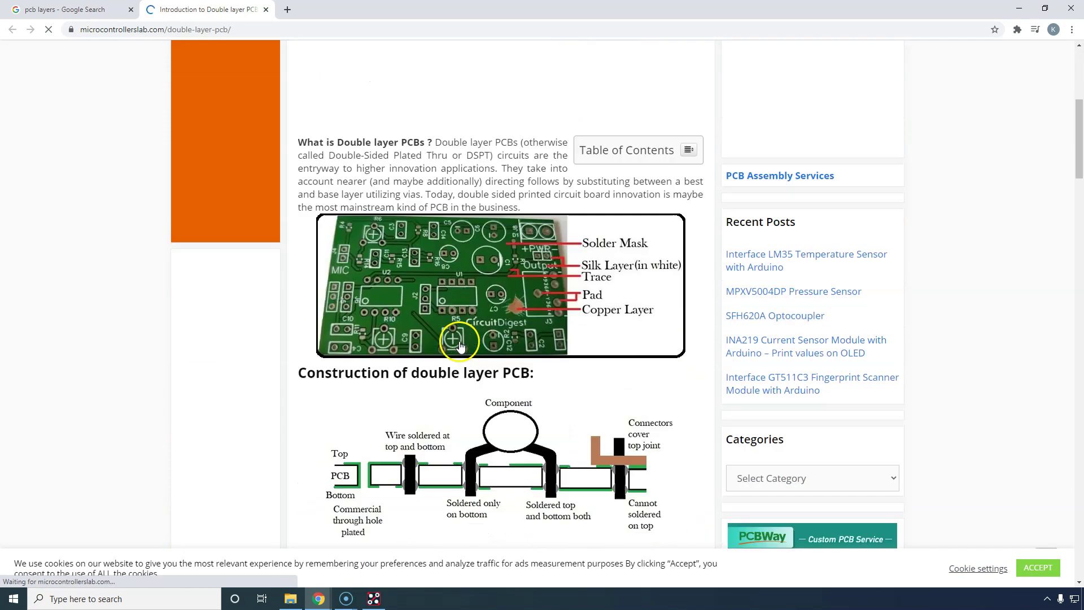
scroll(473, 185, down, 2)
click(473, 183)
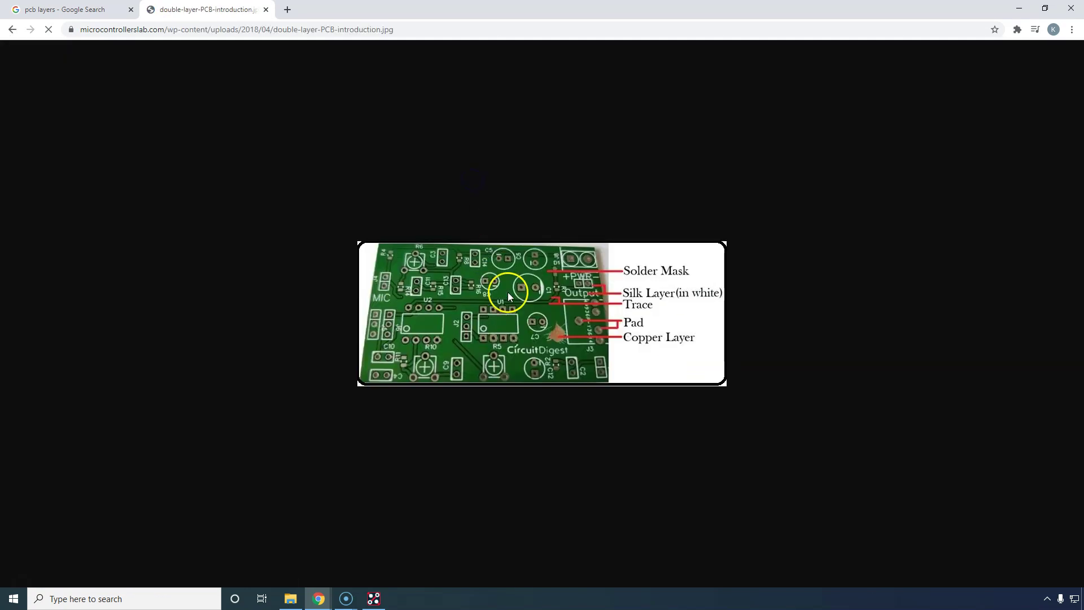
click(11, 30)
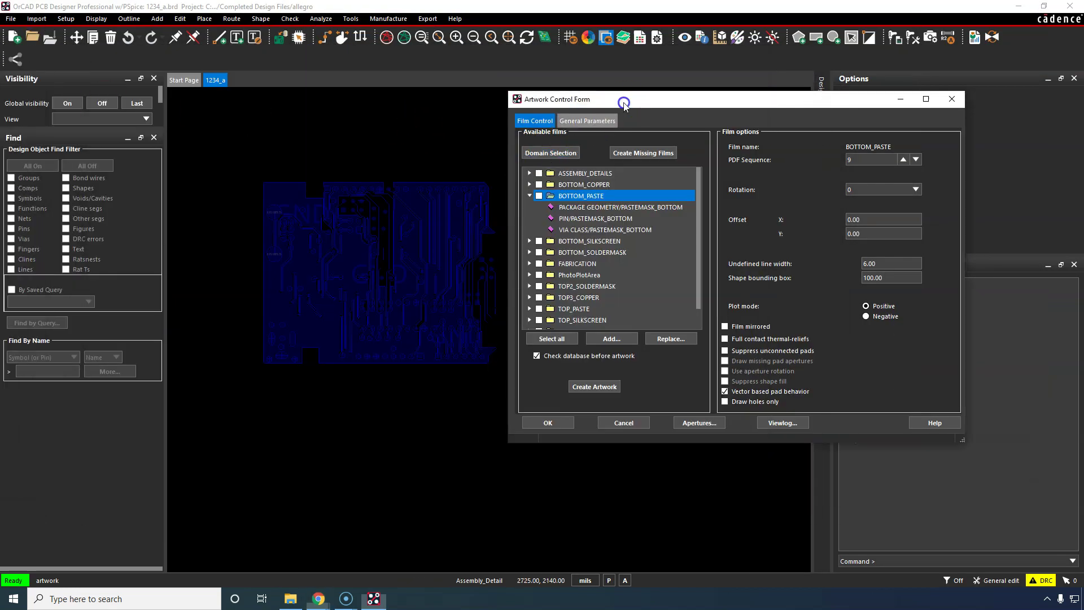
Display the BOTTOM_PASTE film for artwork check and examine its pads across the board.
scroll(440, 225, up, 2)
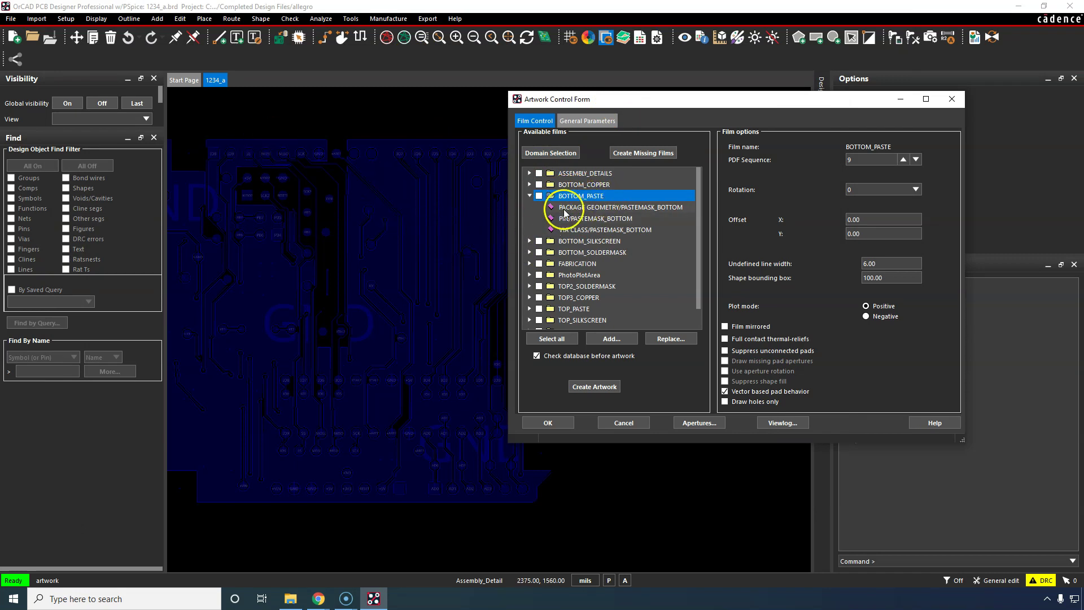
right_click(592, 197)
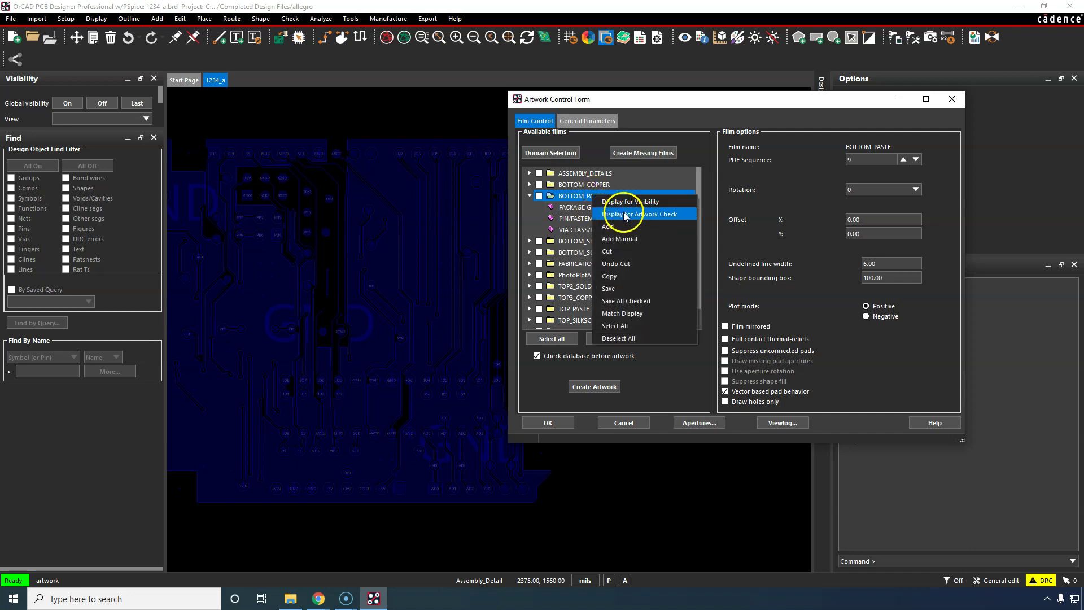
click(625, 215)
scroll(367, 215, down, 2)
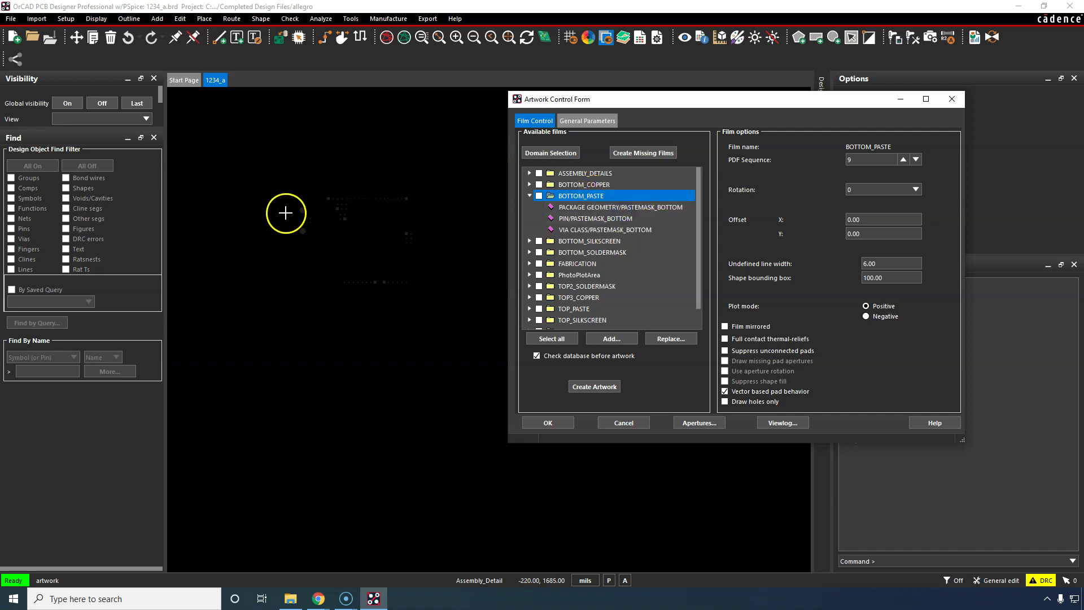
scroll(308, 214, up, 2)
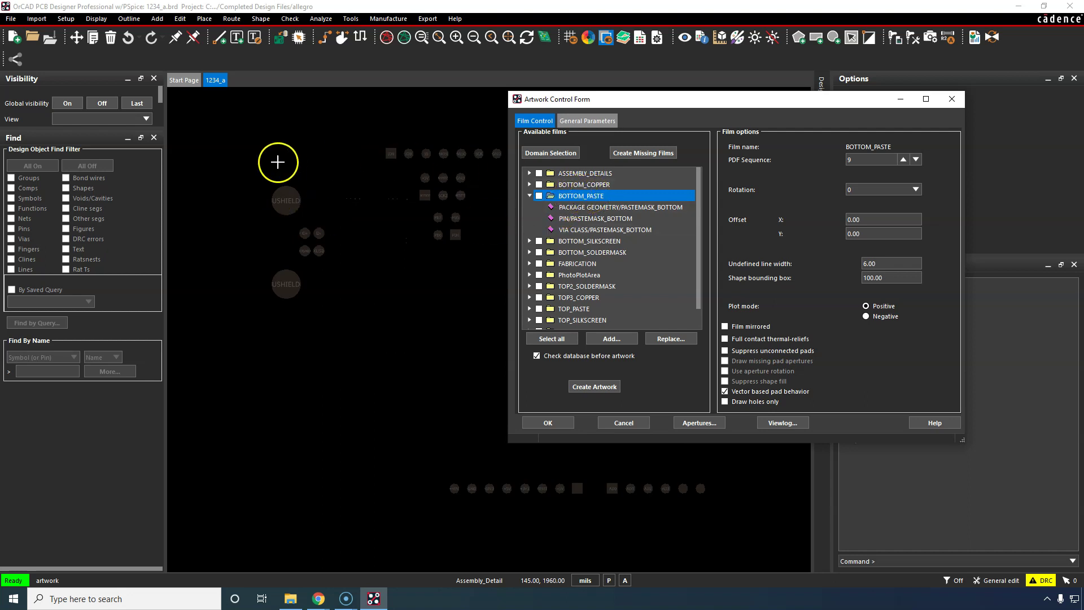
scroll(344, 242, down, 2)
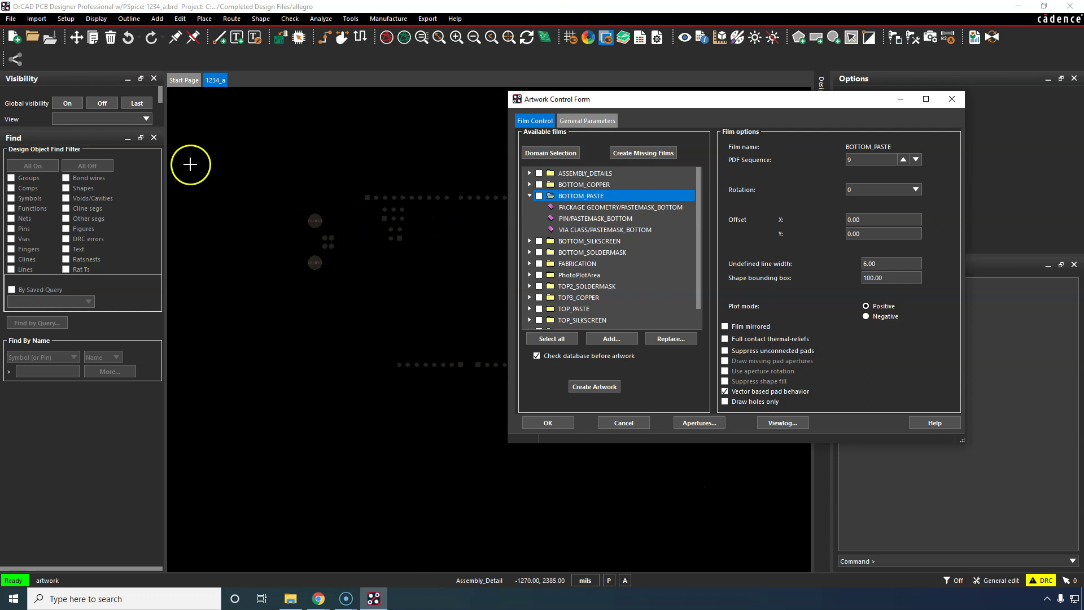
scroll(375, 224, up, 2)
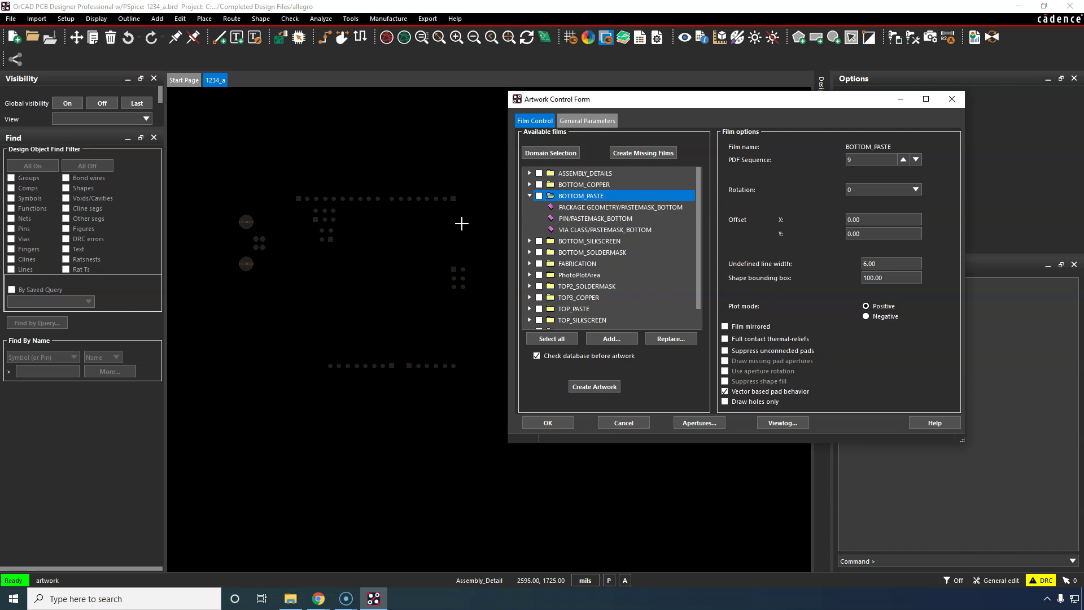
scroll(233, 231, up, 2)
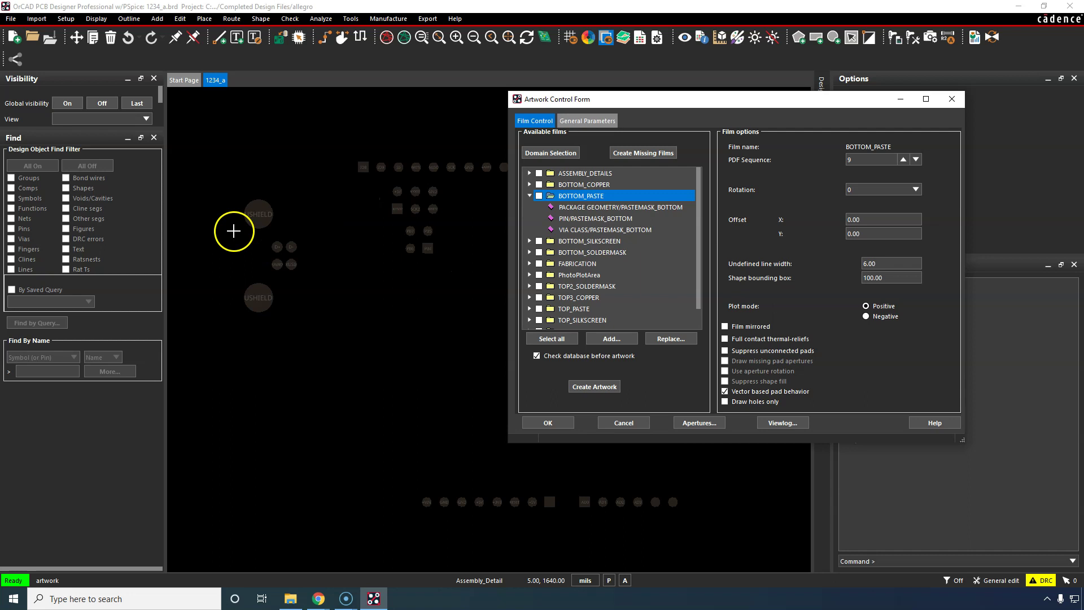
scroll(234, 231, down, 2)
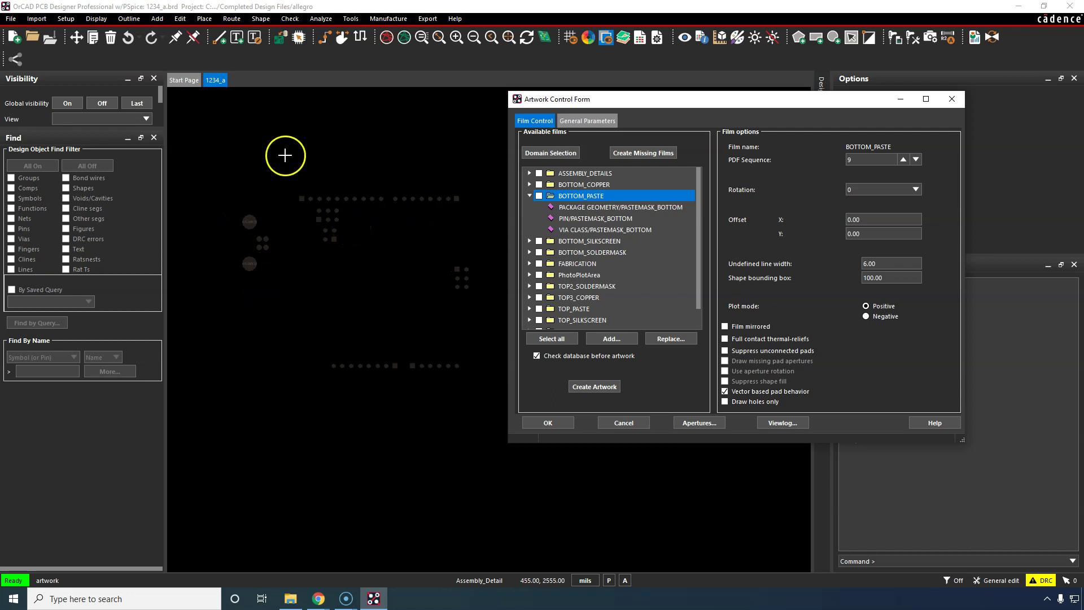
Turn on global visibility so that every layer of the board is displayed.
click(145, 120)
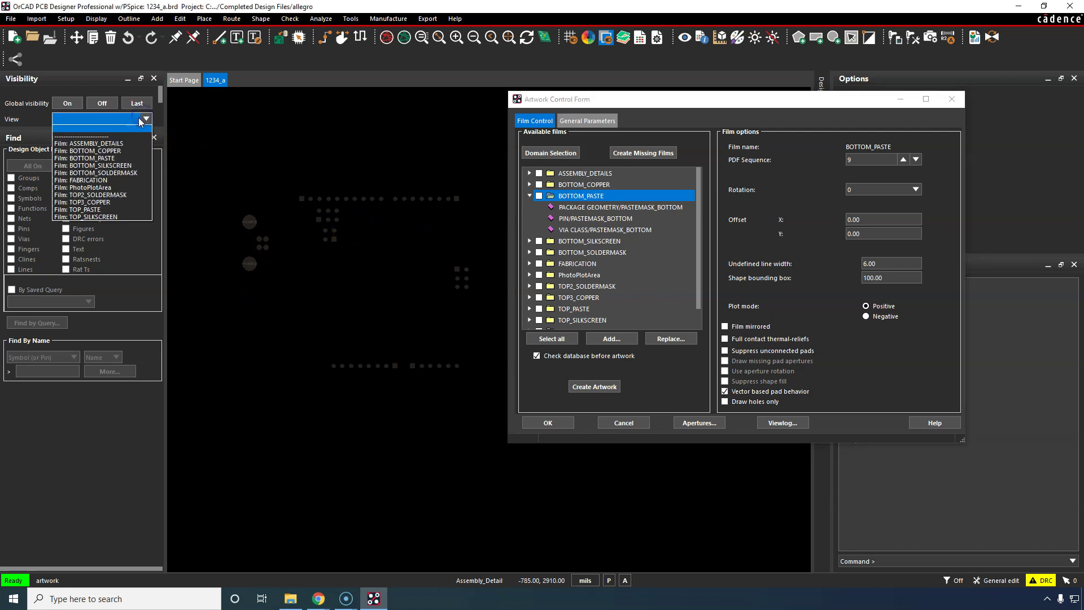
click(141, 121)
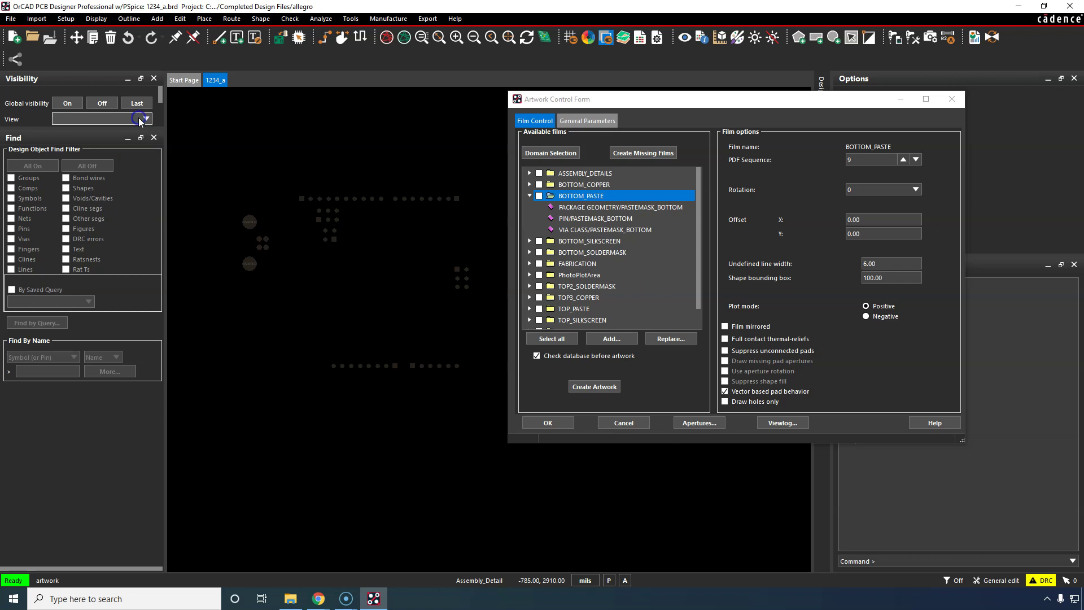
click(70, 103)
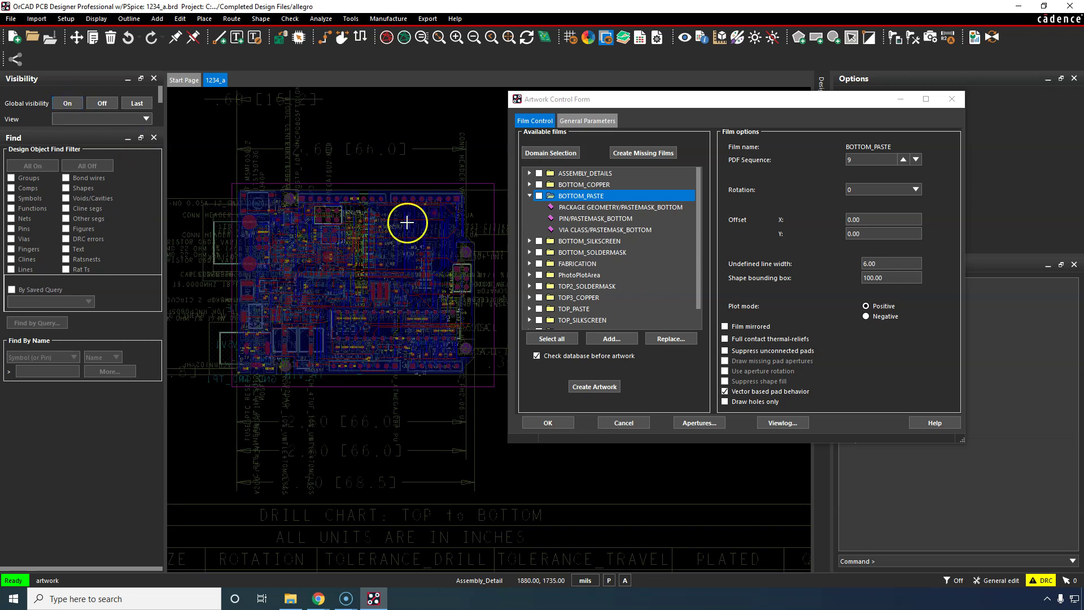
click(377, 117)
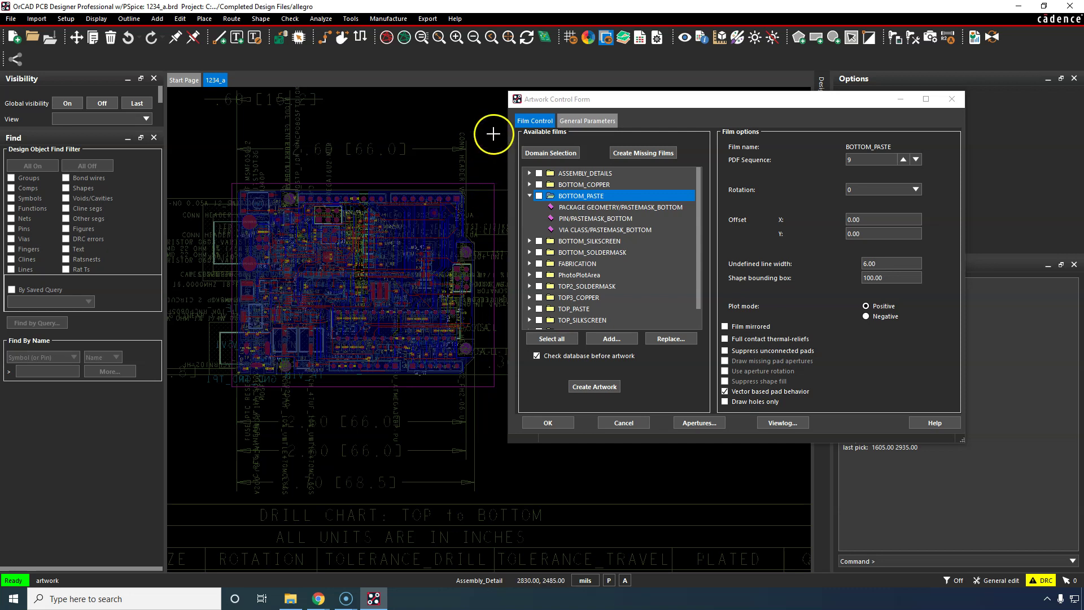
Open the board in the 3D Canvas with all layers and all objects included, and bring up its symbol list.
click(545, 37)
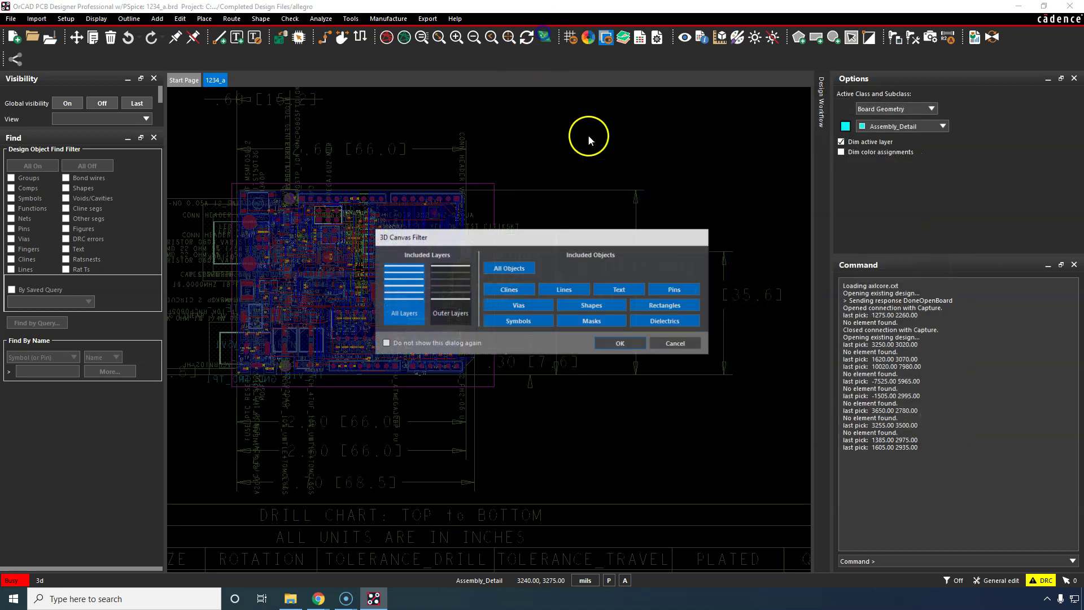
click(611, 344)
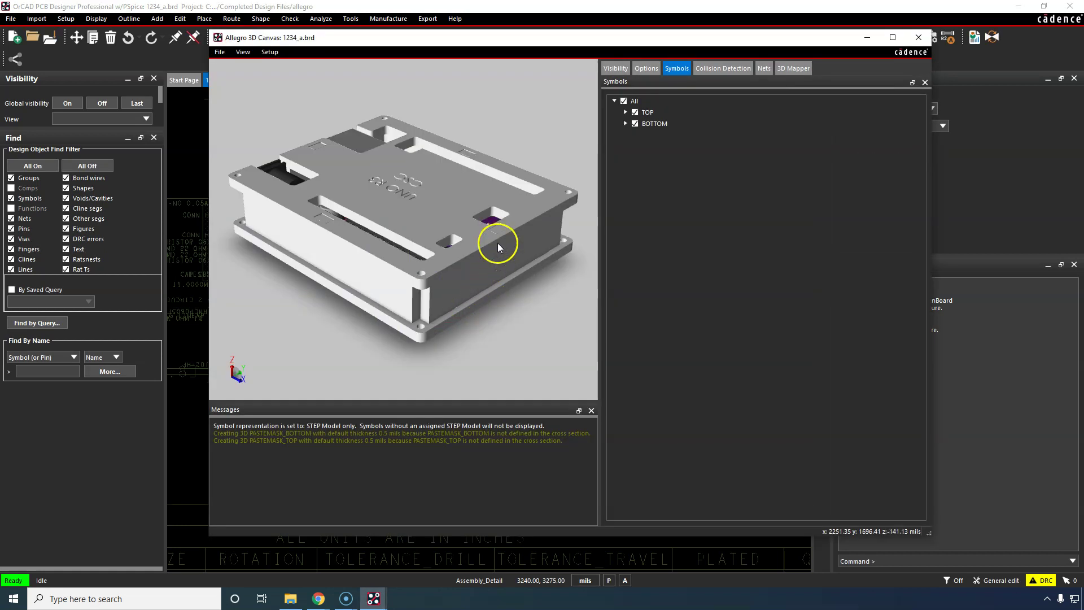
click(616, 68)
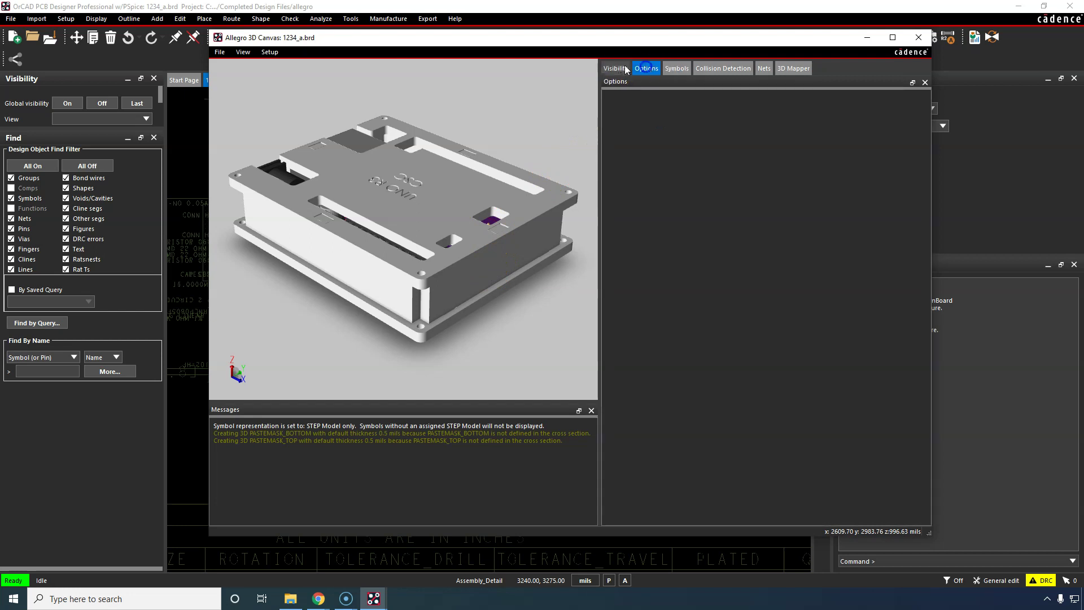
click(643, 68)
click(677, 68)
click(724, 68)
click(677, 68)
click(646, 68)
click(675, 69)
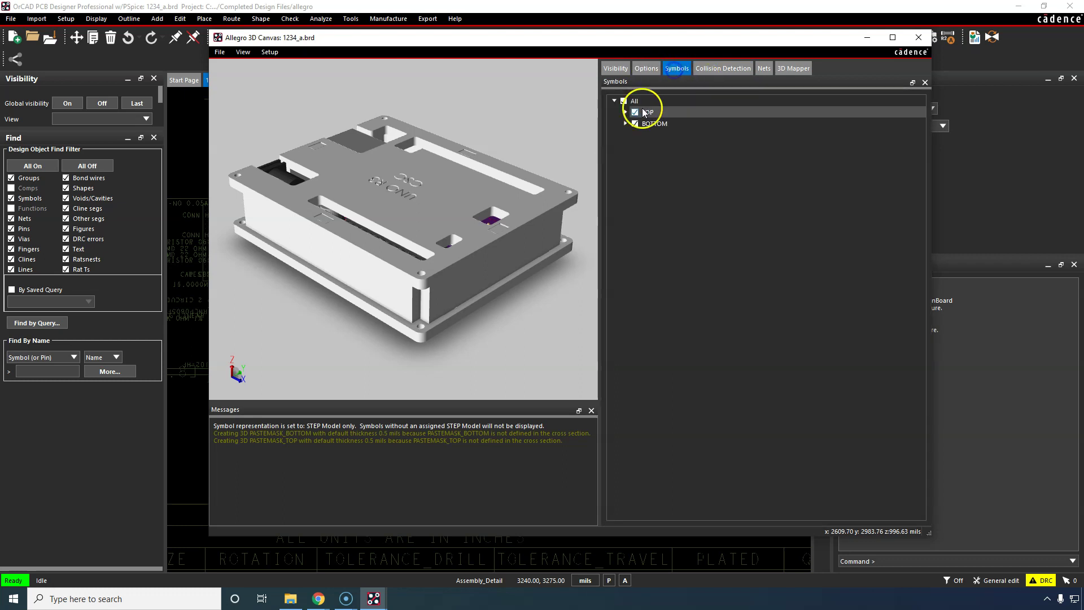
Expand the TOP symbols and hide the STEP3D_MECH_1234_A enclosure in the 3D view.
click(625, 112)
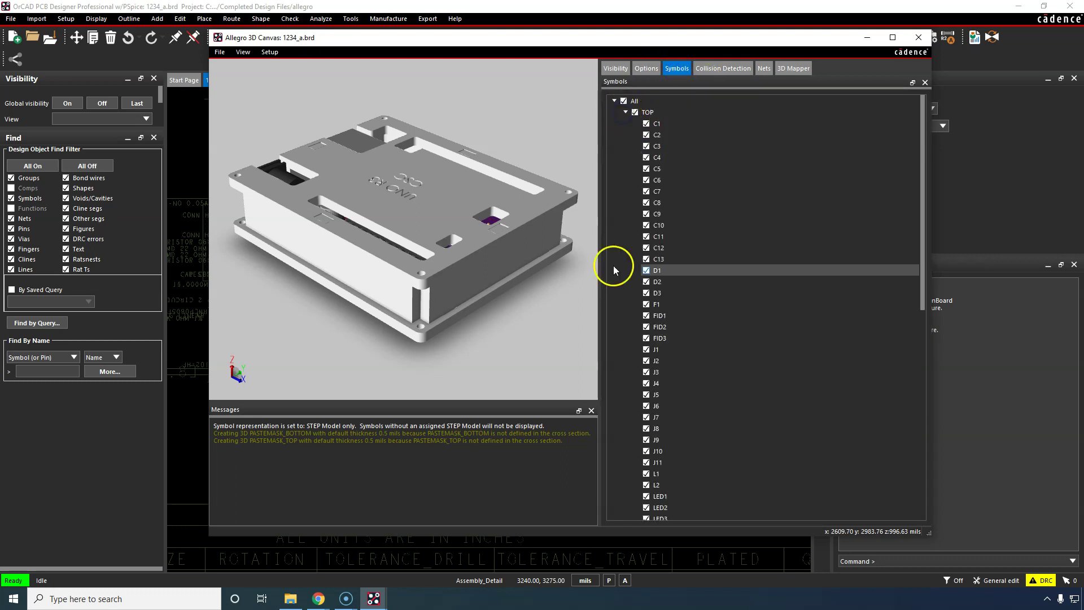
scroll(620, 285, down, 12)
click(649, 394)
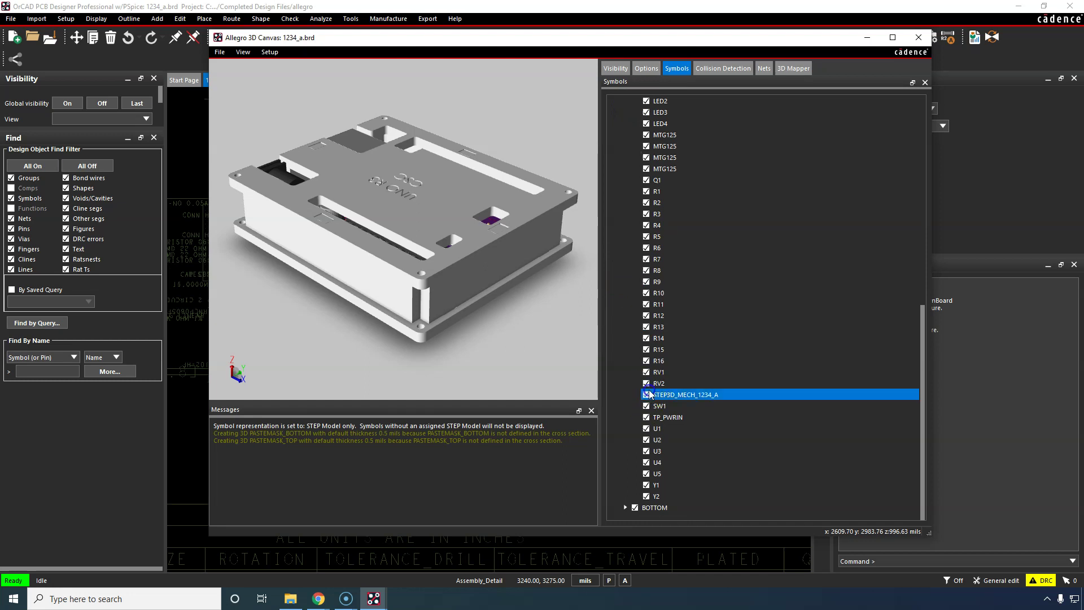
click(647, 395)
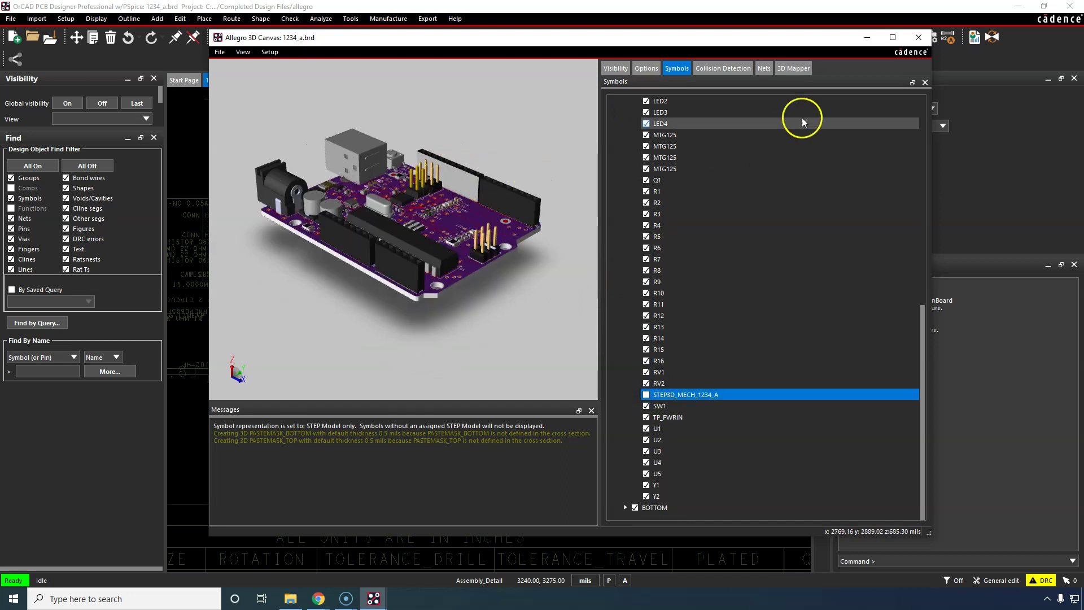
Maximize the 3D Canvas and examine the components on the board's top side up close.
click(893, 37)
scroll(290, 172, up, 3)
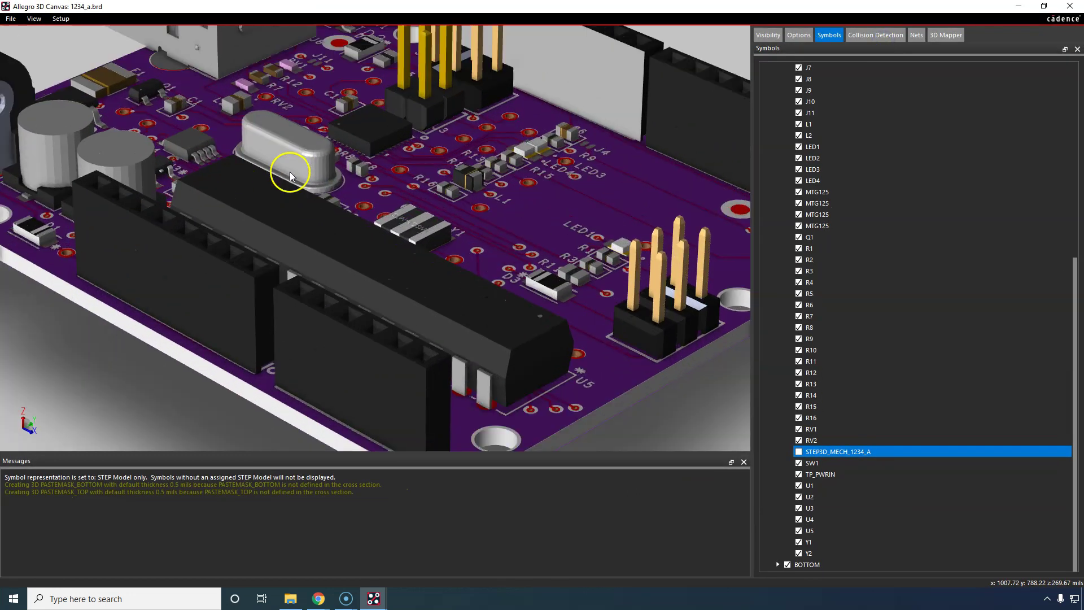
scroll(290, 171, down, 3)
scroll(395, 117, up, 3)
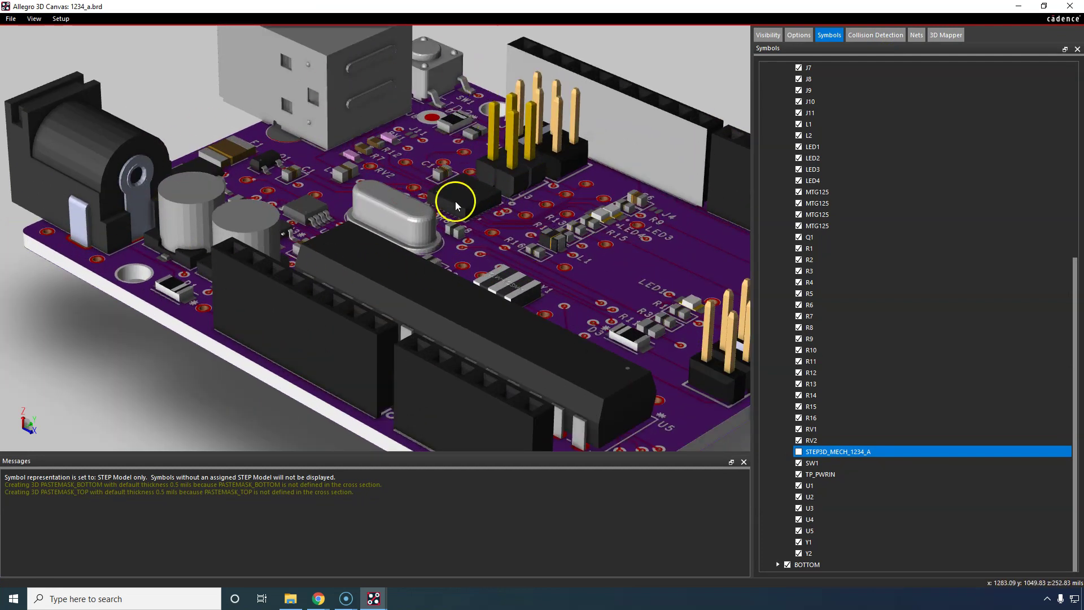
Turn the 3D board over and examine the slotted pads near the GND test points on its bottom side.
drag(301, 249, 351, 205)
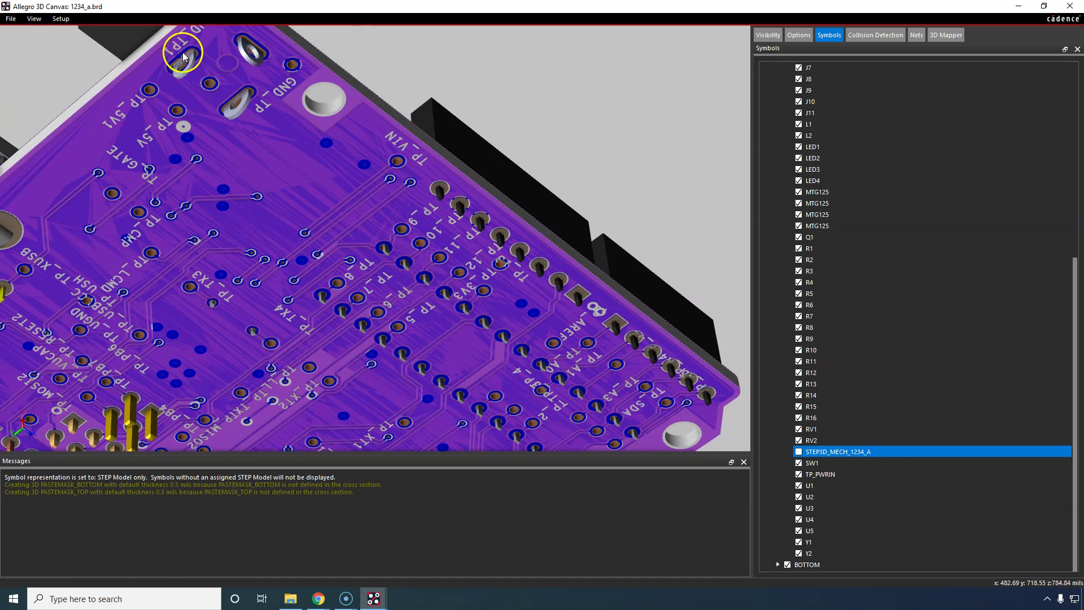
scroll(182, 52, up, 5)
middle_drag(222, 82, 315, 237)
scroll(343, 252, up, 3)
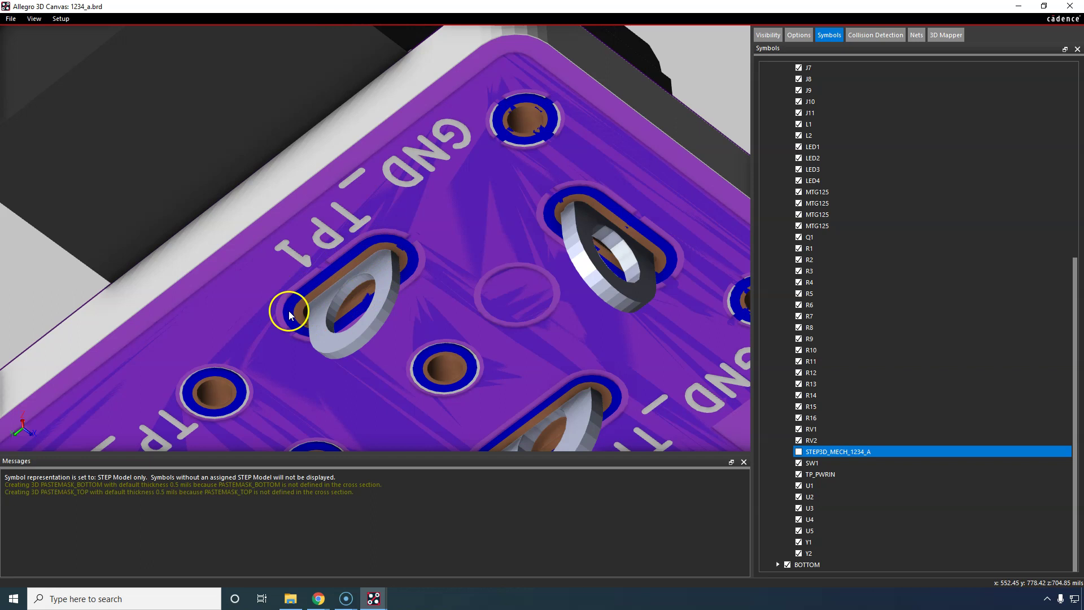
scroll(383, 275, down, 3)
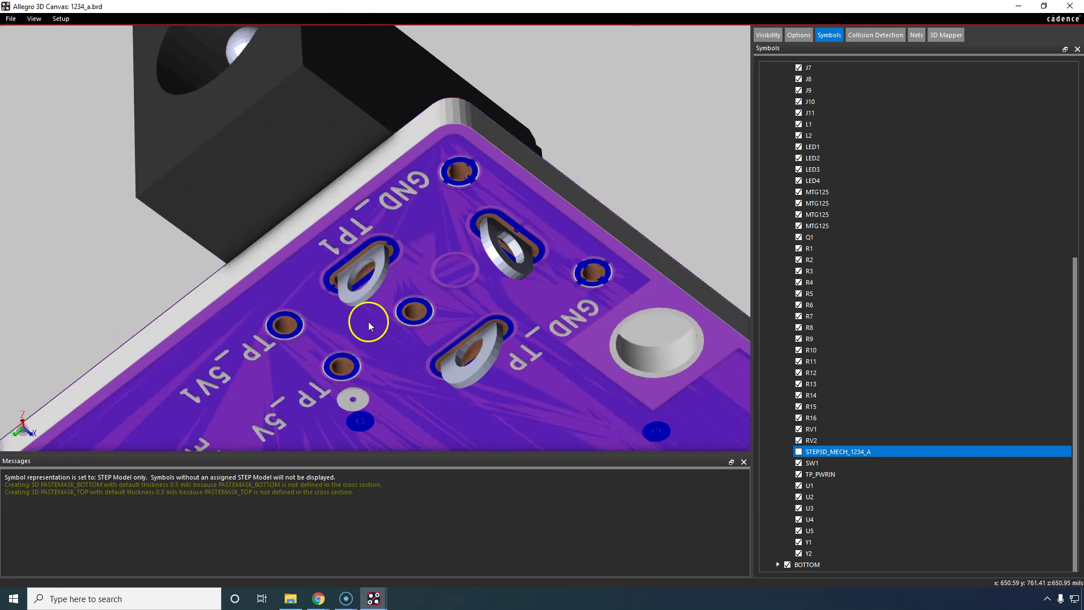
middle_drag(406, 348, 308, 190)
Examine the header pins and their pads along the board edge on the bottom side, ending with a flatter view of that side.
scroll(468, 289, down, 5)
middle_drag(522, 401, 553, 172)
scroll(562, 203, up, 3)
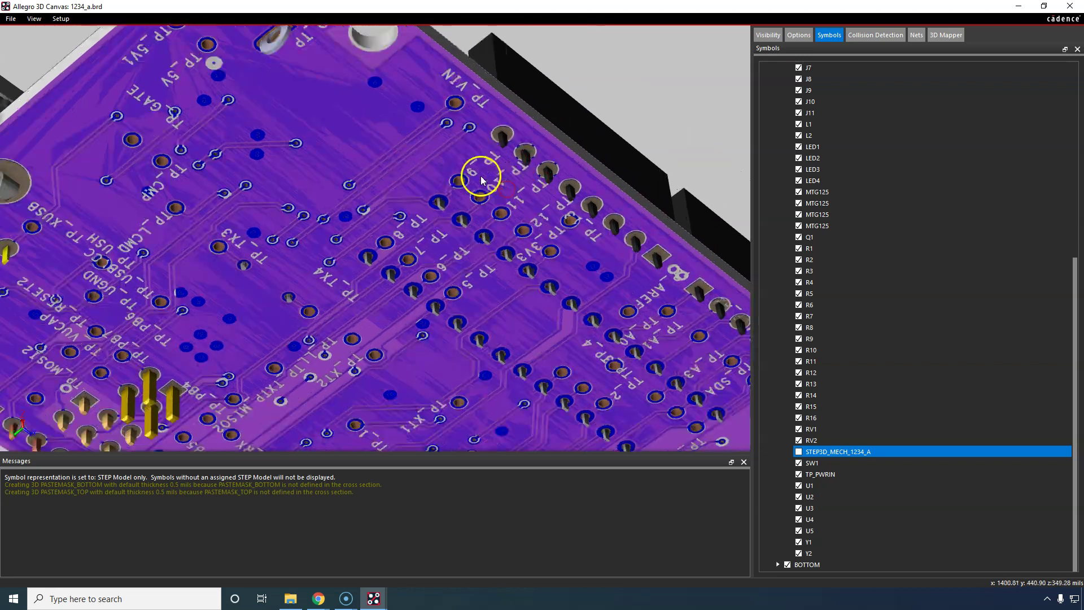
scroll(481, 176, up, 3)
middle_drag(555, 81, 324, 156)
scroll(333, 139, up, 2)
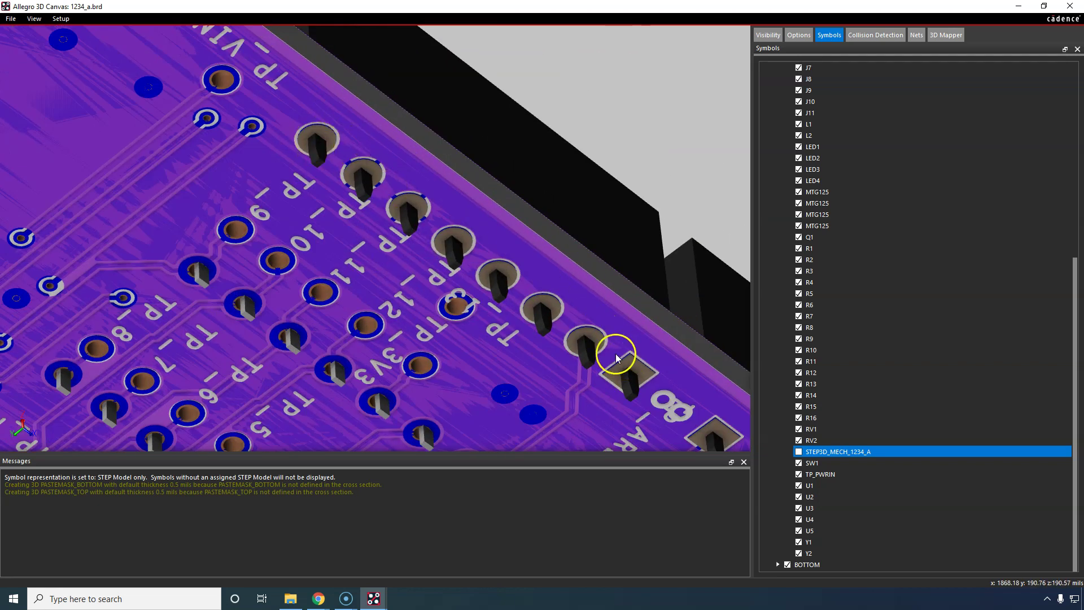
scroll(483, 245, down, 6)
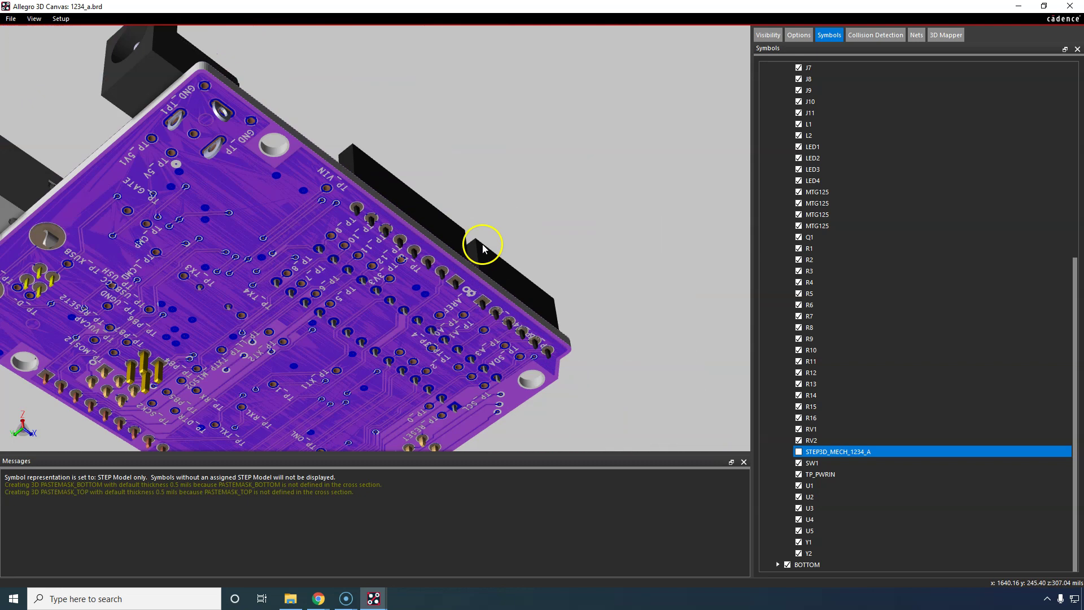
drag(306, 194, 384, 215)
drag(280, 213, 233, 289)
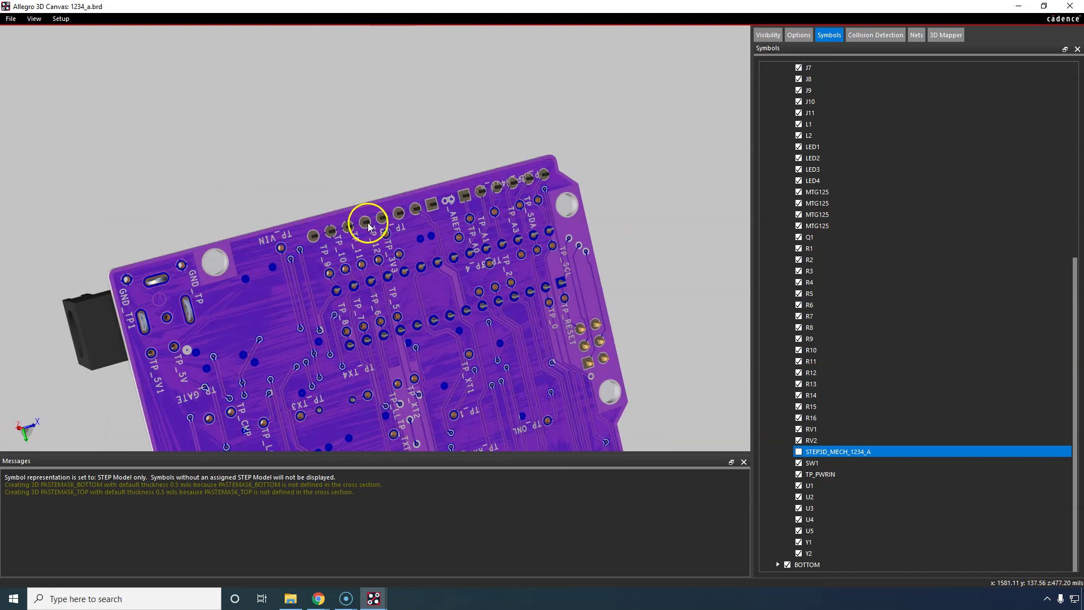
Minimize the 3D Canvas, reopen the Artwork Control Form, and display the BOTTOM_PASTE film for artwork check.
click(1020, 8)
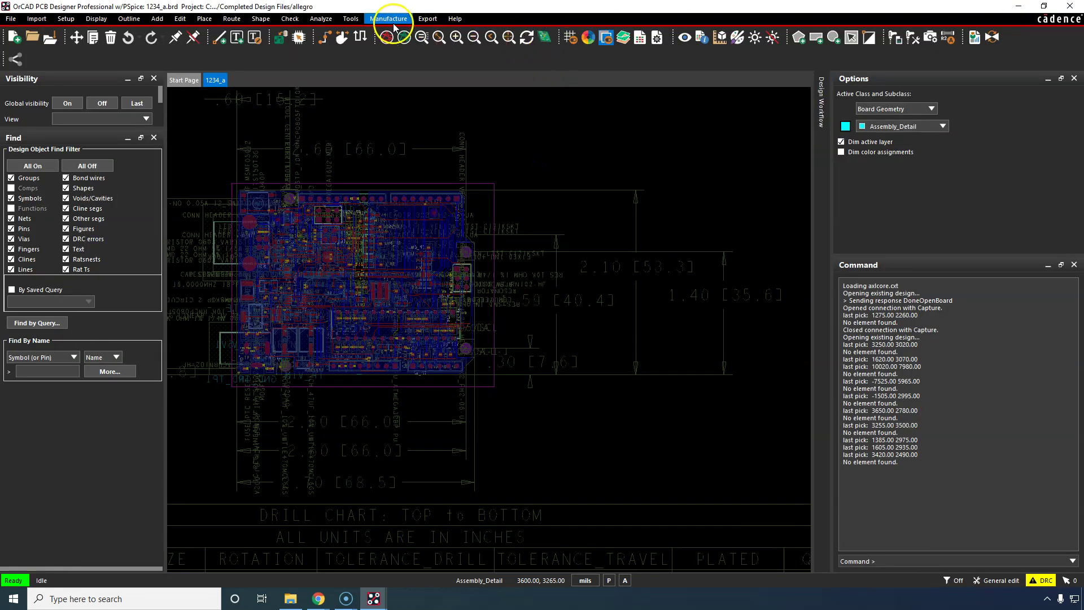
click(427, 19)
click(452, 53)
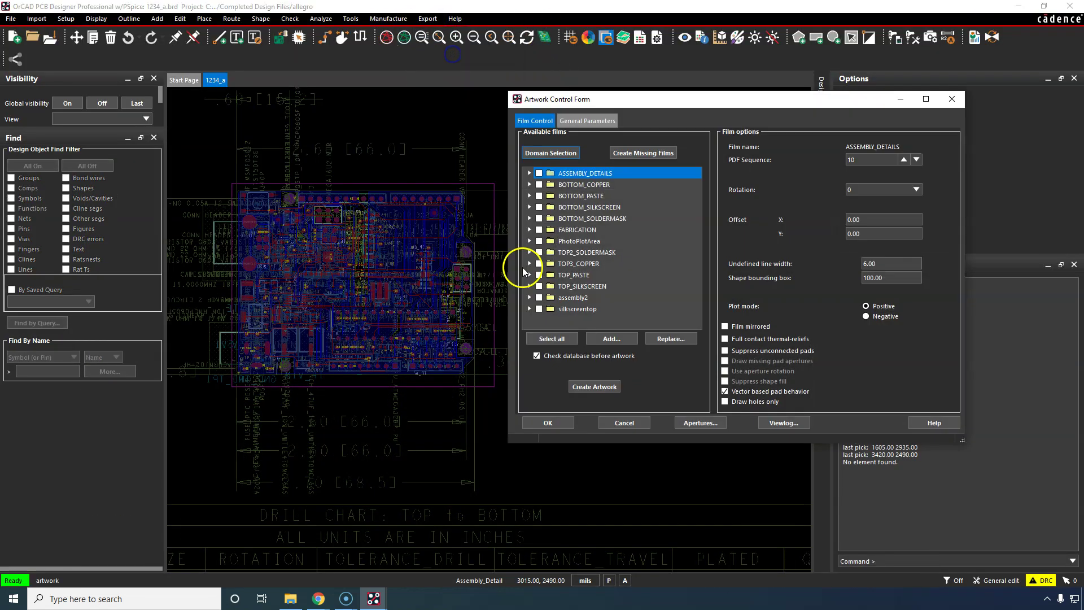
click(585, 195)
right_click(587, 194)
click(625, 213)
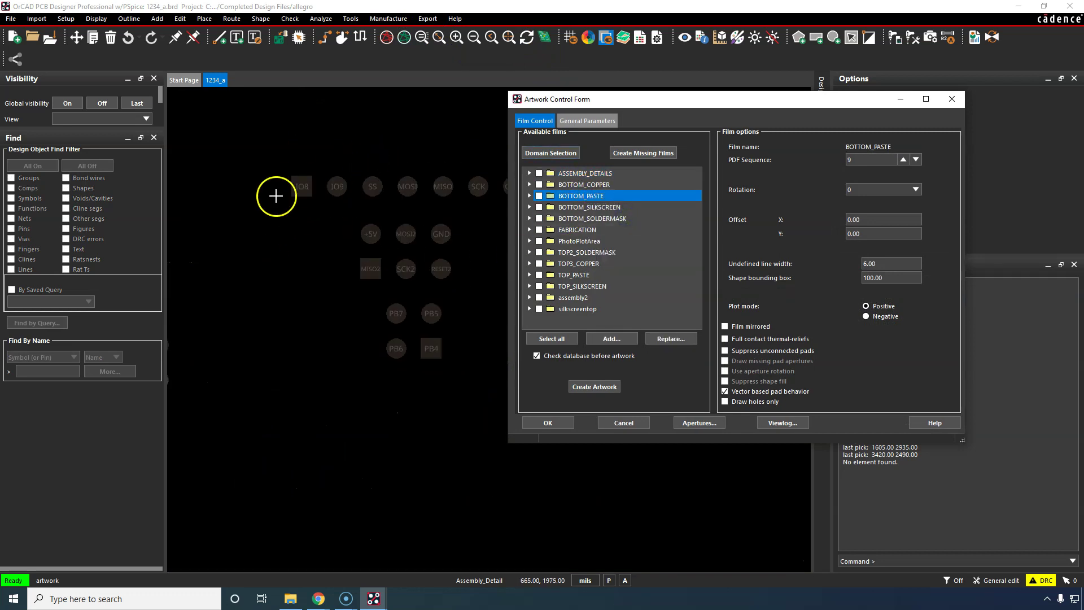
Examine the header and connector pads shown on the BOTTOM_PASTE film and check the film's undefined line width.
scroll(343, 199, down, 2)
scroll(483, 178, up, 2)
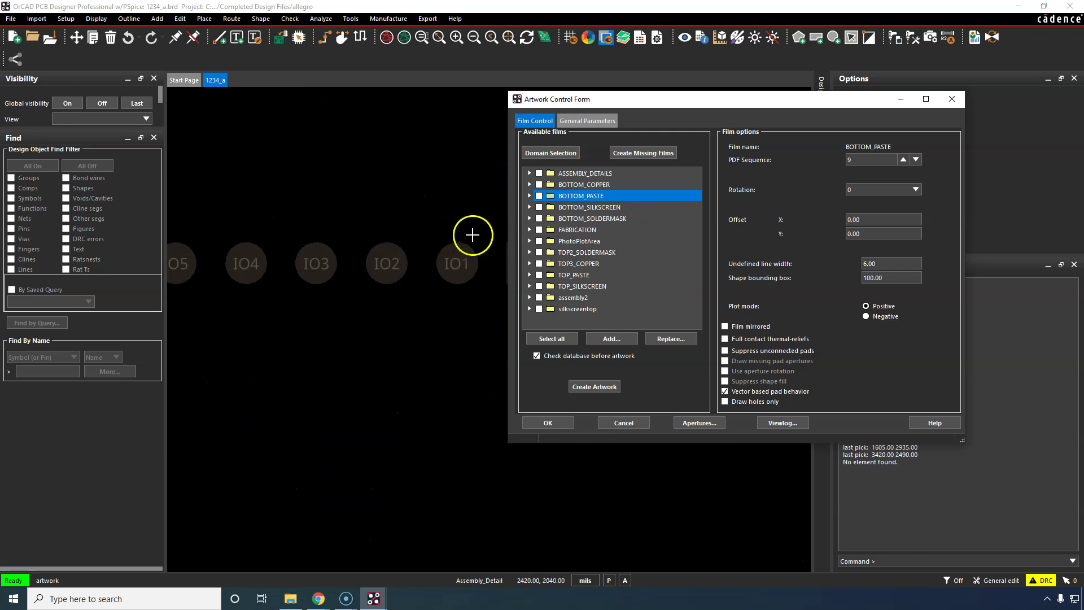
scroll(439, 295, down, 2)
scroll(419, 358, down, 2)
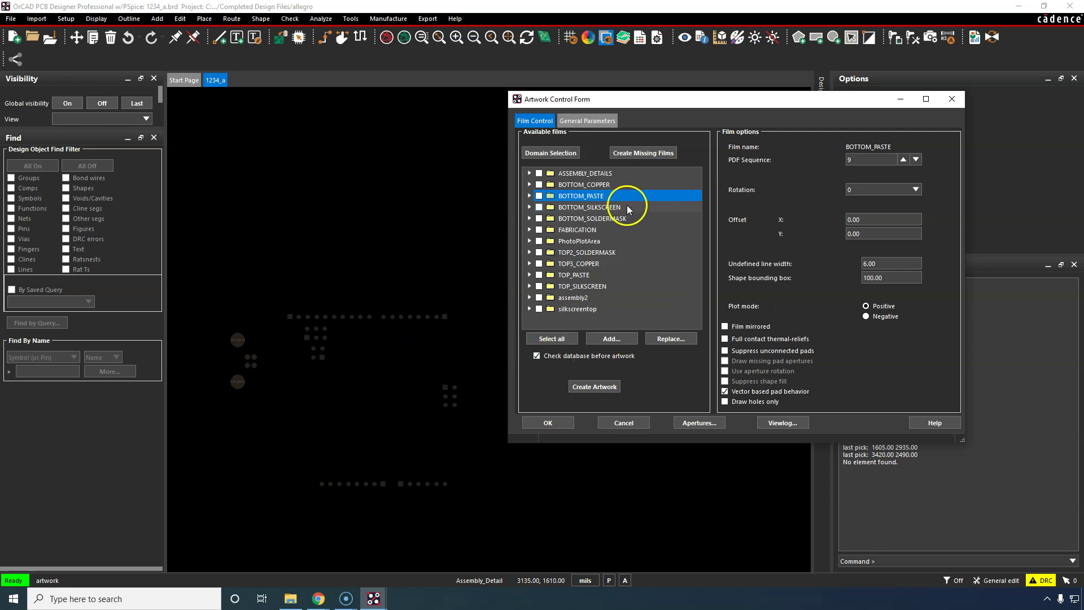
double_click(877, 263)
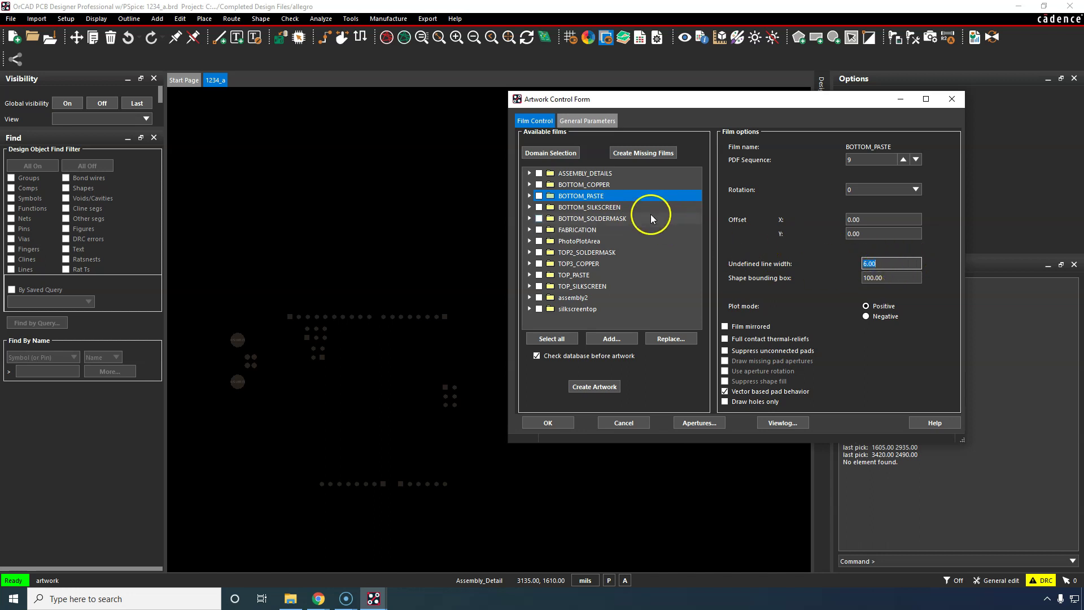
click(635, 207)
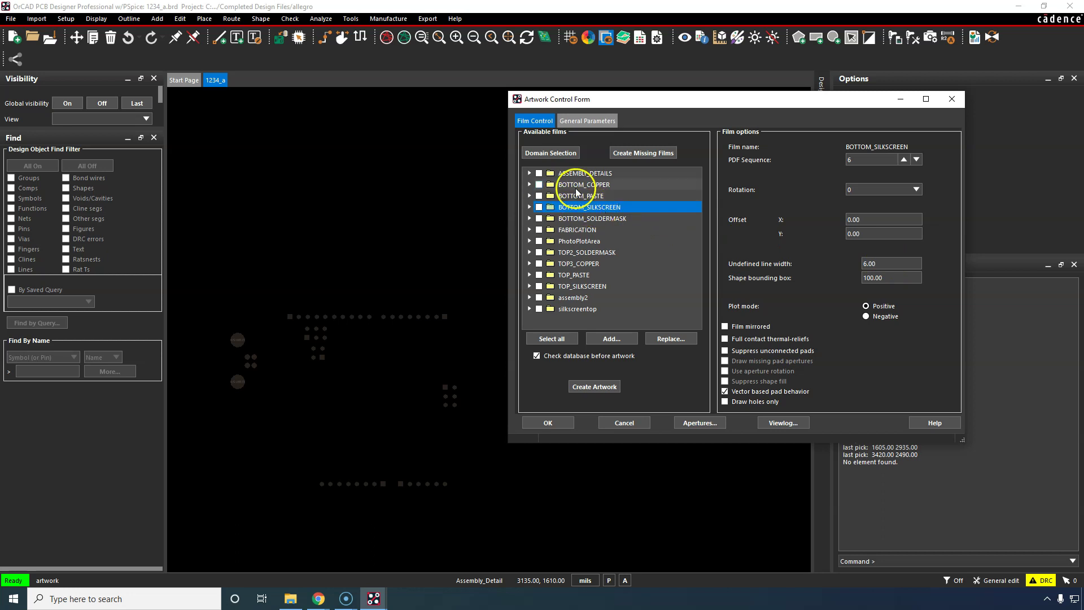
Expand the BOTTOM_PASTE film and add the PACKAGE GEOMETRY subclass PASTEMASK_BOTTOM to it.
click(581, 195)
click(529, 194)
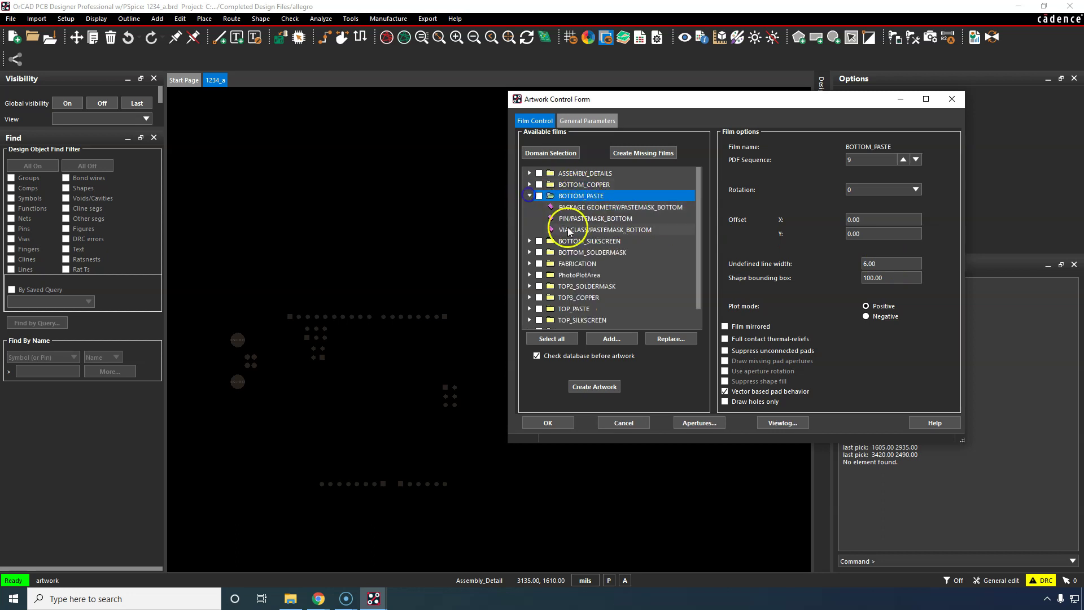
click(598, 208)
click(648, 216)
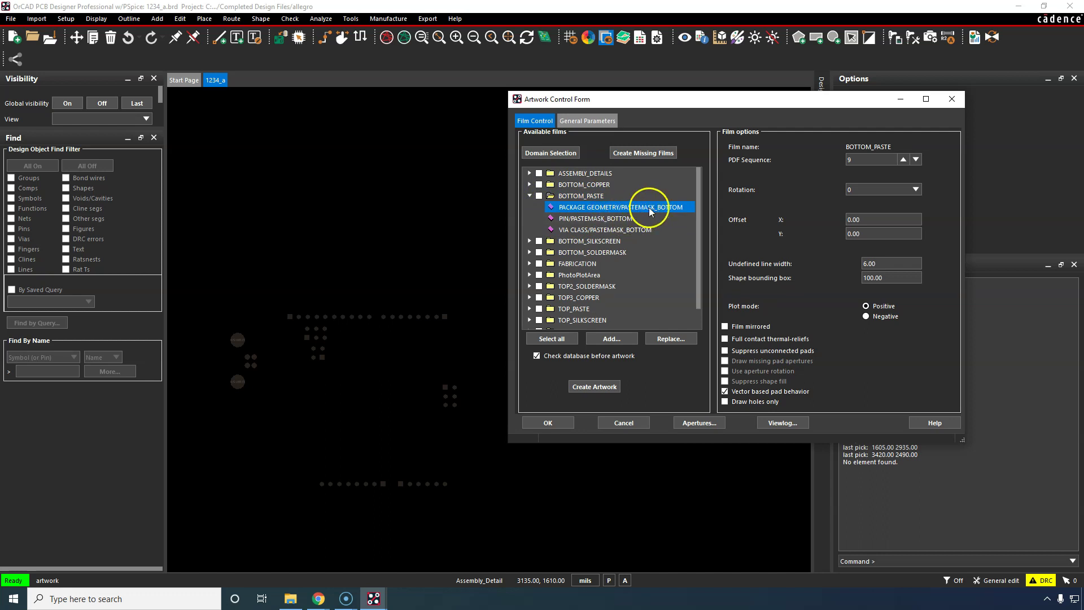
click(609, 208)
right_click(605, 206)
click(623, 213)
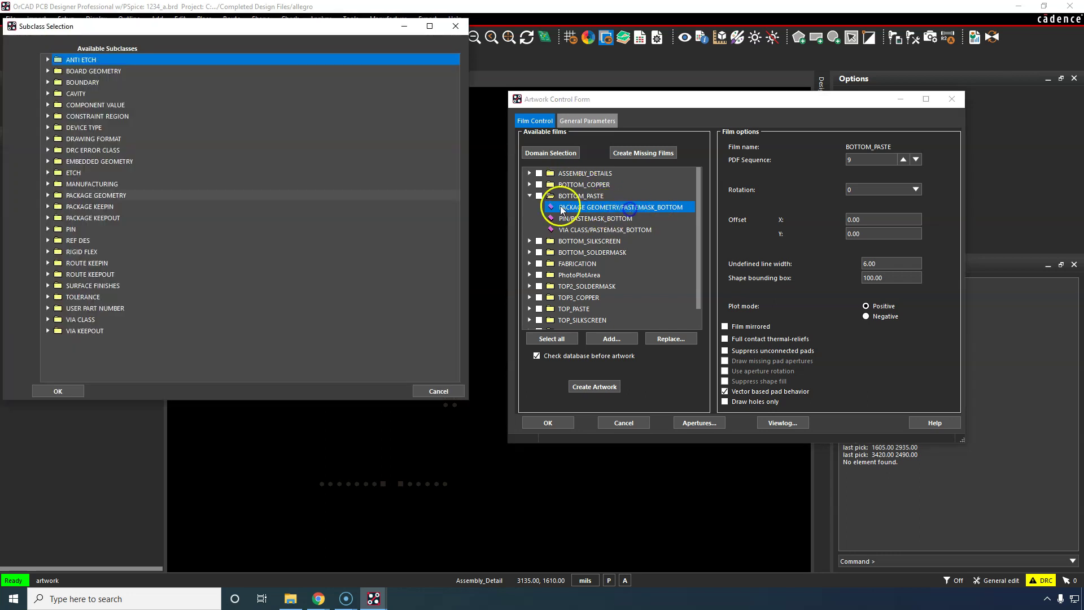
click(49, 195)
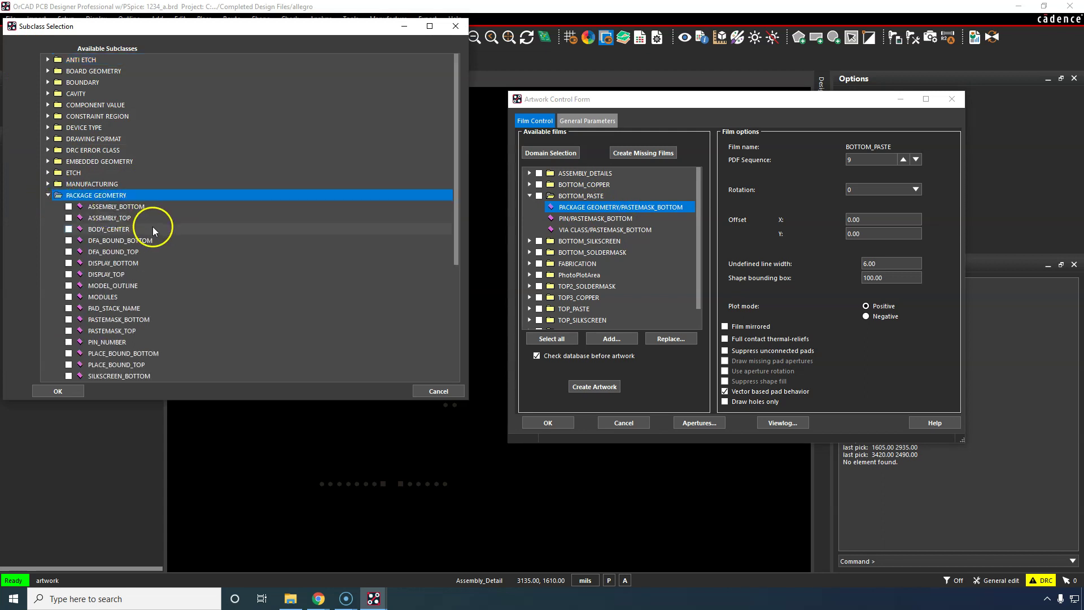
scroll(152, 226, down, 3)
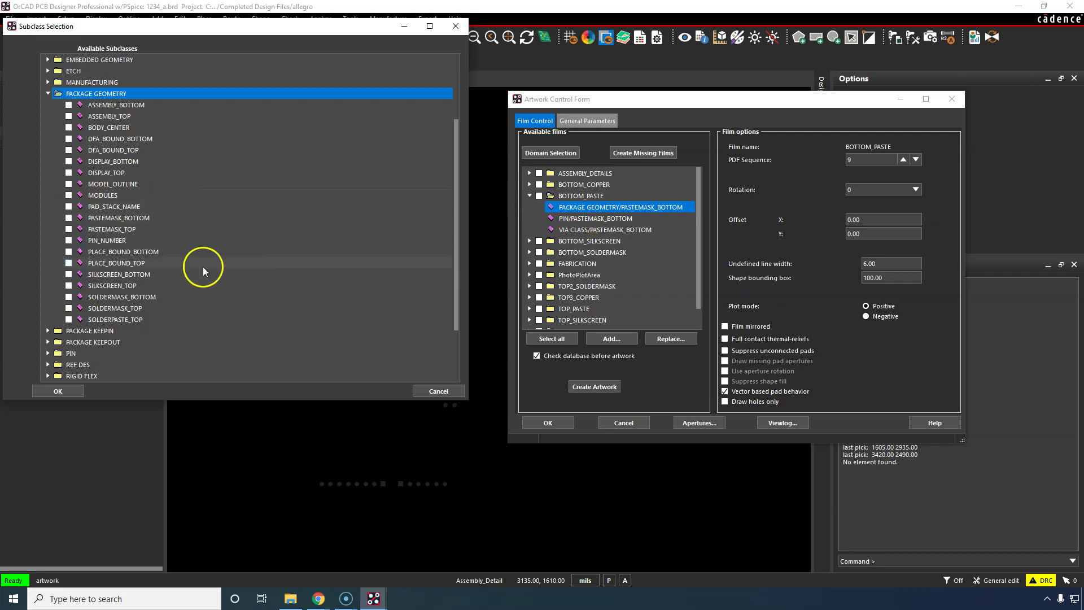
click(68, 218)
click(61, 391)
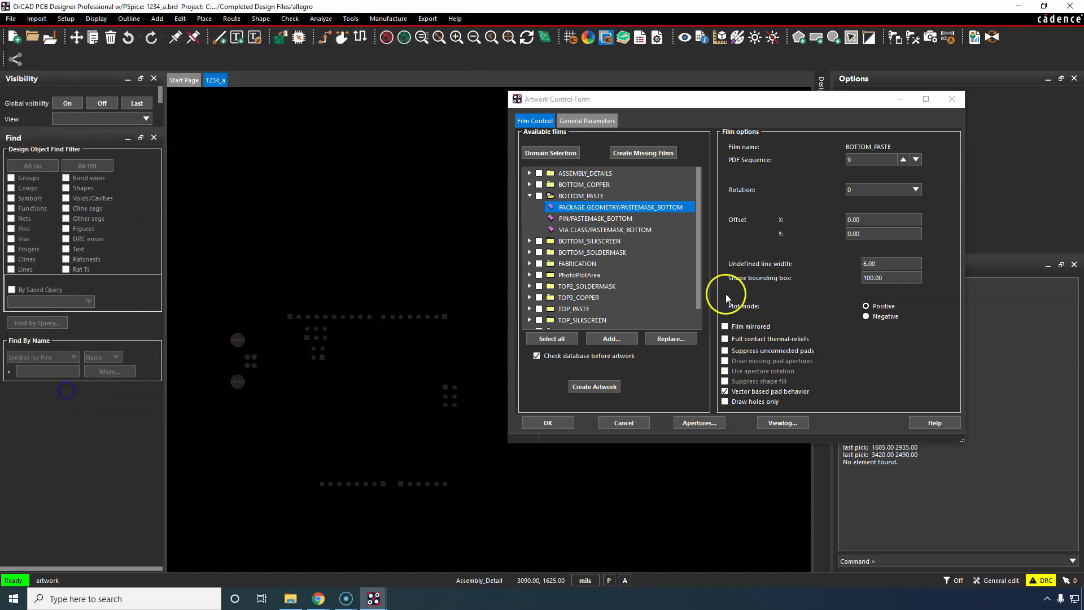
Add the PIN subclass PASTEMASK_BOTTOM to the BOTTOM_PASTE film.
click(587, 221)
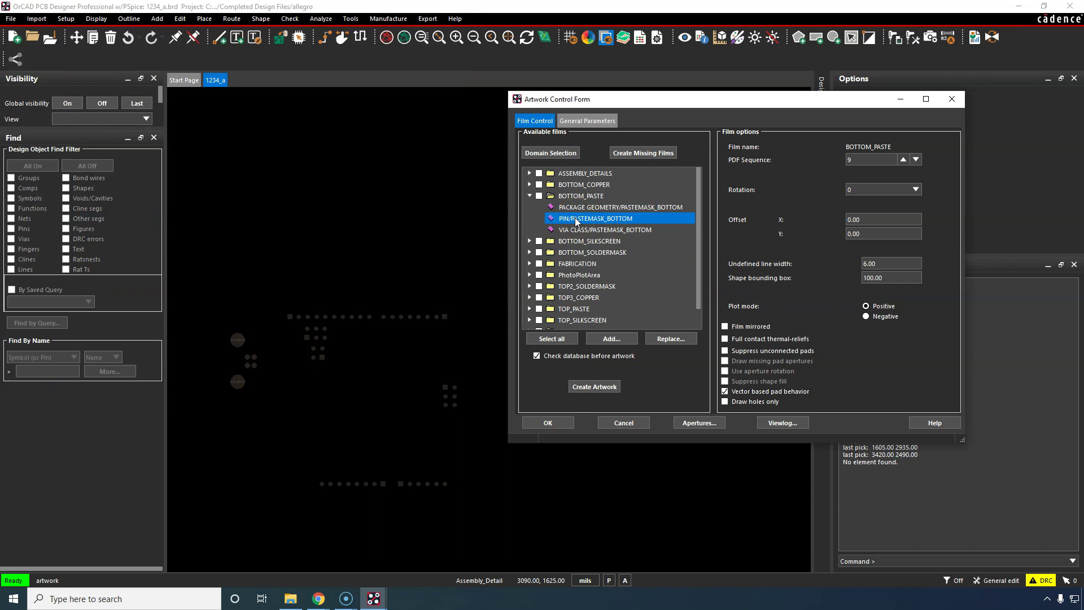
right_click(584, 220)
click(601, 230)
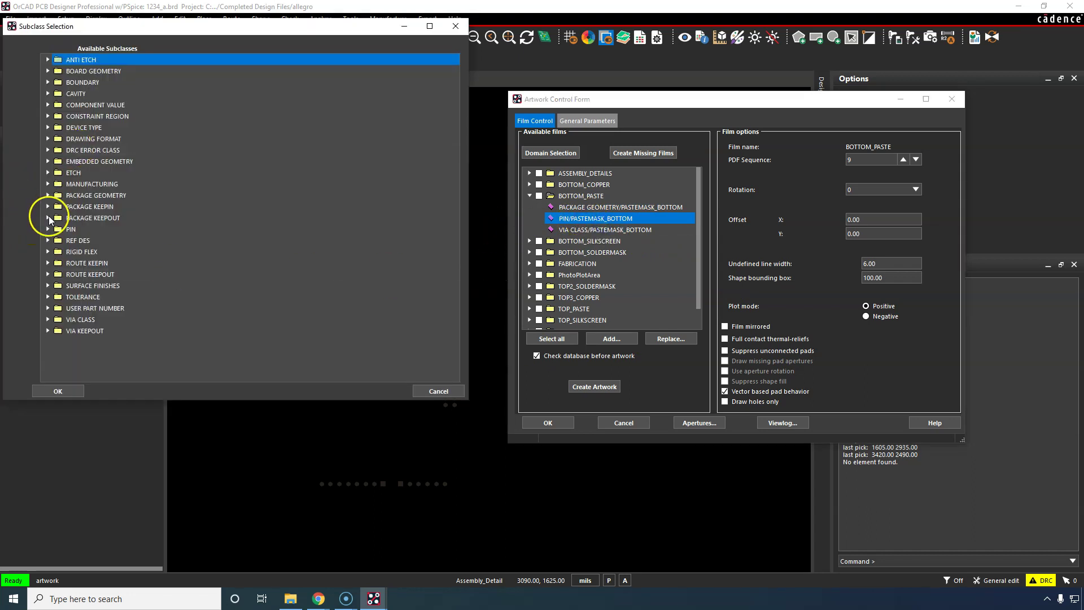
click(51, 229)
click(316, 485)
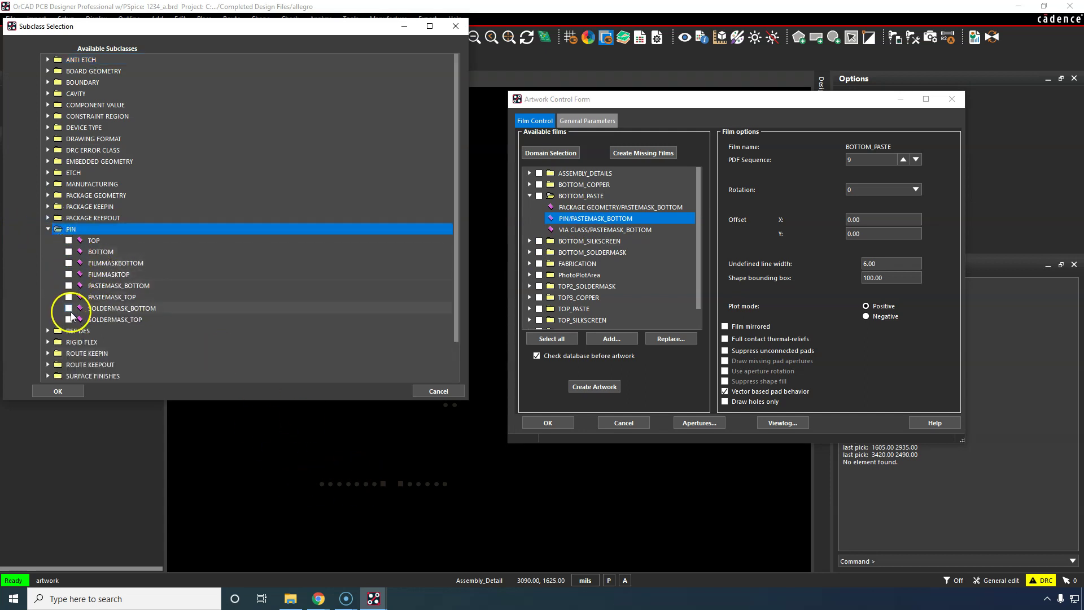
click(69, 285)
click(57, 391)
Switch to the 3D Canvas, examine the vias and test points on both sides of the board, and minimize the canvas.
click(613, 229)
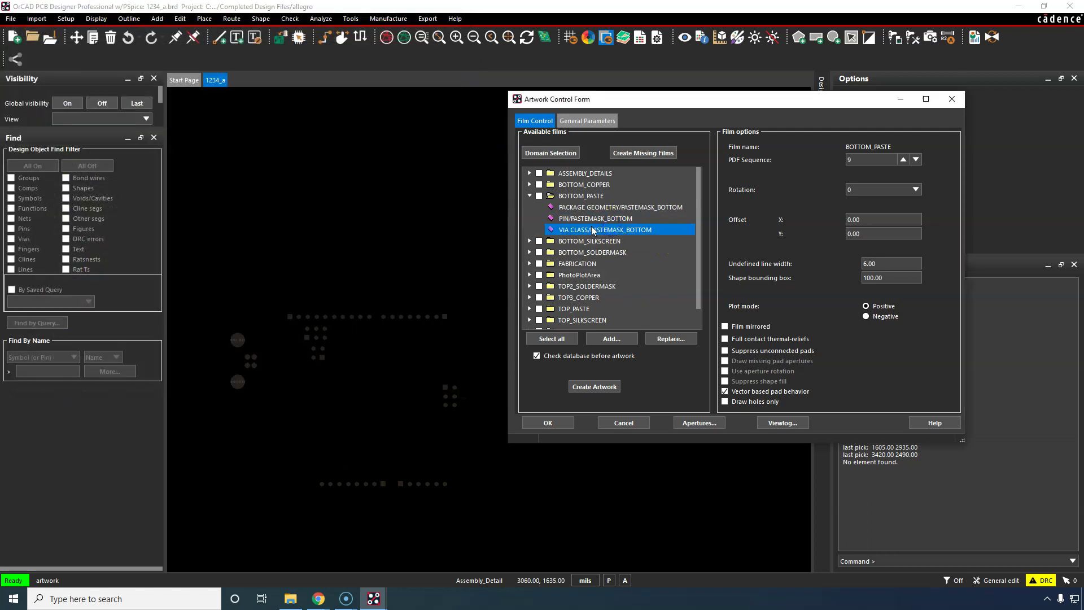
right_click(592, 230)
click(580, 228)
mouse_move(374, 598)
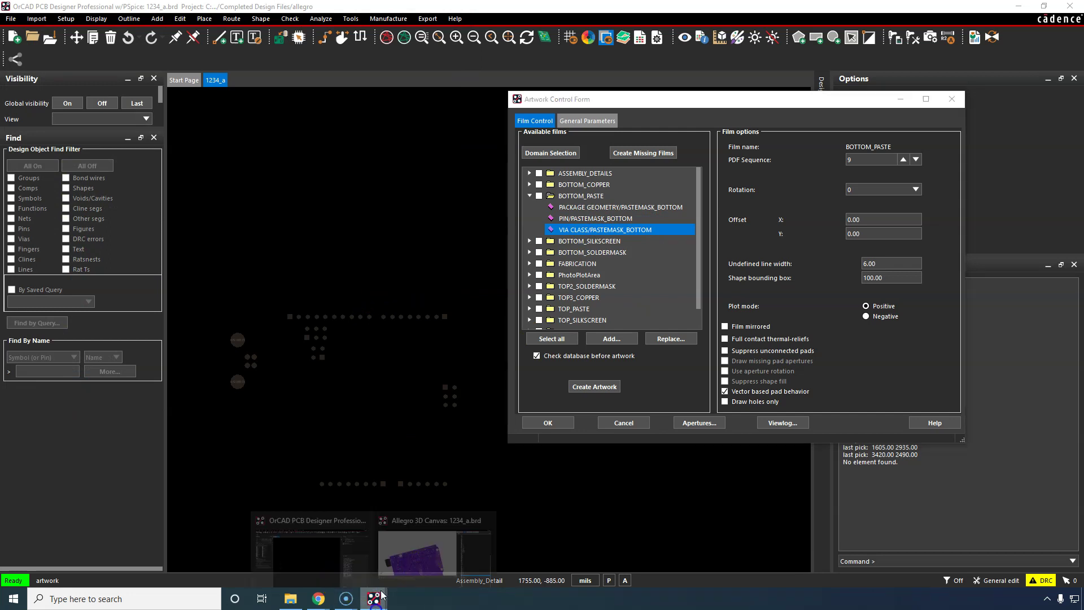
click(439, 546)
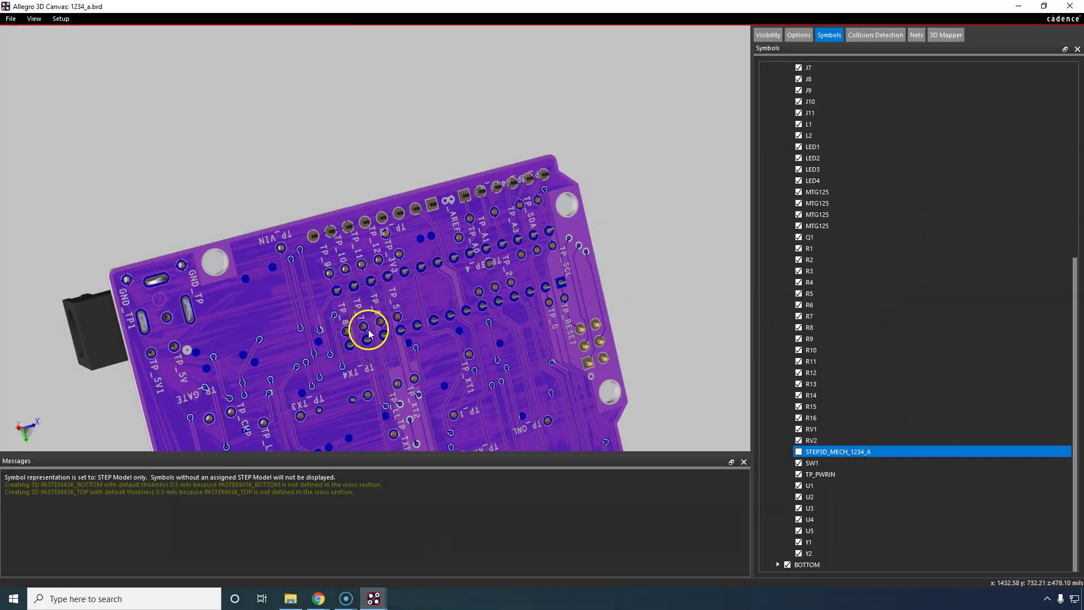
scroll(226, 364, up, 3)
scroll(236, 362, up, 8)
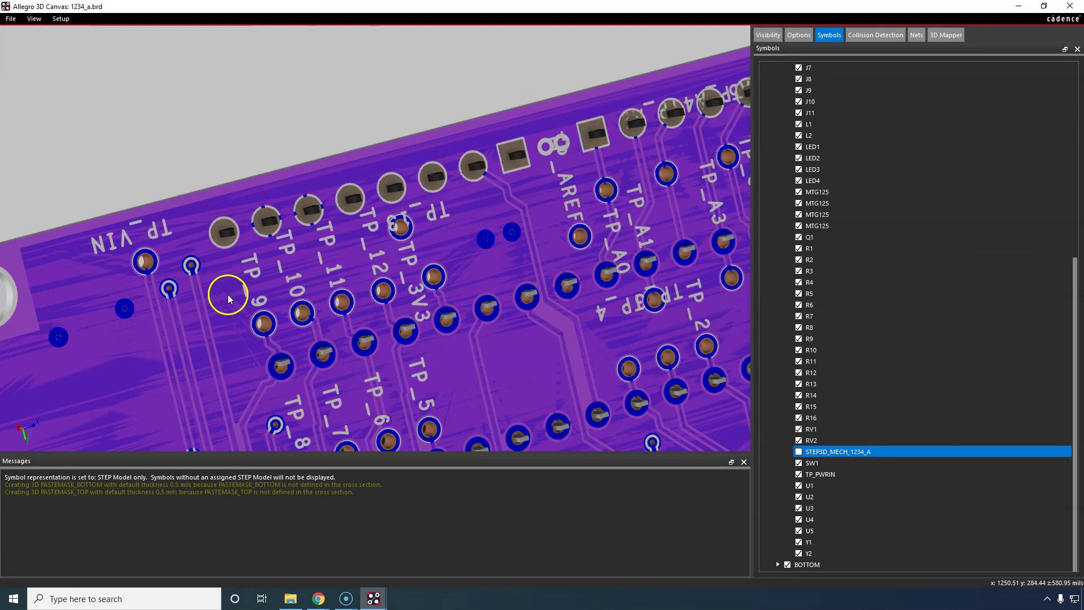
scroll(402, 168, down, 6)
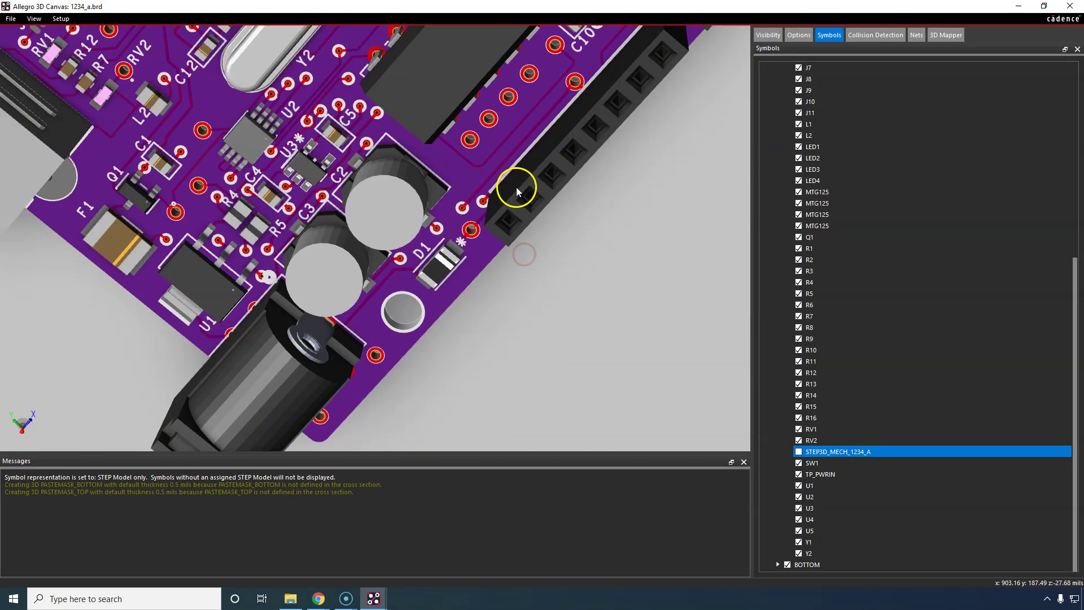
scroll(516, 187, down, 1)
middle_drag(506, 78, 535, 180)
shift+middle_drag(509, 66, 528, 19)
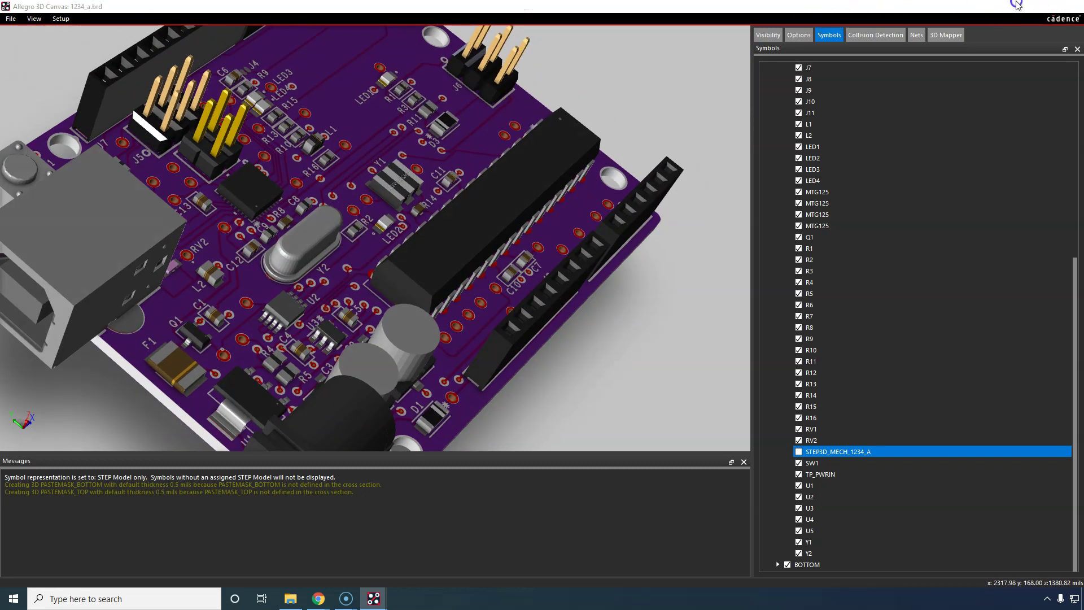
click(1018, 7)
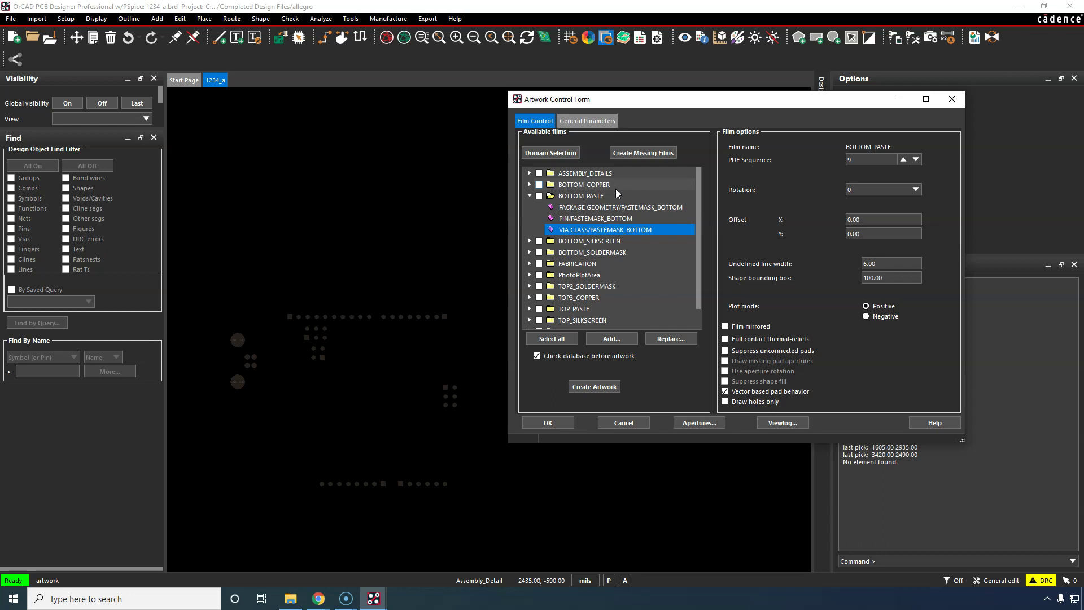
right_click(597, 231)
click(601, 236)
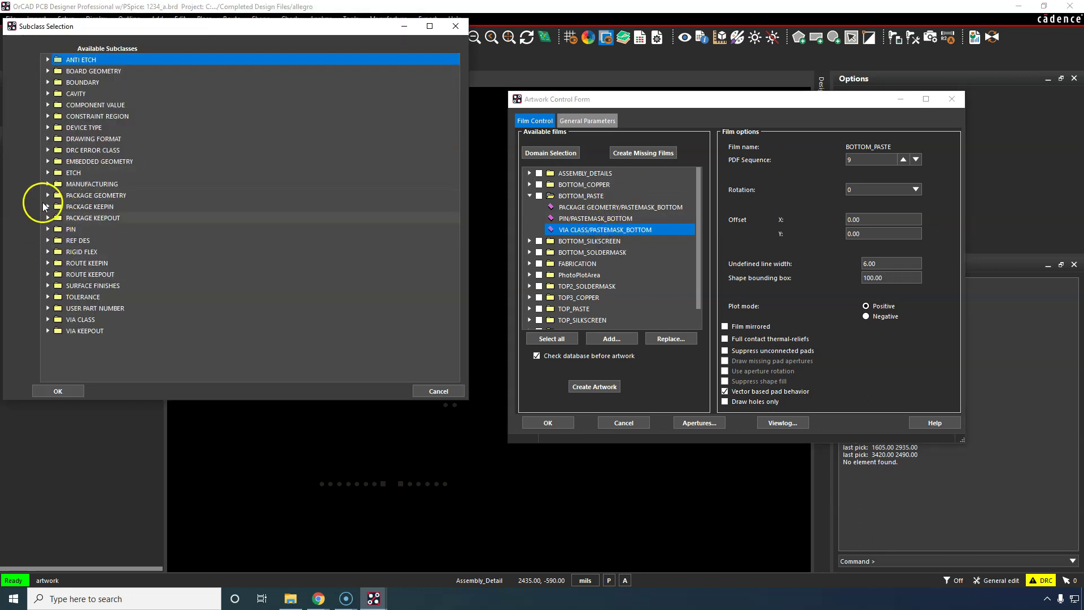
click(48, 319)
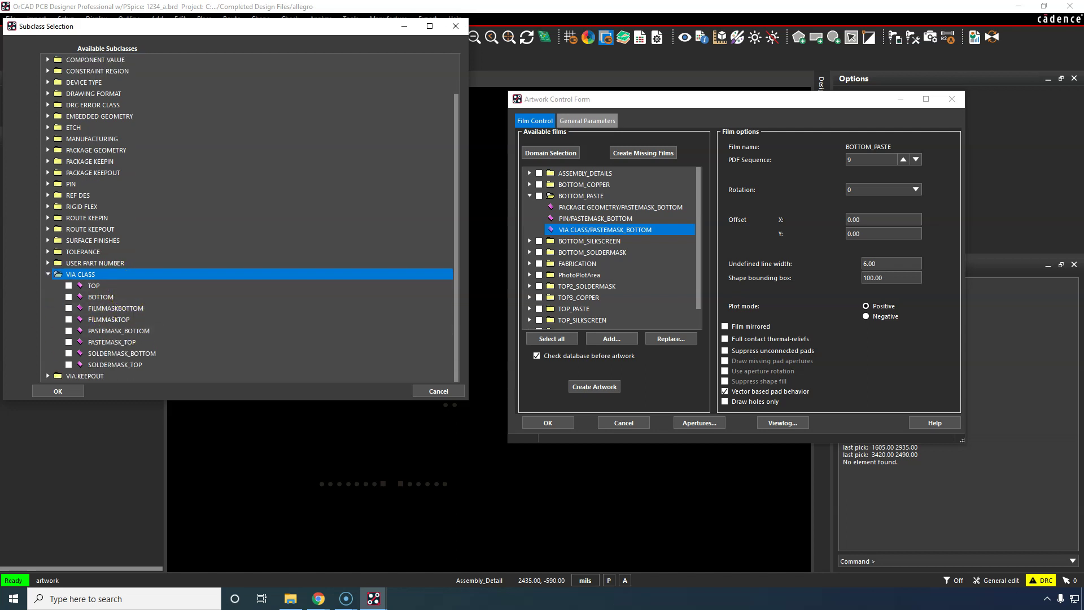
Switch to the browser, examine the labelled double-layer PCB photo and the silkscreen article's board image, and minimize the browser.
drag(0, 68, 386, 70)
click(342, 232)
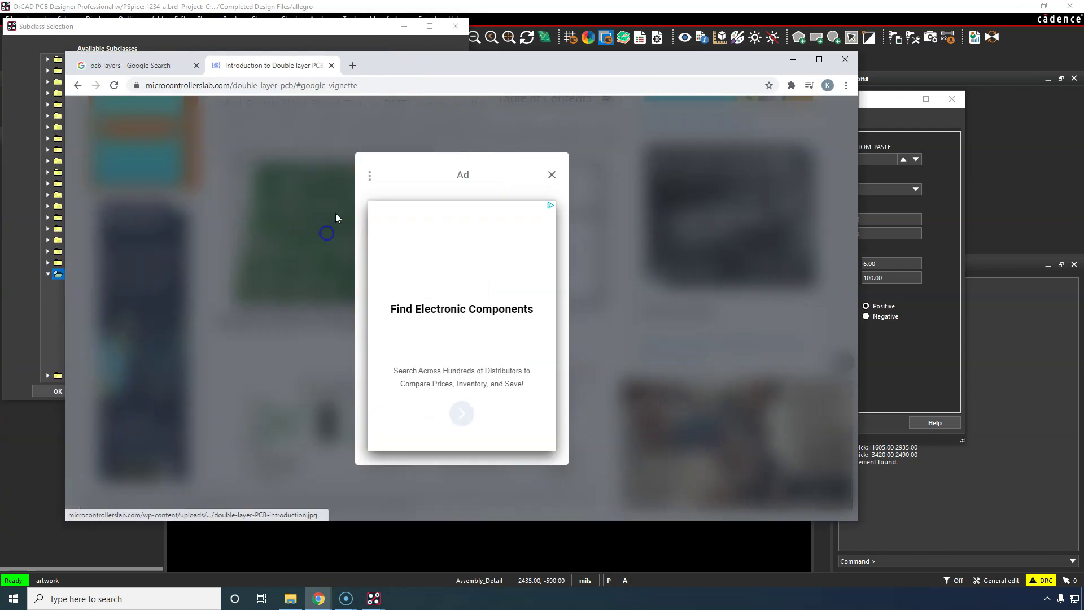
click(553, 173)
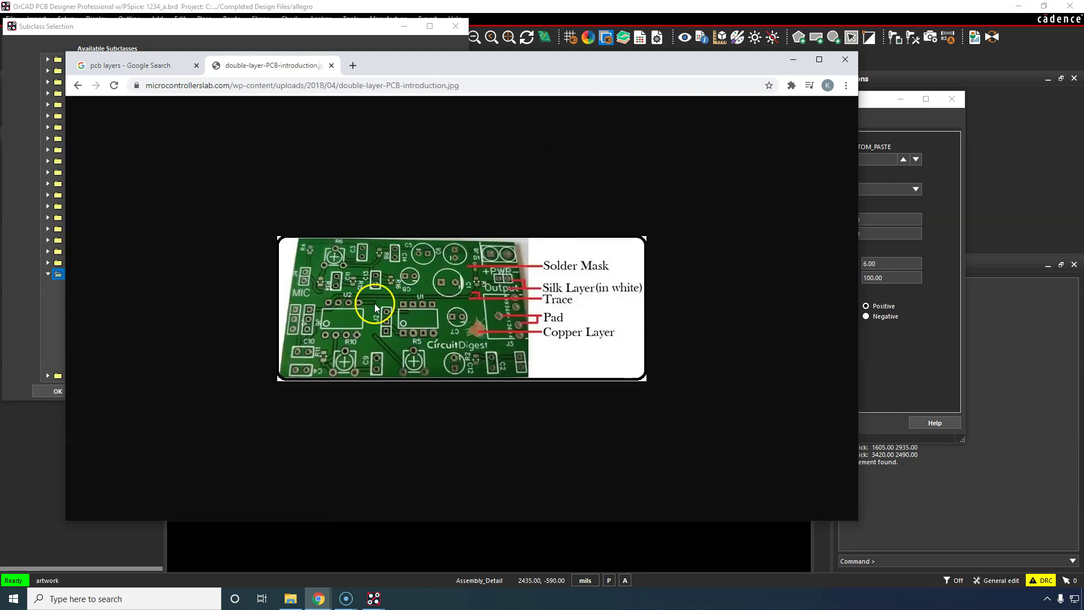
click(135, 65)
scroll(353, 286, down, 5)
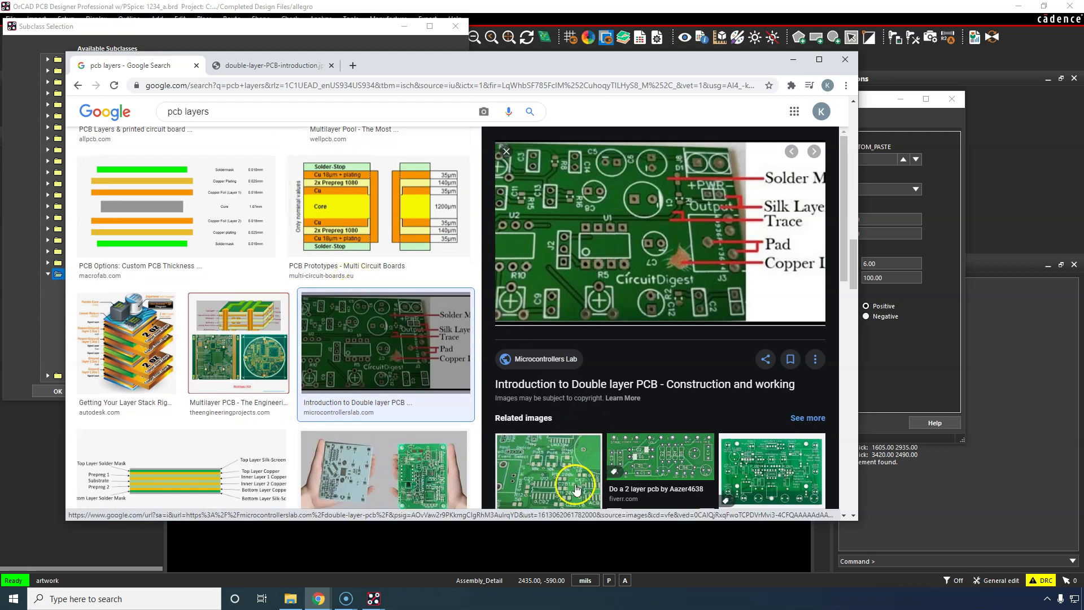
click(576, 489)
click(649, 246)
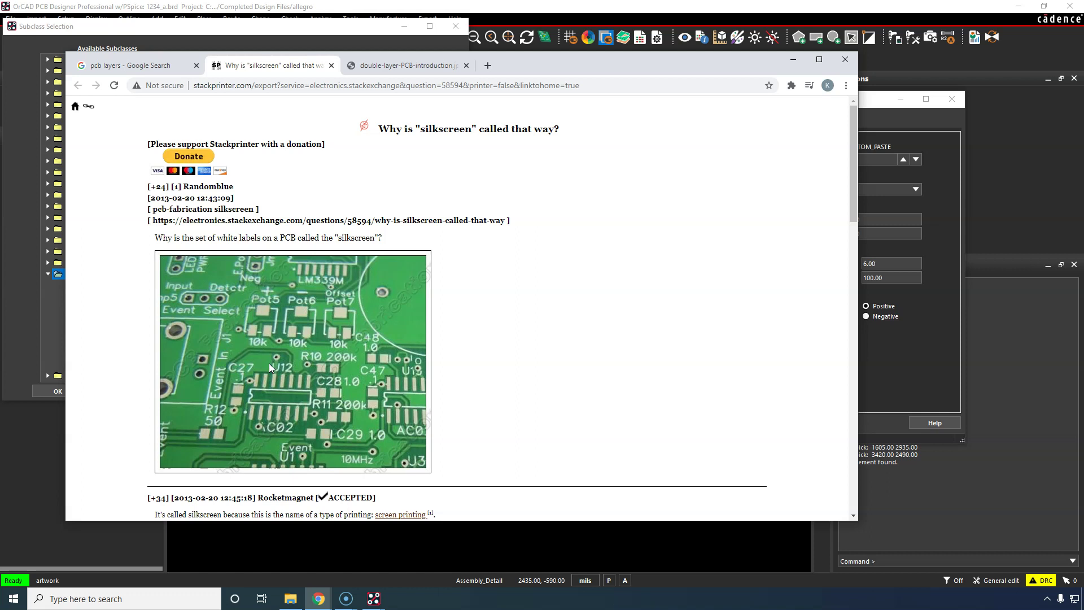
click(793, 60)
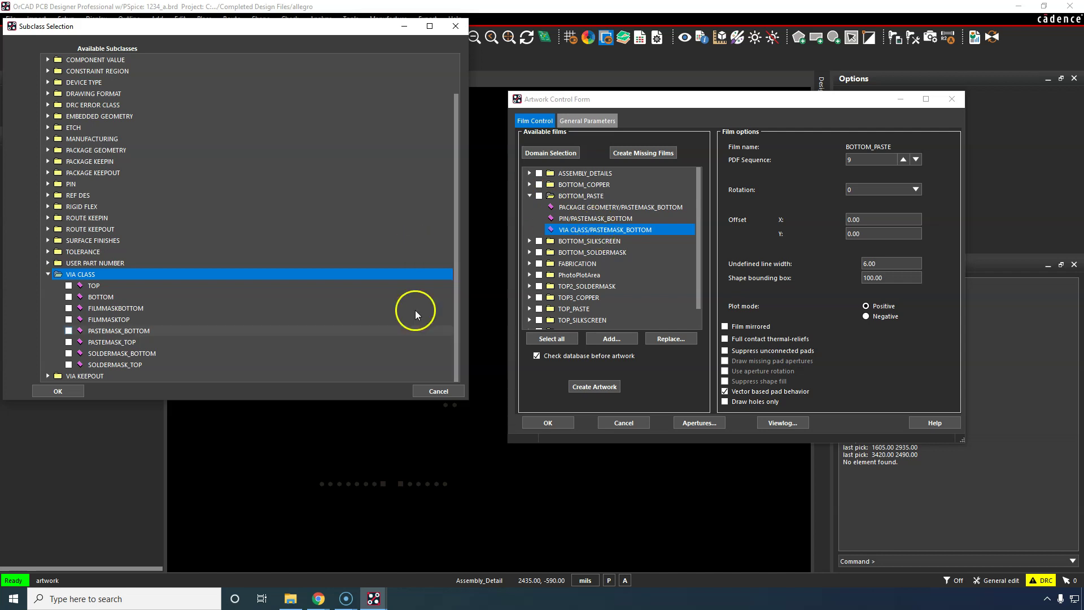
Cancel the subclass selection and remove VIA CLASS/PASTEMASK_BOTTOM from the BOTTOM_PASTE film.
click(422, 390)
right_click(605, 230)
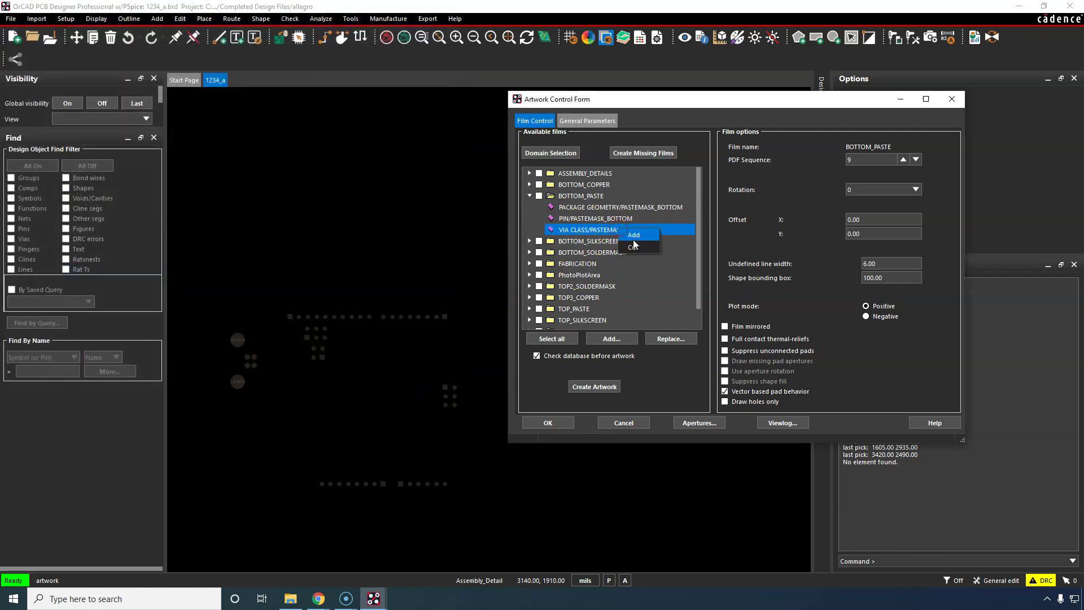
click(612, 237)
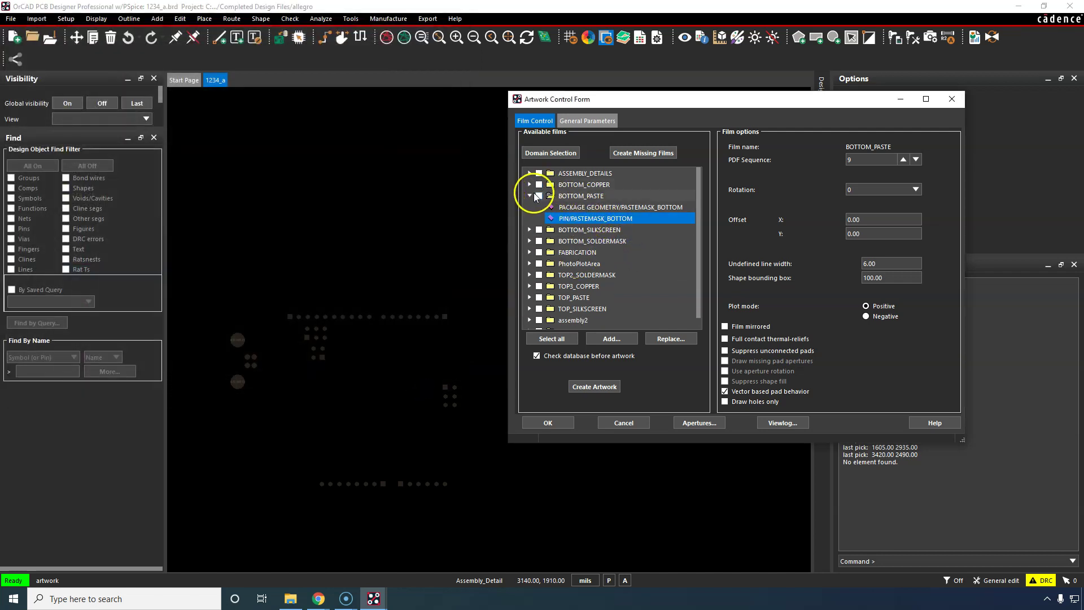
click(530, 196)
Expand the BOTTOM_SILKSCREEN film to review its subclasses, and check the film options of silkscreentop.
click(567, 206)
click(529, 207)
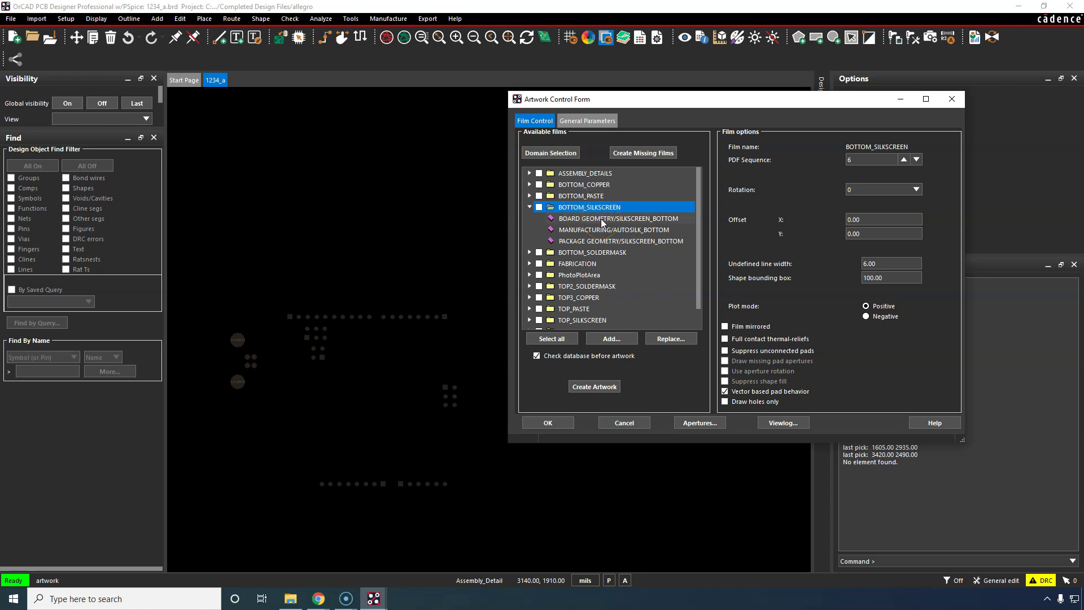
scroll(599, 241, down, 1)
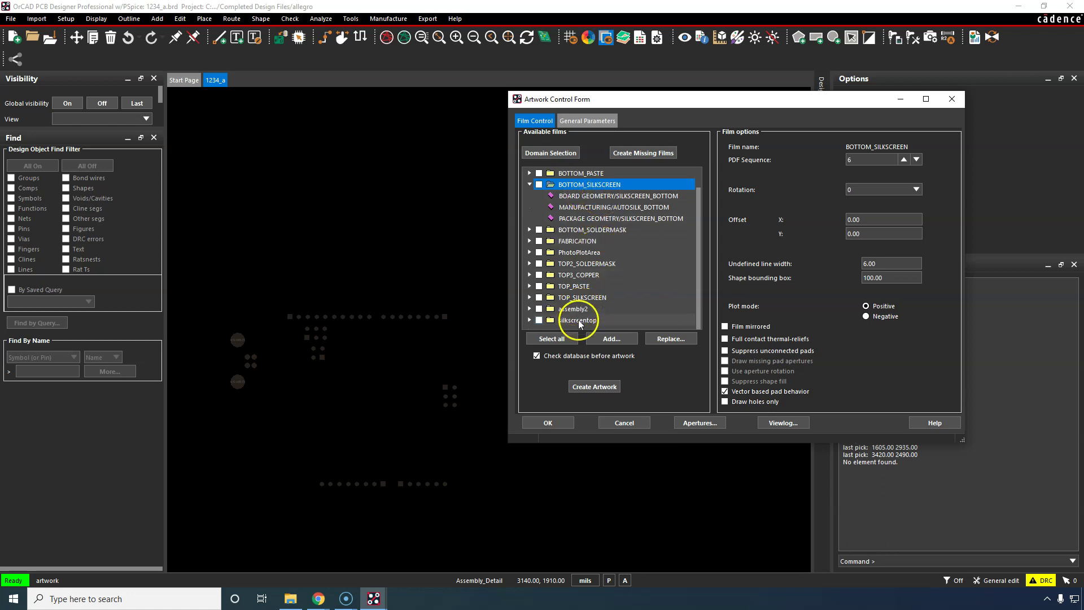
click(580, 319)
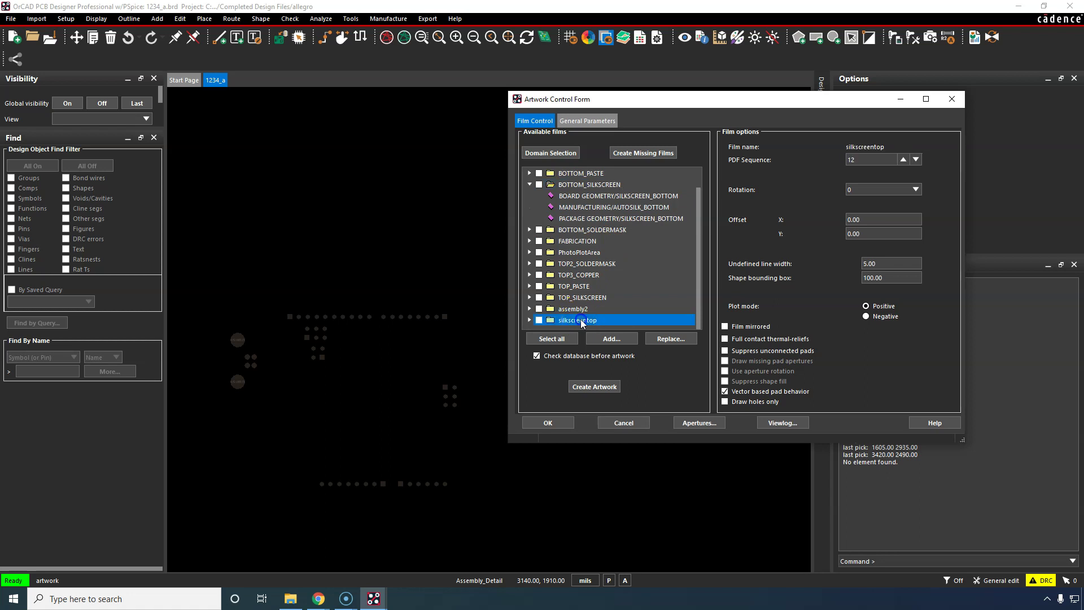
Display the BOTTOM_SILKSCREEN film for artwork check and select its BOARD GEOMETRY/SILKSCREEN_BOTTOM subclass.
click(585, 184)
click(600, 186)
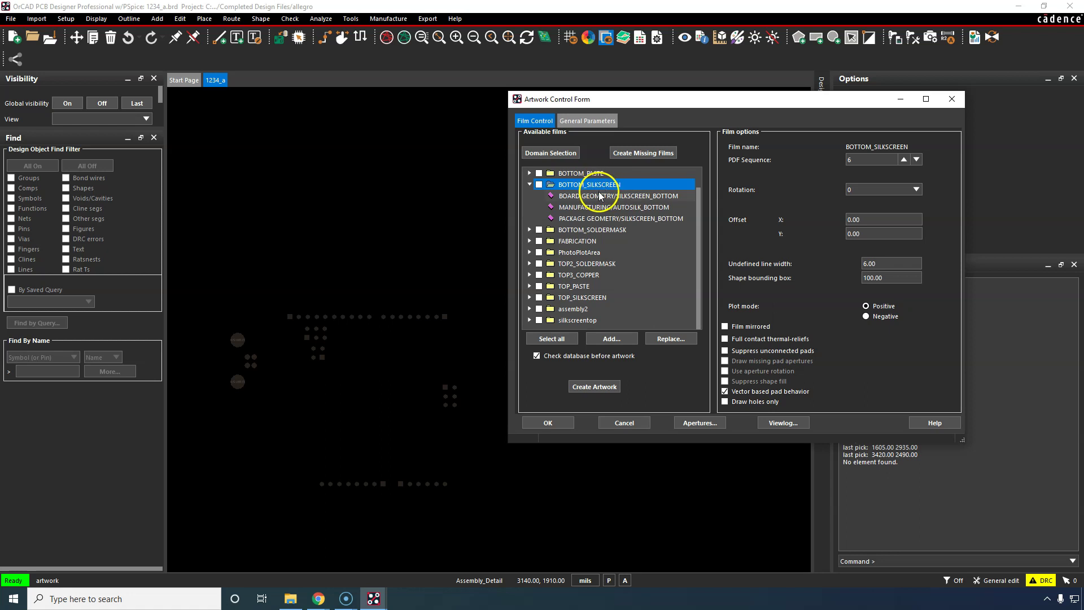
right_click(602, 186)
click(631, 206)
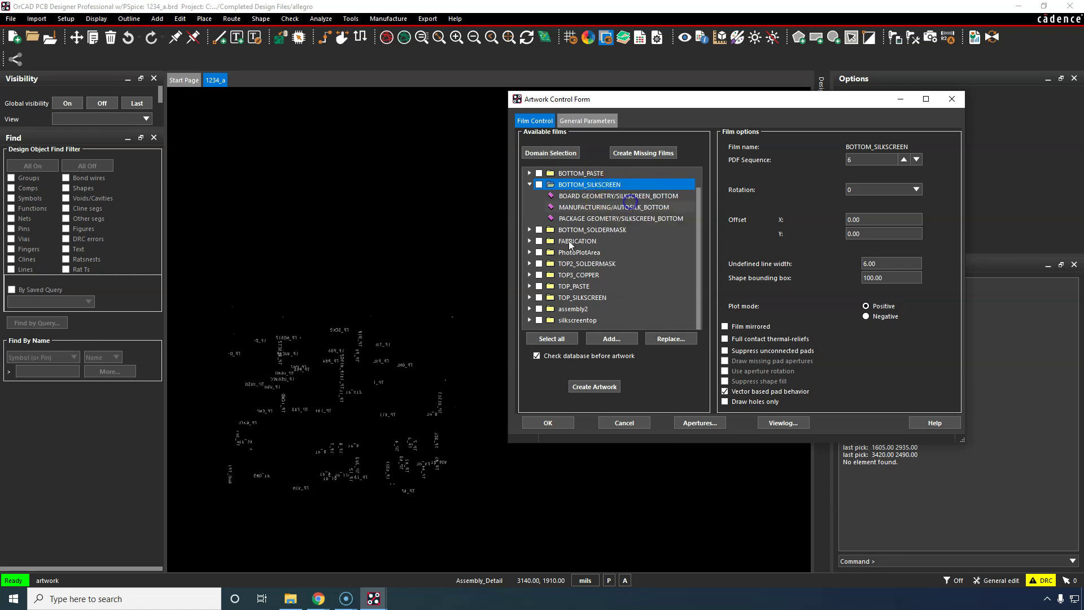
click(598, 196)
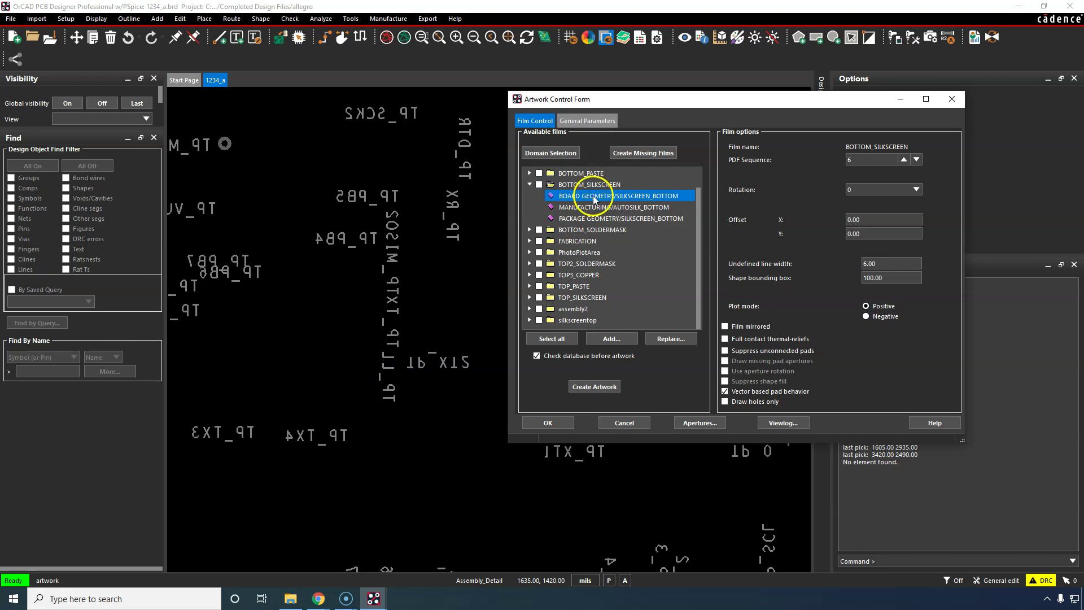
Collapse the BOTTOM_SILKSCREEN film and manually add a new film named silk_bottom.
right_click(598, 198)
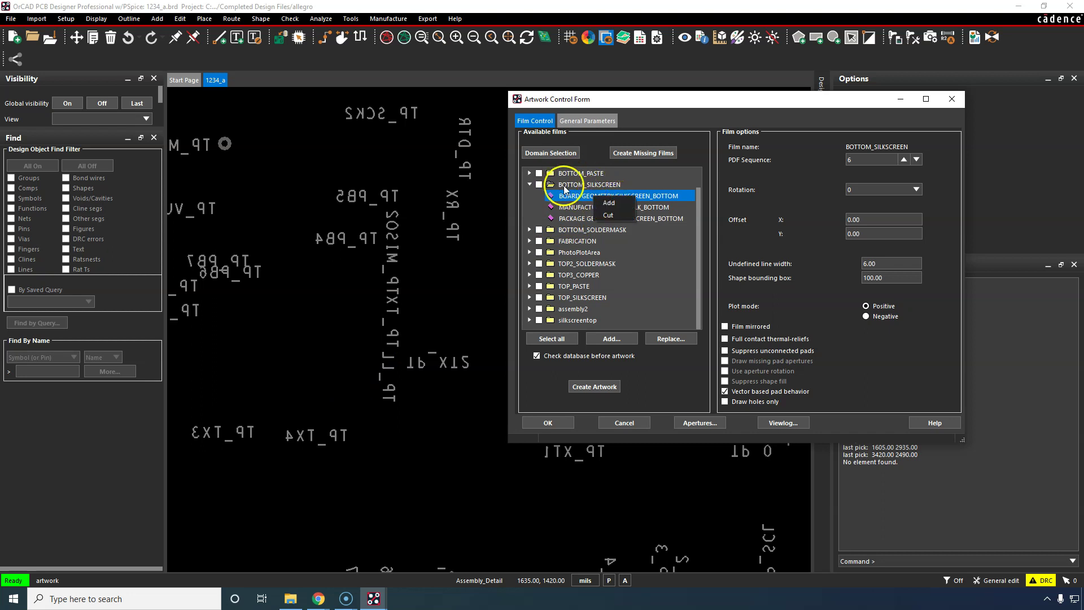
click(572, 185)
click(530, 184)
click(576, 309)
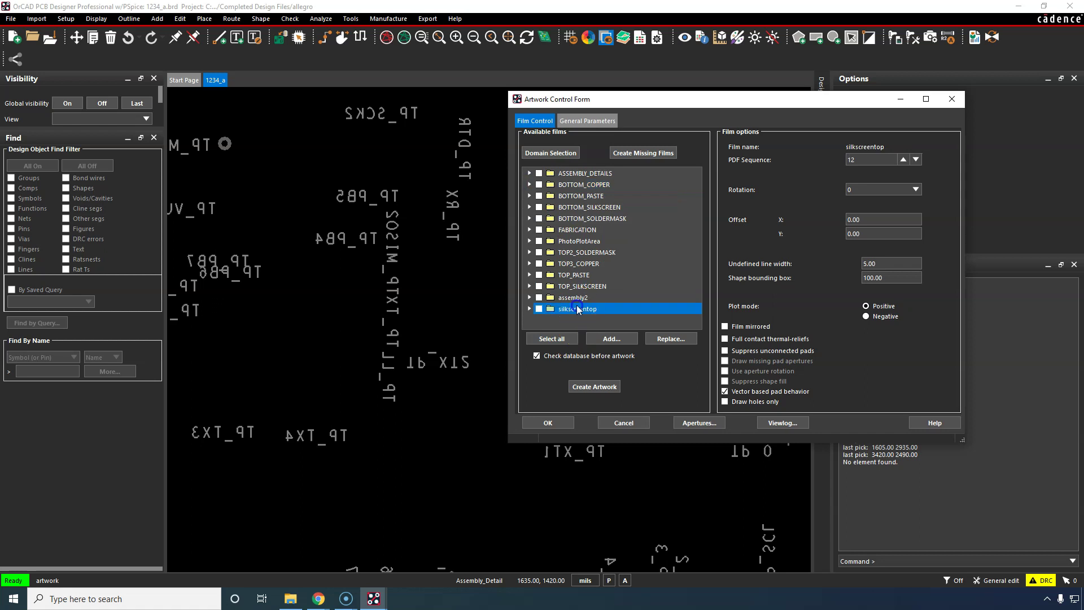
right_click(577, 309)
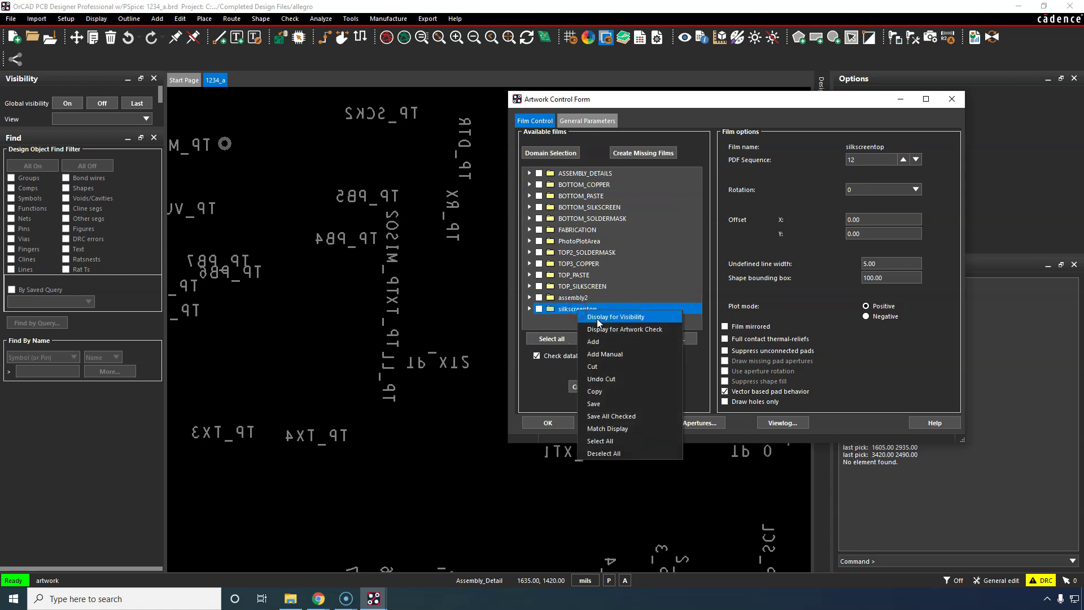
click(598, 350)
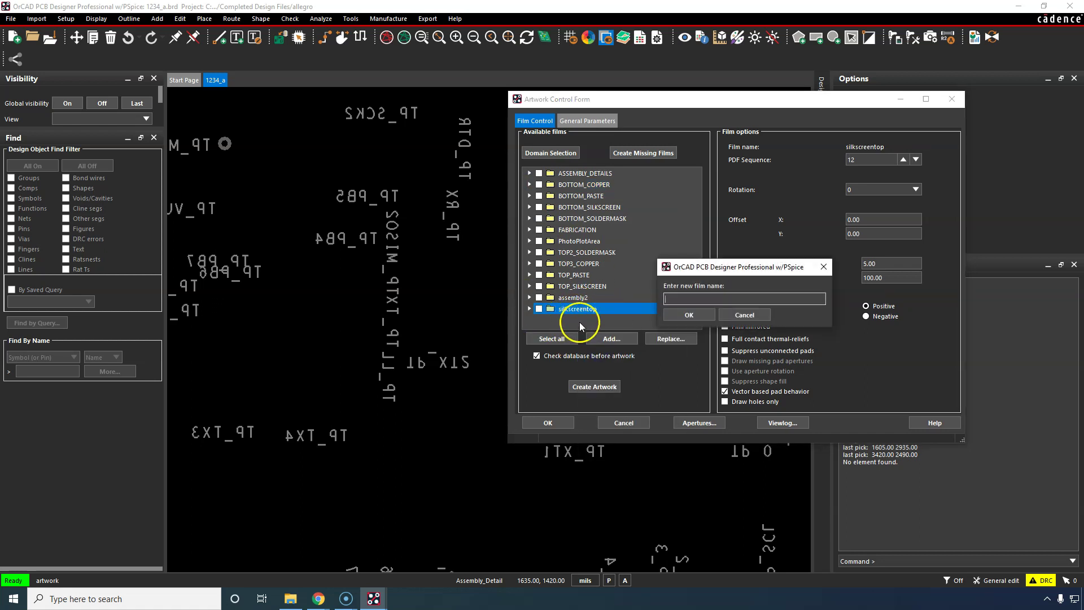
click(730, 299)
key(Return)
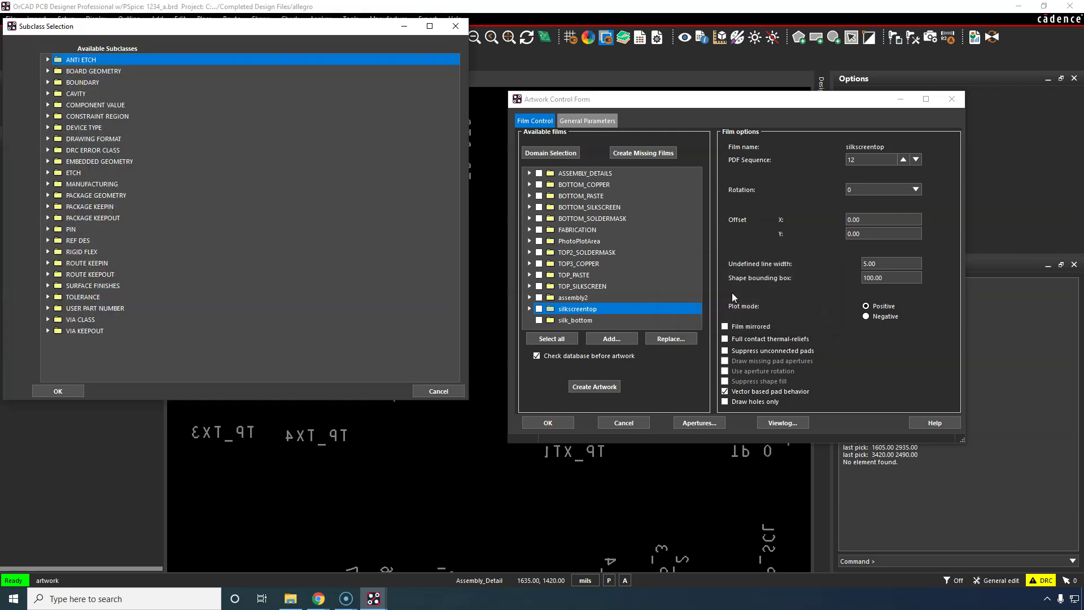
Include the PACKAGE GEOMETRY/SILKSCREEN_BOTTOM subclass in the new silk_bottom film.
click(48, 196)
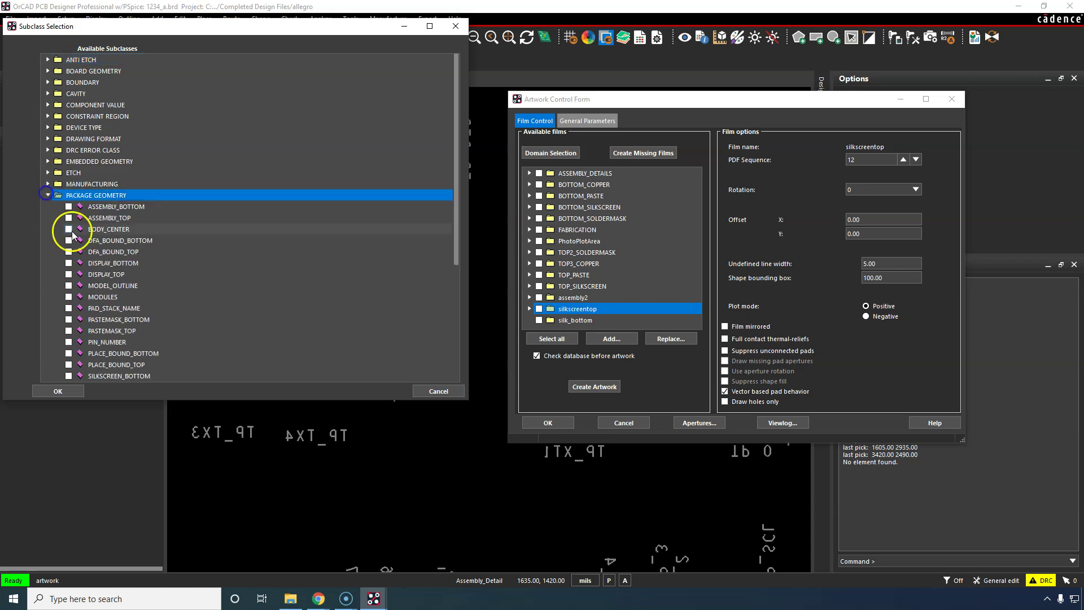
scroll(79, 283, down, 3)
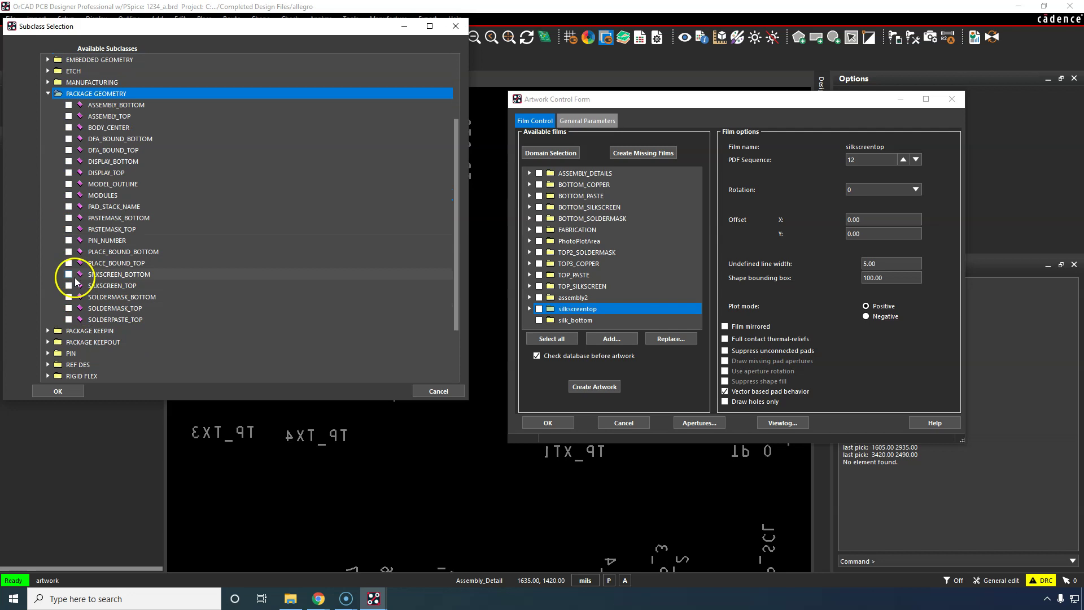
click(68, 276)
click(63, 391)
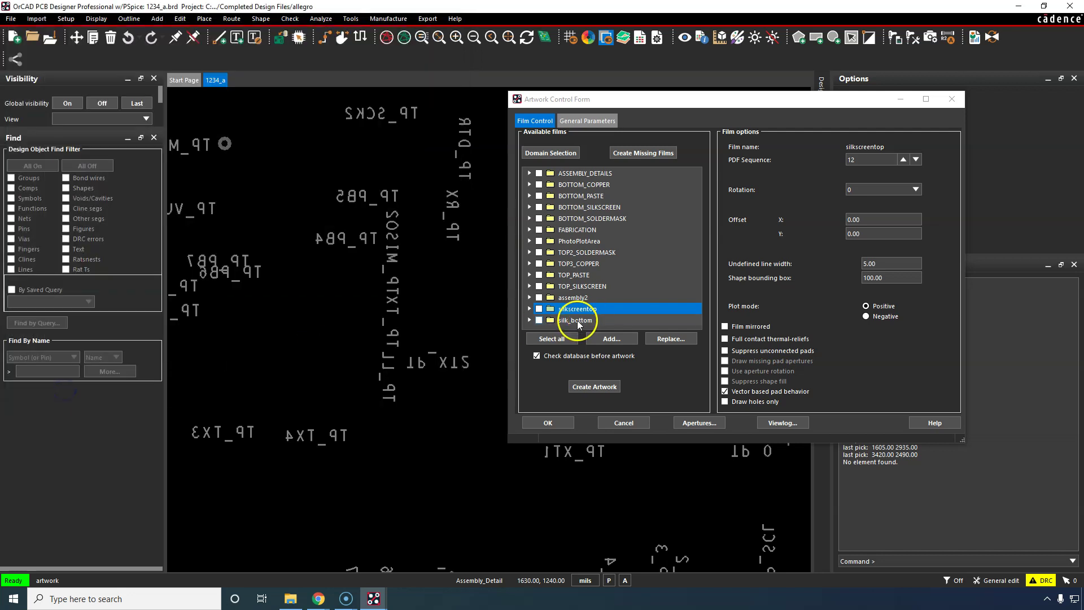
Expand the silk_bottom film and add the REF DES/SILKSCREEN_BOTTOM subclass to it.
click(530, 320)
click(584, 320)
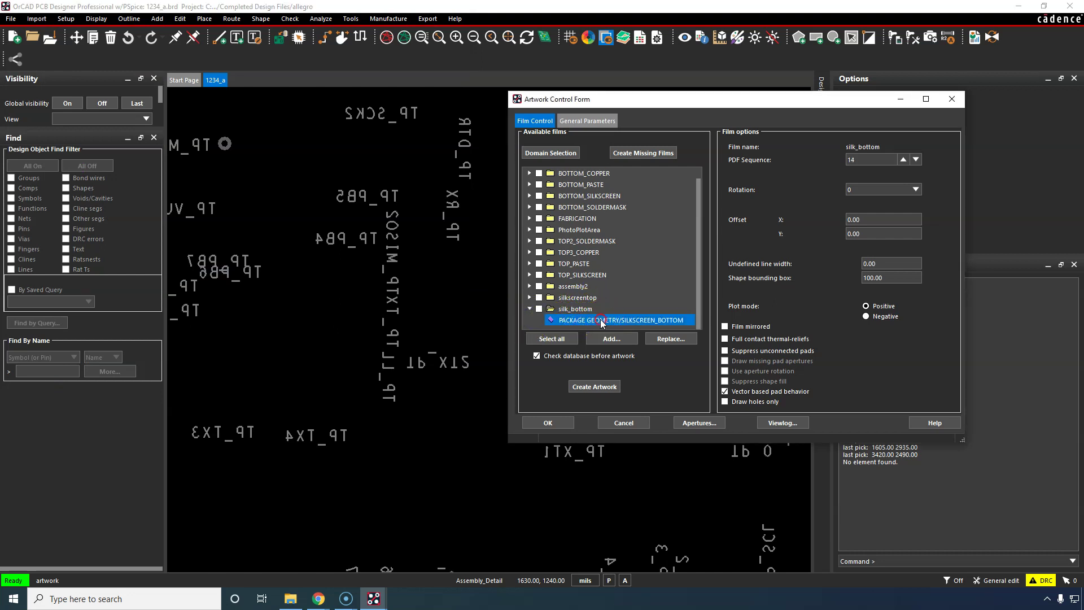
click(617, 326)
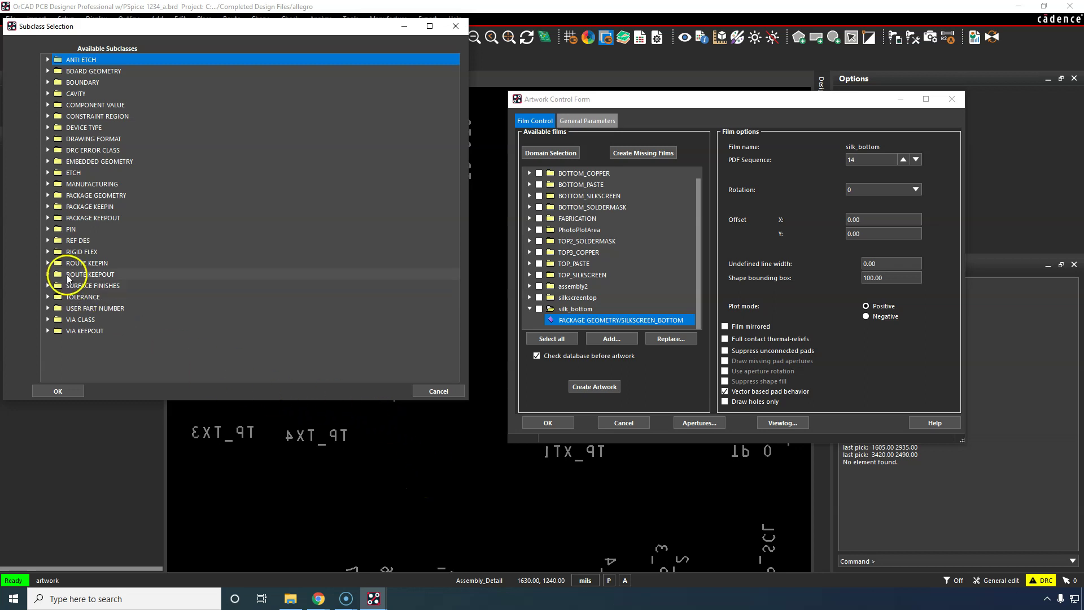
click(50, 240)
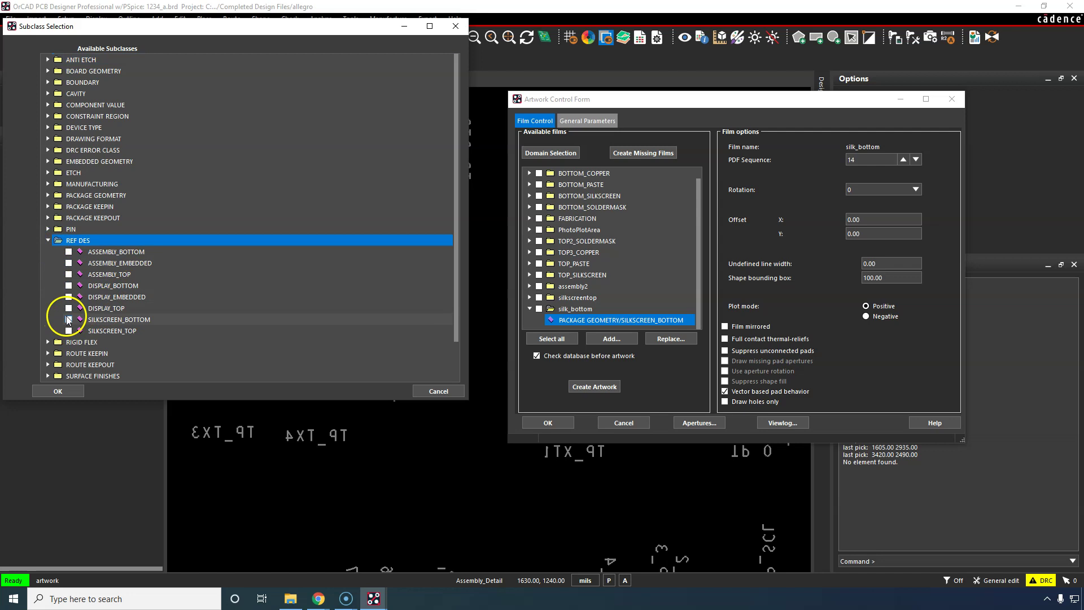
click(69, 319)
click(71, 389)
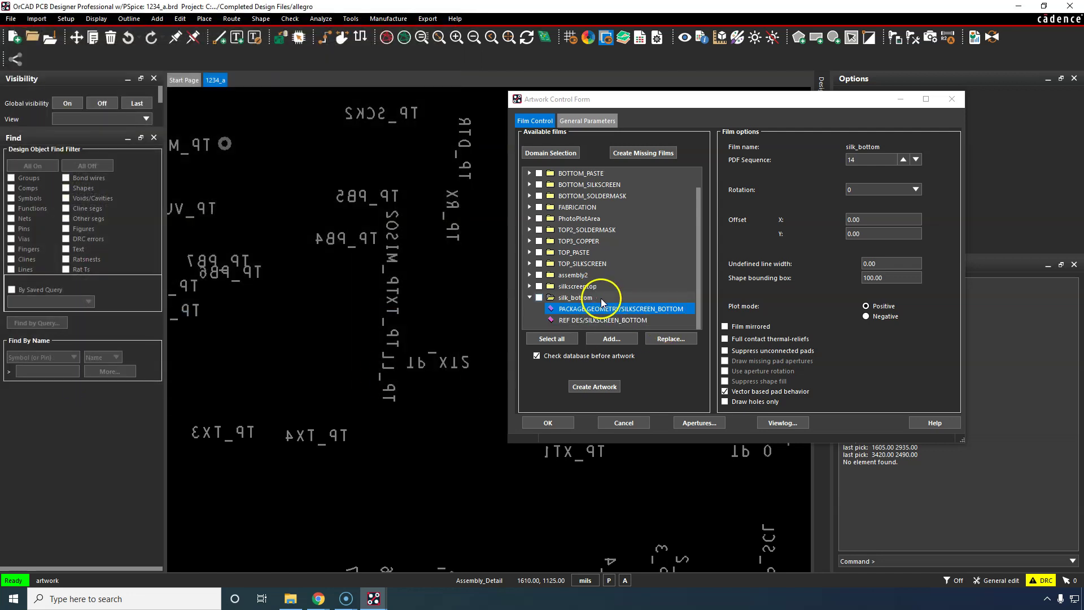
Display the TOP3_COPPER film for artwork check to view its copper on the board canvas.
right_click(591, 296)
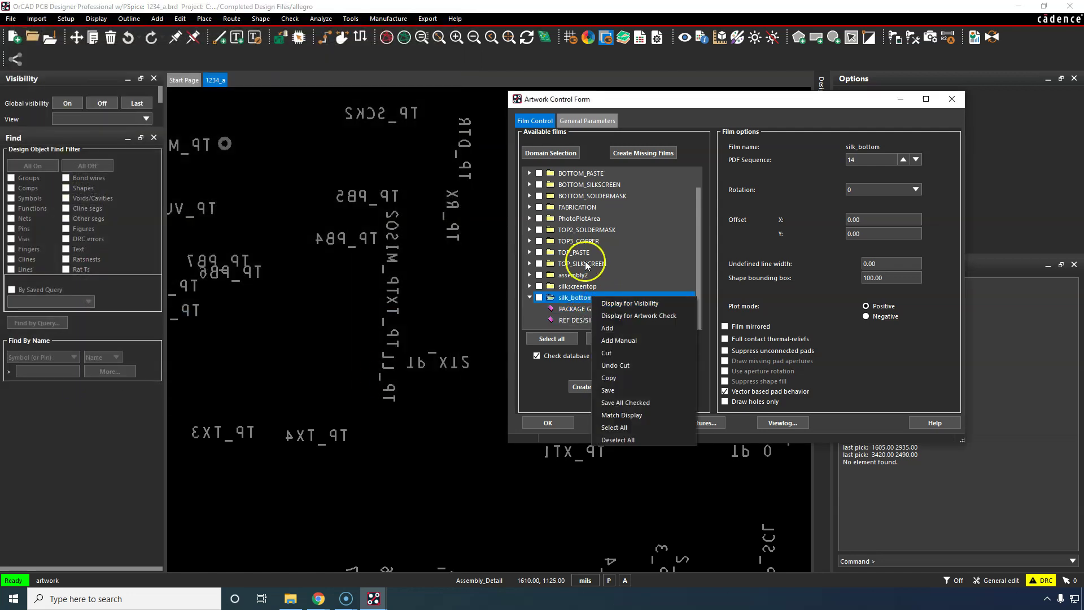
click(580, 240)
click(580, 222)
right_click(579, 222)
click(585, 242)
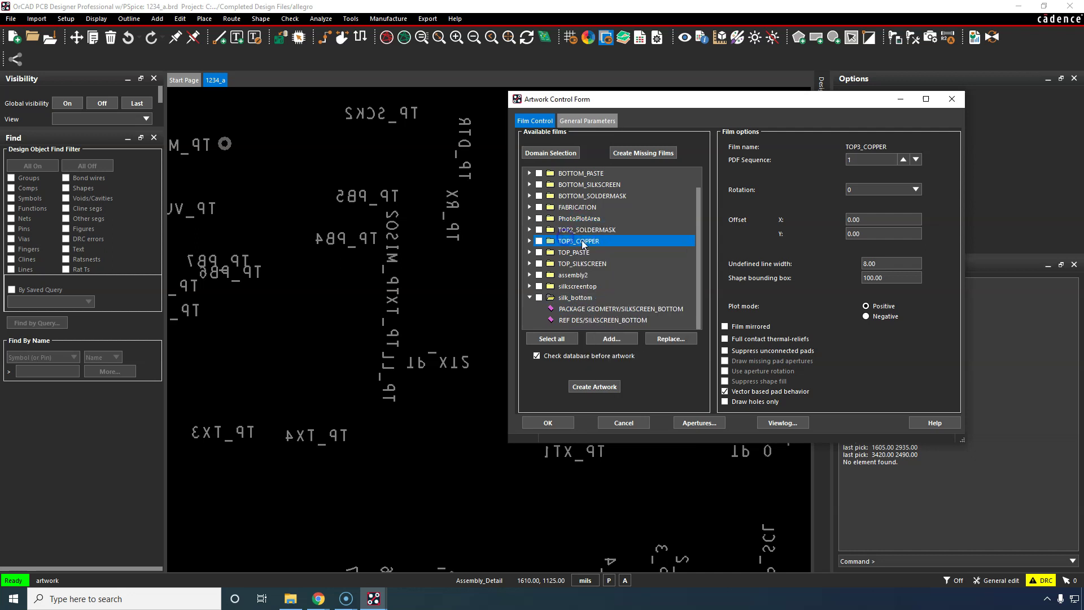
right_click(586, 244)
click(632, 264)
scroll(375, 235, down, 2)
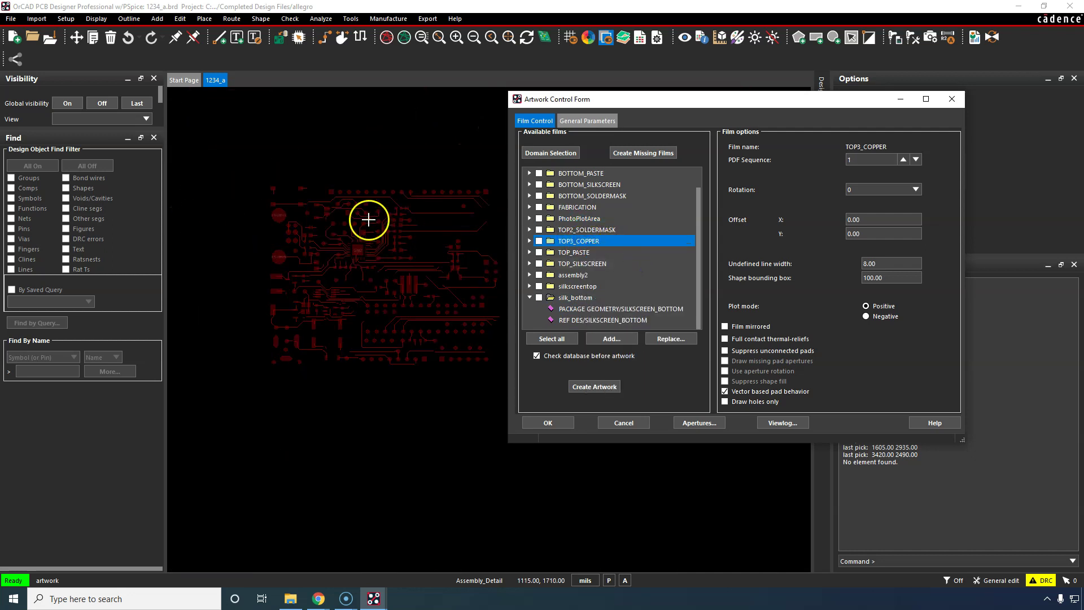
Collapse the silk_bottom film's subclasses and display that film for artwork check.
click(529, 297)
click(585, 320)
right_click(587, 319)
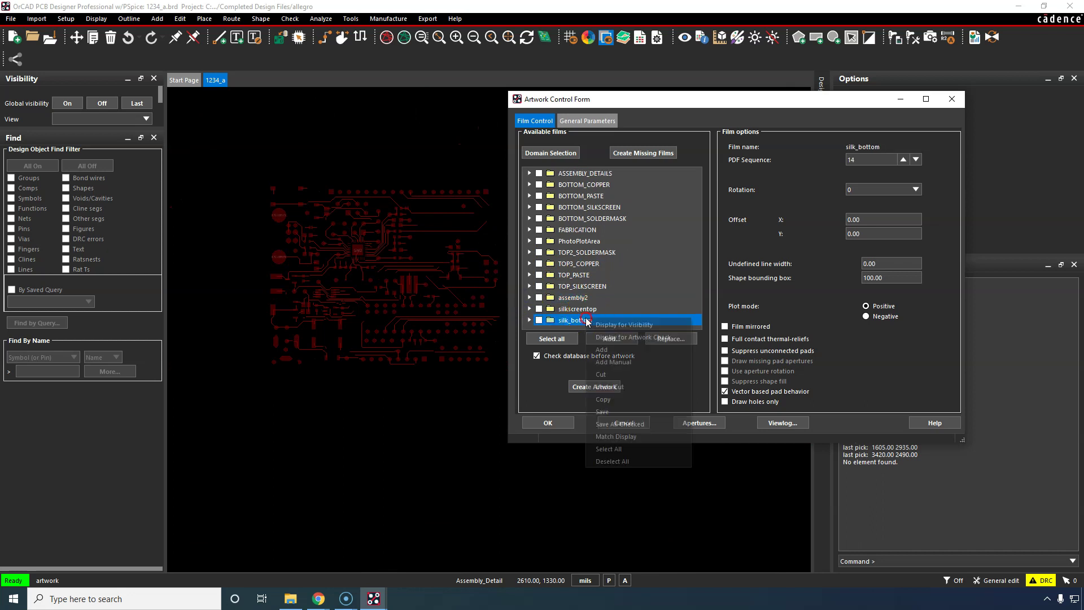
click(632, 338)
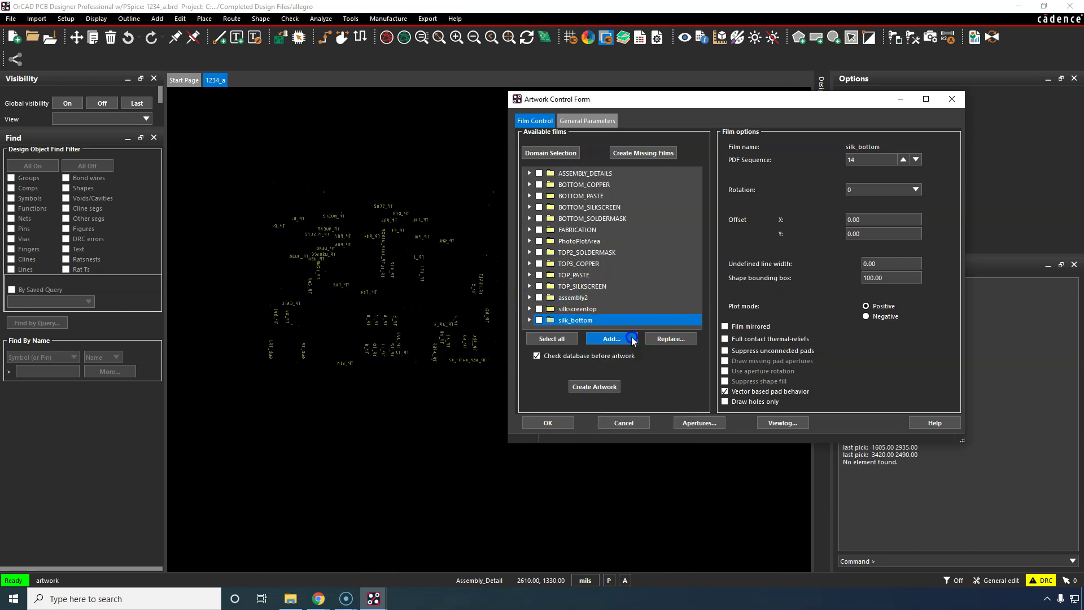
Inspect the silk_bottom labels across the board and review the subclasses included in the film.
scroll(312, 221, up, 3)
scroll(312, 220, down, 2)
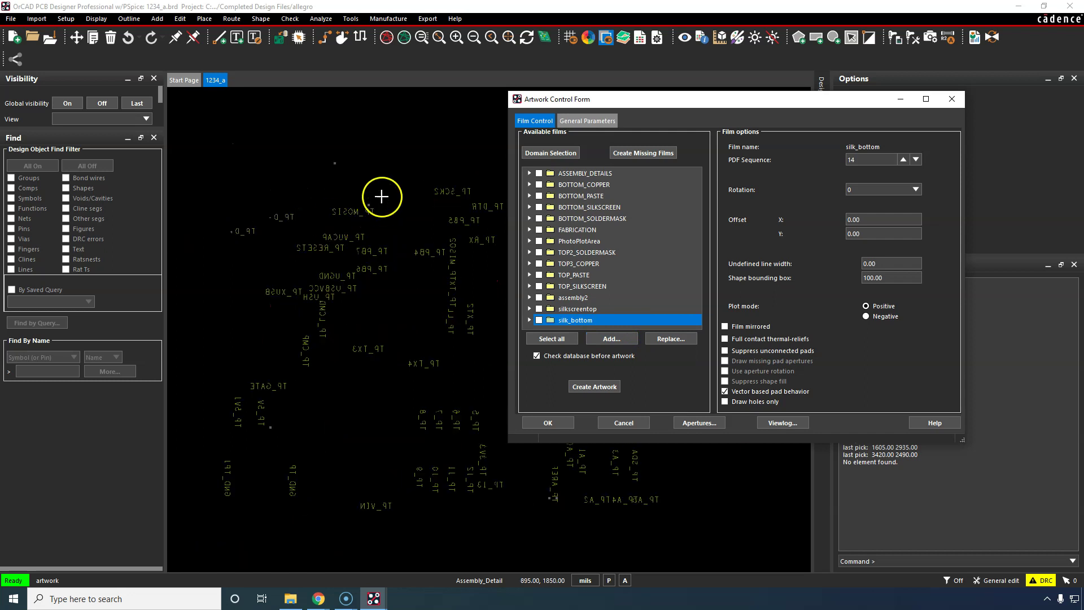
scroll(314, 145, up, 2)
scroll(346, 152, up, 3)
scroll(243, 125, down, 5)
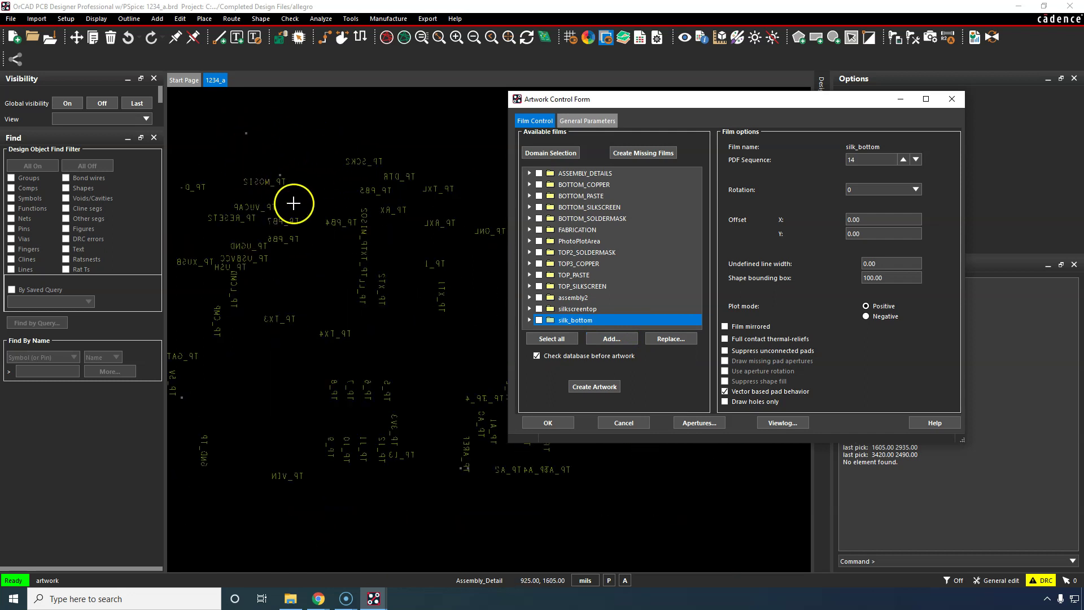
scroll(291, 192, up, 1)
scroll(279, 159, down, 1)
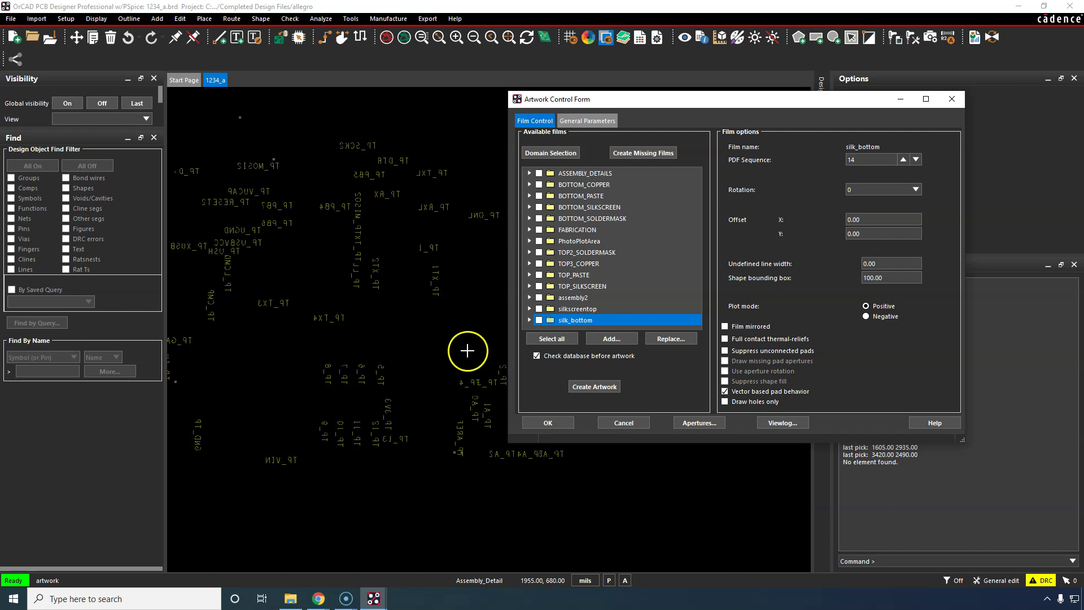
click(531, 320)
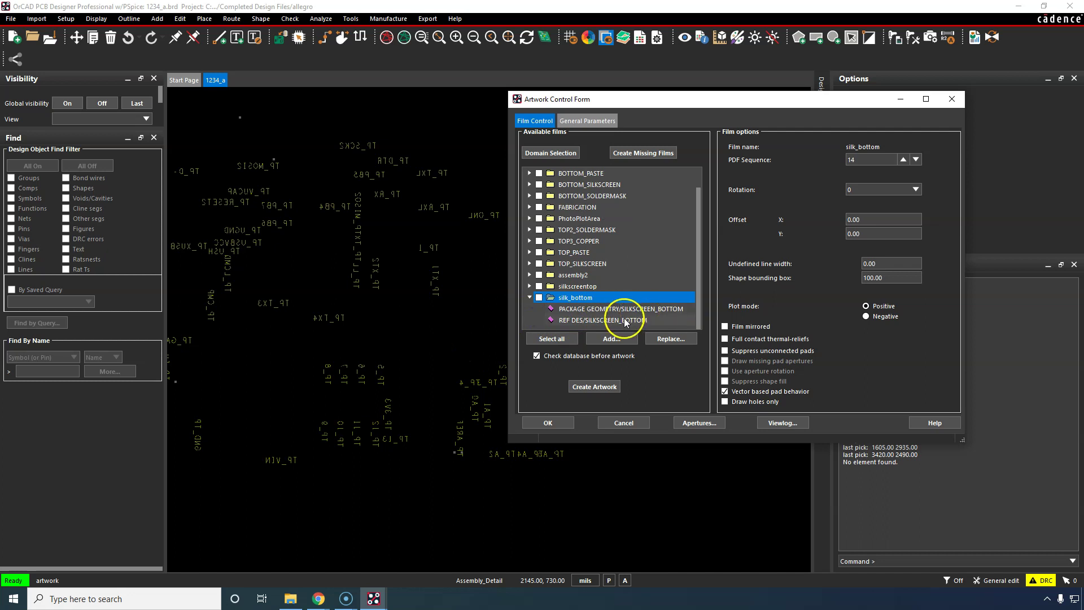
click(533, 297)
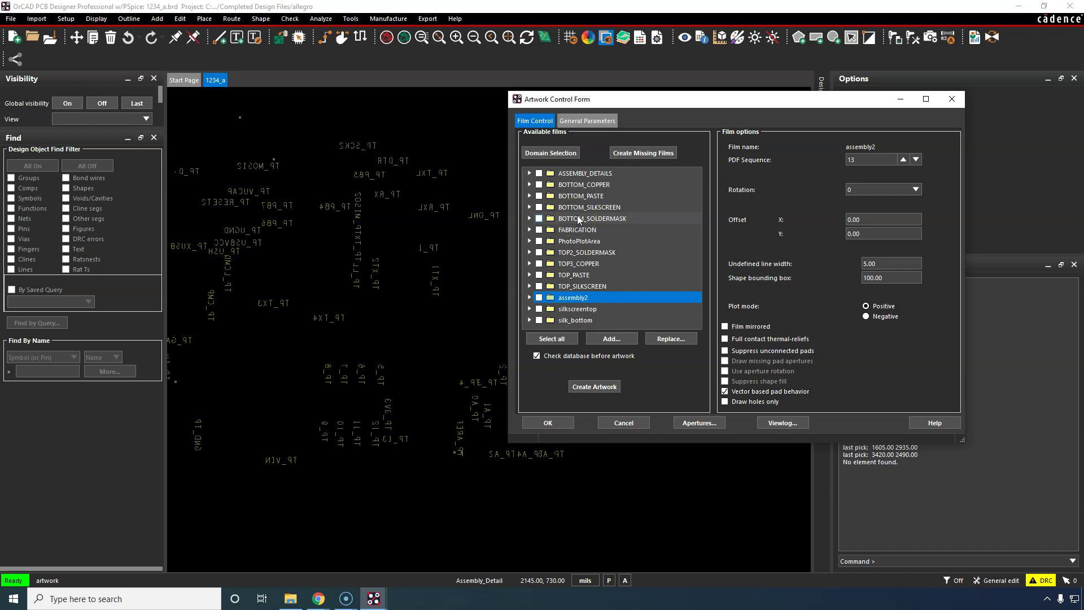
Expand the BOTTOM_SOLDERMASK film to review its subclasses and display it for artwork check.
click(529, 218)
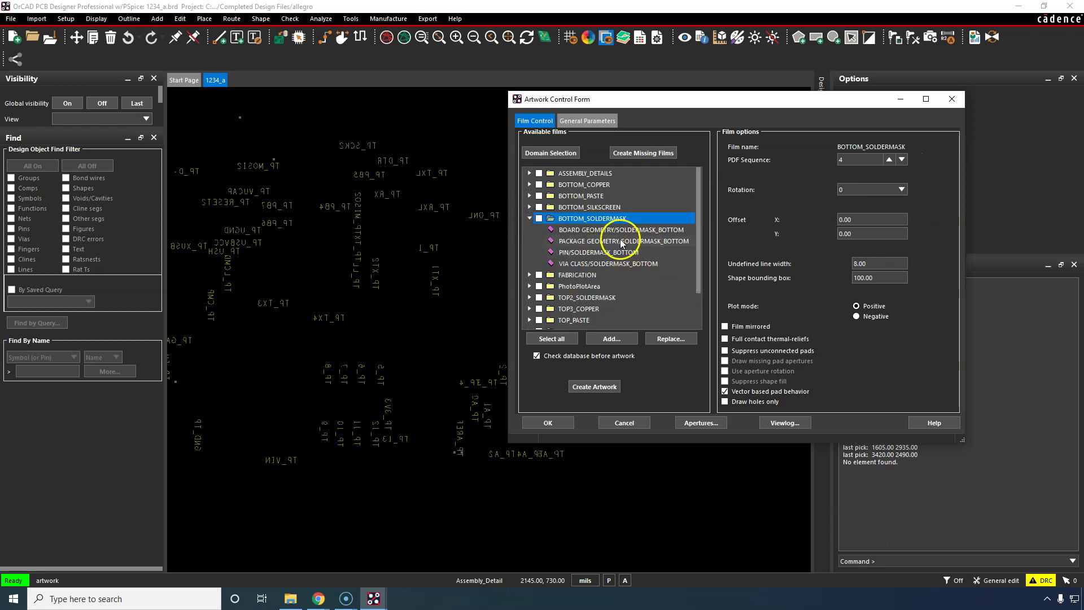
scroll(418, 210, down, 2)
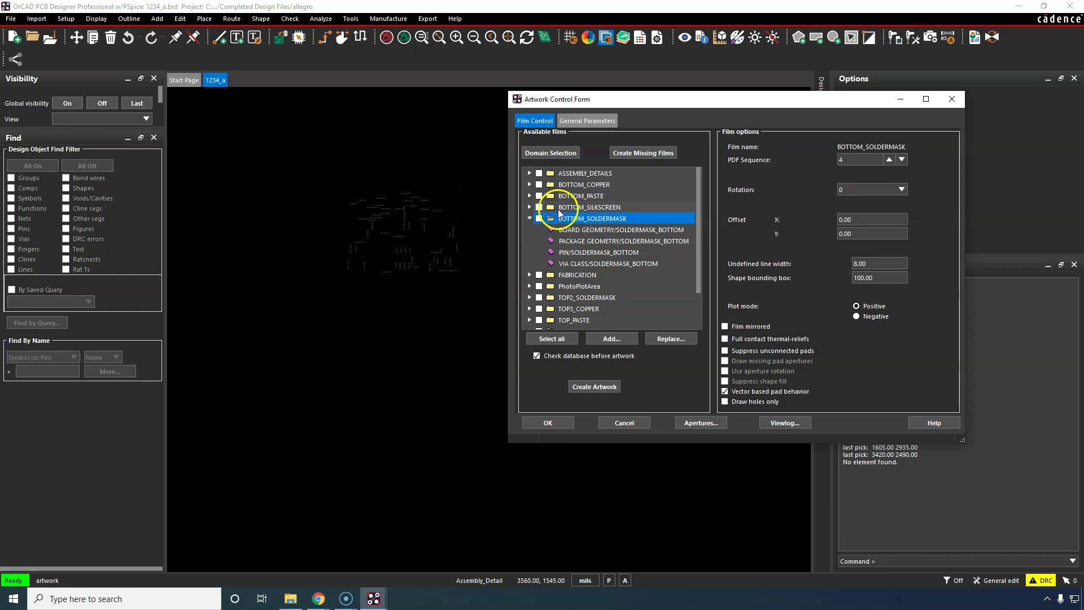
right_click(616, 234)
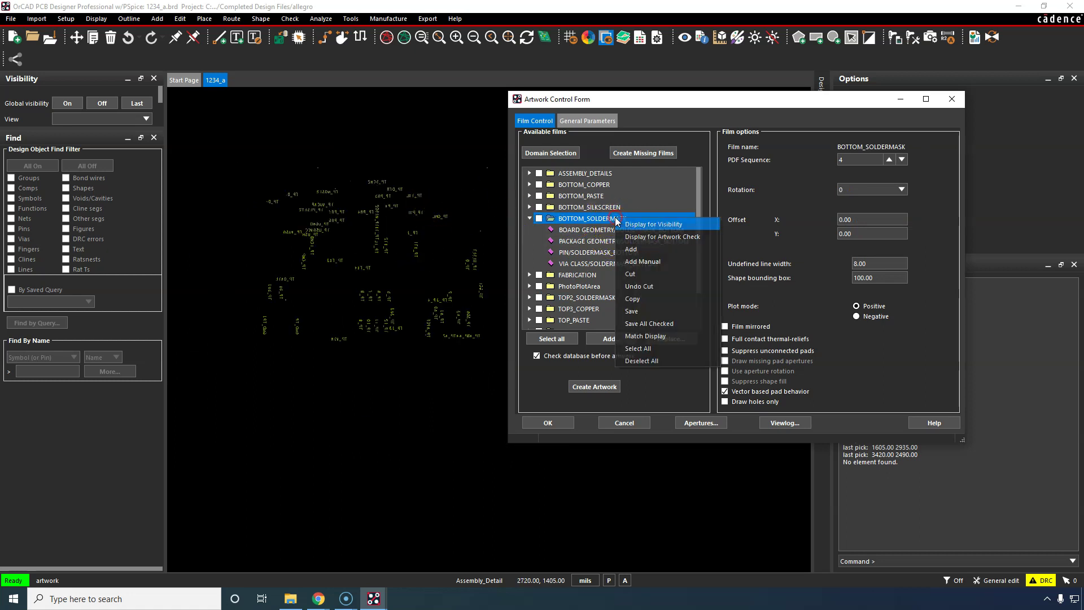
click(659, 238)
scroll(345, 176, up, 1)
scroll(345, 177, down, 1)
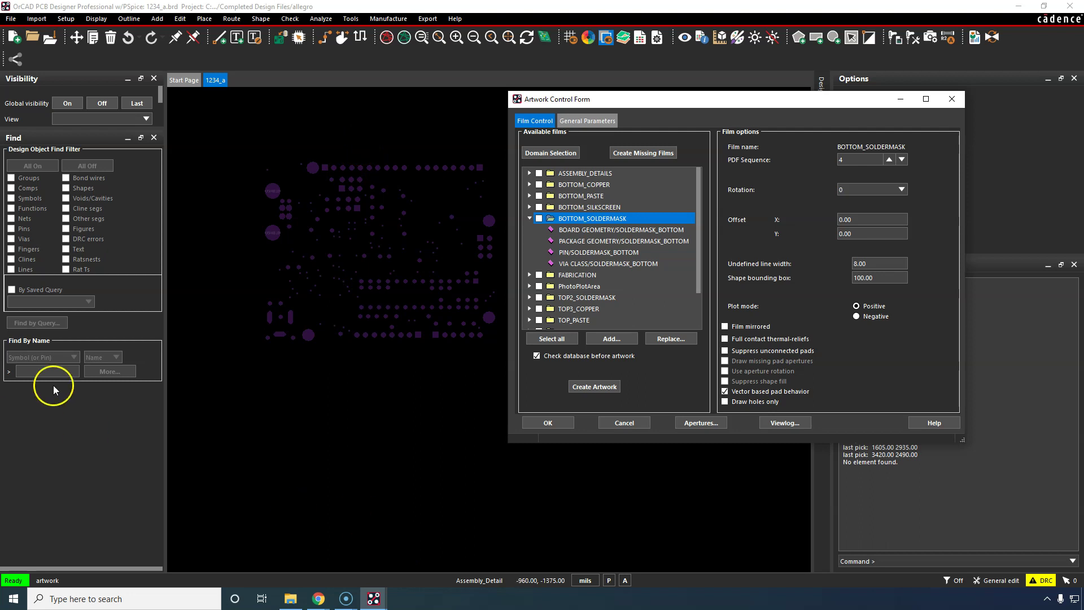
Switch to the browser and examine the green board photo in the silkscreen article.
click(316, 603)
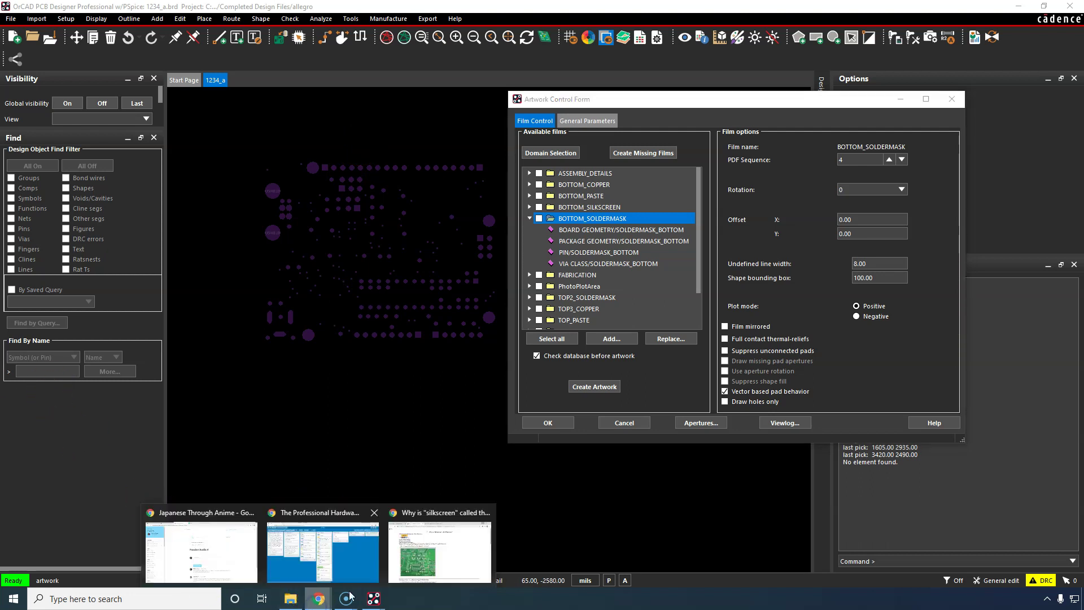
click(440, 545)
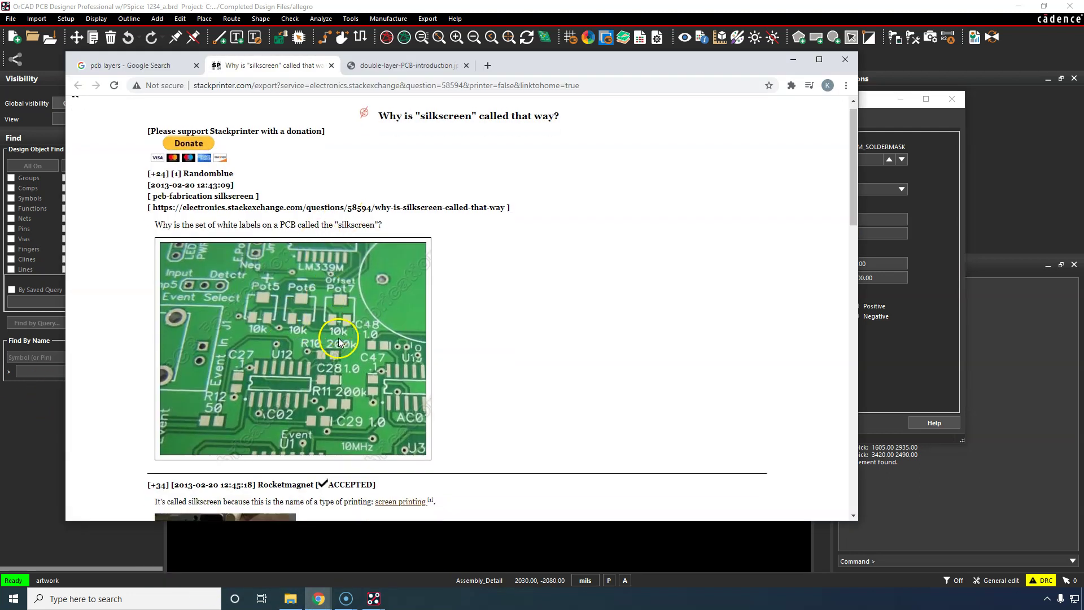
scroll(417, 242, down, 2)
click(438, 244)
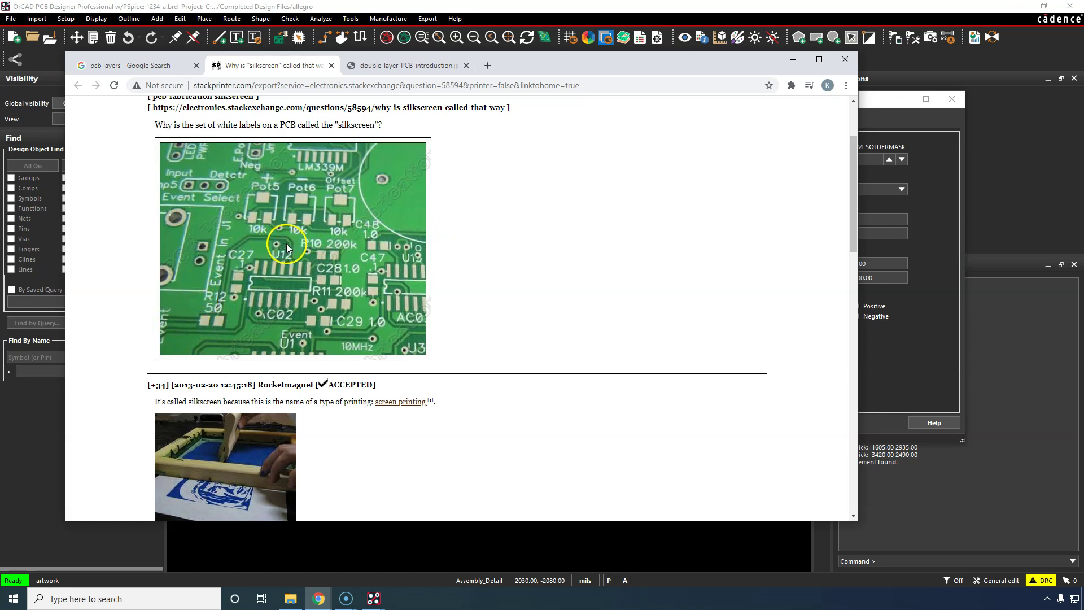
Preview the 8-Layer PCB Stack-up Guidelines image from the "pcb layers" results, and return to the silkscreen article.
click(169, 65)
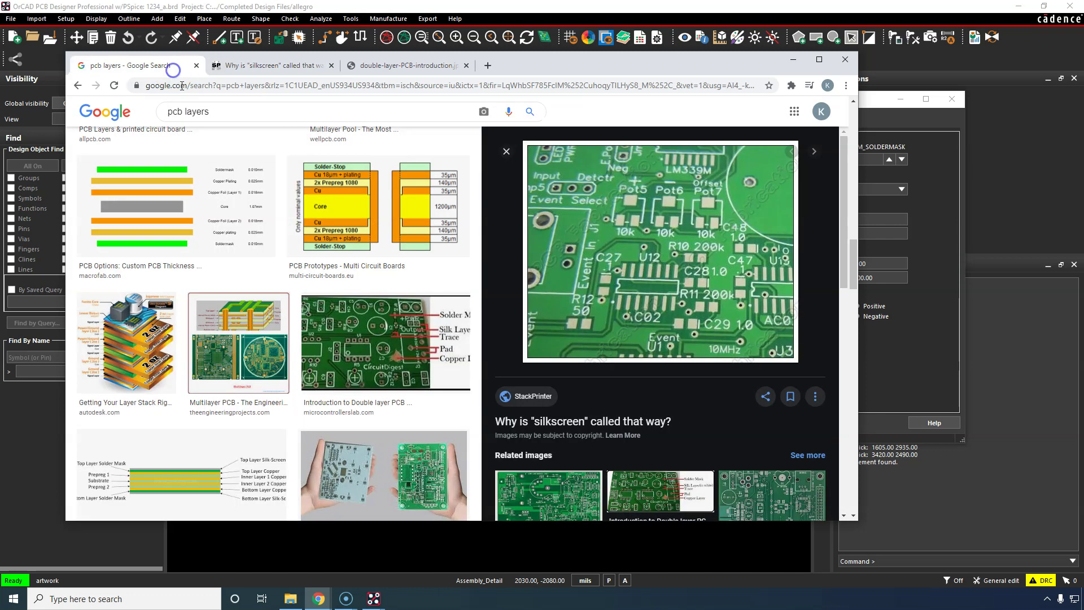
scroll(403, 338, down, 10)
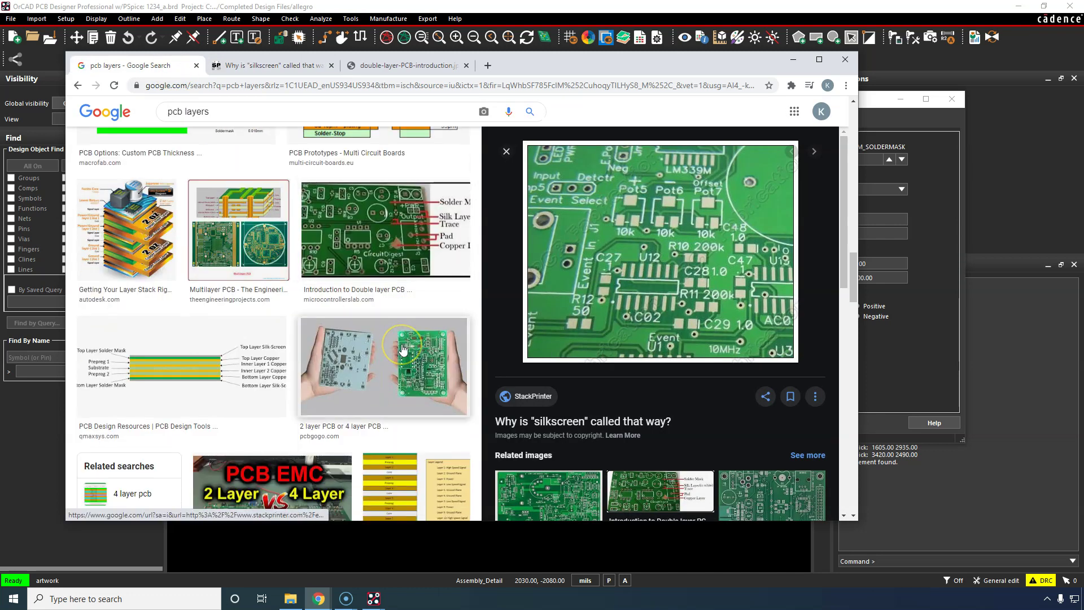
scroll(402, 350, up, 4)
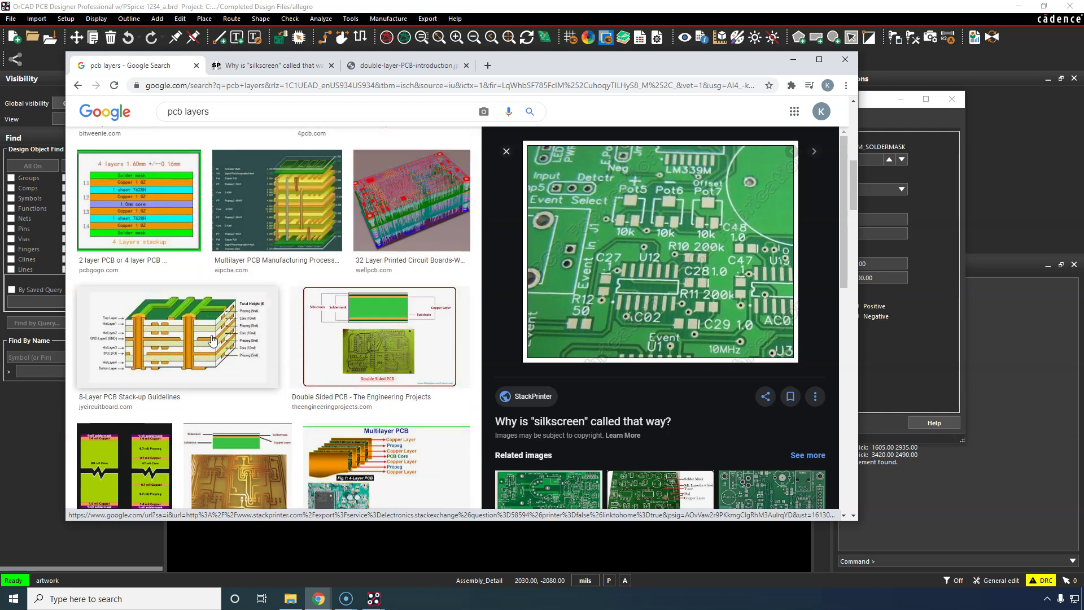
click(212, 341)
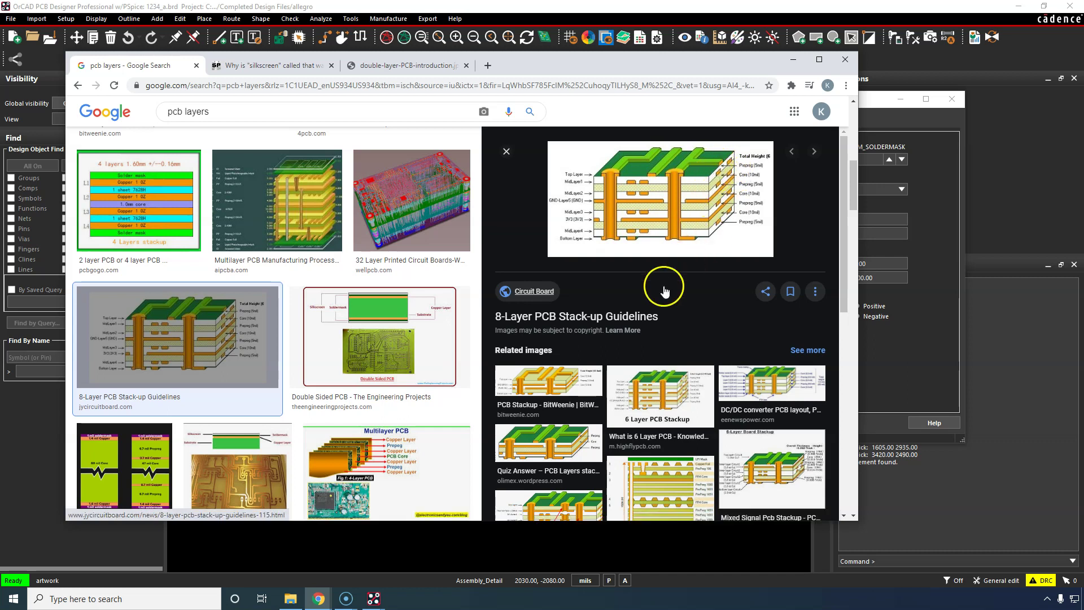
scroll(375, 214, up, 5)
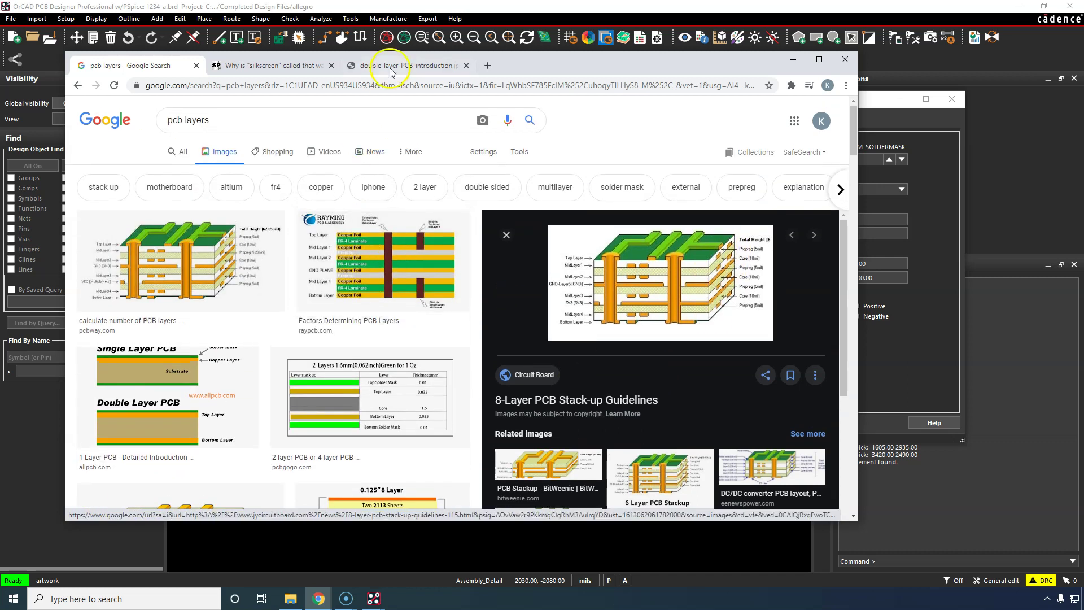
click(271, 65)
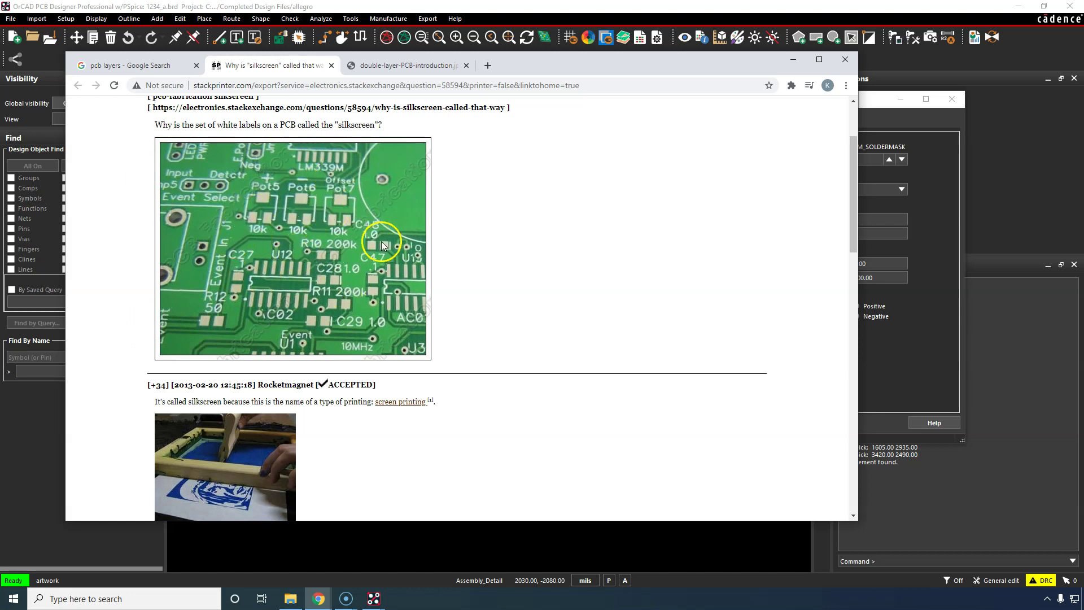
Examine the silkscreen, exposed pads and soldermask in the purple board photo near the end of the silkscreen article.
scroll(499, 251, down, 10)
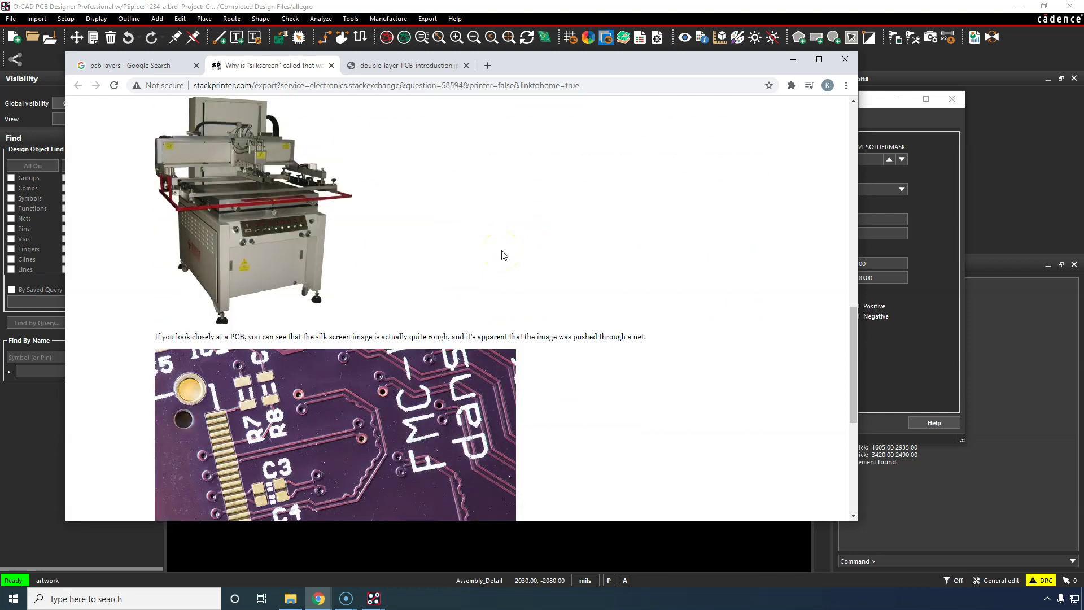
scroll(502, 251, down, 6)
scroll(502, 251, up, 2)
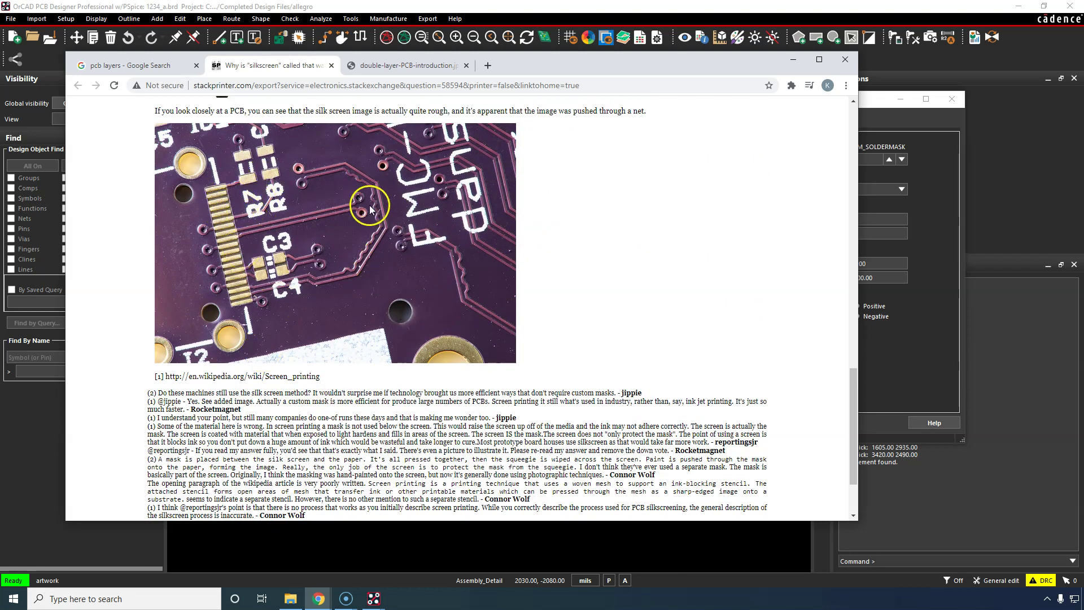
scroll(364, 285, up, 2)
scroll(364, 285, down, 6)
scroll(364, 289, up, 4)
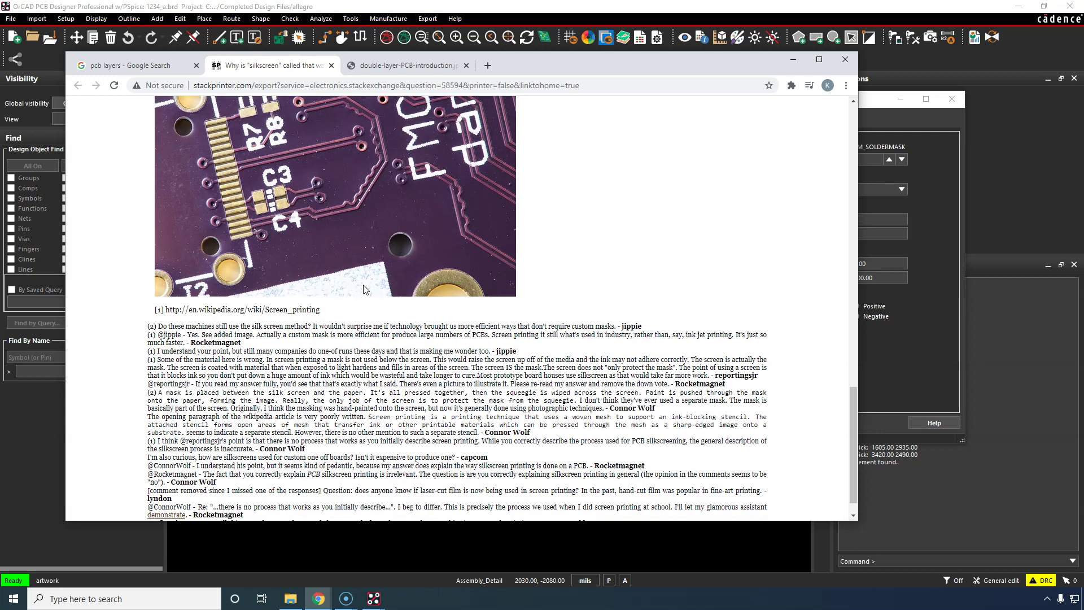
scroll(363, 289, up, 5)
scroll(363, 289, down, 3)
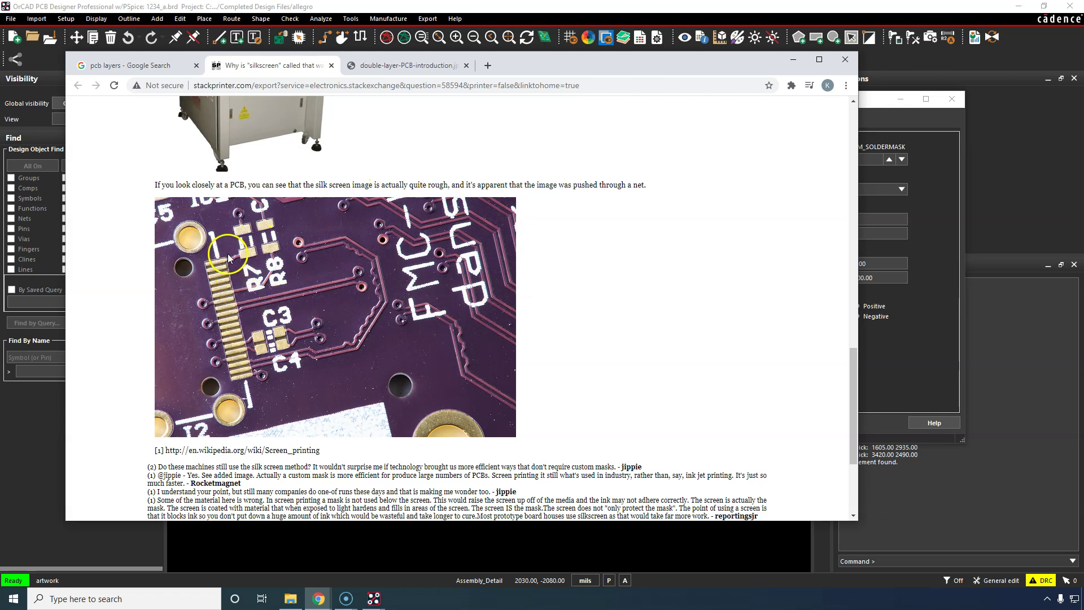
drag(528, 65, 579, 83)
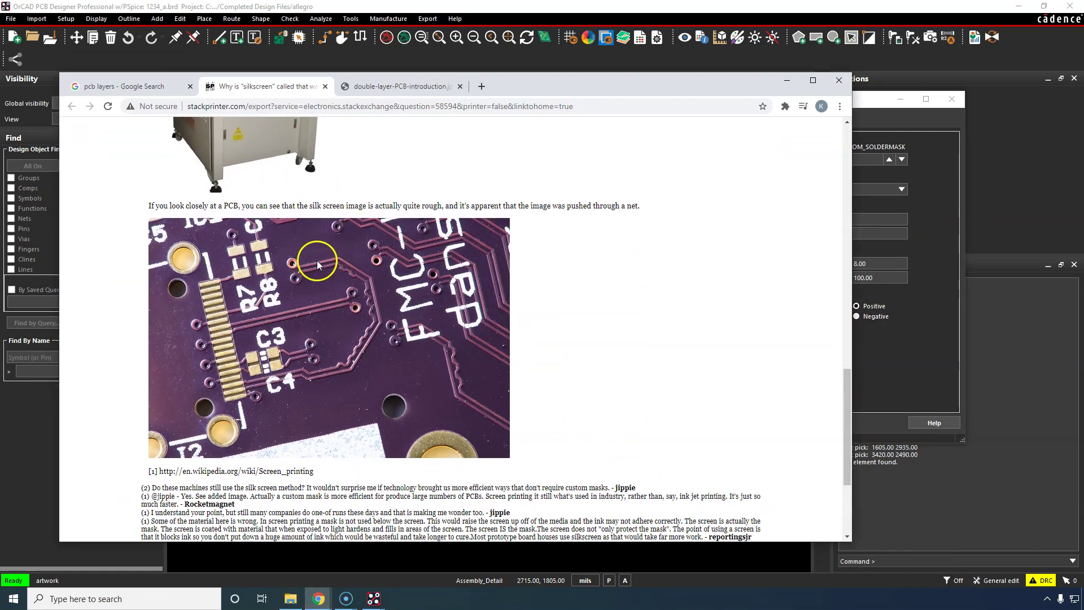
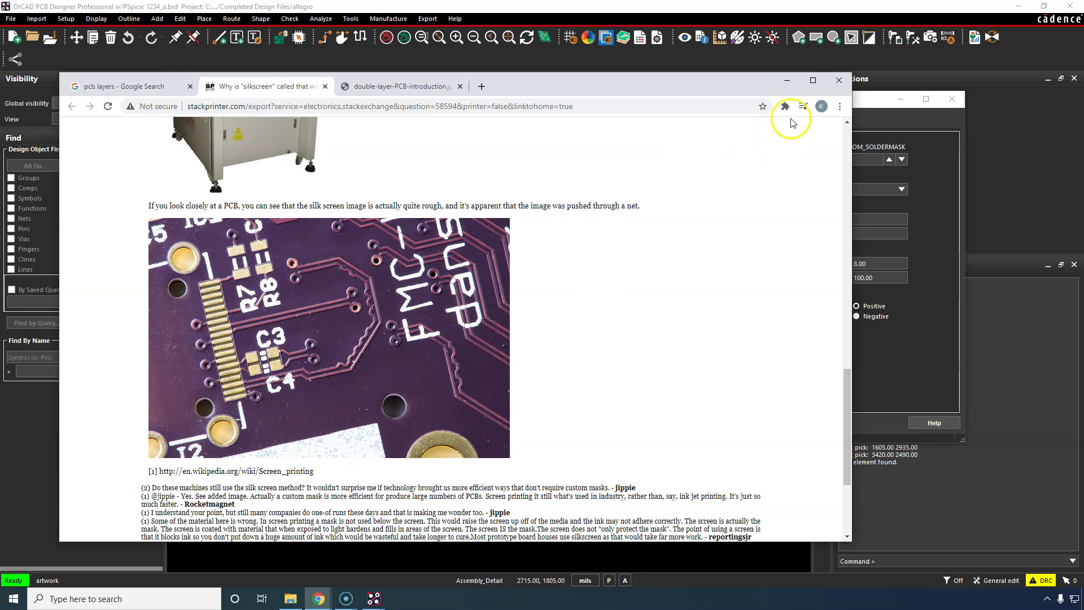
Compare the bottom soldermask pads on the layout with the purple board photo by moving the browser window aside.
drag(709, 89, 2, 105)
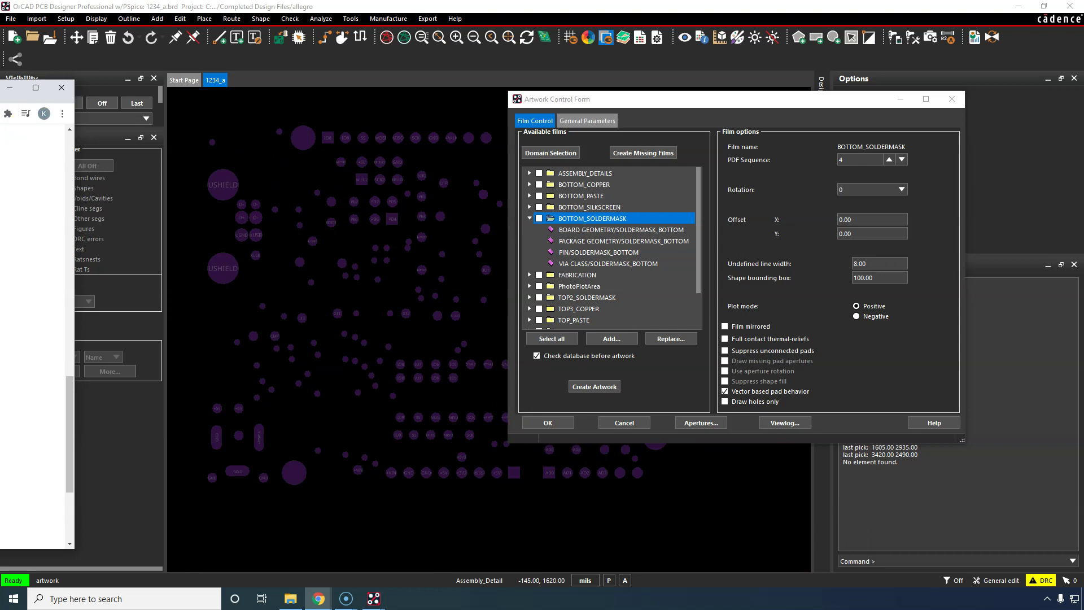
drag(0, 88, 1015, 59)
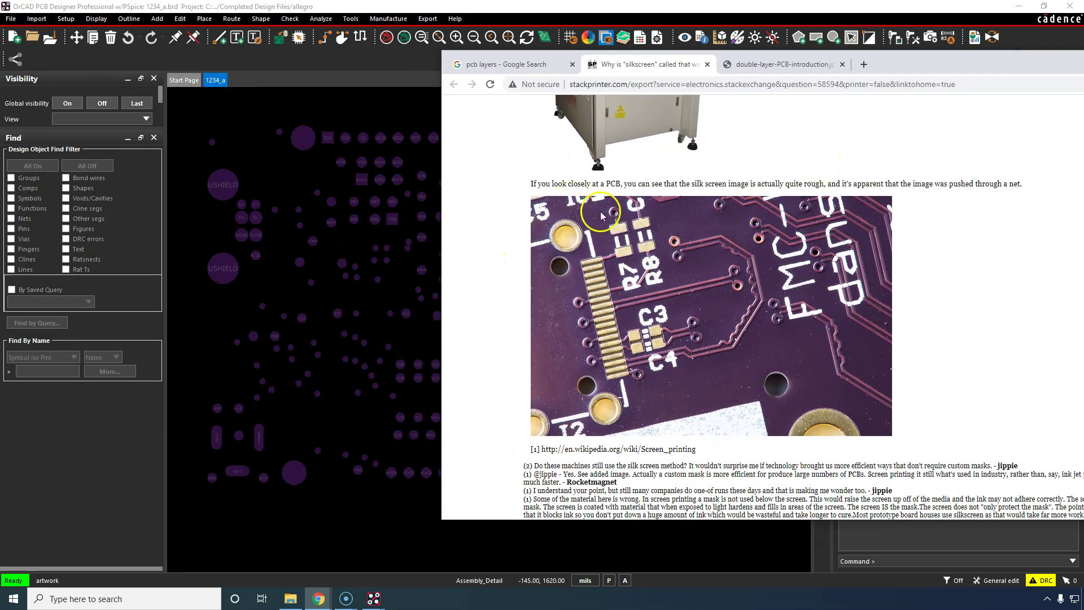
scroll(218, 177, up, 1)
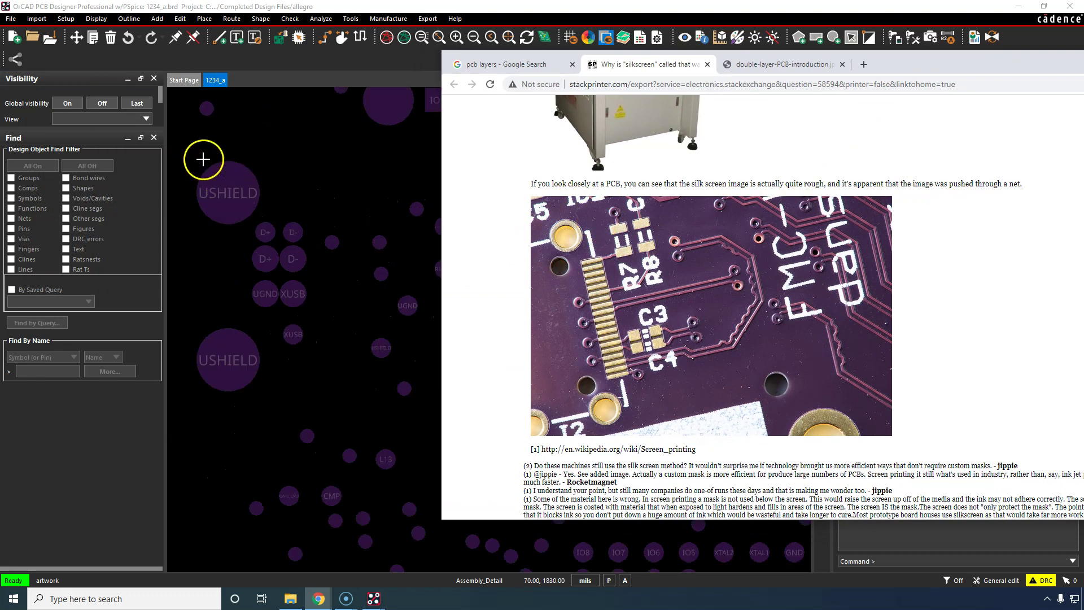
scroll(243, 195, down, 1)
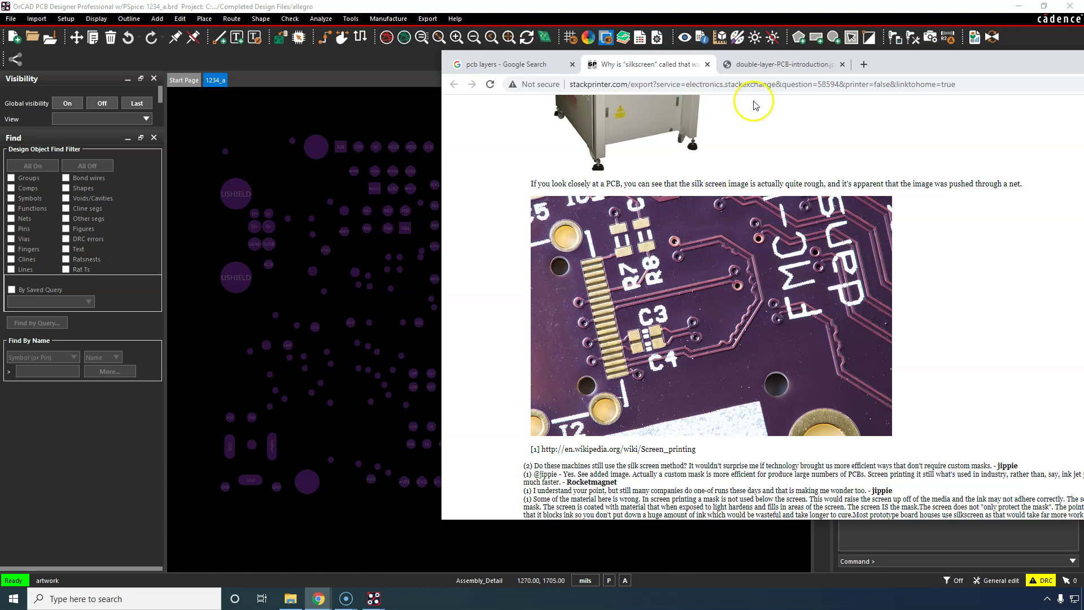
drag(1015, 63, 0, 56)
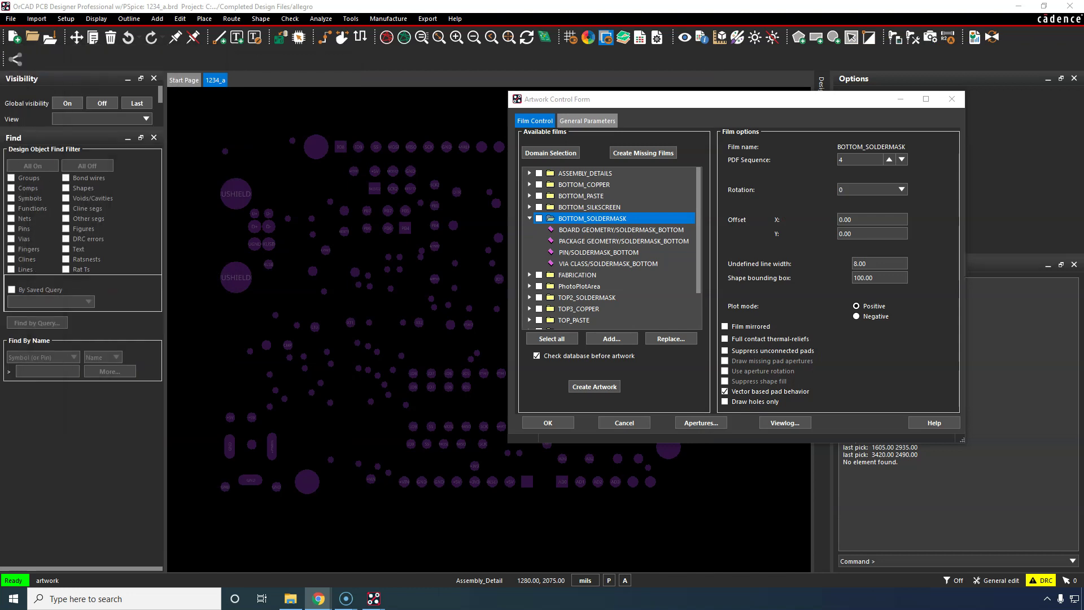
Review the BOARD GEOMETRY/SOLDERMASK_BOTTOM subclass in the BOTTOM_SOLDERMASK film and collapse that film.
click(593, 230)
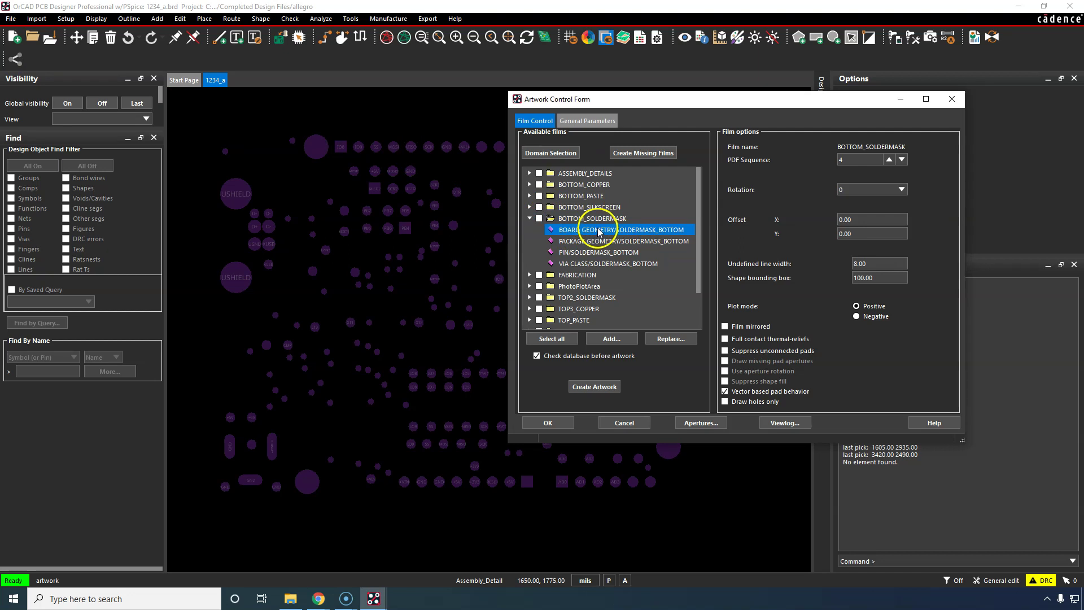
click(610, 220)
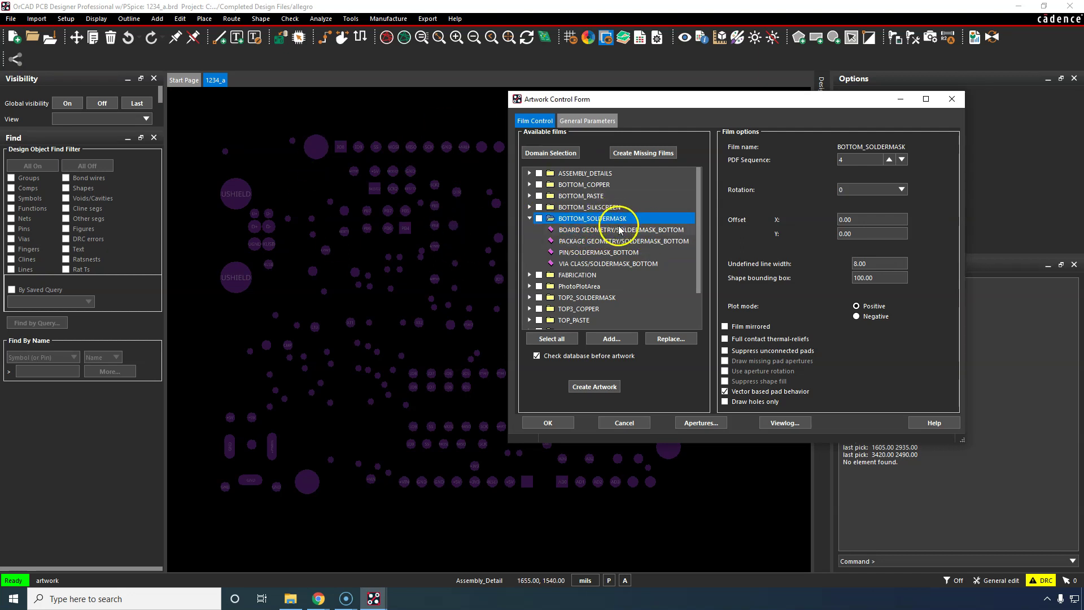
click(620, 229)
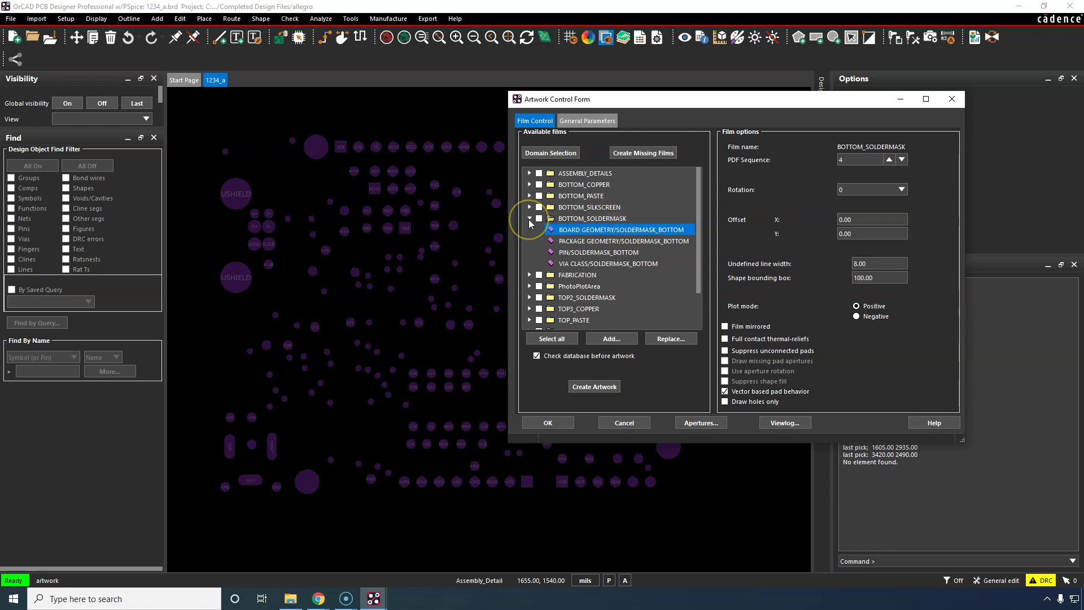
click(529, 220)
Add a new film with a name beginning with zbottom_, containing the PACKAGE GEOMETRY/SOLDERMASK_BOTTOM subclass.
click(587, 320)
right_click(587, 320)
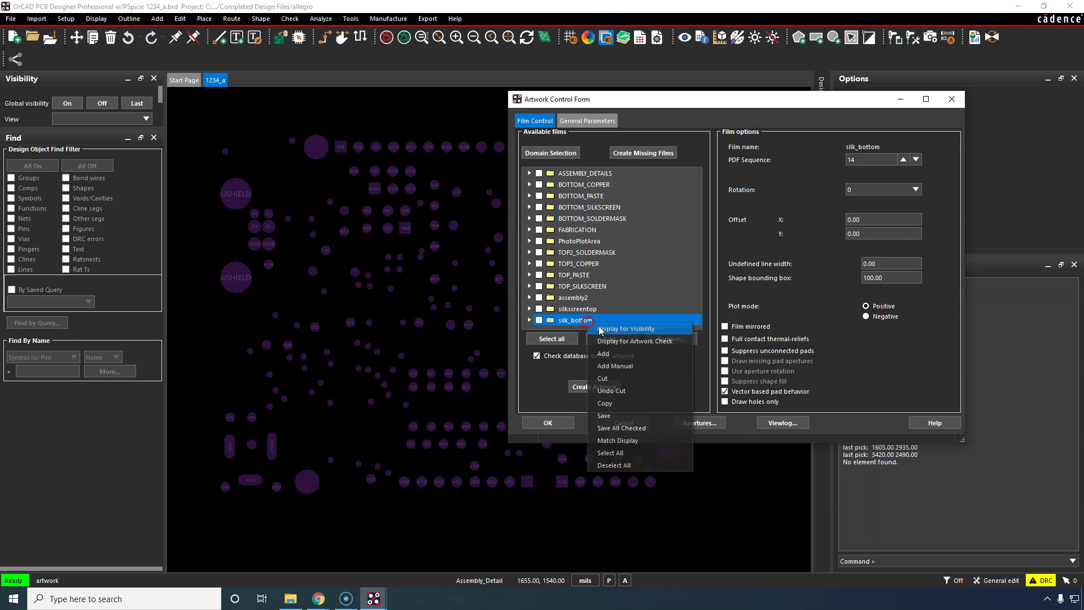
click(620, 355)
click(736, 299)
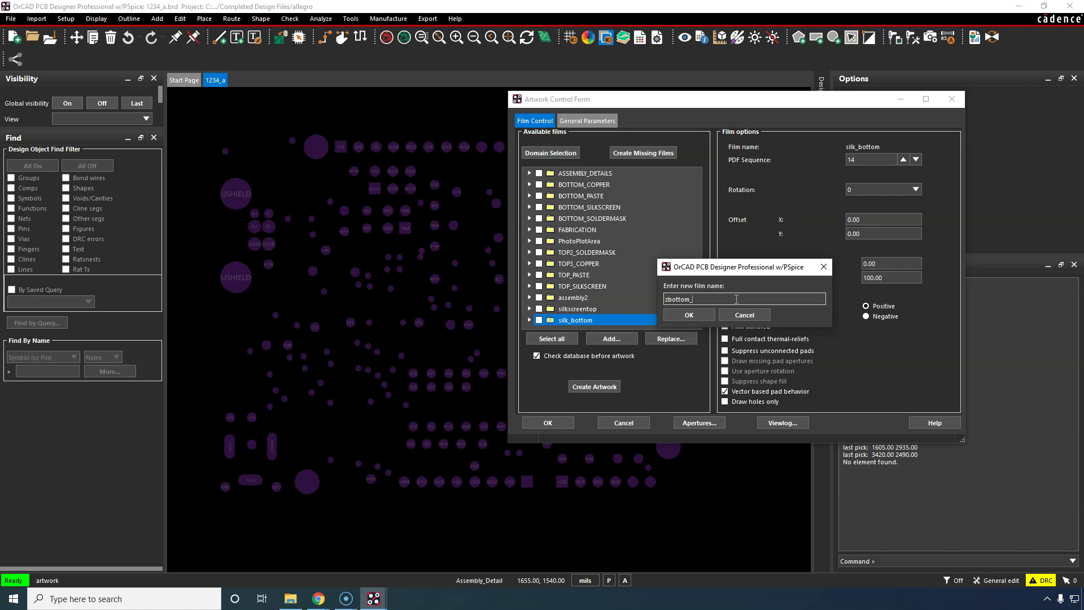
key(Return)
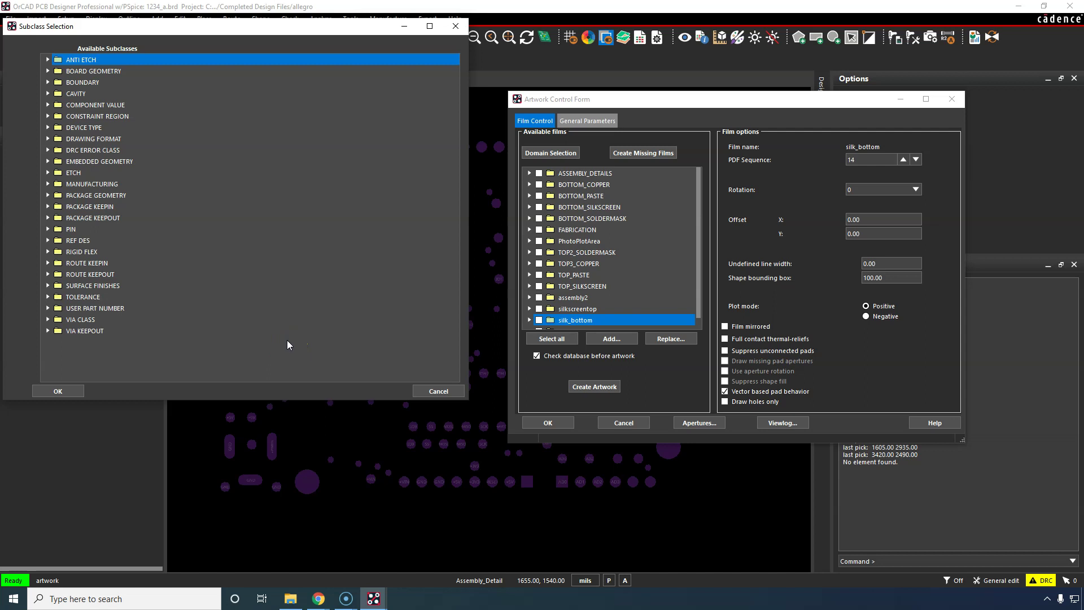
click(48, 195)
scroll(182, 249, down, 2)
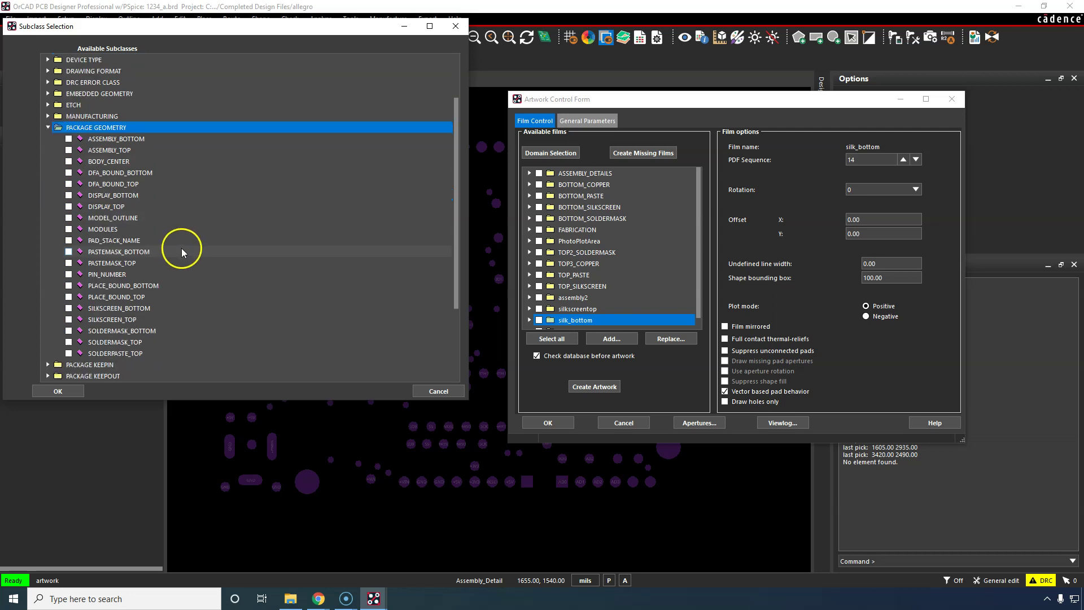
click(69, 334)
click(58, 392)
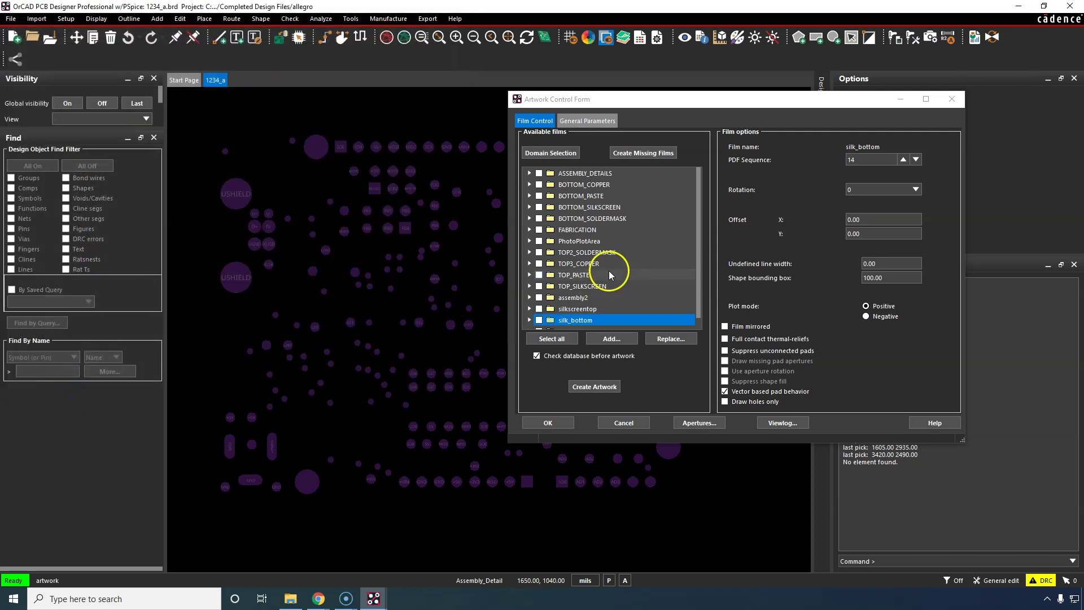
Switch to the browser and return to the green board photo at the start of the silkscreen article.
key(alt+Tab)
drag(623, 52, 799, 58)
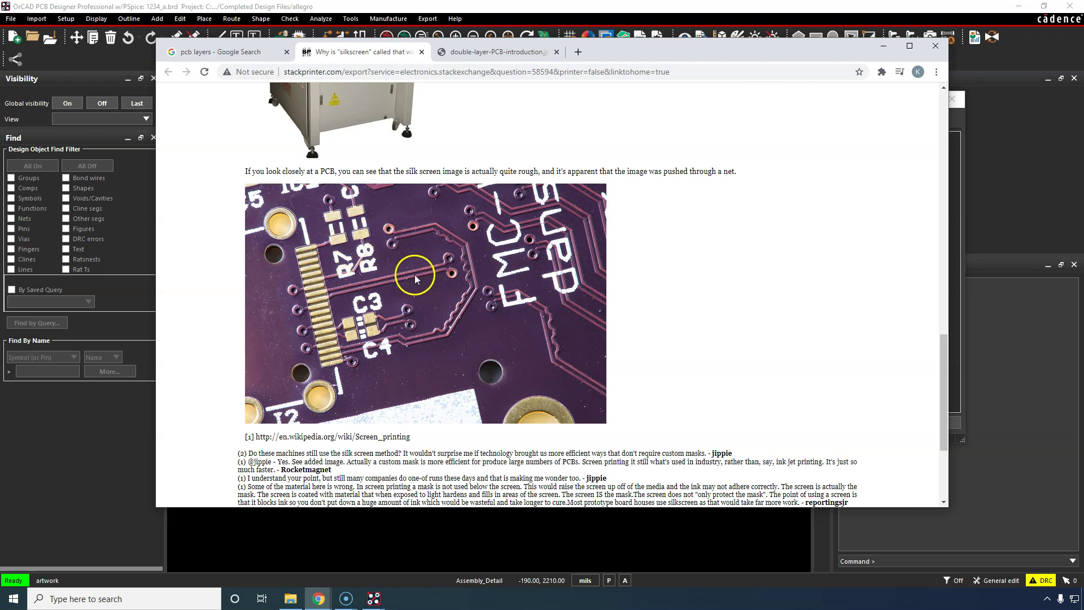
scroll(453, 223, up, 15)
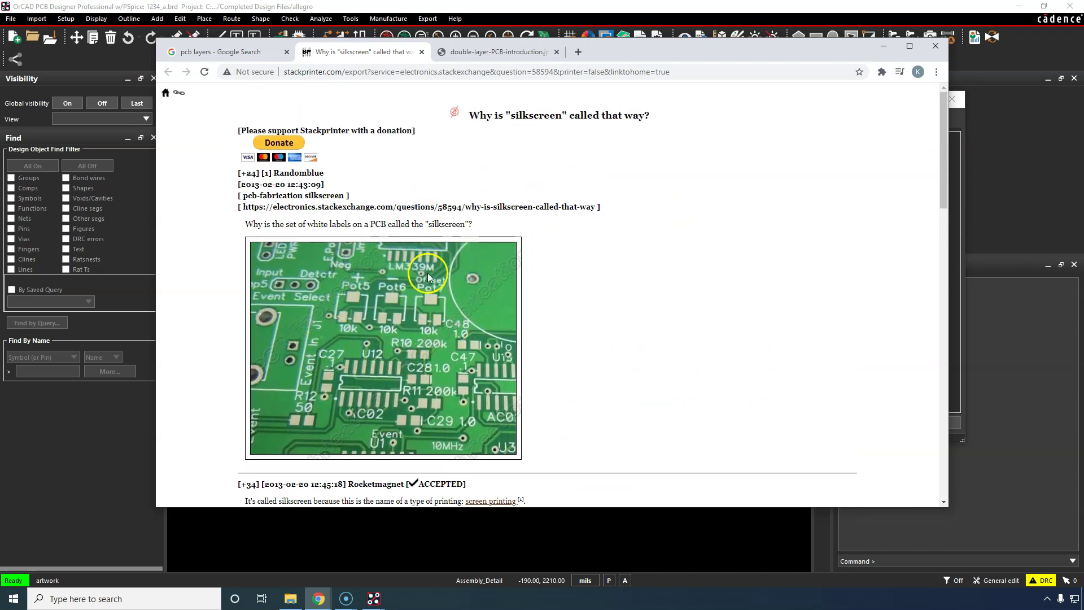
Leave the silkscreen web page for OrCAD PCB Designer and display the zbottom_soldermask film for artwork check.
scroll(461, 276, down, 1)
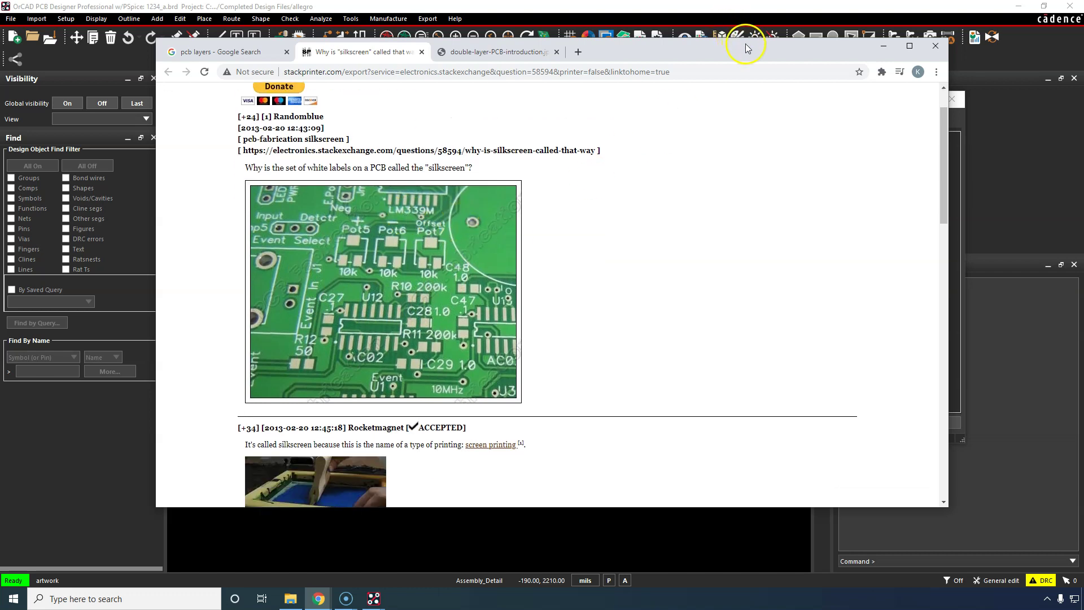
click(738, 36)
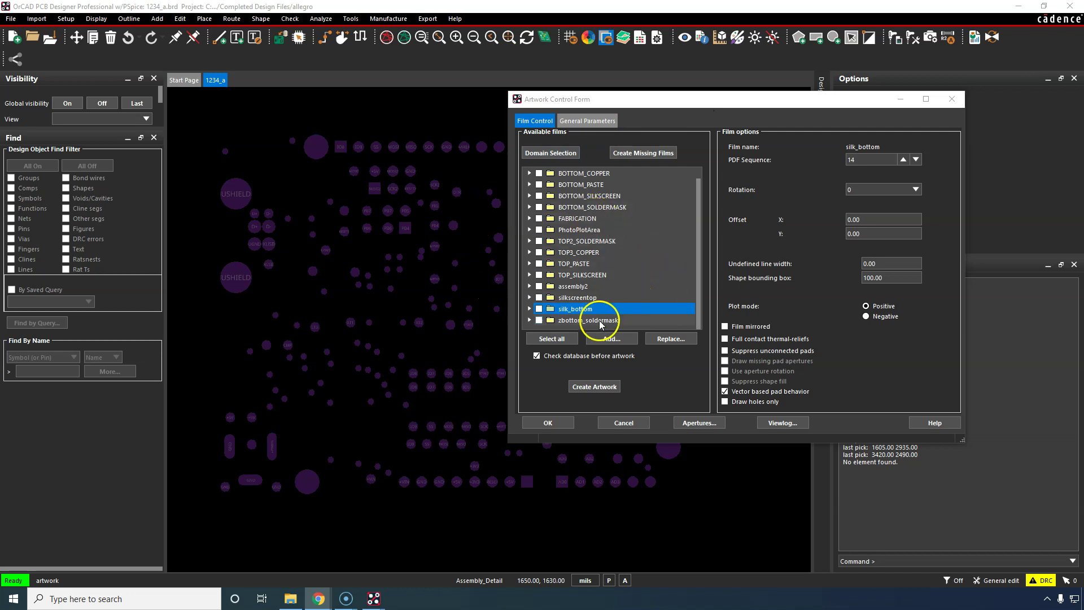
click(573, 321)
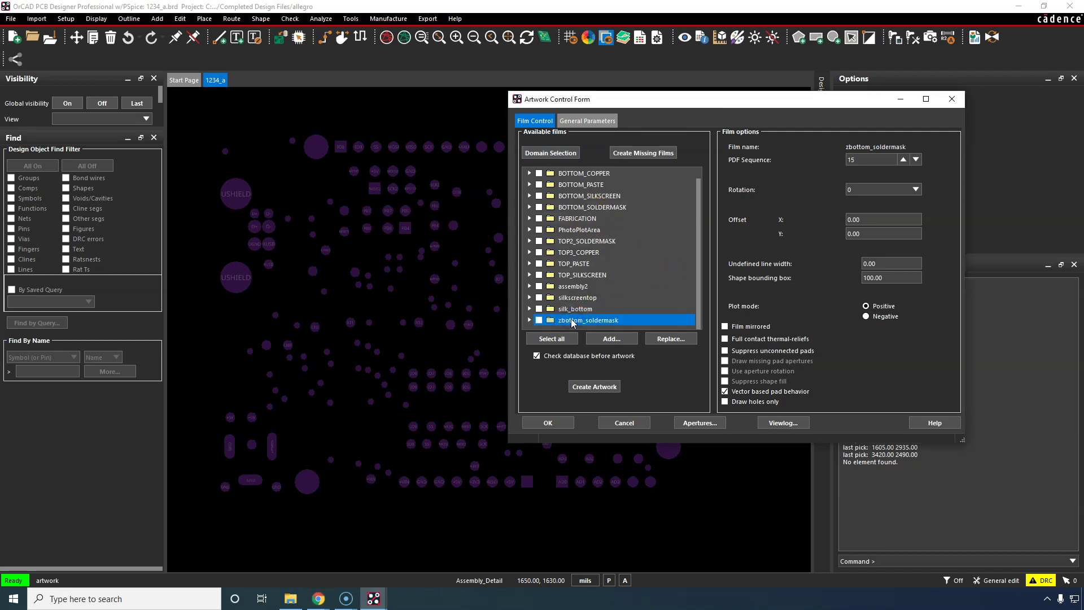
right_click(573, 321)
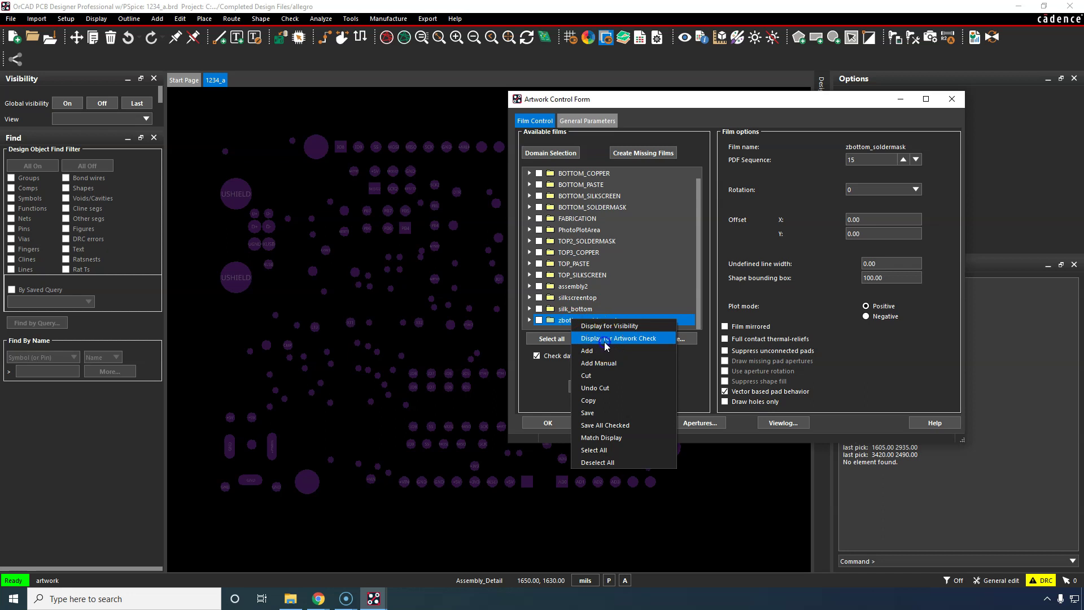
click(605, 342)
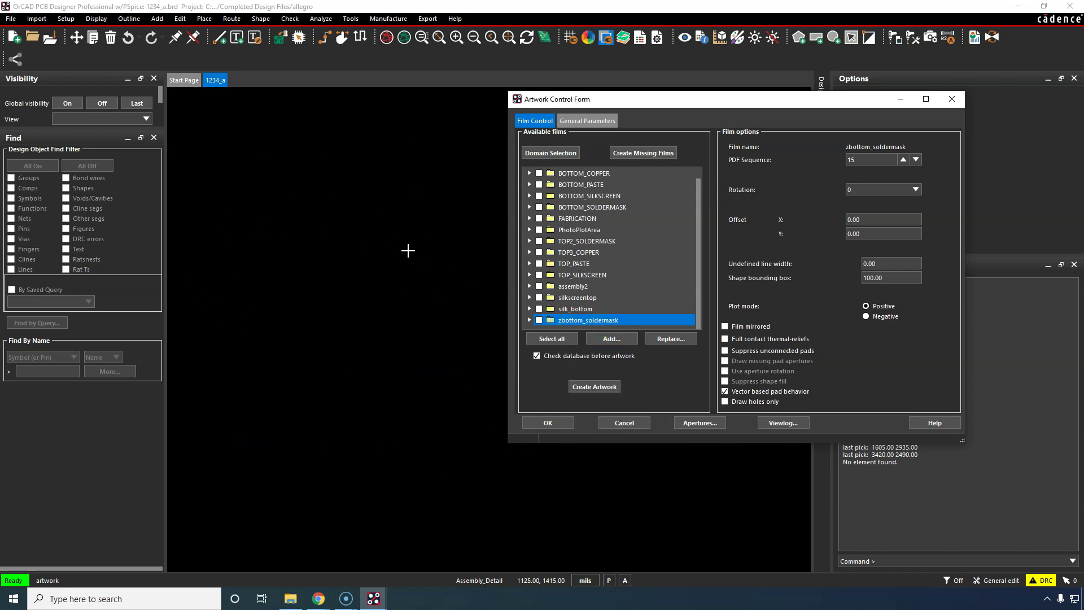
Add the SOLDERMASK_BOTTOM subclass of the PIN class to the zbottom_soldermask film.
click(530, 320)
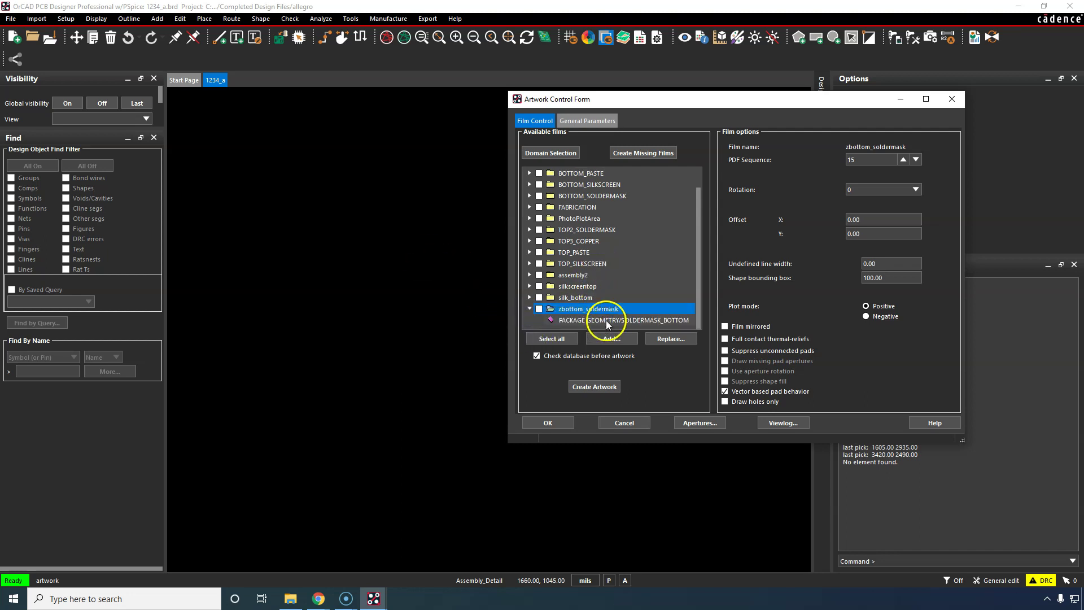
click(608, 321)
click(626, 338)
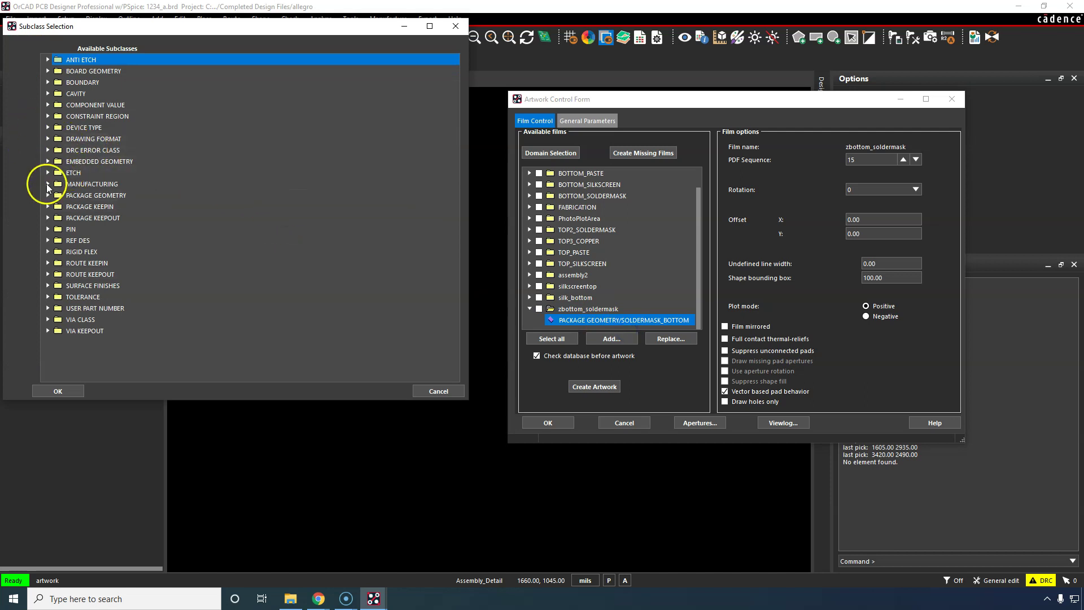
click(47, 228)
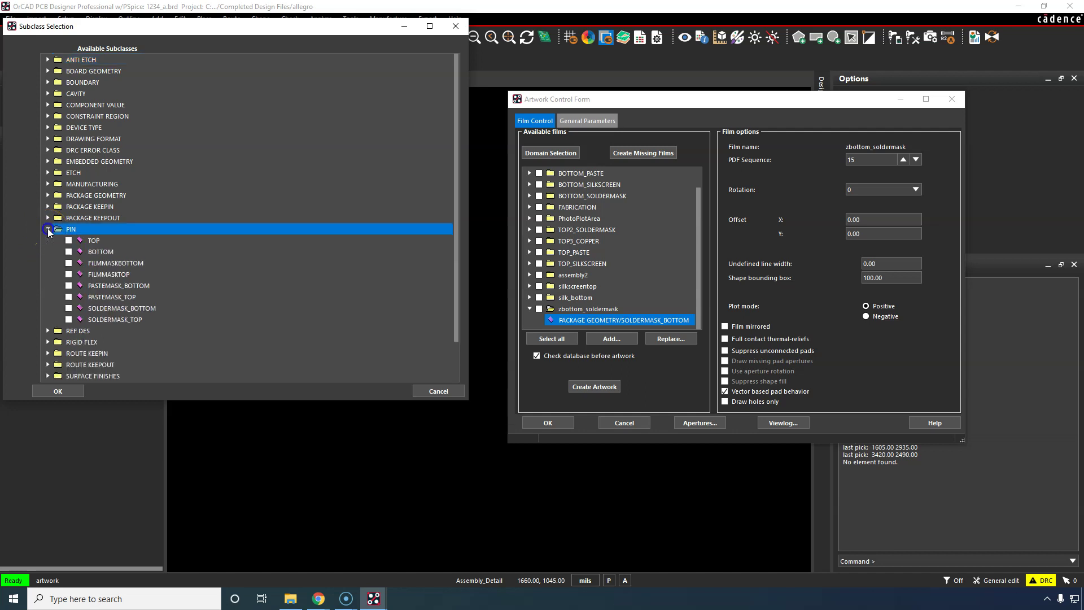
click(69, 320)
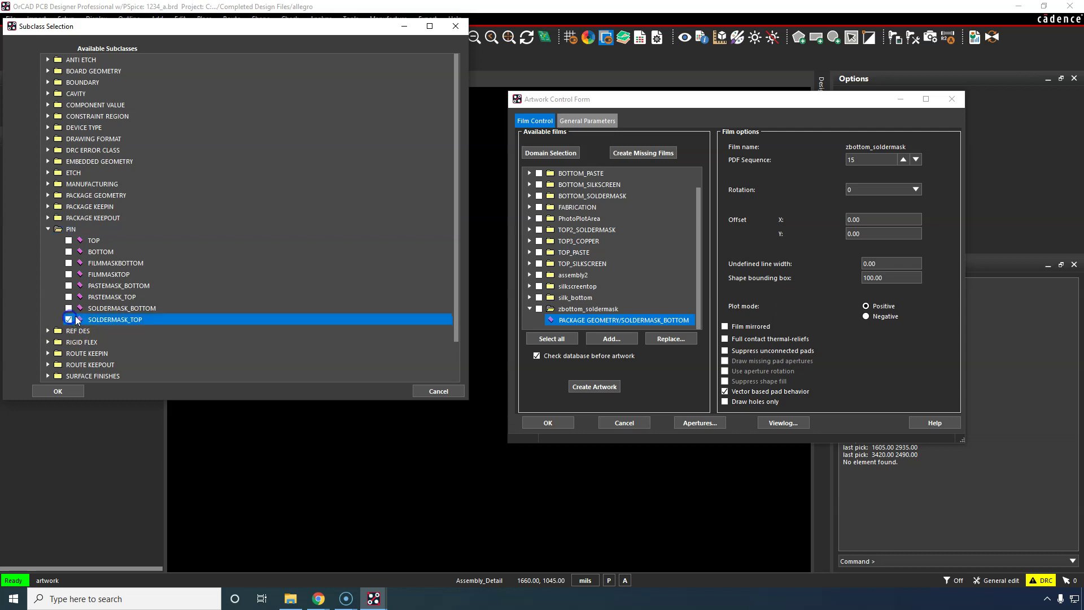
click(68, 320)
click(58, 390)
click(326, 332)
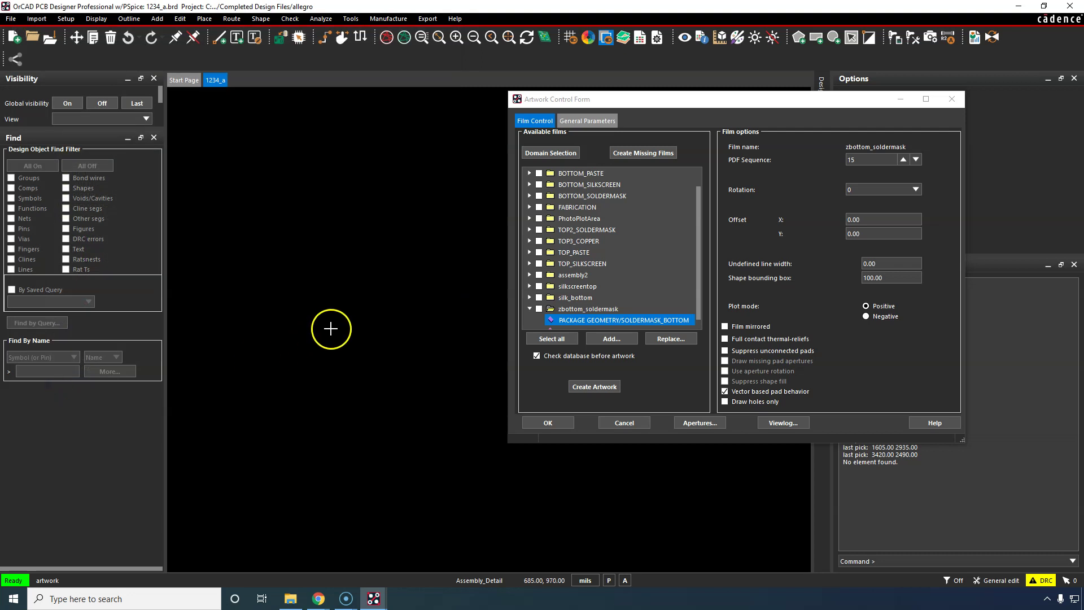
Display the zbottom_soldermask film with its pin subclass for artwork check.
scroll(615, 297, down, 1)
click(605, 320)
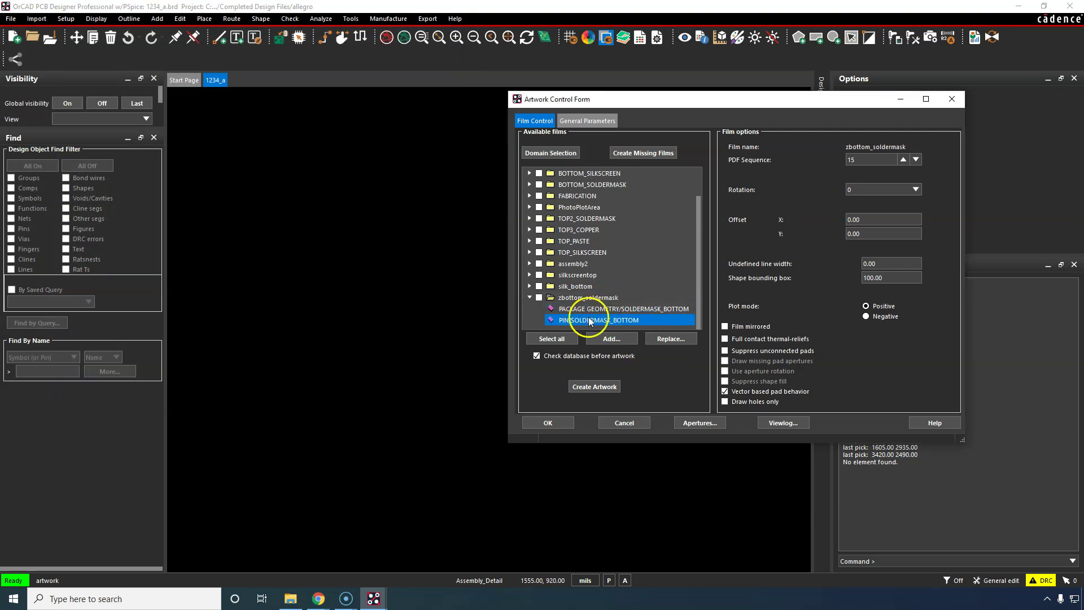
right_click(594, 296)
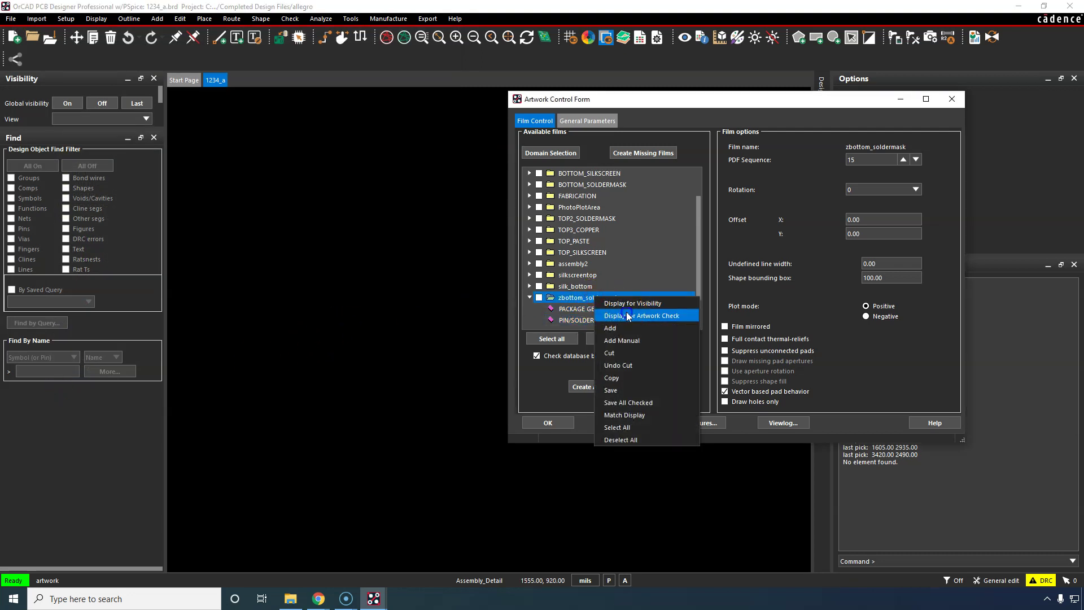
click(625, 313)
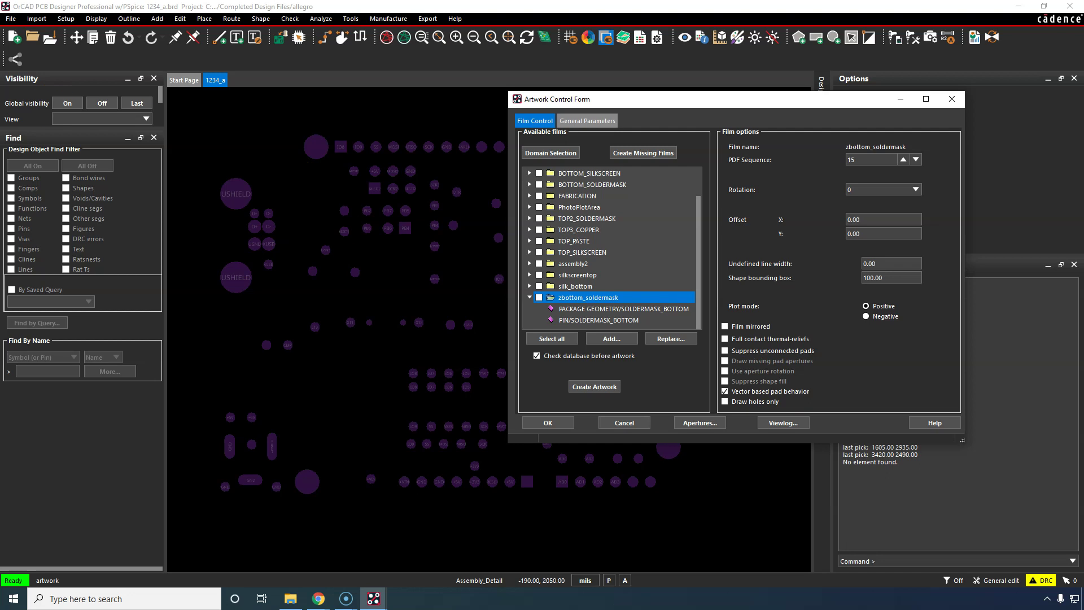
Switch to the browser's silkscreen article and compare the purple PCB photo with the soldermask pads on the board.
drag(0, 38, 866, 60)
scroll(619, 320, down, 15)
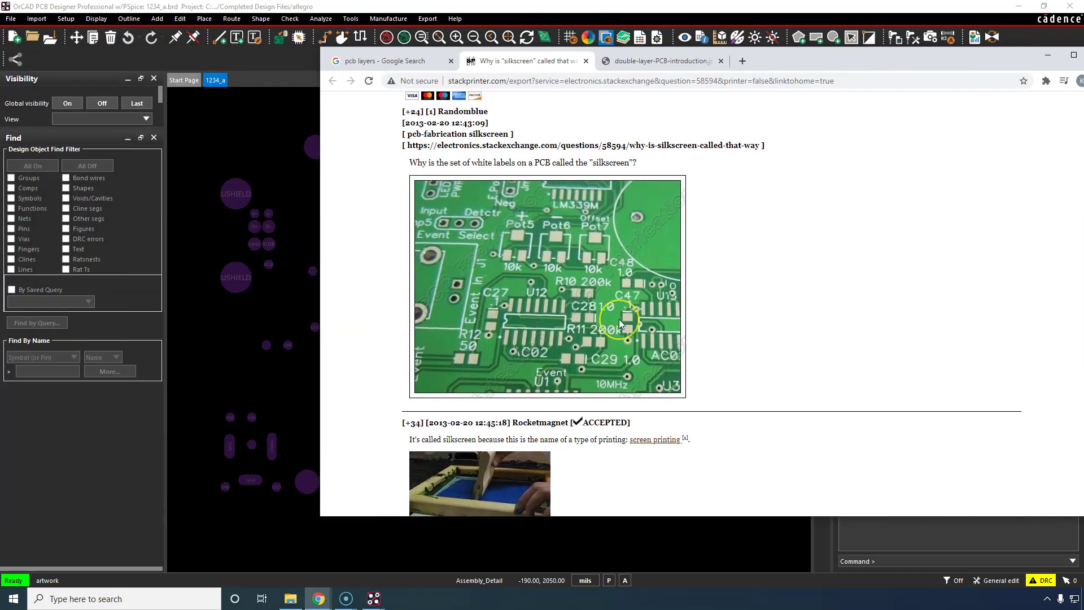
scroll(620, 323, up, 4)
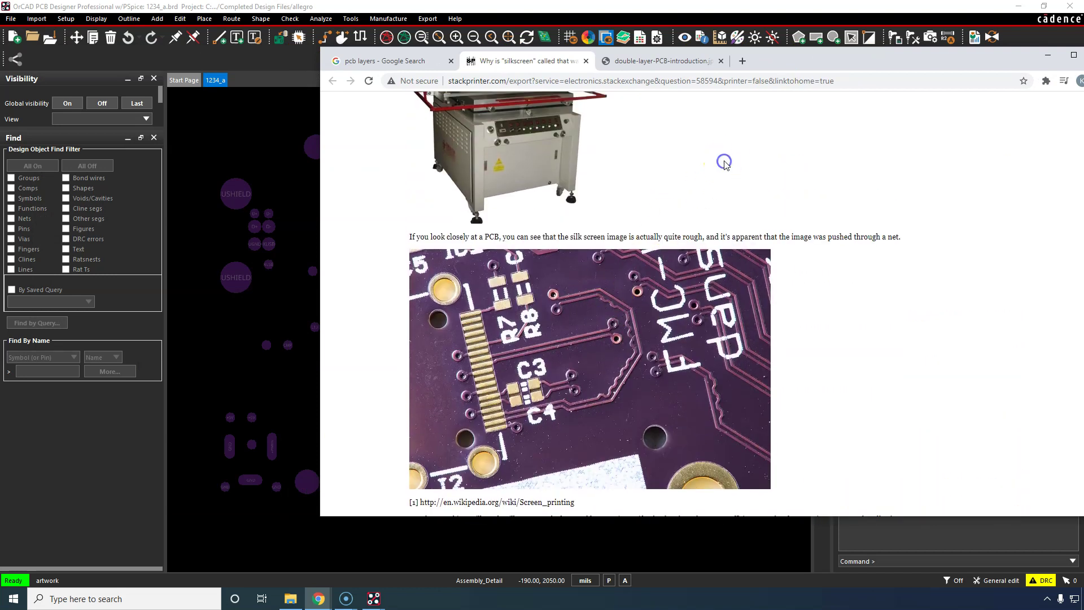
click(675, 189)
drag(796, 55, 931, 54)
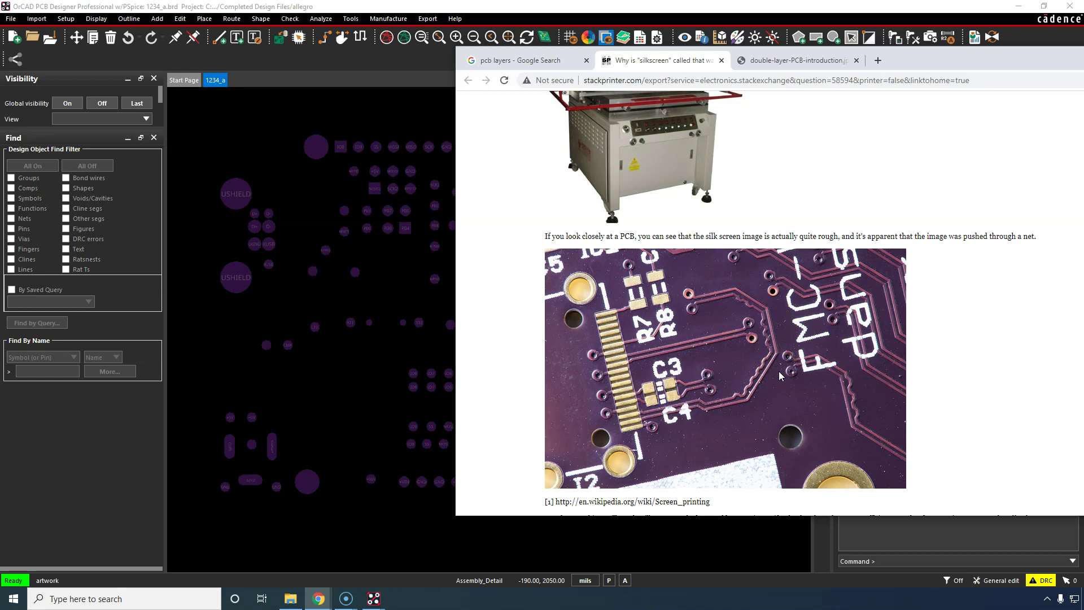
scroll(404, 245, up, 4)
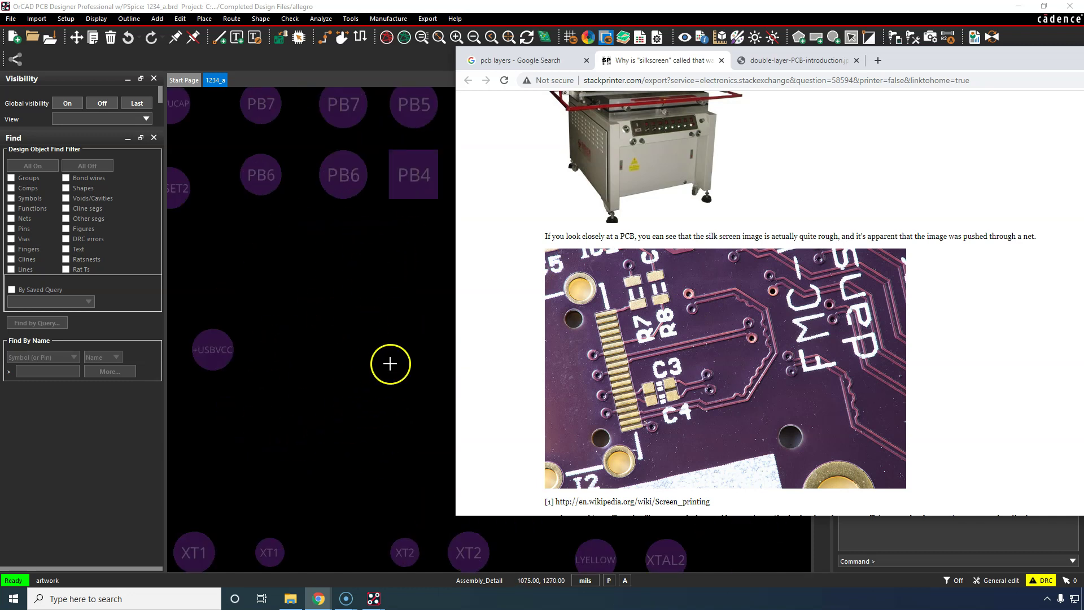
scroll(390, 361, down, 2)
scroll(390, 347, down, 2)
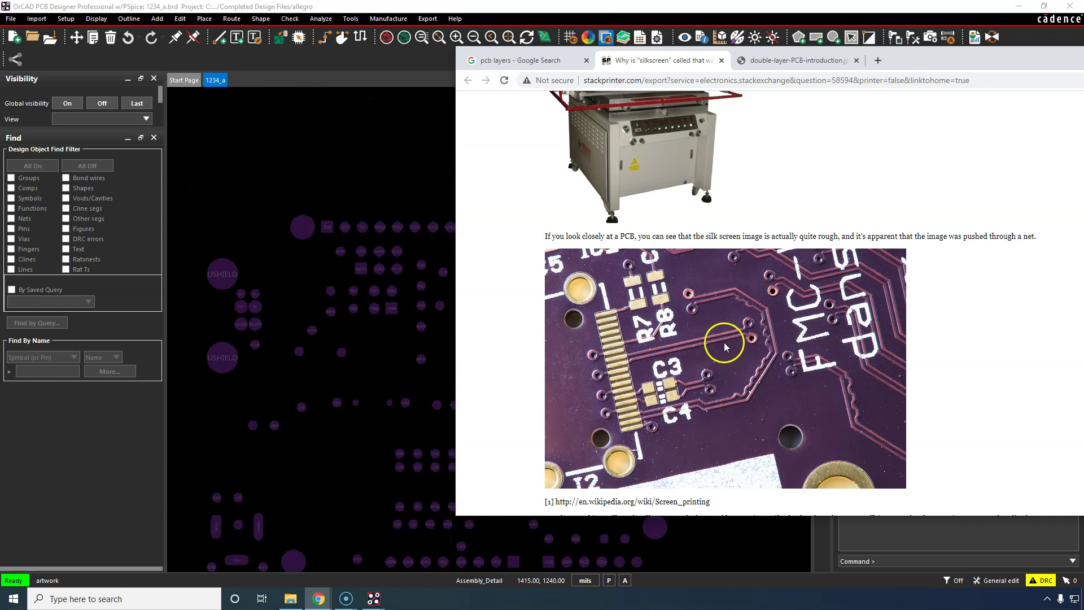
Examine the green PCB photo at the start of the silkscreen article, and move the browser window off the design.
scroll(725, 343, up, 5)
scroll(726, 345, up, 9)
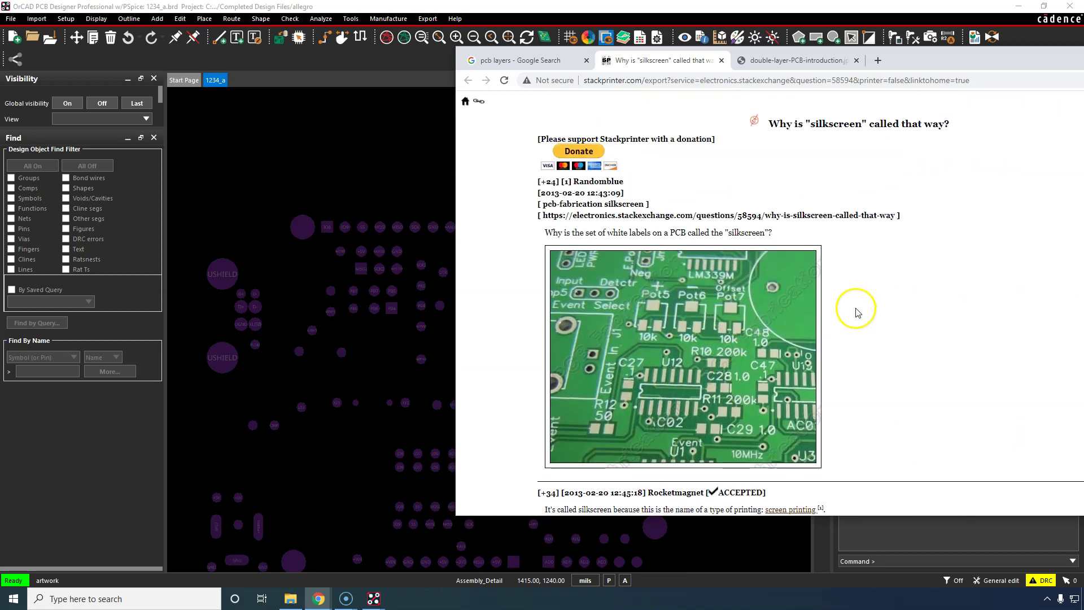
scroll(659, 326, down, 2)
scroll(676, 277, up, 2)
scroll(675, 278, down, 2)
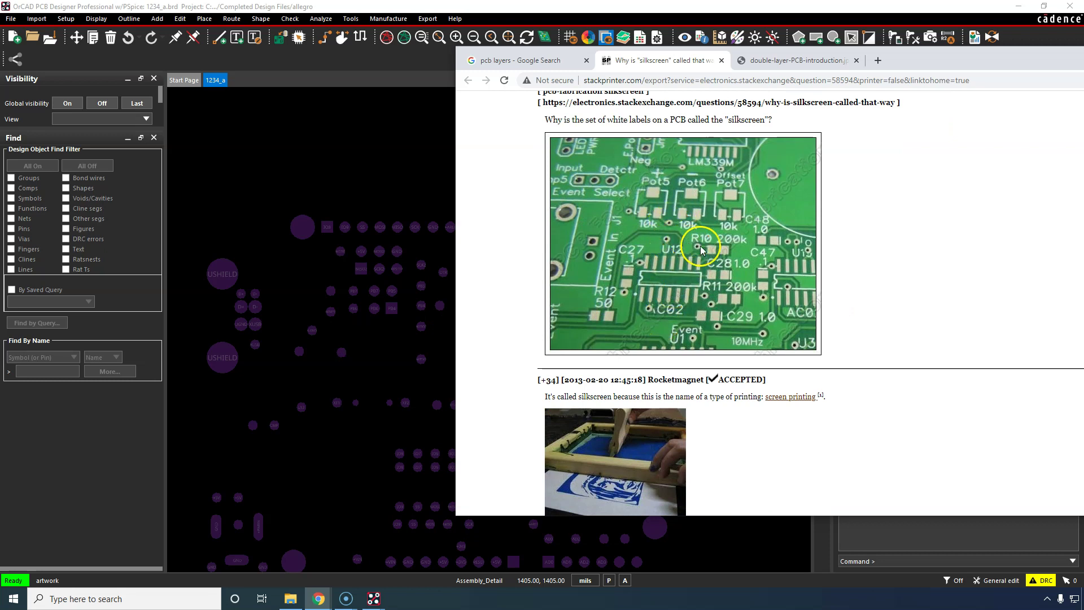
click(835, 337)
drag(958, 56, 0, 63)
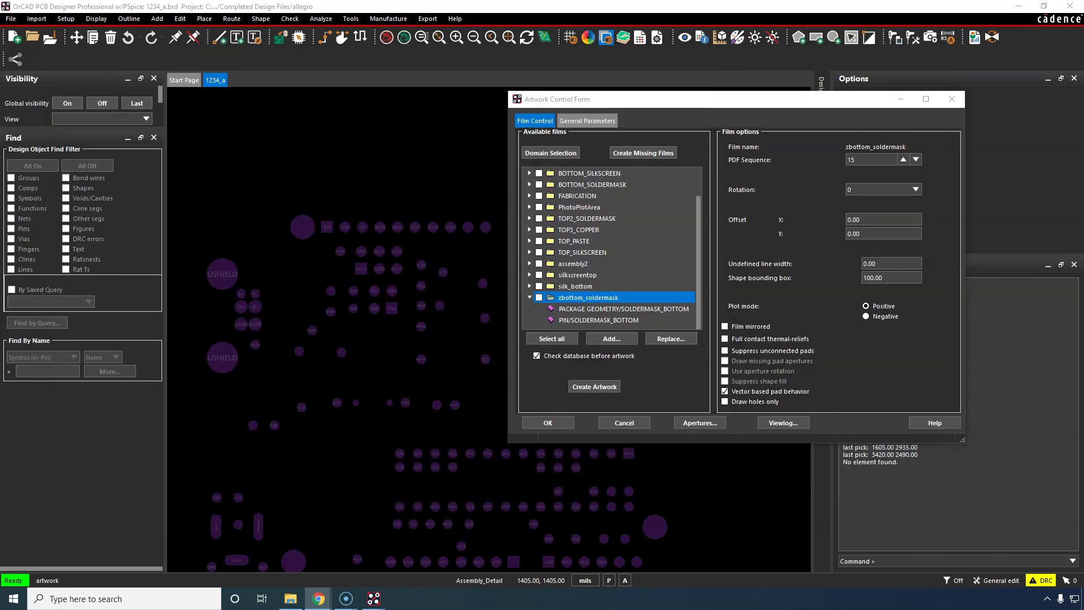
Add the SOLDERMASK_BOTTOM subclass of the VIA CLASS to the zbottom_soldermask film.
click(610, 297)
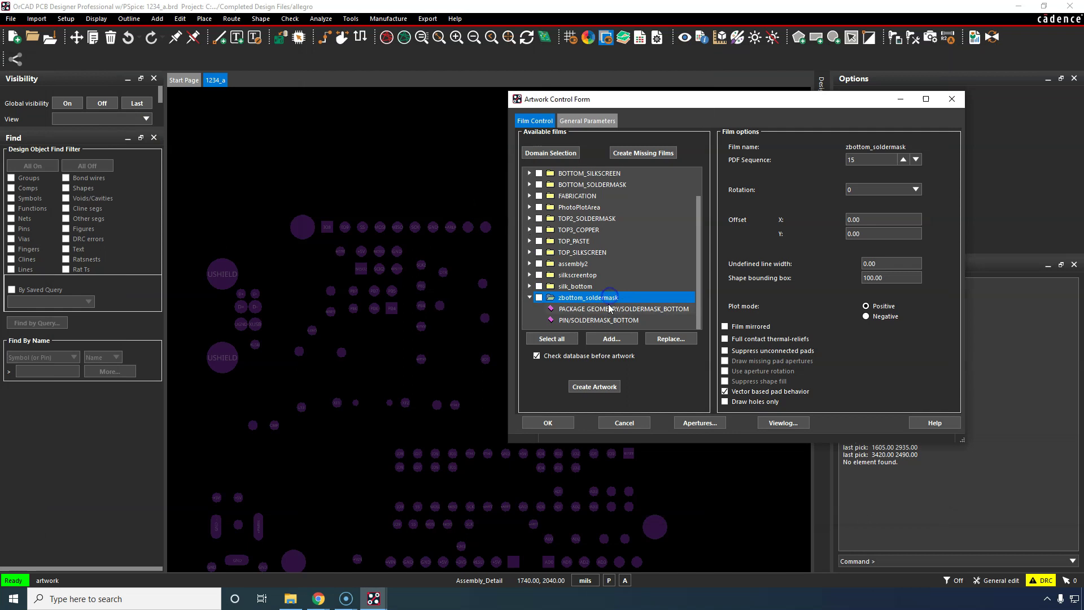
click(611, 308)
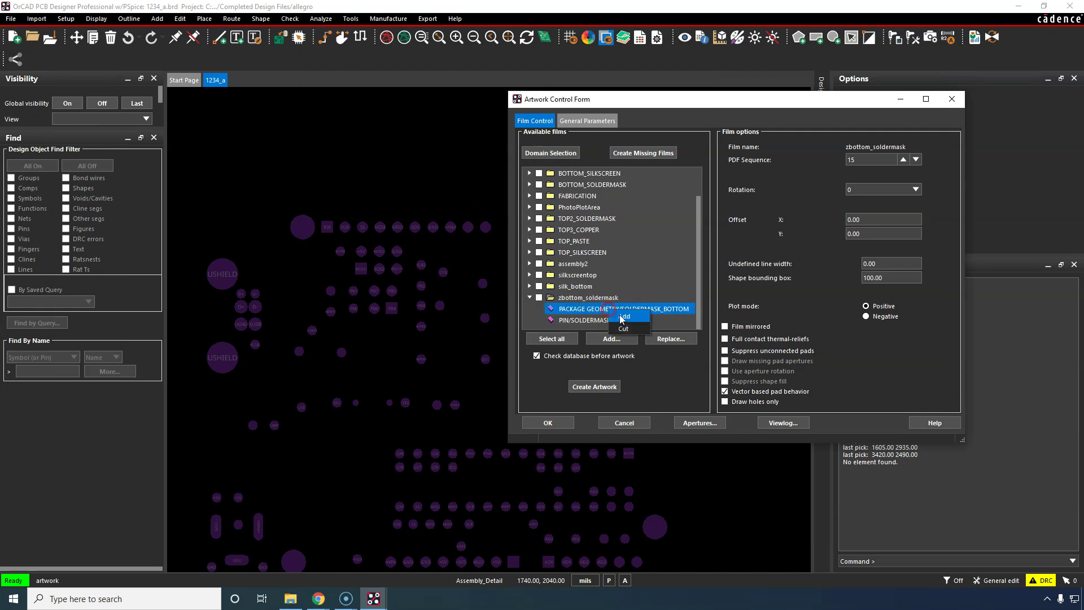
double_click(621, 314)
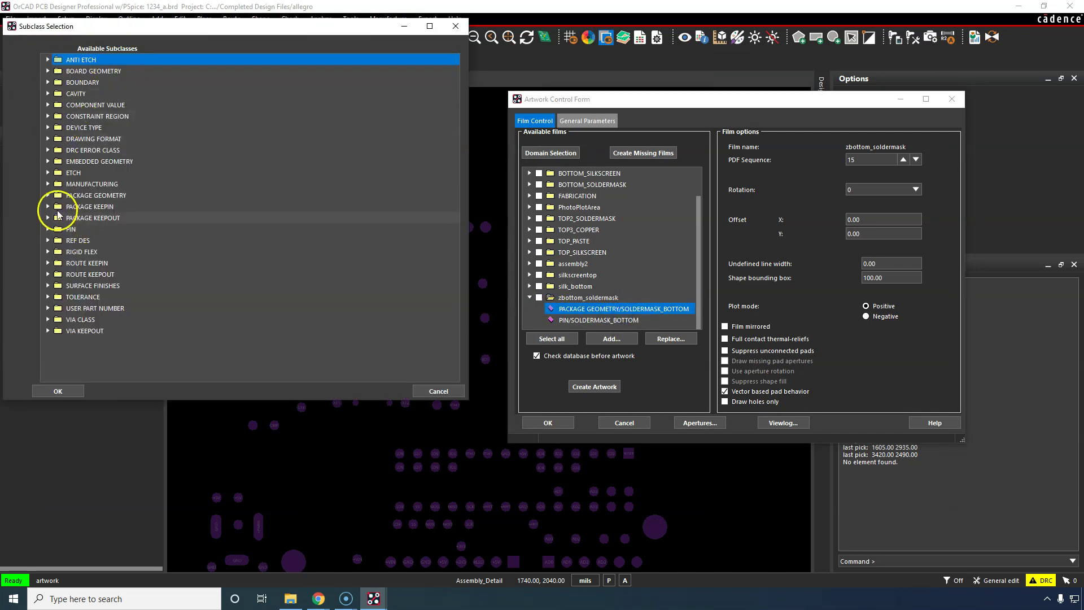
click(48, 320)
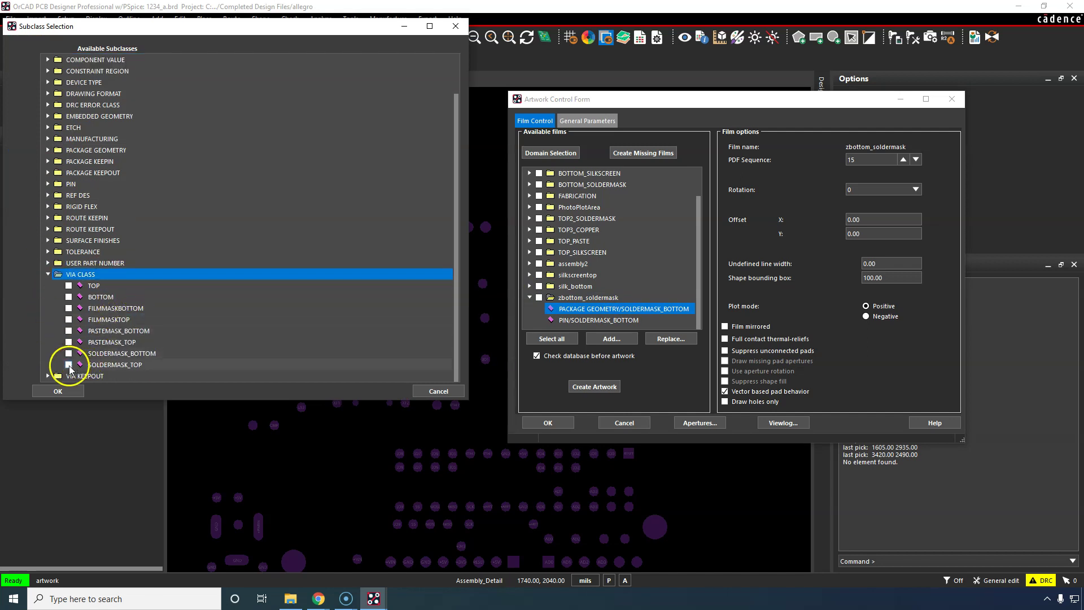
click(69, 353)
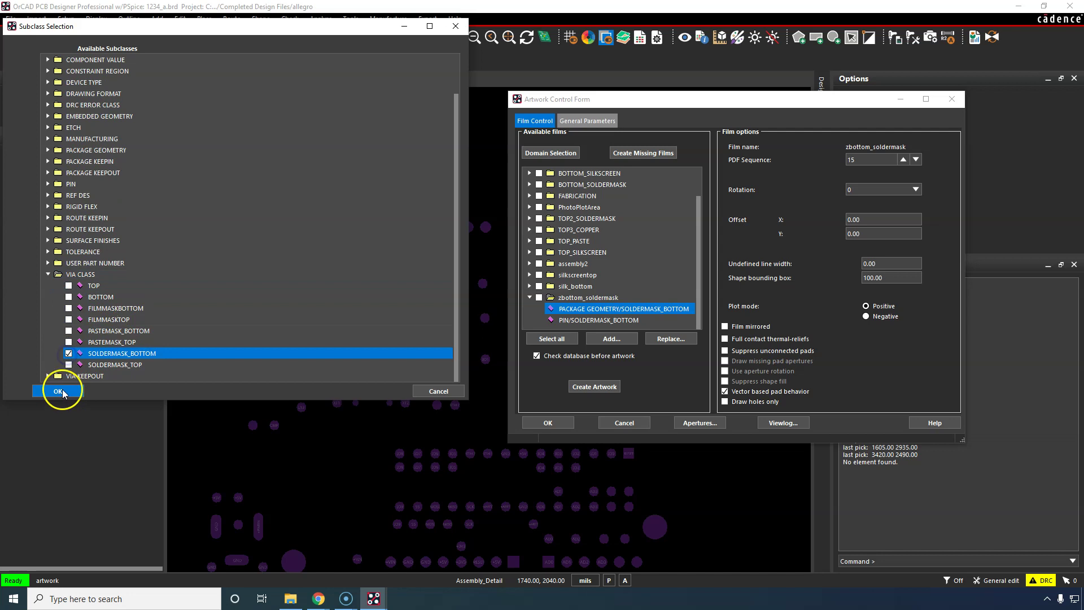
click(58, 391)
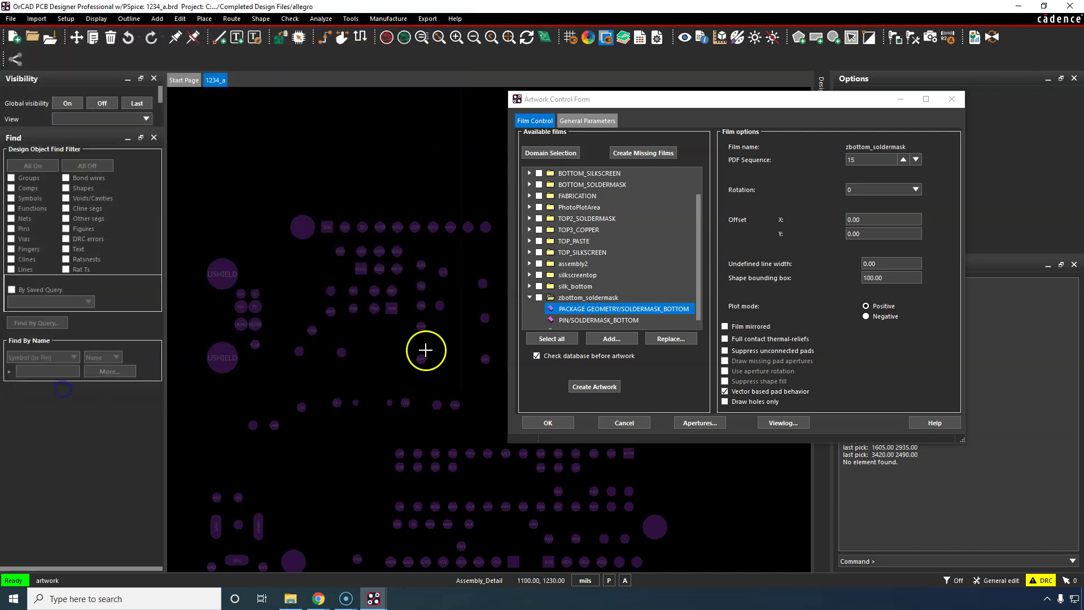
Display the zbottom_soldermask film with its via subclass for artwork check and inspect the pads and vias closely.
click(615, 297)
scroll(356, 293, down, 2)
scroll(423, 339, up, 2)
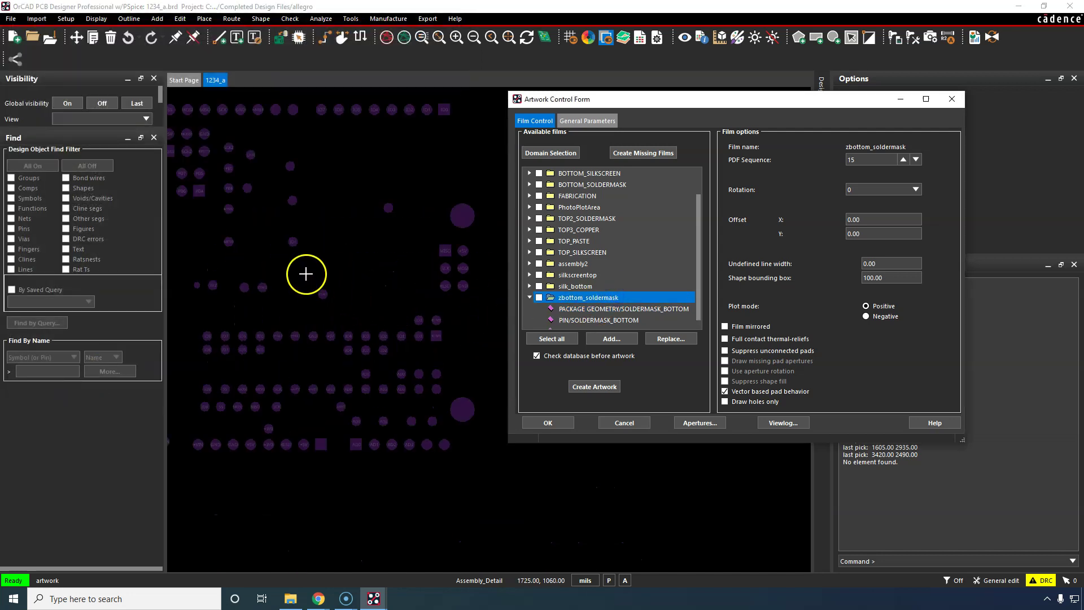
right_click(606, 298)
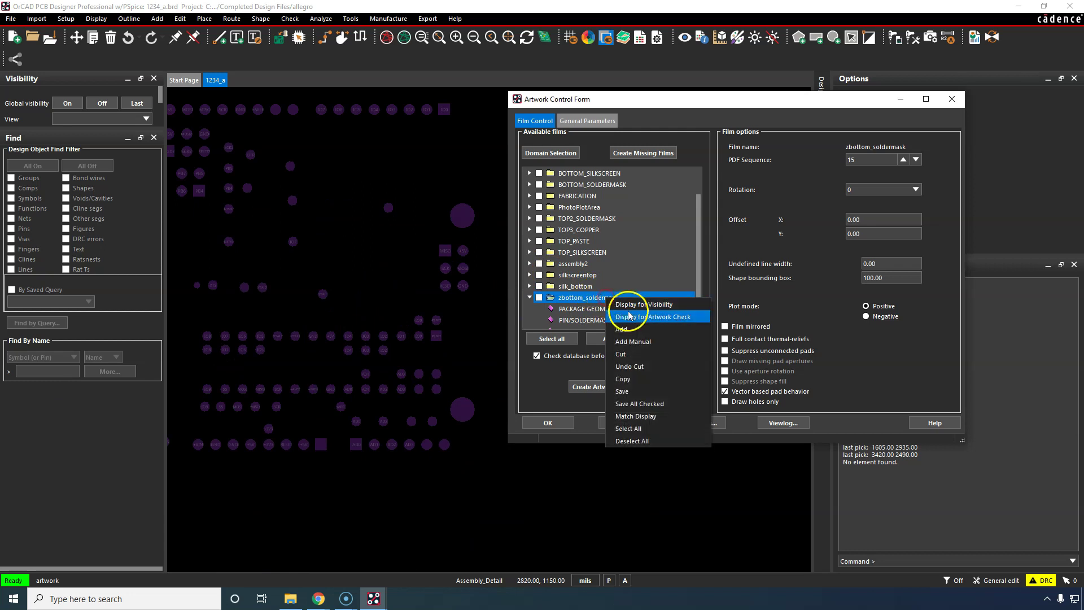
click(635, 316)
scroll(392, 223, down, 1)
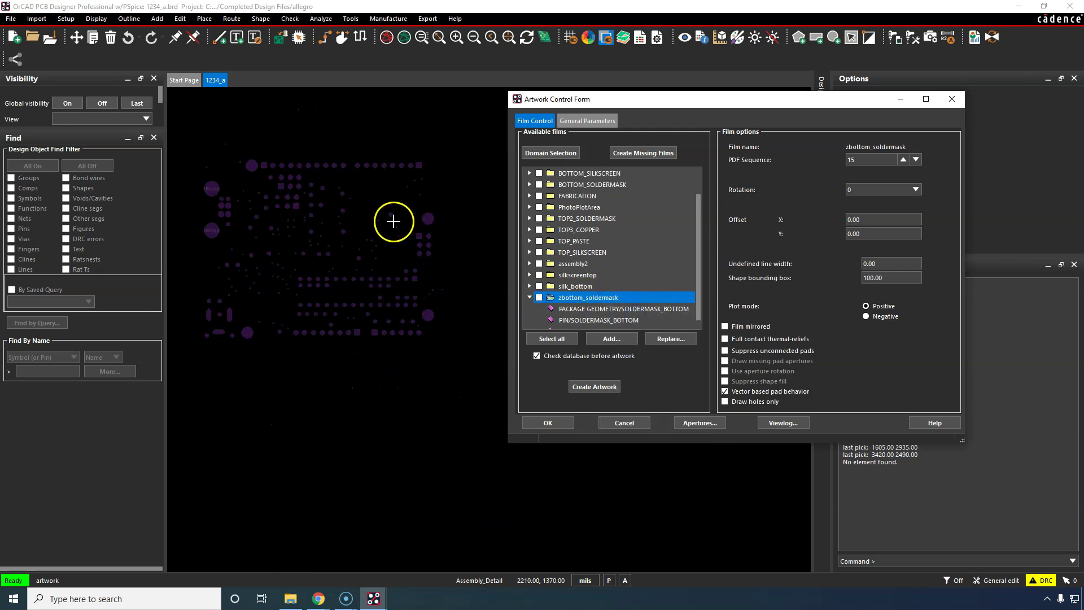
scroll(262, 210, up, 3)
scroll(387, 266, down, 1)
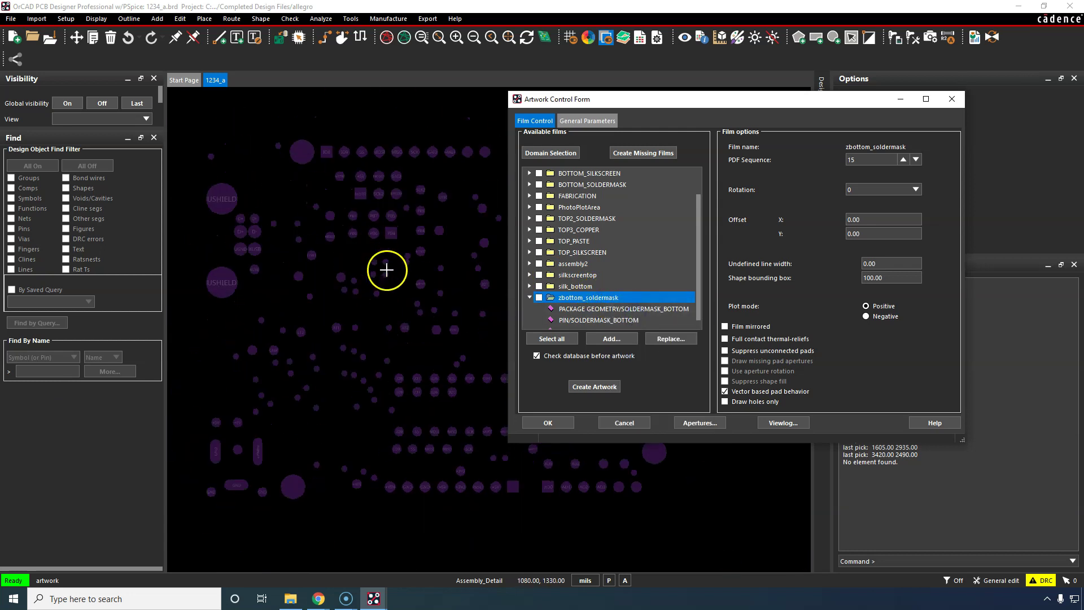
scroll(486, 285, up, 1)
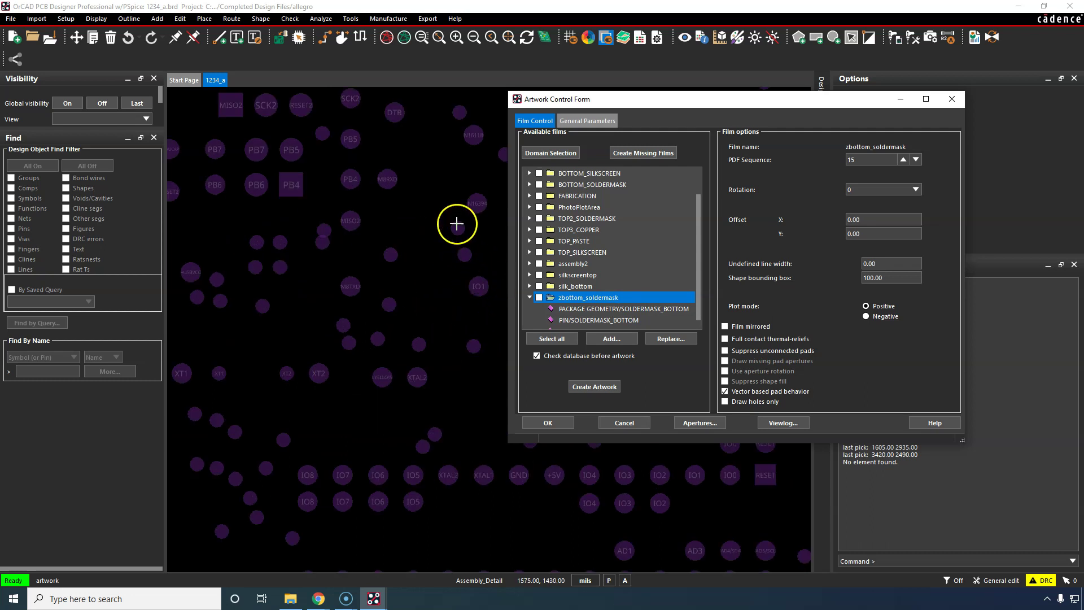
Review the vias and soldermask in the browser article's PCB photos, and return to the Artwork Control Form.
key(alt+Tab)
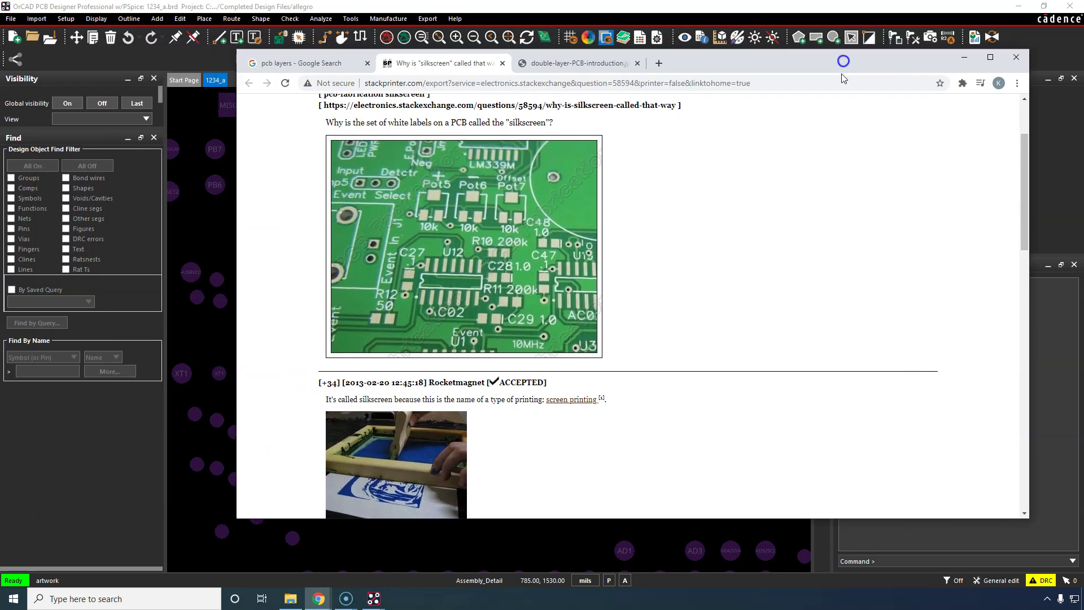
scroll(675, 256, down, 9)
scroll(675, 259, down, 10)
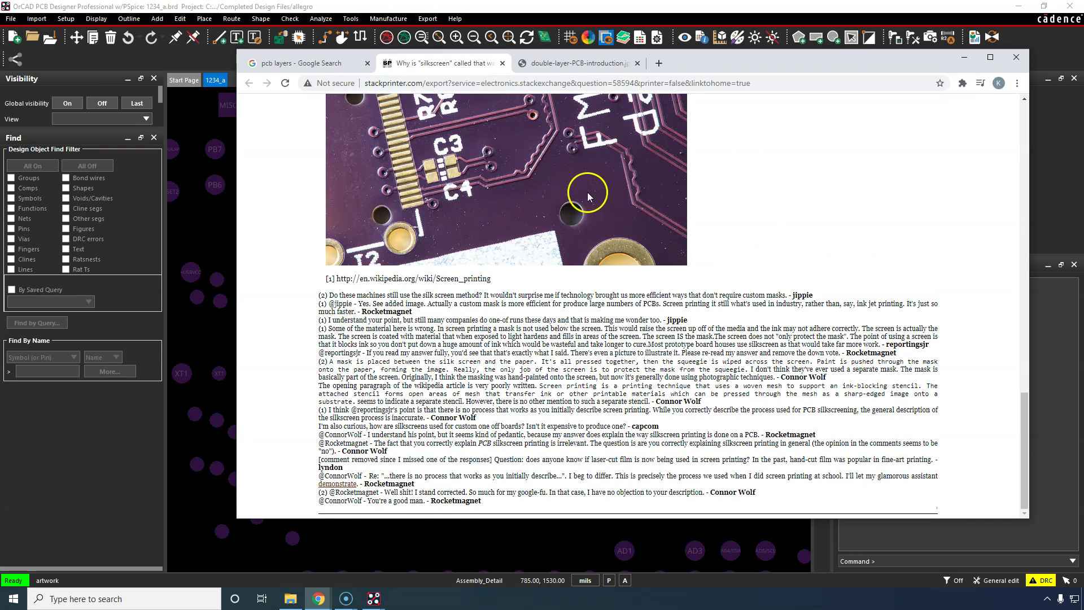
scroll(719, 189, up, 9)
drag(838, 63, 0, 54)
click(647, 384)
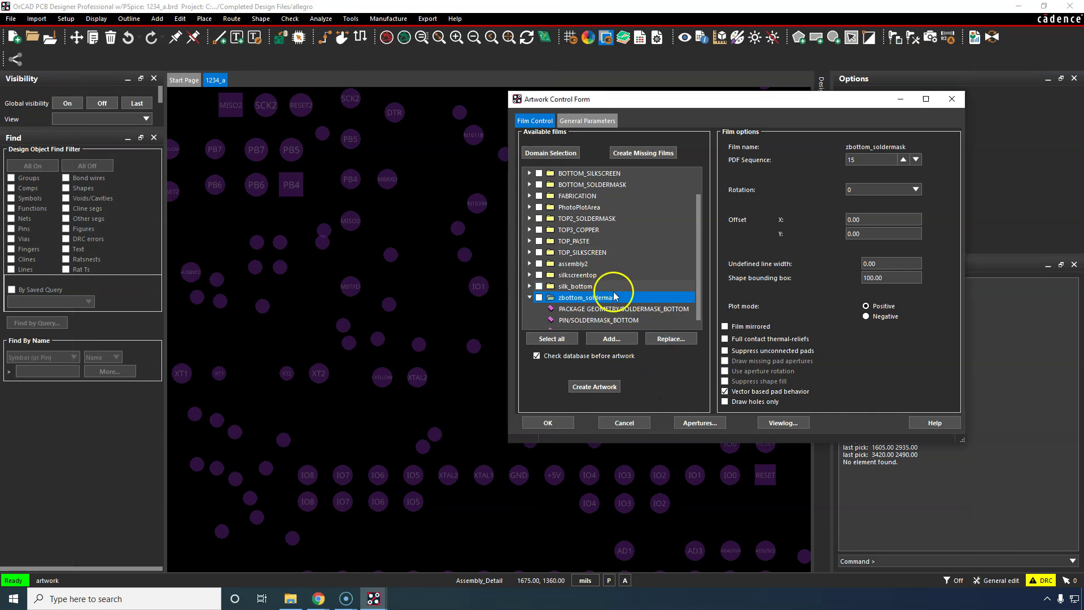
Review the subclasses of the FABRICATION film, enlarging the Artwork Control Form to show the whole list, and collapse the film again.
click(530, 297)
click(573, 300)
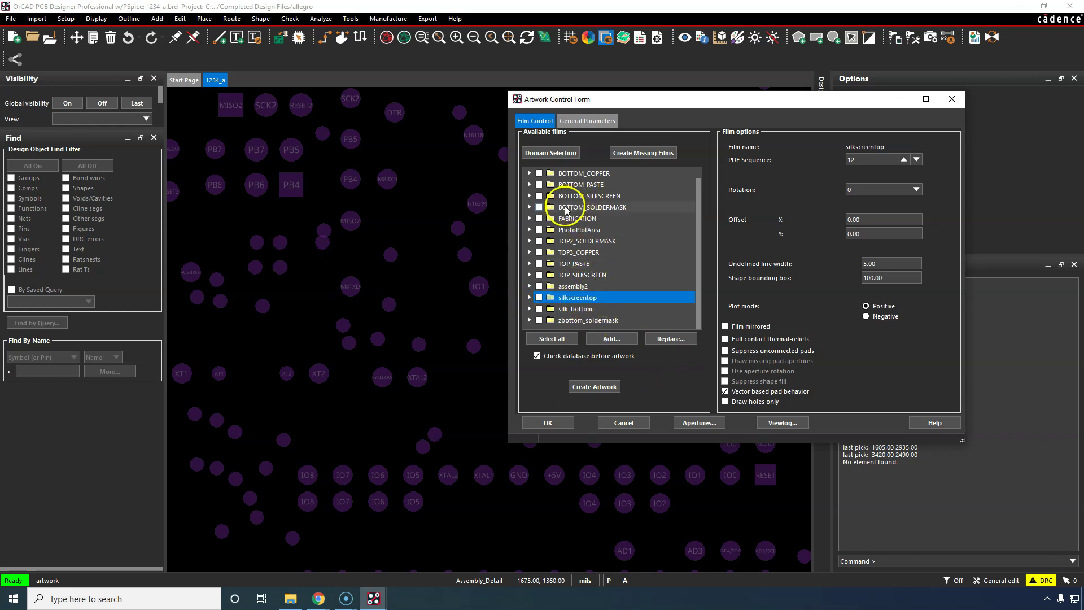
click(530, 218)
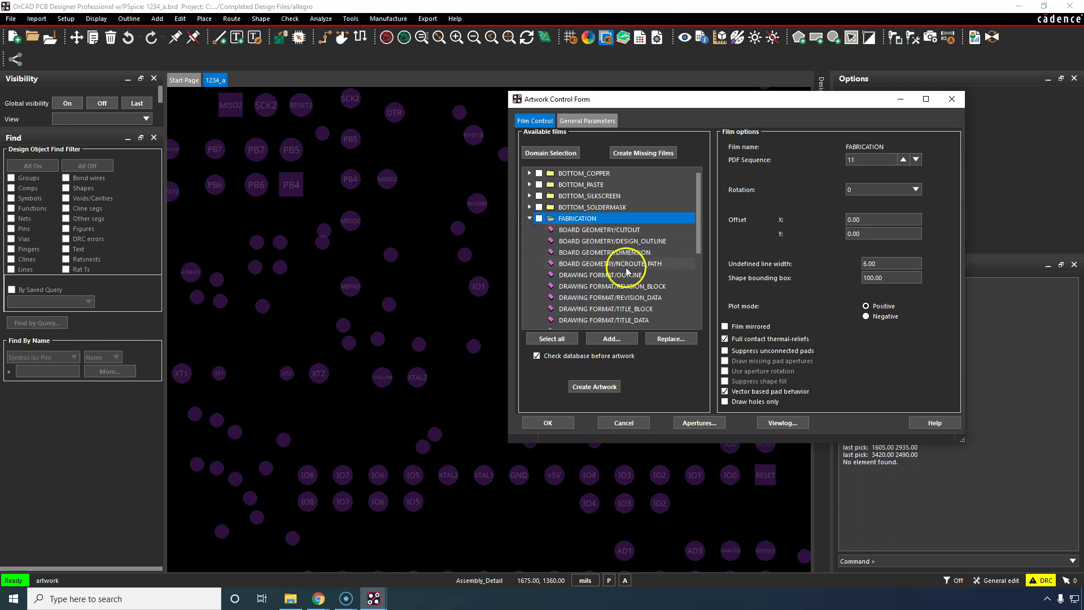
scroll(627, 270, down, 2)
scroll(652, 271, up, 1)
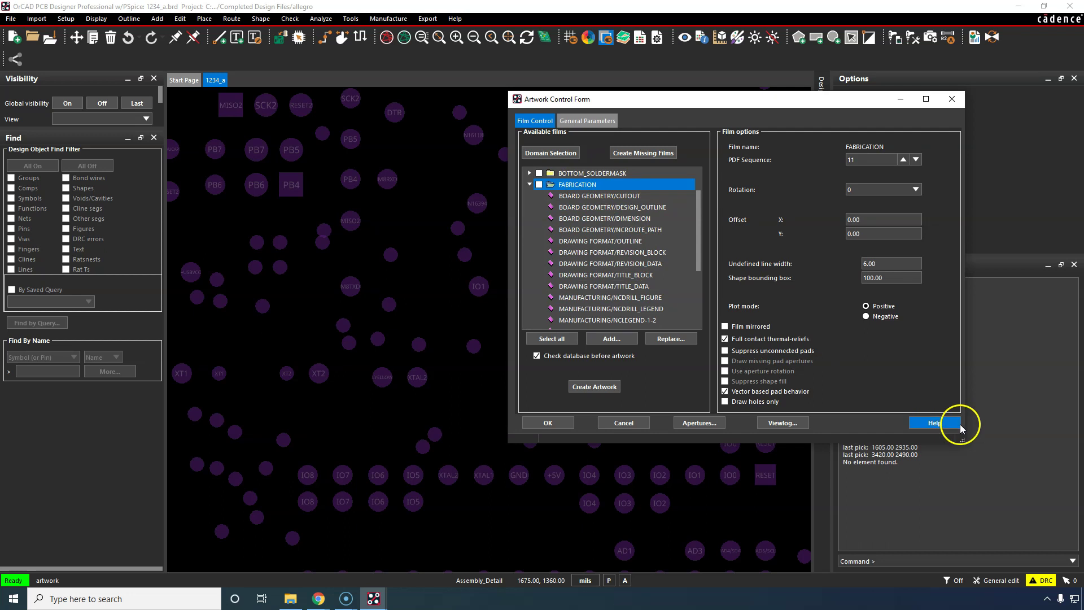
drag(962, 439, 1031, 516)
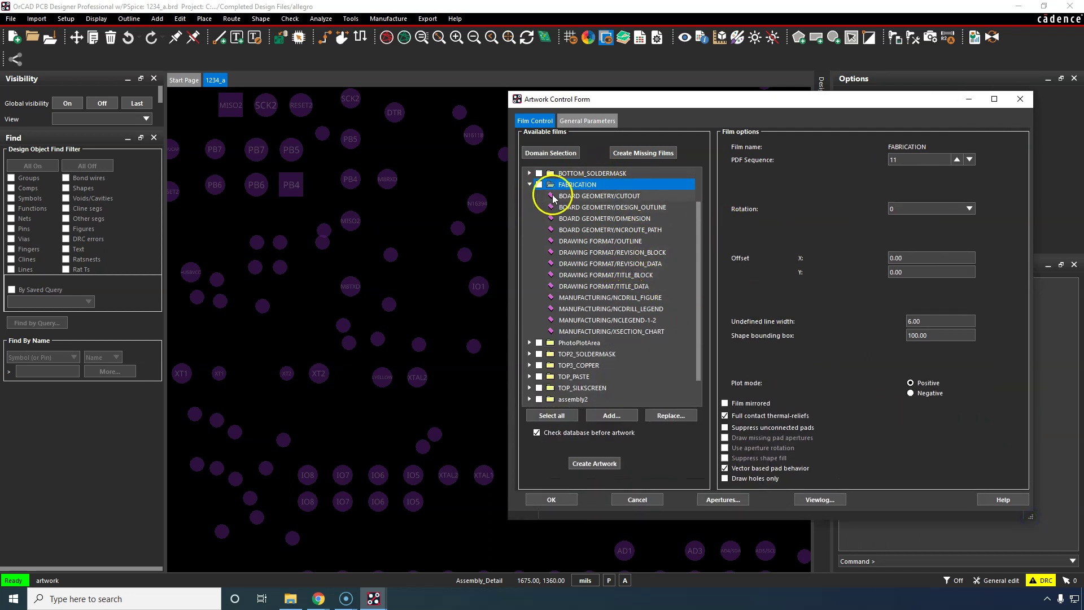
click(529, 185)
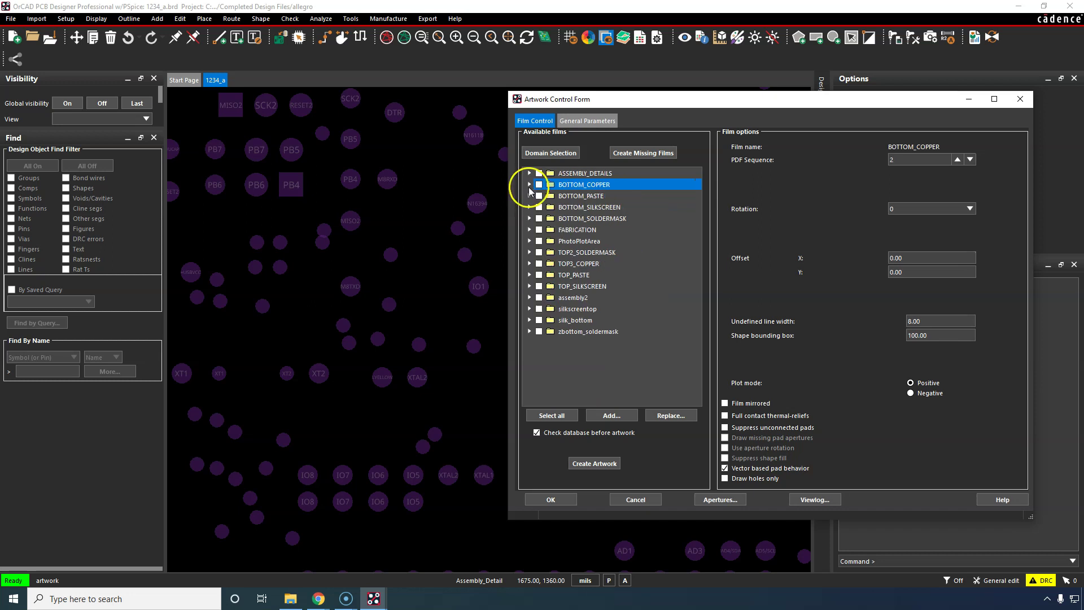
Expand the PhotoPlotArea film and display it in the design for artwork check.
click(529, 241)
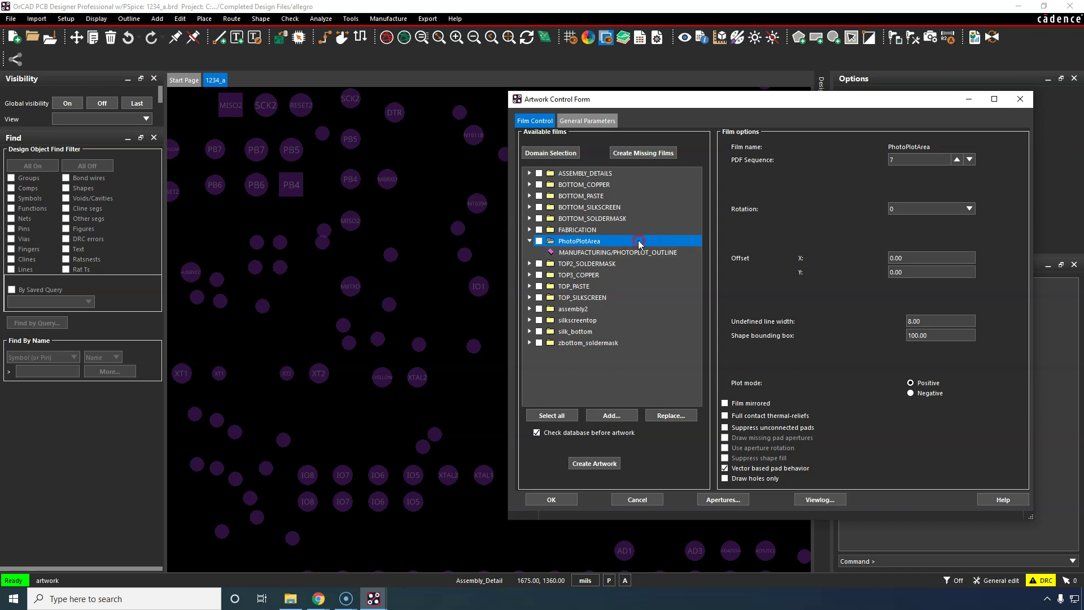
right_click(638, 240)
click(679, 258)
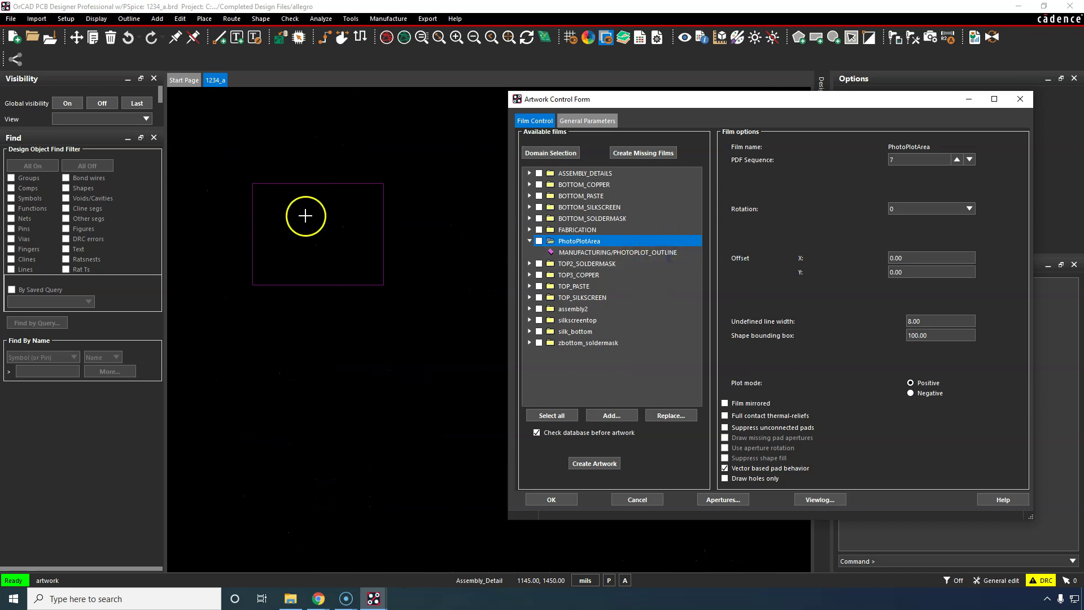
scroll(388, 213, down, 2)
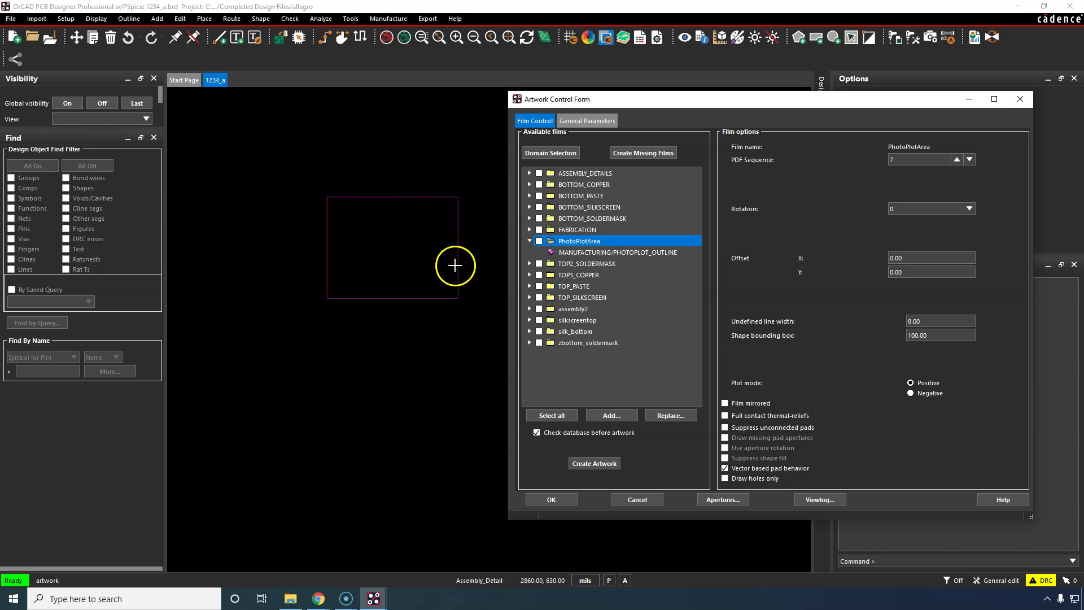
Display the FABRICATION film and examine its board dimensions, layer cross-section, drill chart, title block and revision block.
click(570, 230)
right_click(569, 230)
click(610, 247)
scroll(346, 207, down, 2)
scroll(348, 207, up, 2)
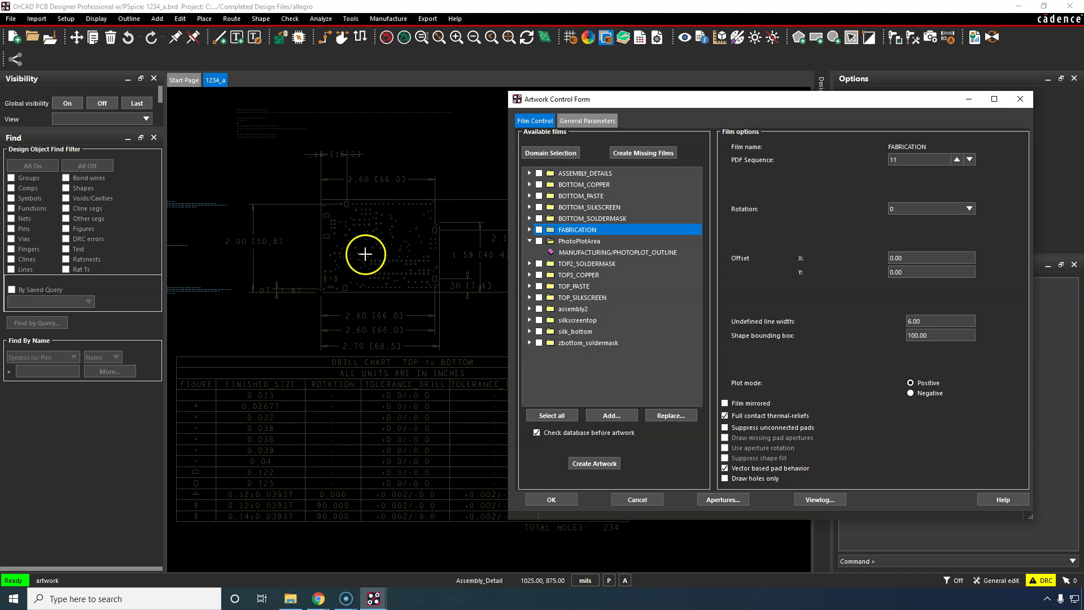
scroll(196, 224, down, 2)
scroll(196, 224, up, 2)
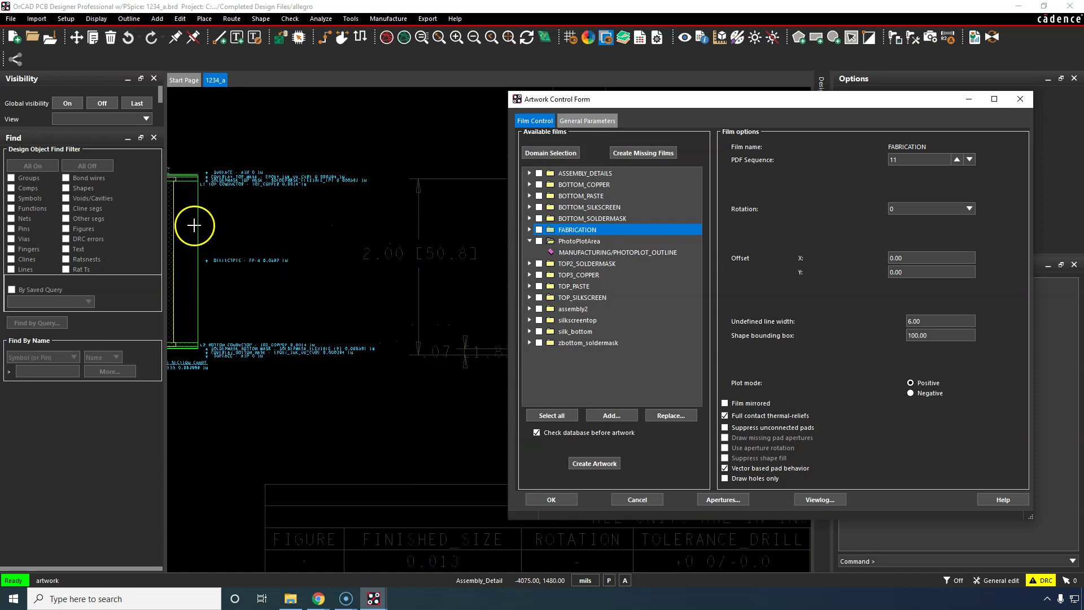
scroll(196, 224, down, 2)
scroll(230, 225, down, 2)
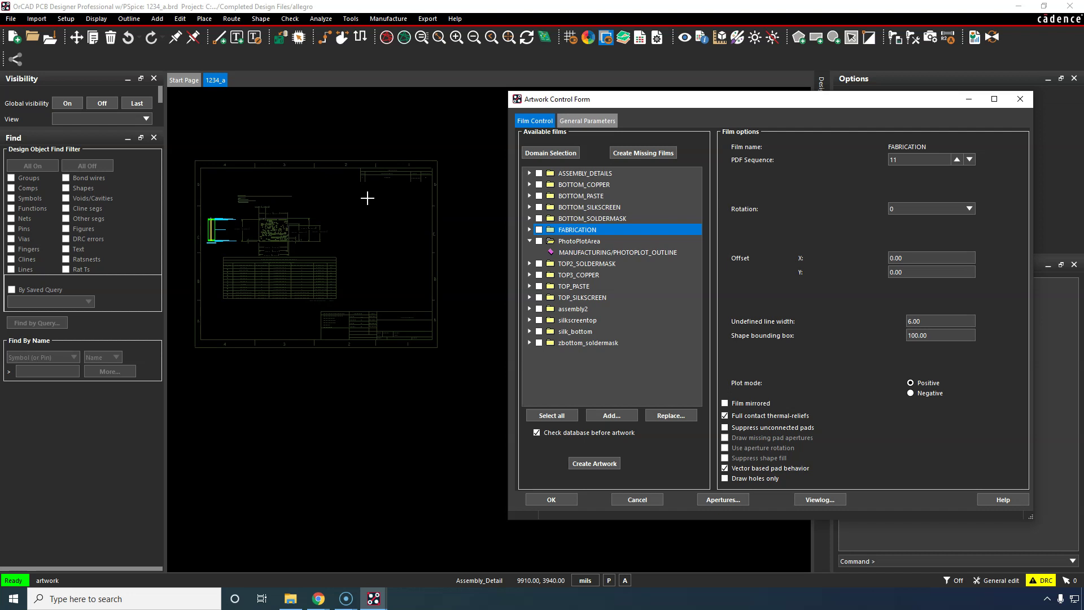
scroll(314, 210, up, 2)
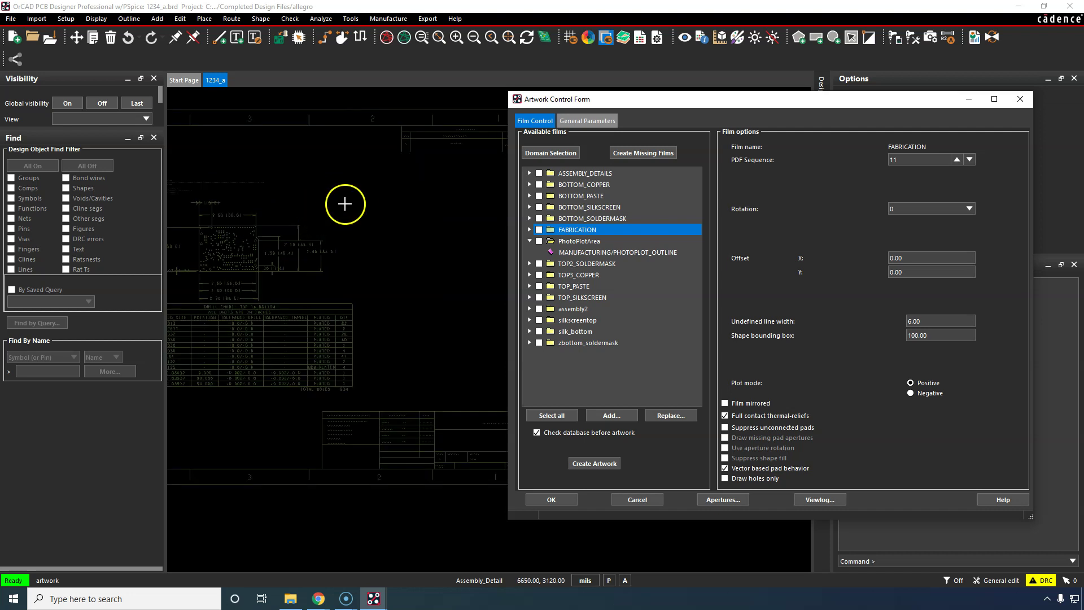
scroll(345, 204, up, 2)
scroll(347, 197, down, 1)
scroll(492, 122, up, 1)
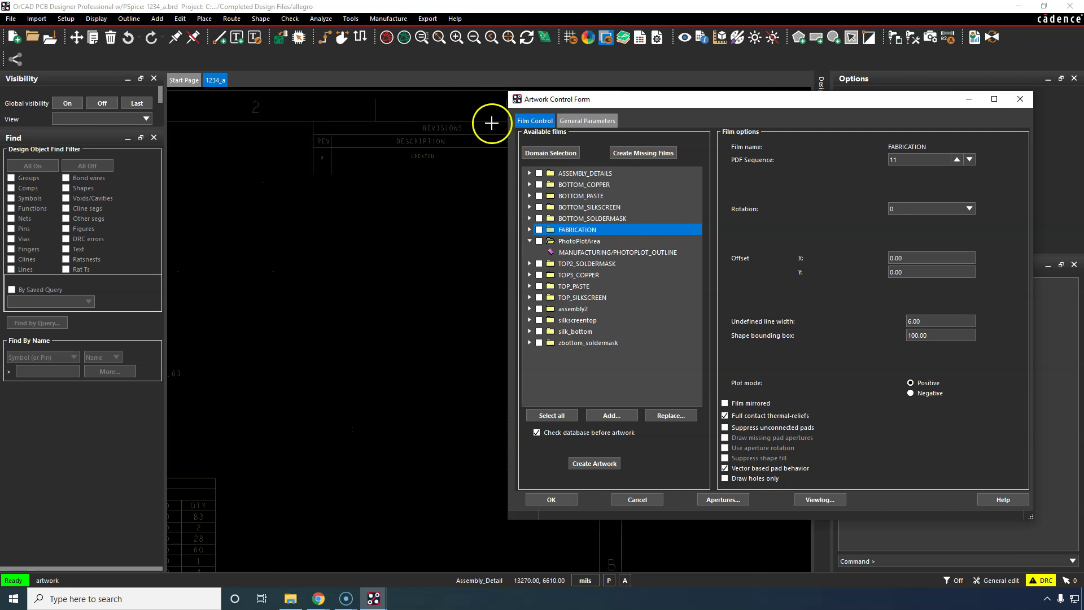
Collapse the PhotoPlotArea film, display the TOP2_SOLDERMASK film and inspect the top soldermask openings across the board.
click(529, 240)
click(587, 252)
click(581, 252)
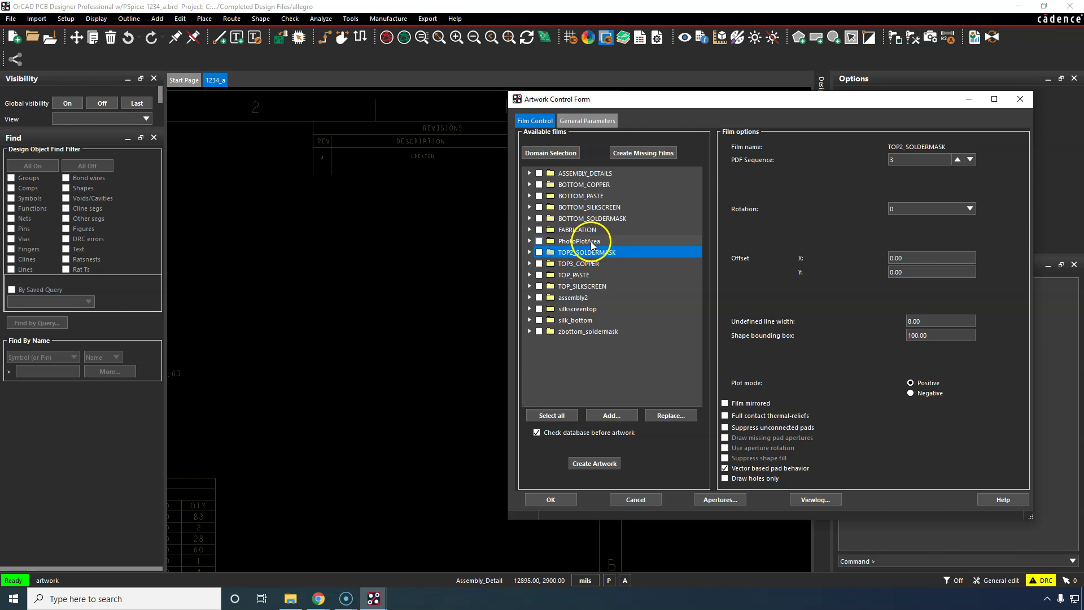
right_click(580, 253)
click(609, 270)
click(351, 252)
scroll(225, 288, up, 10)
scroll(322, 245, down, 3)
scroll(366, 164, up, 2)
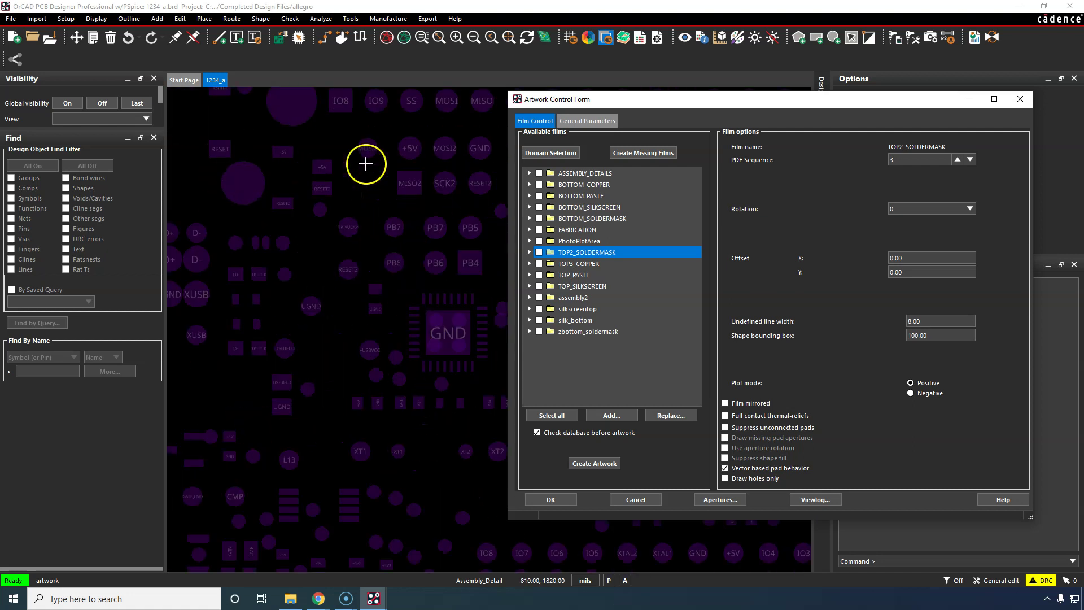
scroll(353, 215, up, 2)
scroll(353, 226, down, 3)
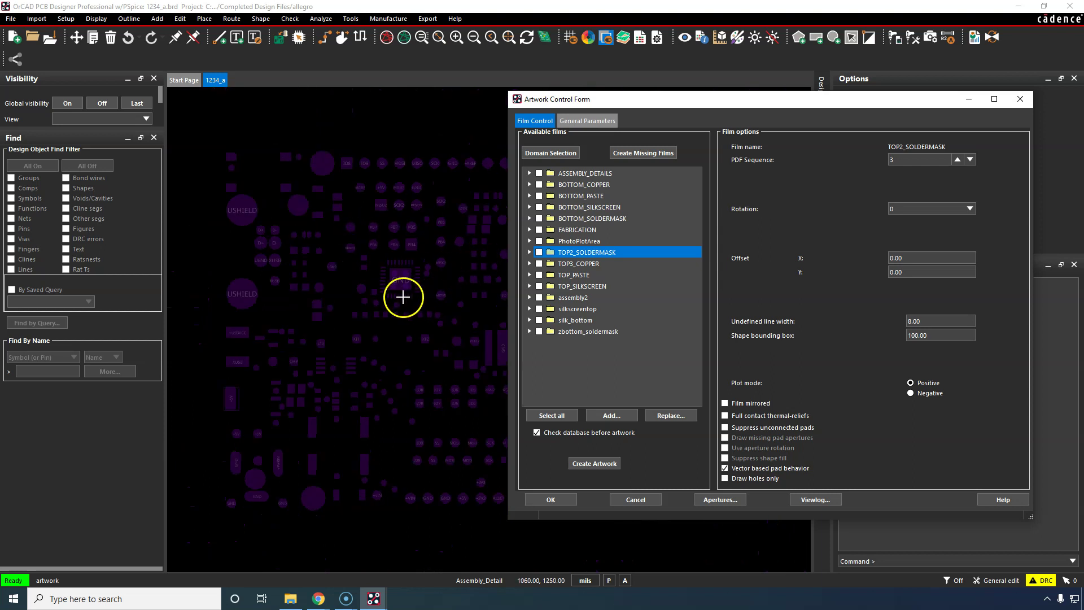
scroll(412, 299, down, 1)
scroll(451, 318, up, 1)
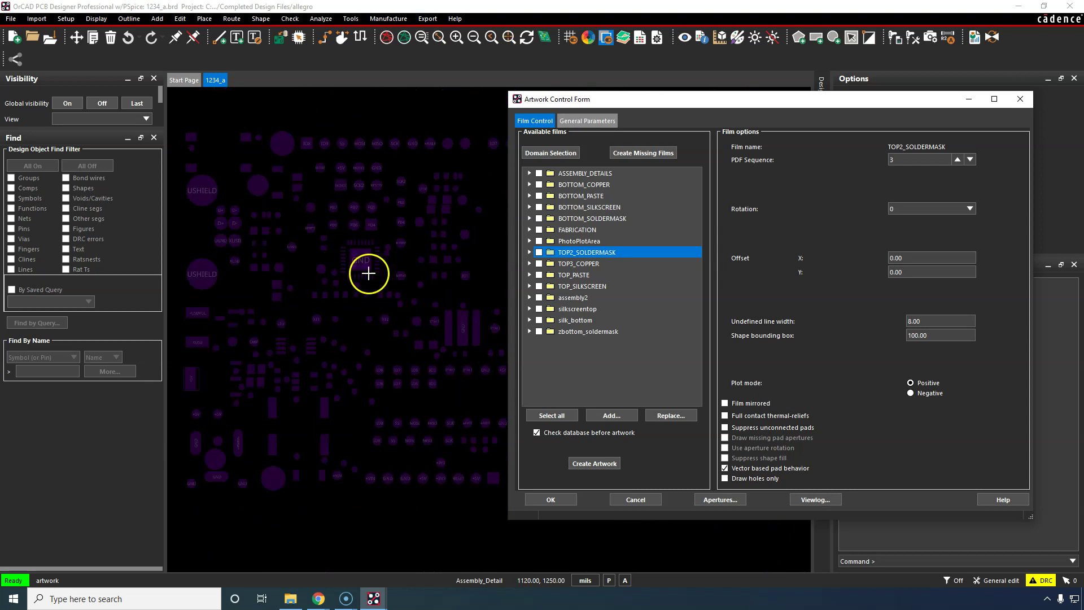
Expand the TOP2_SOLDERMASK film and review its VIA CLASS and PIN soldermask subclasses.
click(531, 252)
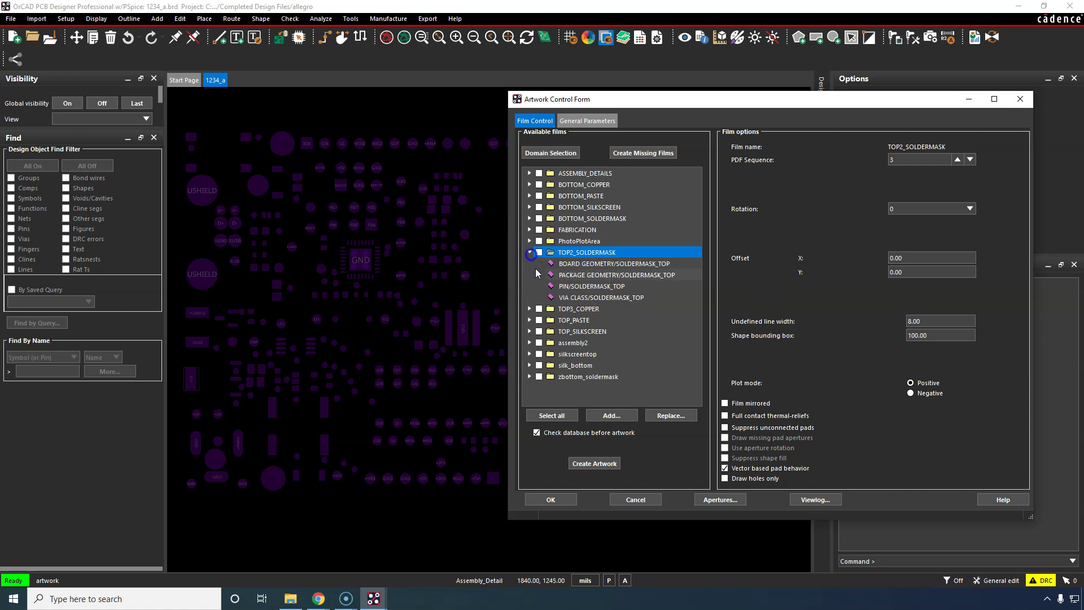
click(595, 297)
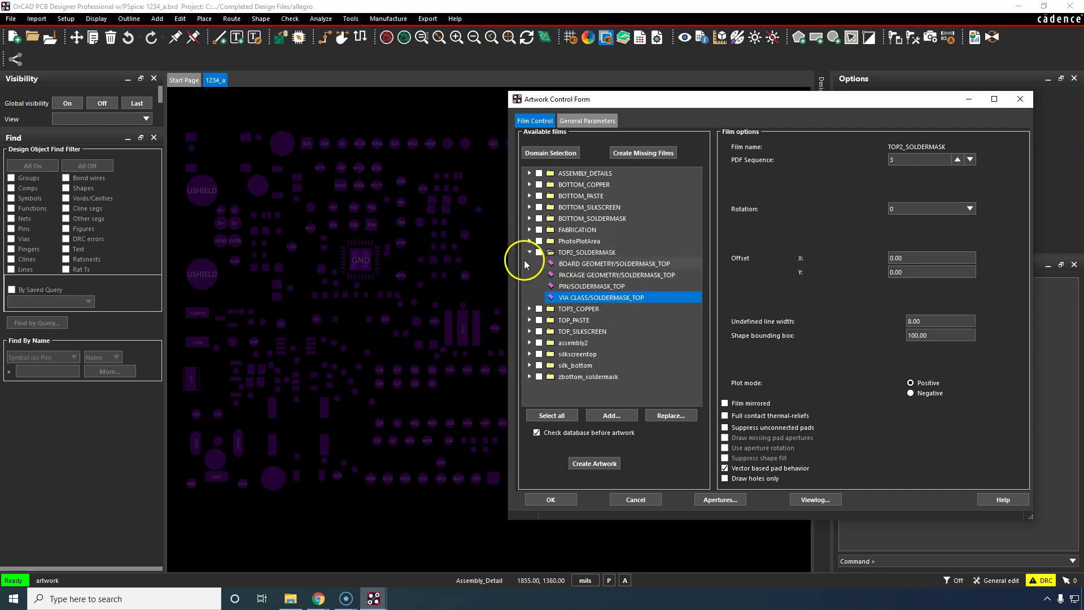
click(596, 285)
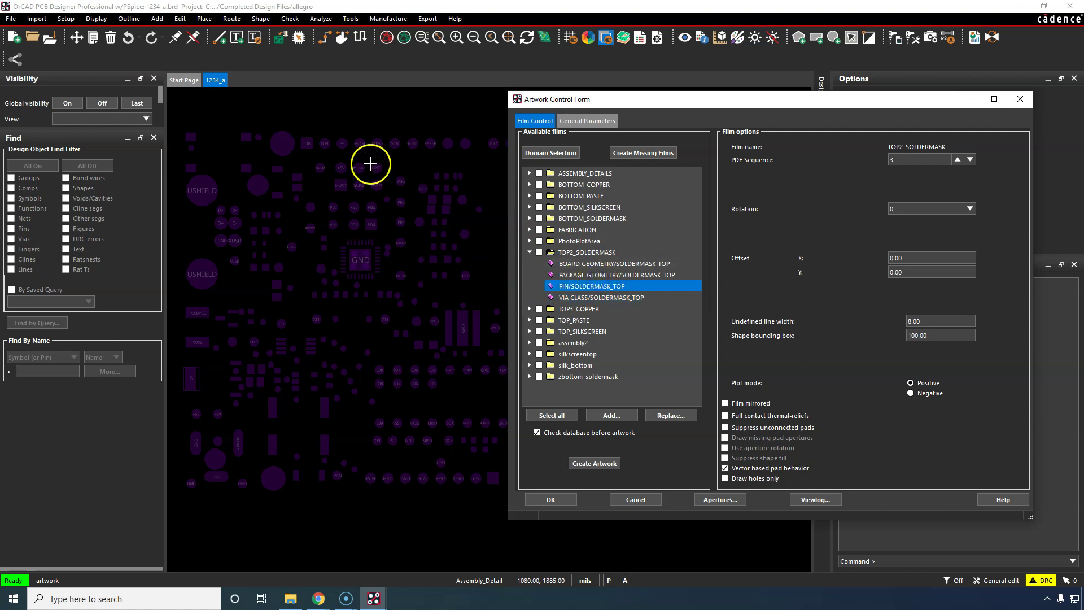
Select the PACKAGE GEOMETRY/SOLDERMASK_TOP subclass and inspect the soldermask openings of the GND pad and its vias closely.
click(622, 275)
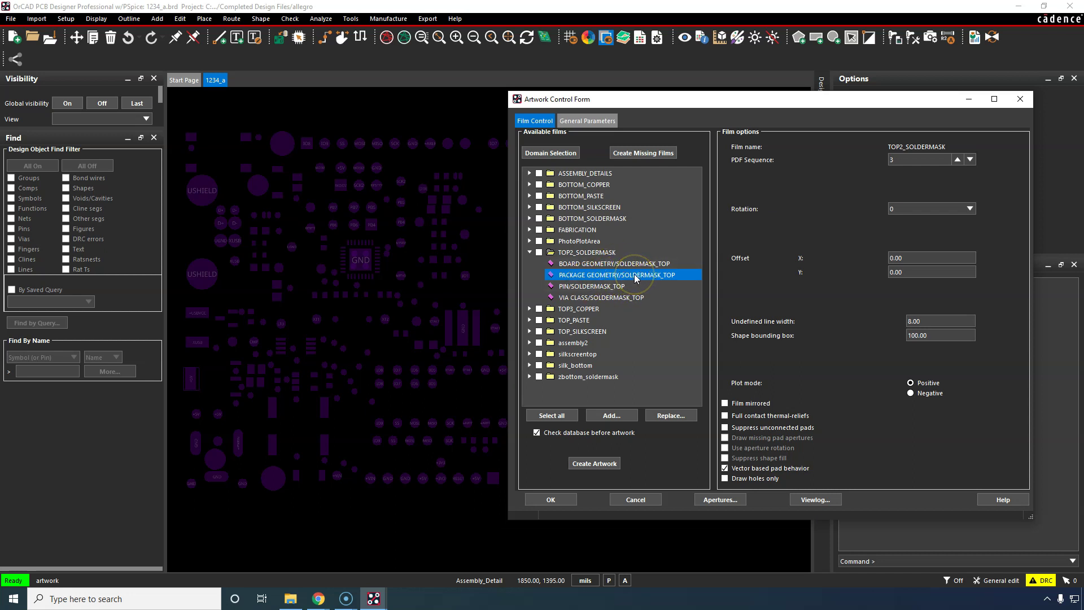
scroll(356, 256, up, 3)
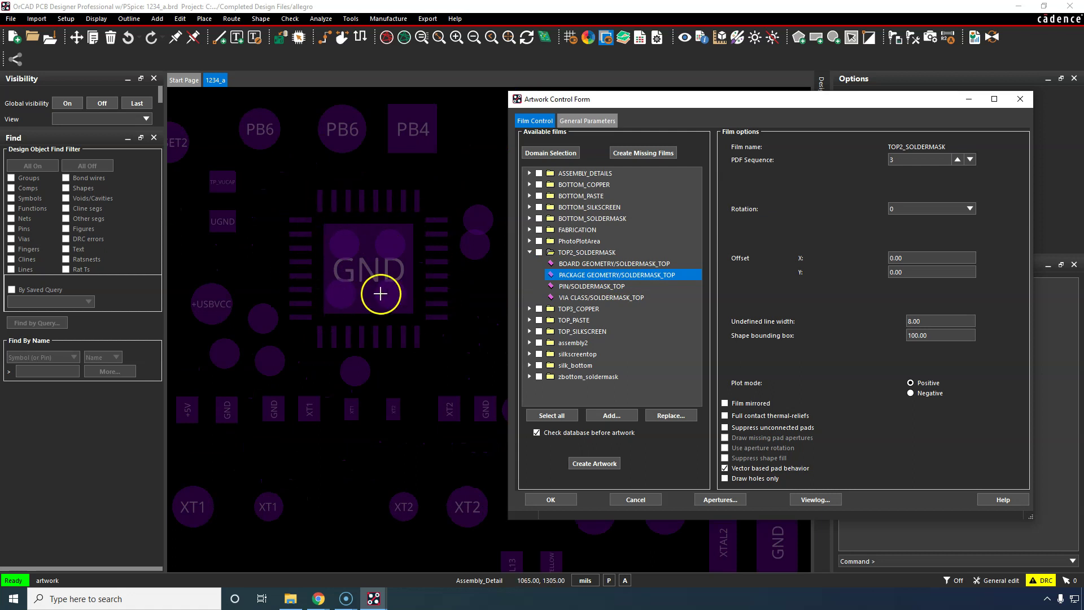
scroll(333, 234, up, 3)
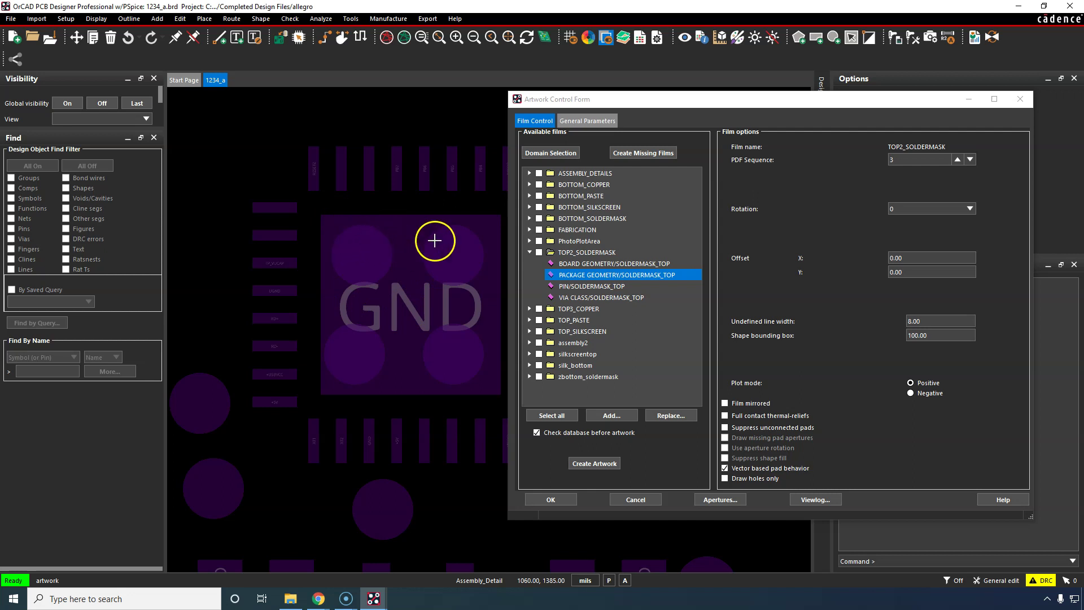
scroll(462, 259, up, 1)
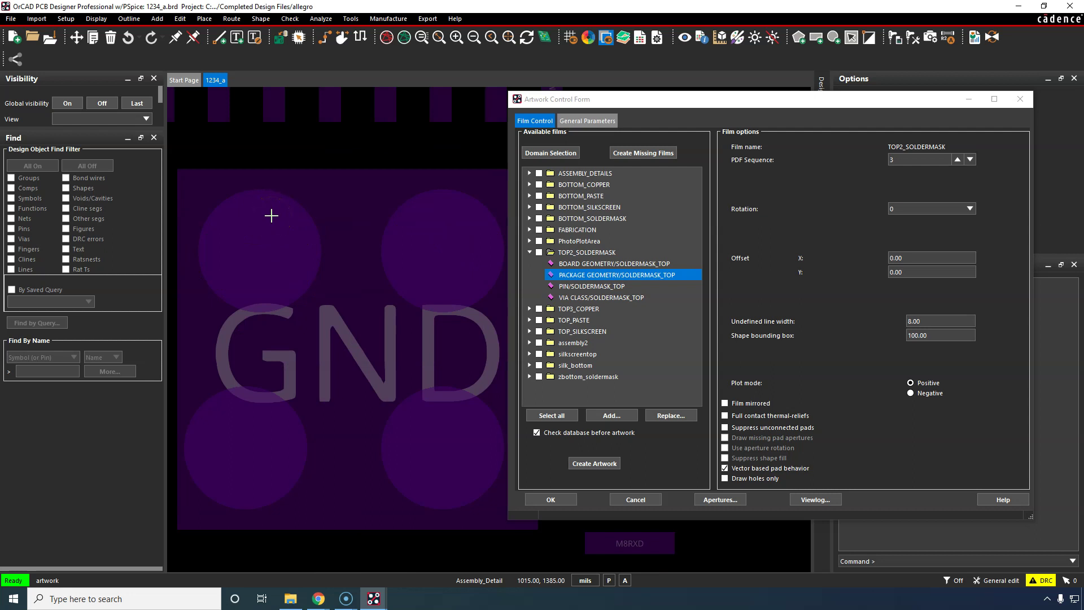
scroll(271, 215, down, 1)
scroll(312, 247, down, 1)
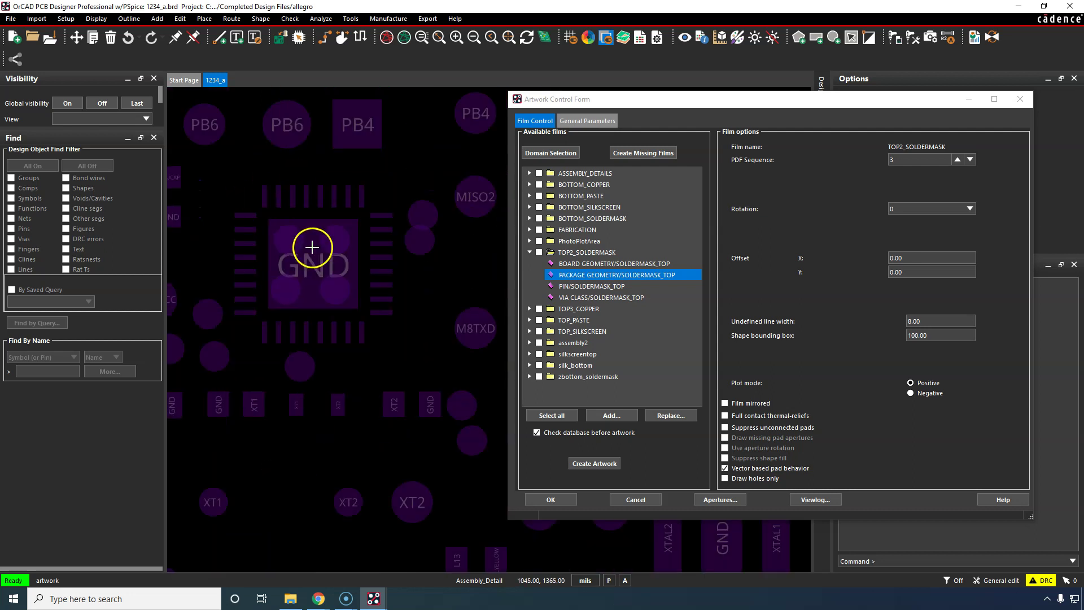
scroll(265, 234, up, 2)
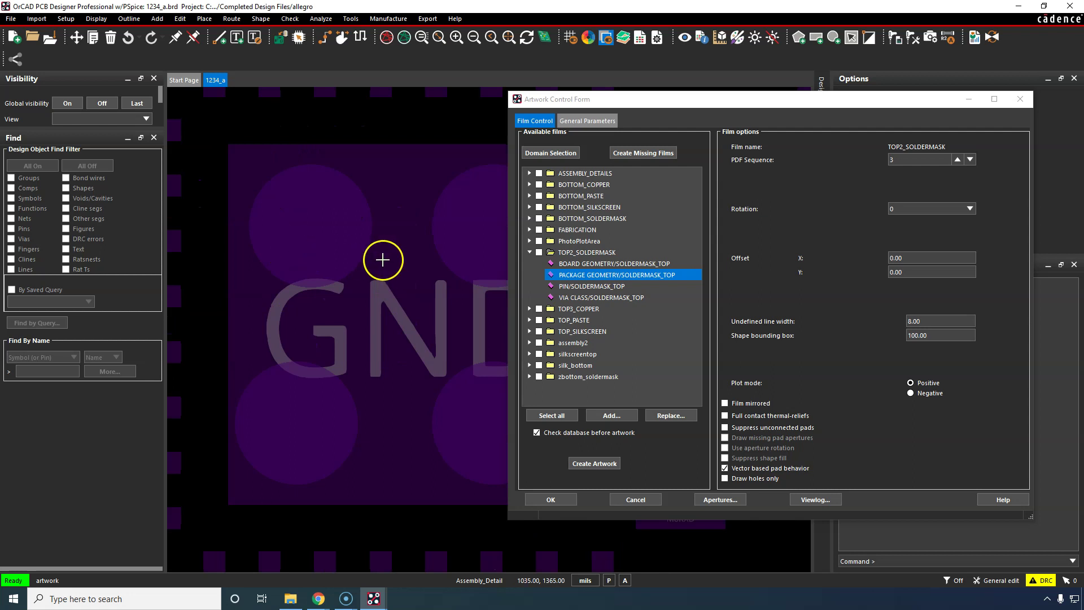
Select the BOARD GEOMETRY/SOLDERMASK_TOP subclass of the TOP2_SOLDERMASK film and survey the soldermask over the whole board.
click(570, 263)
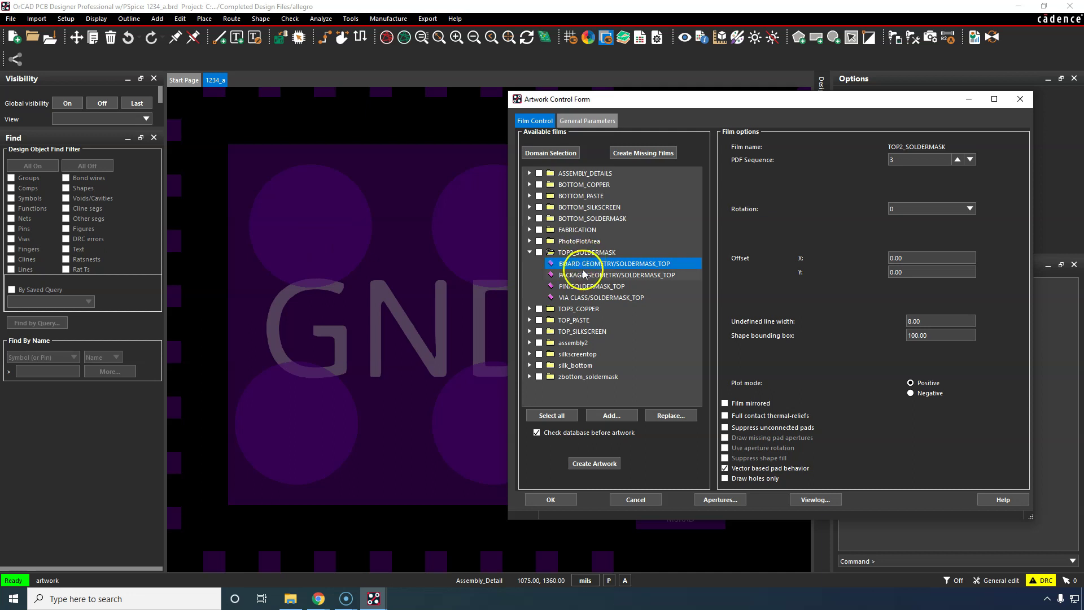
scroll(428, 226, down, 2)
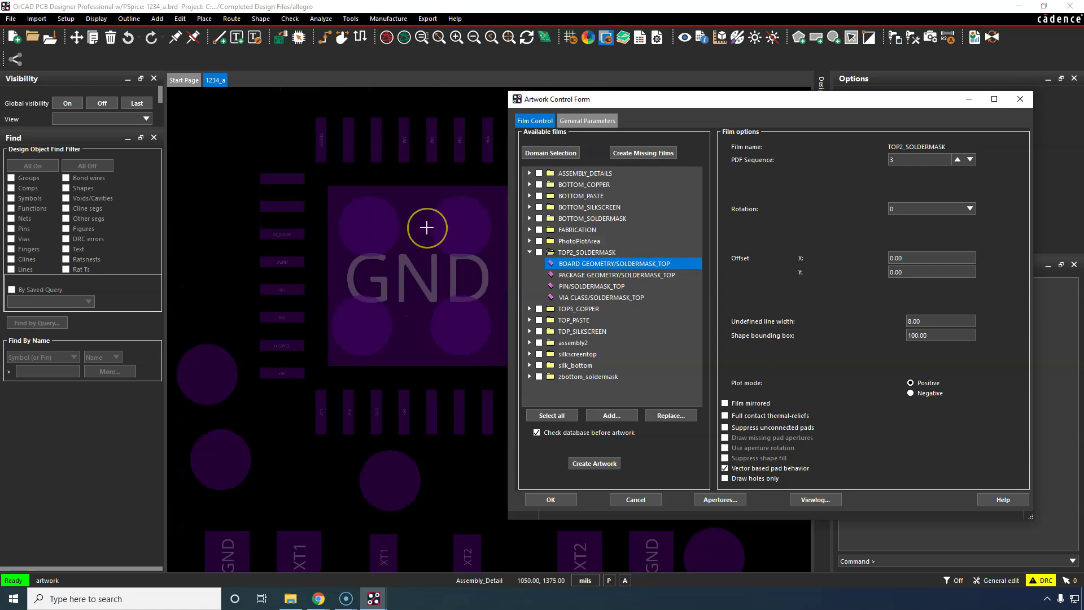
scroll(426, 228, down, 2)
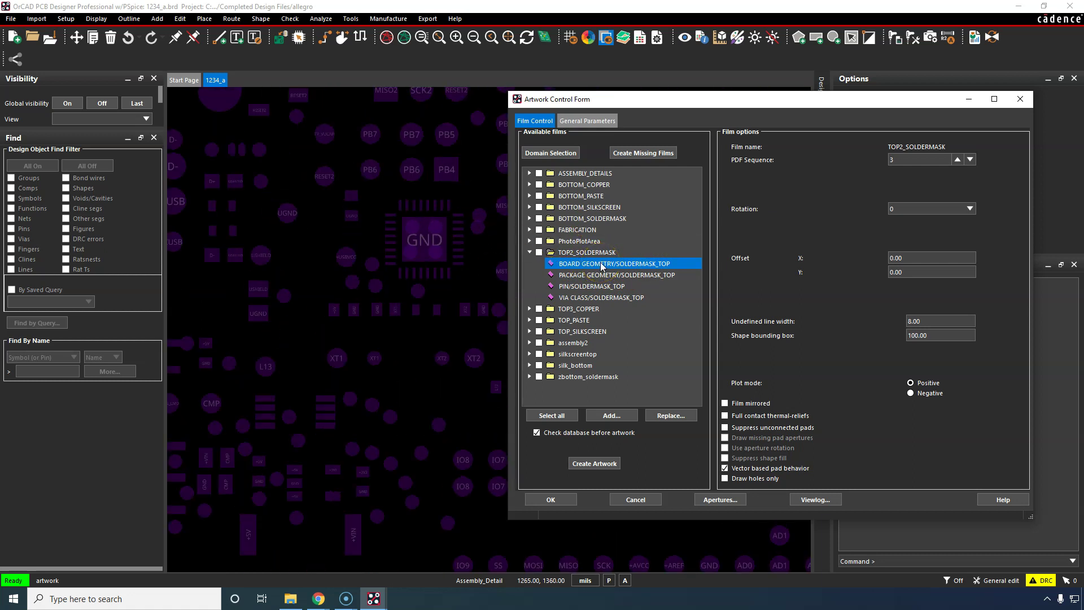
scroll(286, 152, down, 2)
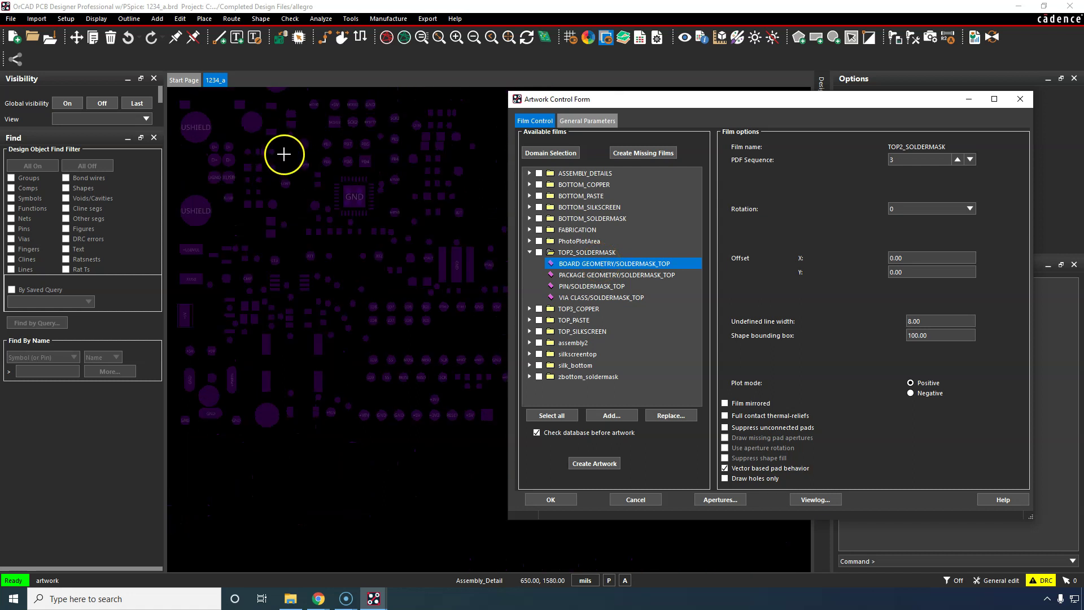
Switch to the Allegro 3D Canvas and inspect the soldermask around the pads, vias and fiducial on the board's top side.
mouse_move(381, 603)
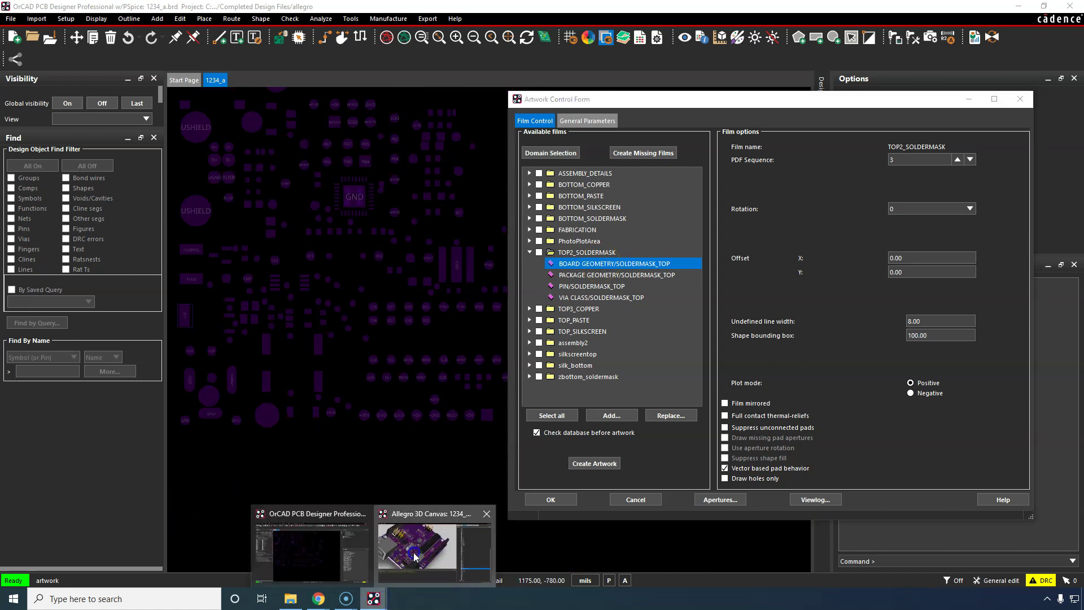
click(433, 545)
right_click(405, 157)
click(601, 81)
middle_drag(320, 128, 451, 202)
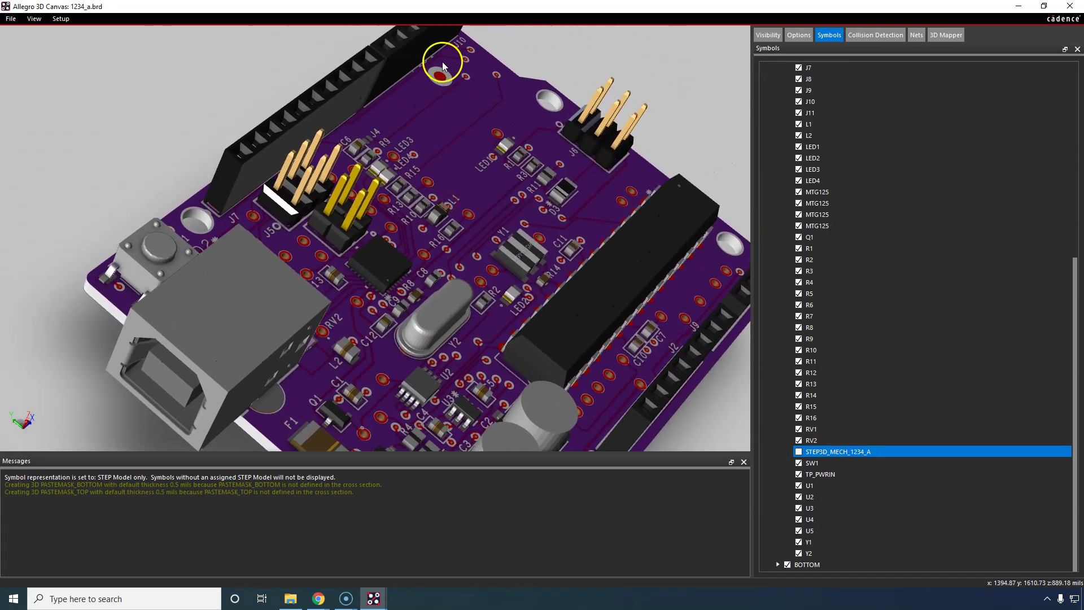
scroll(426, 242, up, 4)
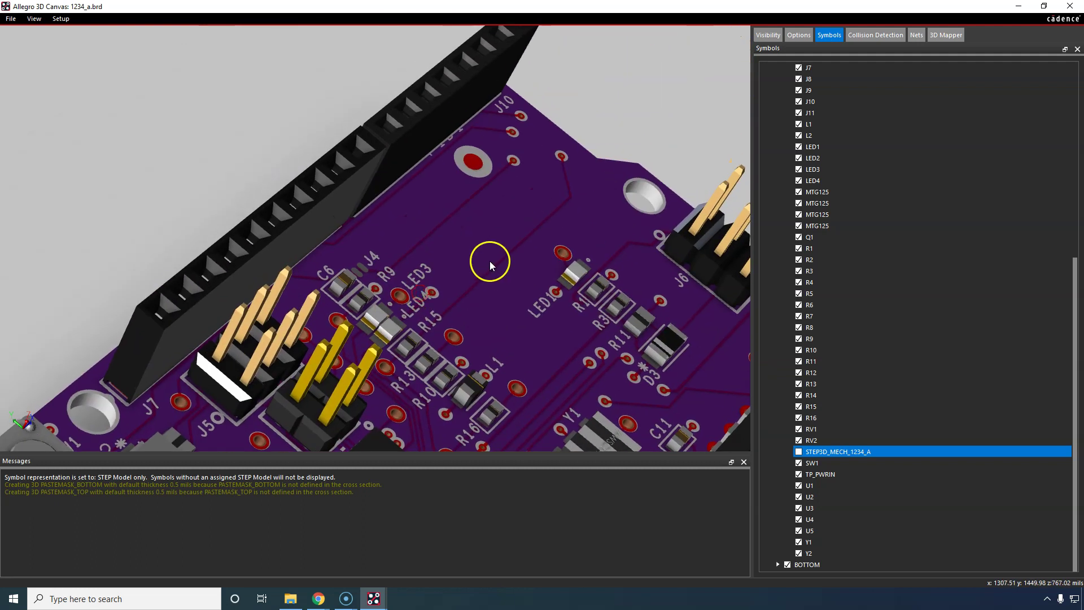
middle_drag(521, 198, 432, 124)
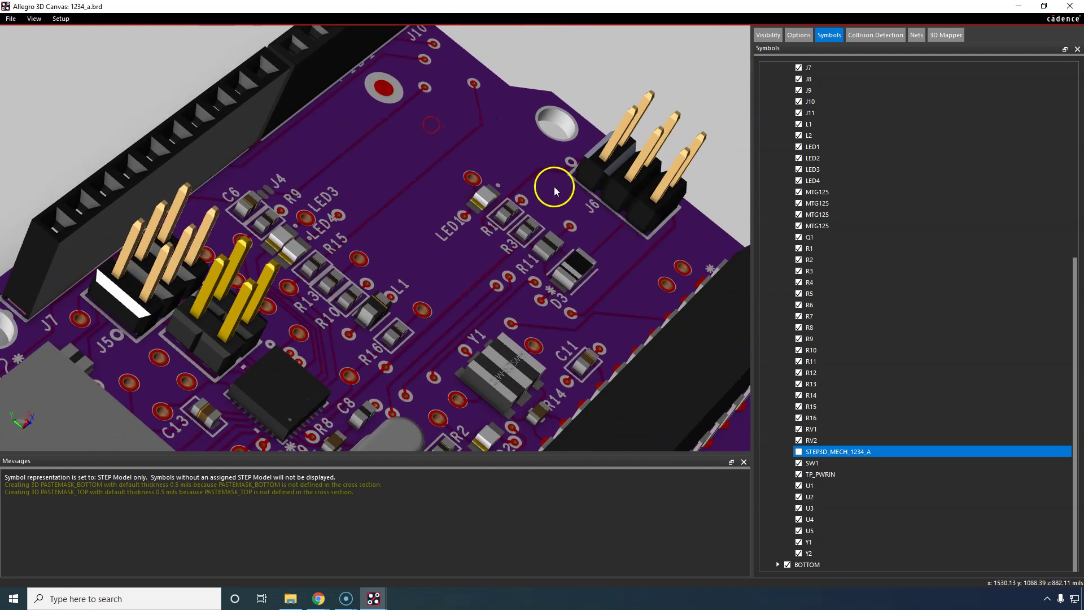
middle_drag(377, 160, 669, 88)
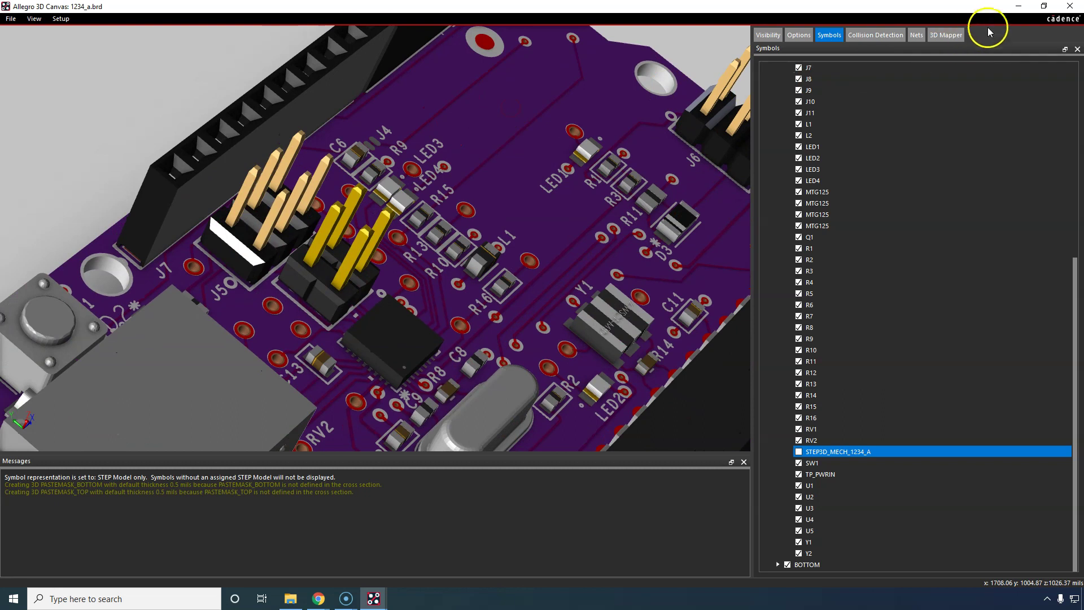
Return from the Allegro 3D Canvas to the PCB layout and collapse the TOP2_SOLDERMASK film.
click(1018, 7)
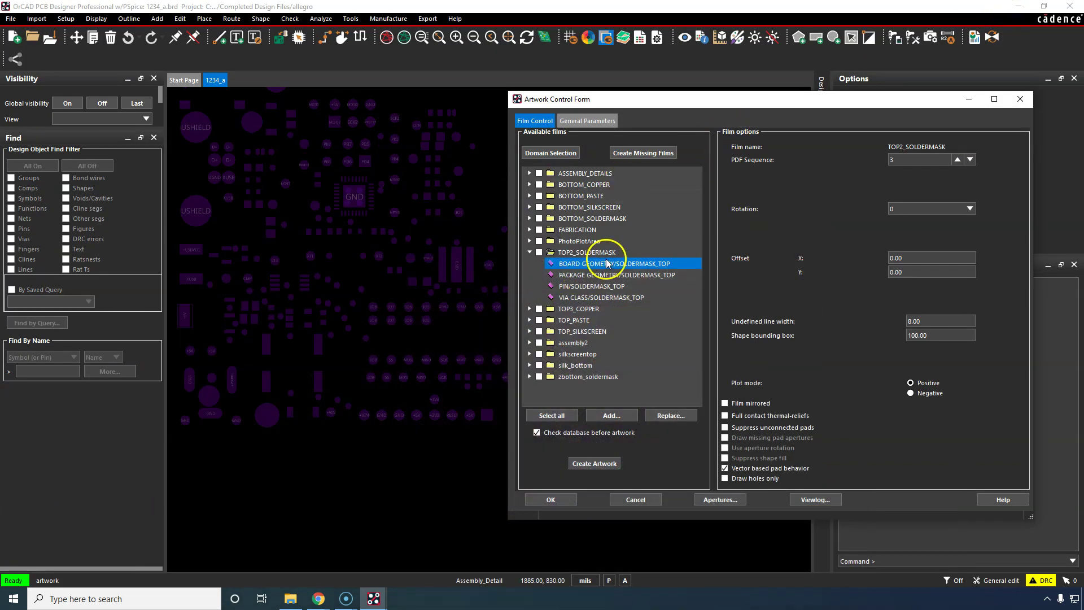
click(450, 156)
scroll(450, 157, up, 2)
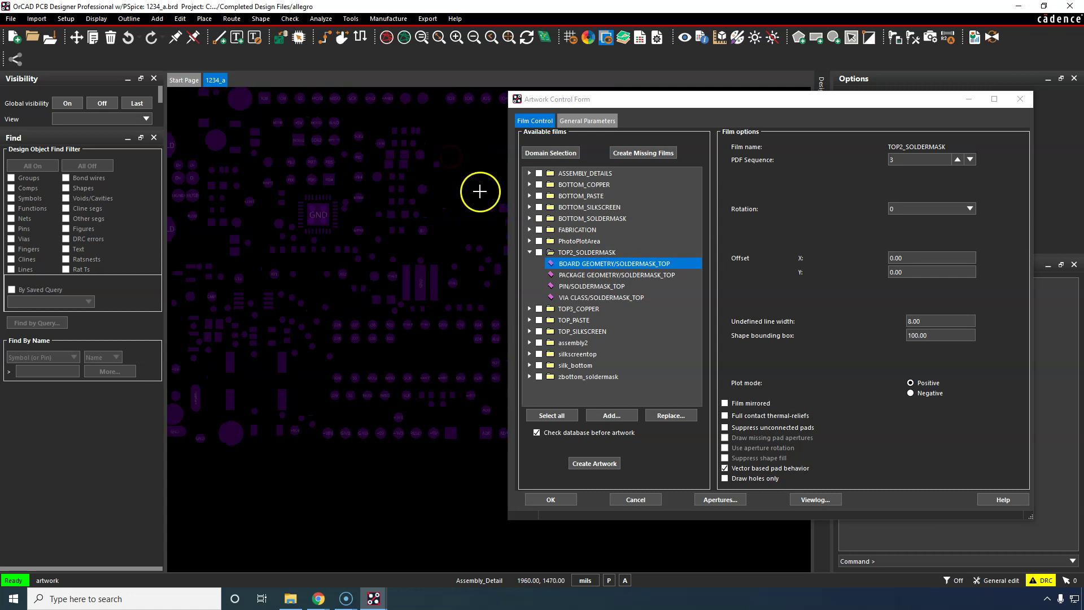
click(530, 252)
Display the TOP3_COPPER film for artwork check and inspect the top copper pads and traces.
click(562, 265)
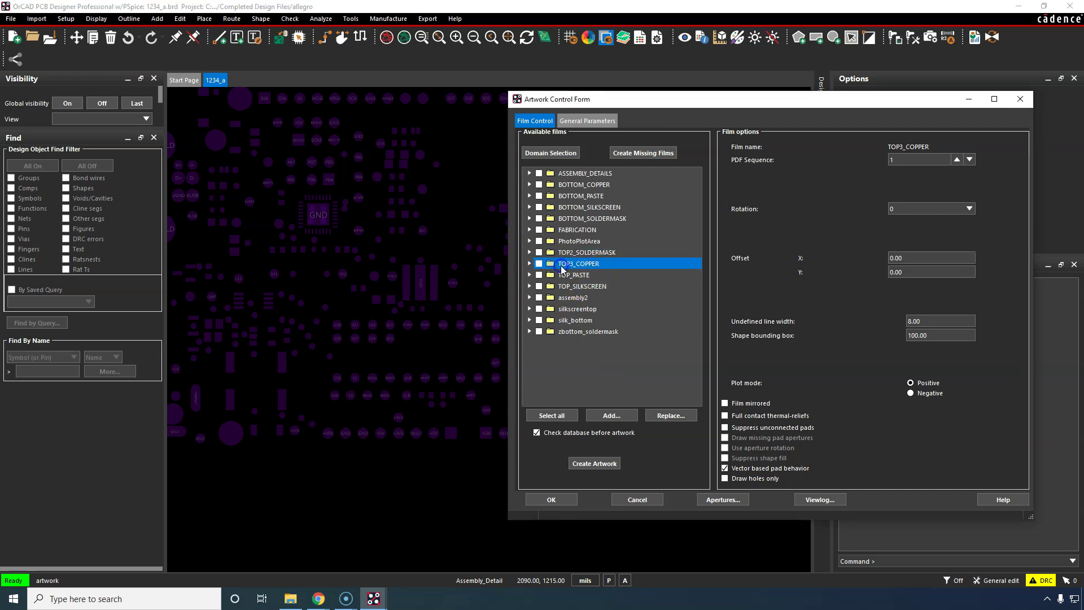
click(564, 265)
right_click(586, 269)
click(594, 274)
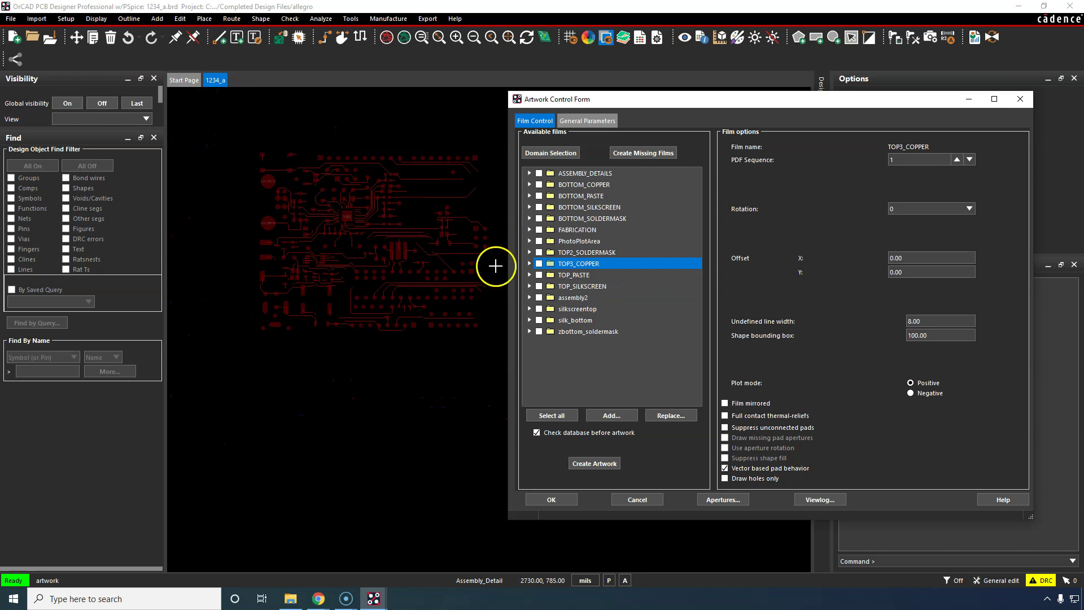
scroll(286, 165, up, 3)
scroll(290, 164, down, 3)
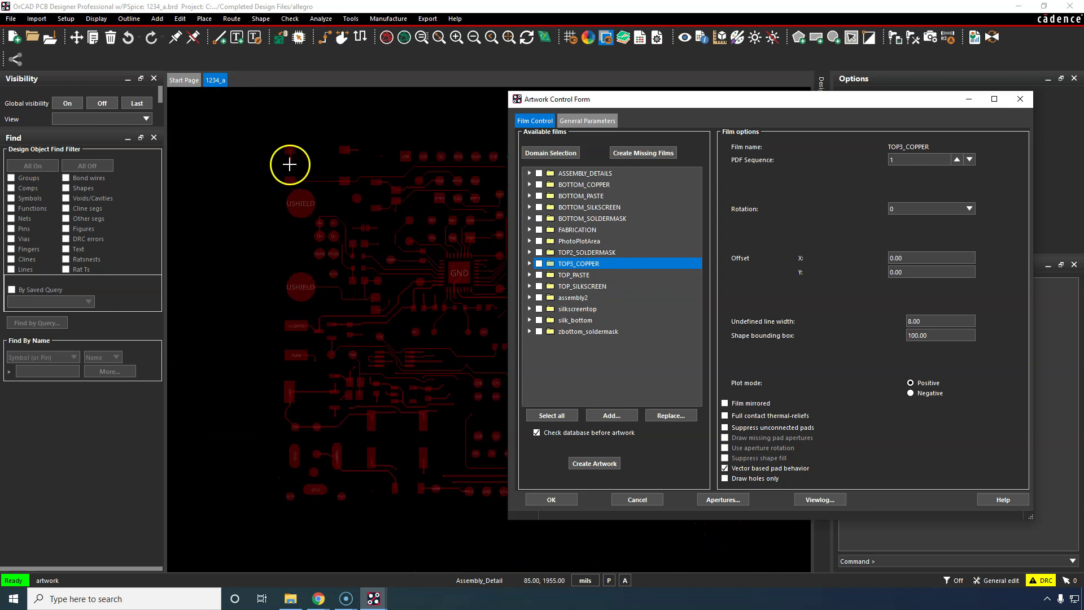
scroll(407, 212, up, 3)
scroll(407, 234, down, 3)
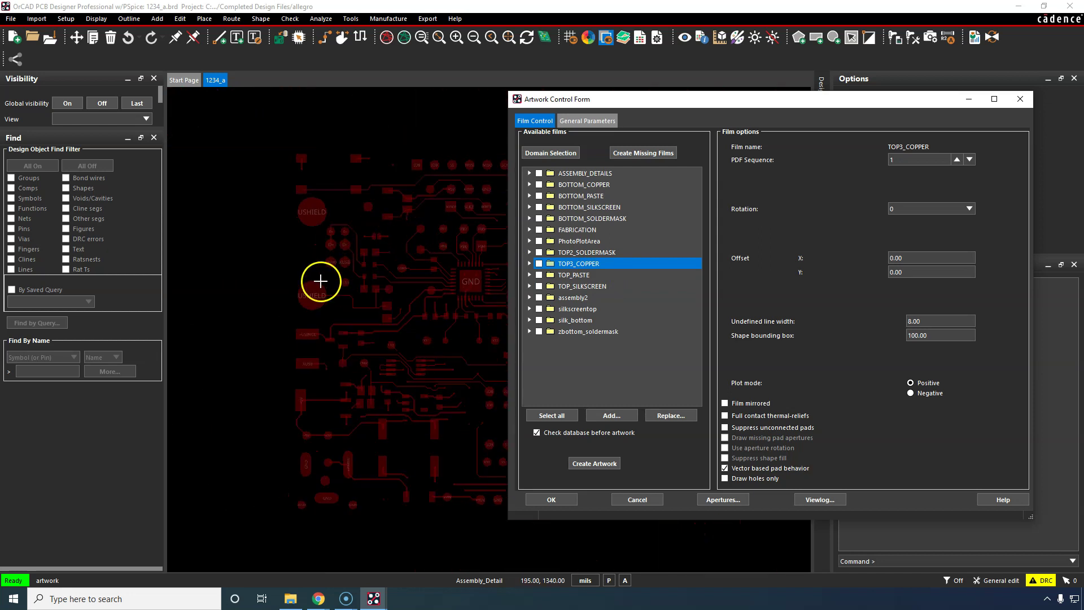
scroll(317, 280, up, 3)
Expand the TOP3_COPPER film, select its PIN/TOP subclass and inspect the pads from the USHIELD pins to the GND pad.
click(530, 263)
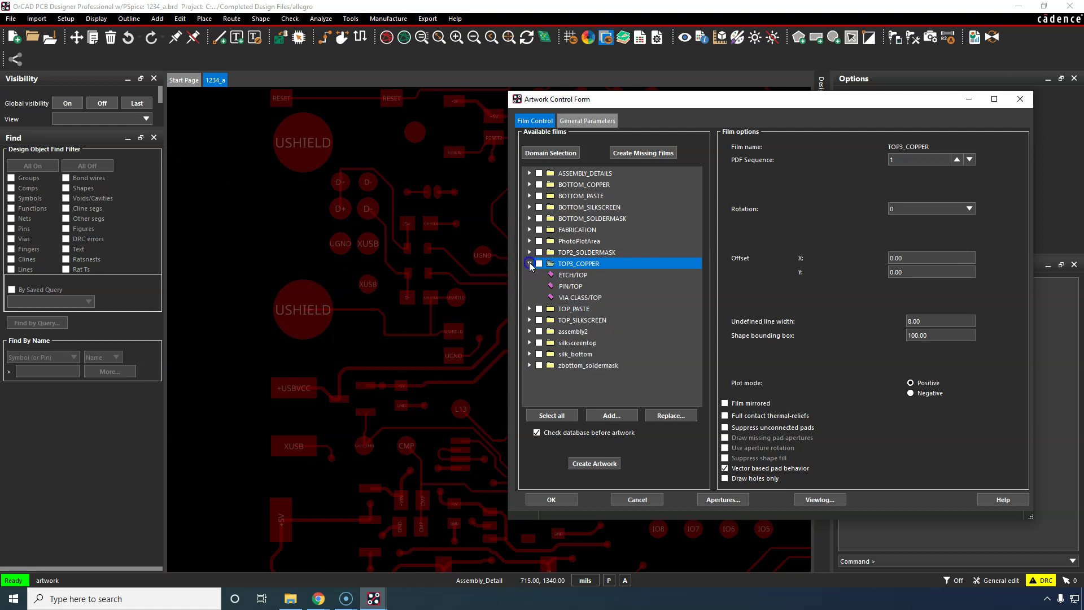
click(577, 287)
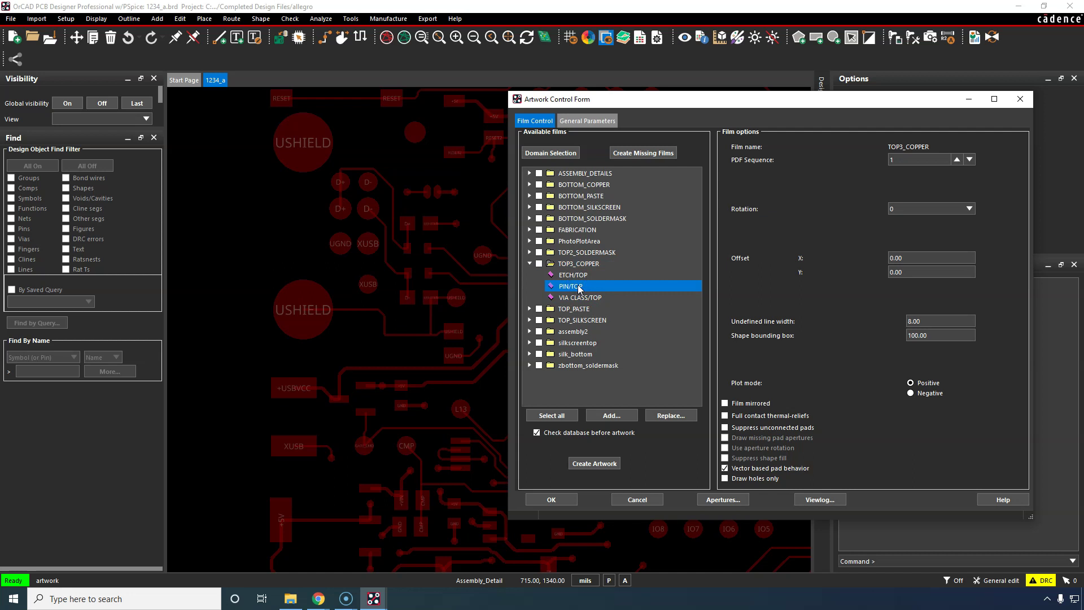
scroll(312, 158, up, 2)
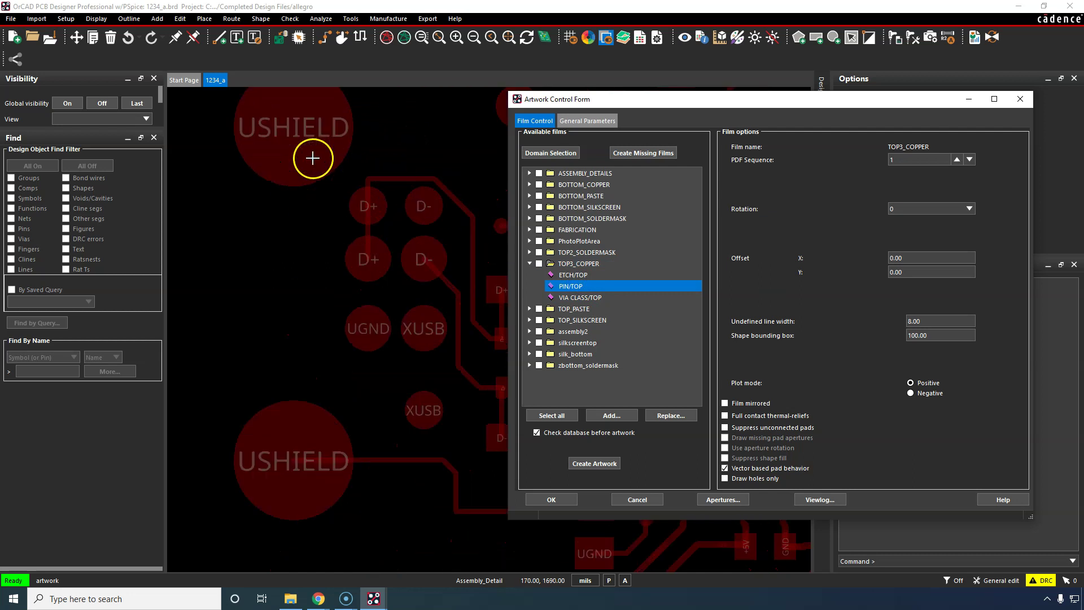
scroll(336, 156, down, 2)
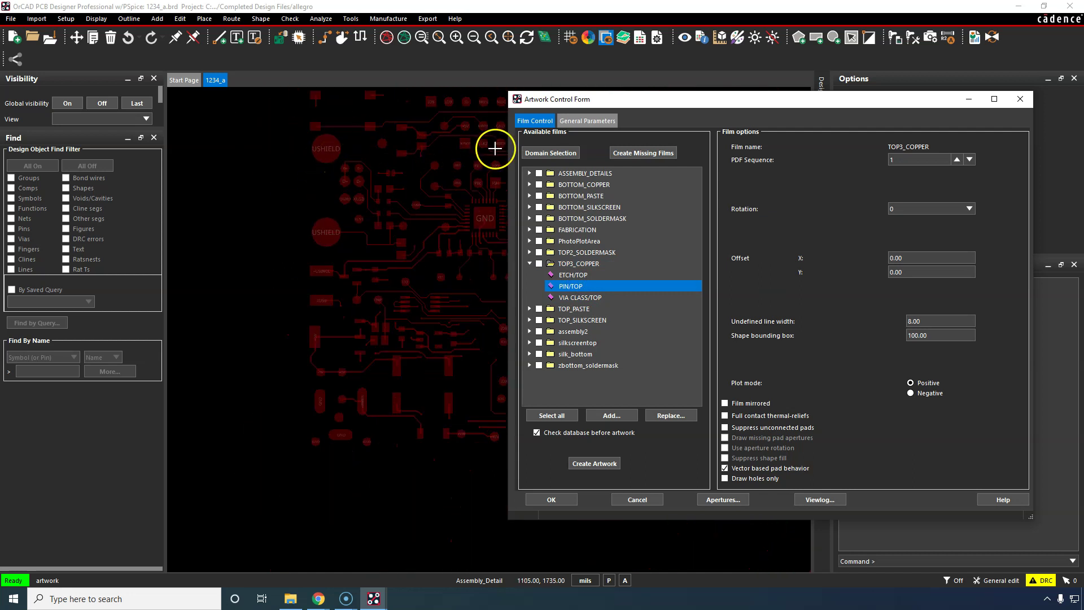
scroll(480, 144, up, 1)
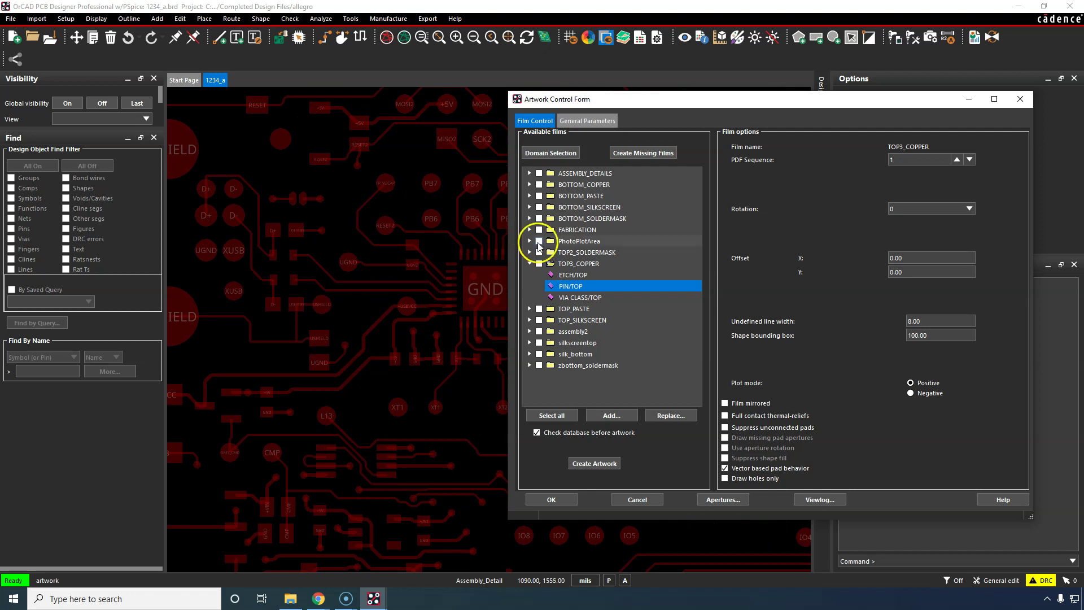
Select the VIA CLASS/TOP subclass of the TOP3_COPPER film and inspect the vias across the top copper.
click(590, 297)
click(398, 215)
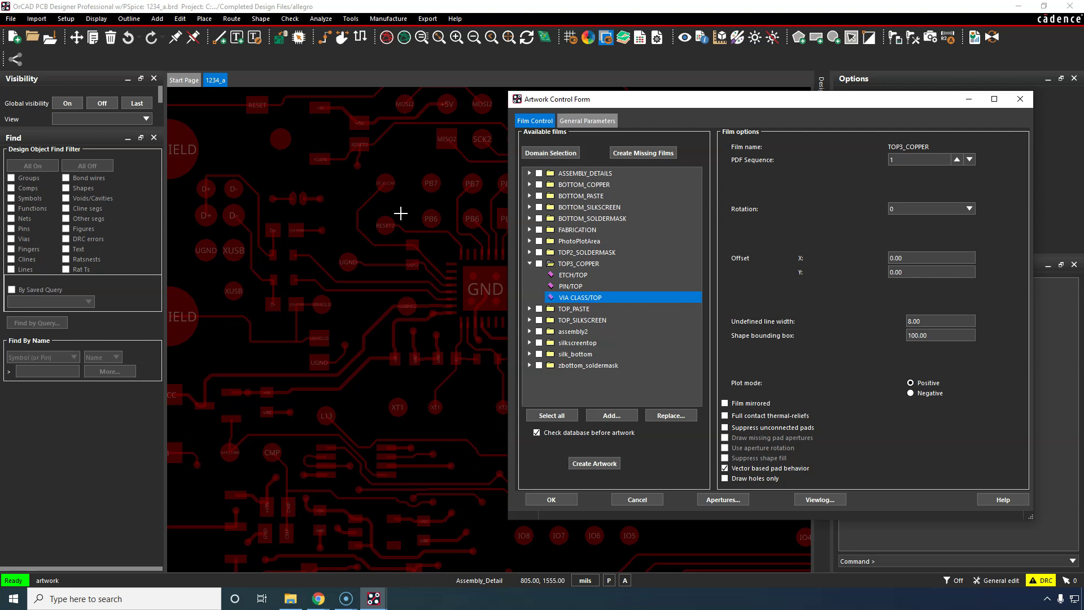
middle_drag(400, 212, 418, 176)
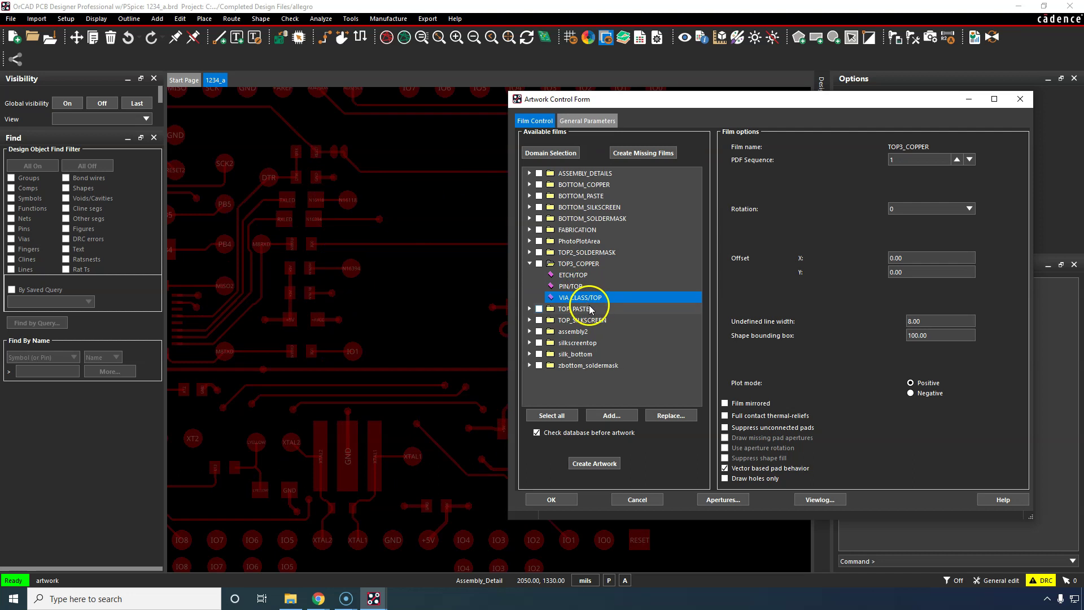
click(576, 300)
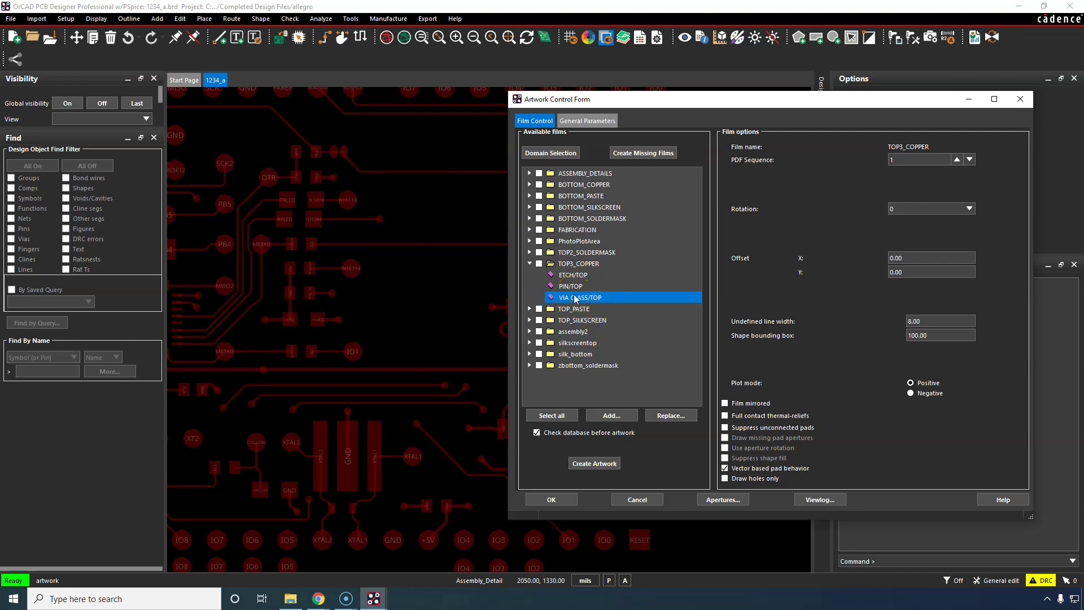
Review the TOP_PASTE film options against those of TOP3_COPPER, leaving the TOP3_COPPER film collapsed.
double_click(545, 263)
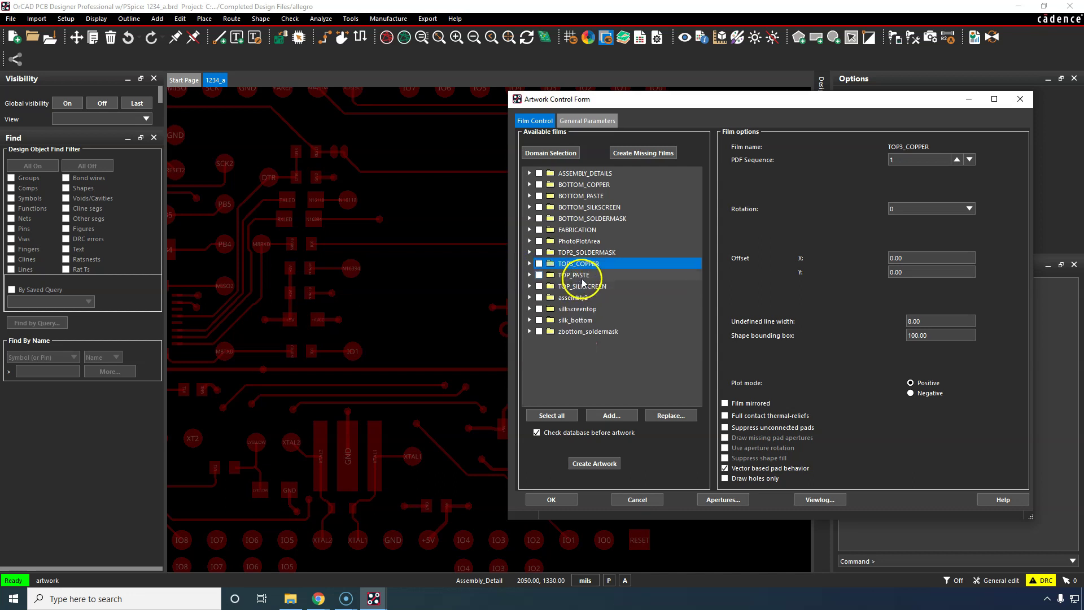
click(582, 277)
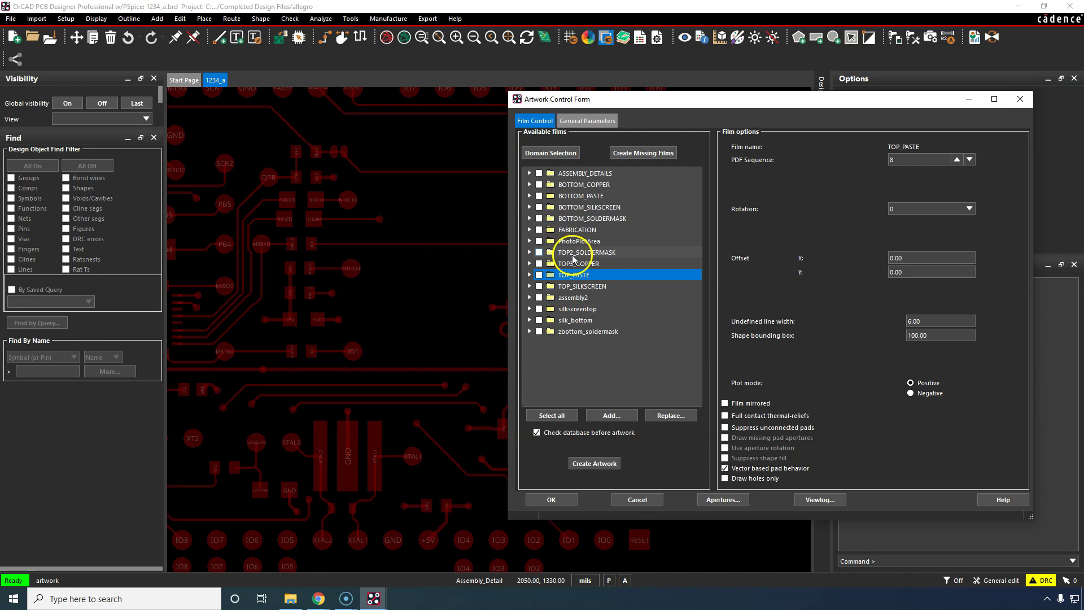
click(585, 264)
double_click(542, 264)
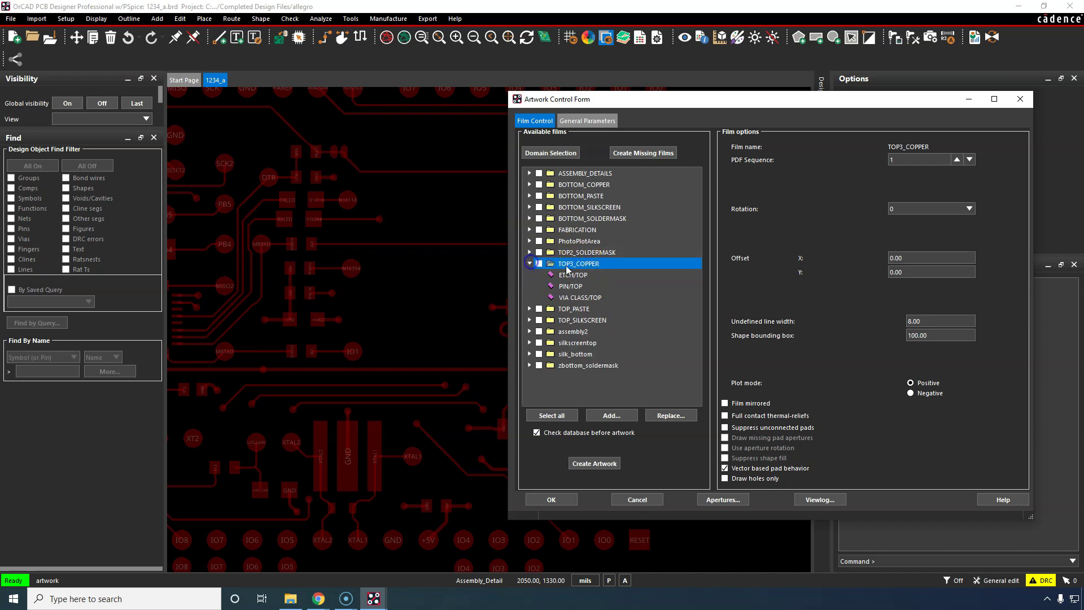
click(531, 263)
Display the TOP_PASTE film for artwork check and inspect its paste openings across the board.
click(571, 275)
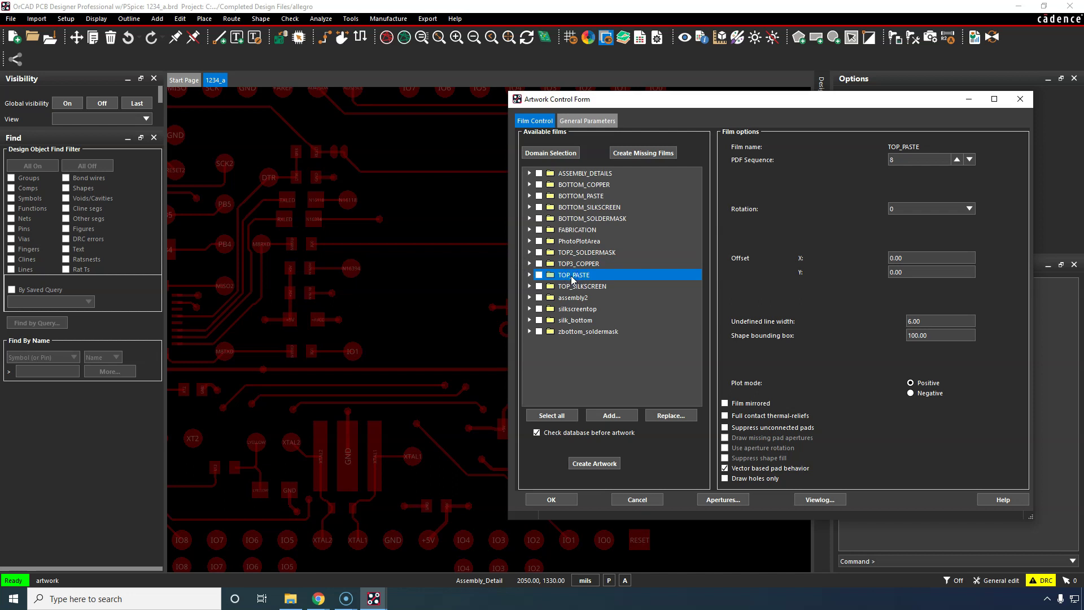
right_click(571, 276)
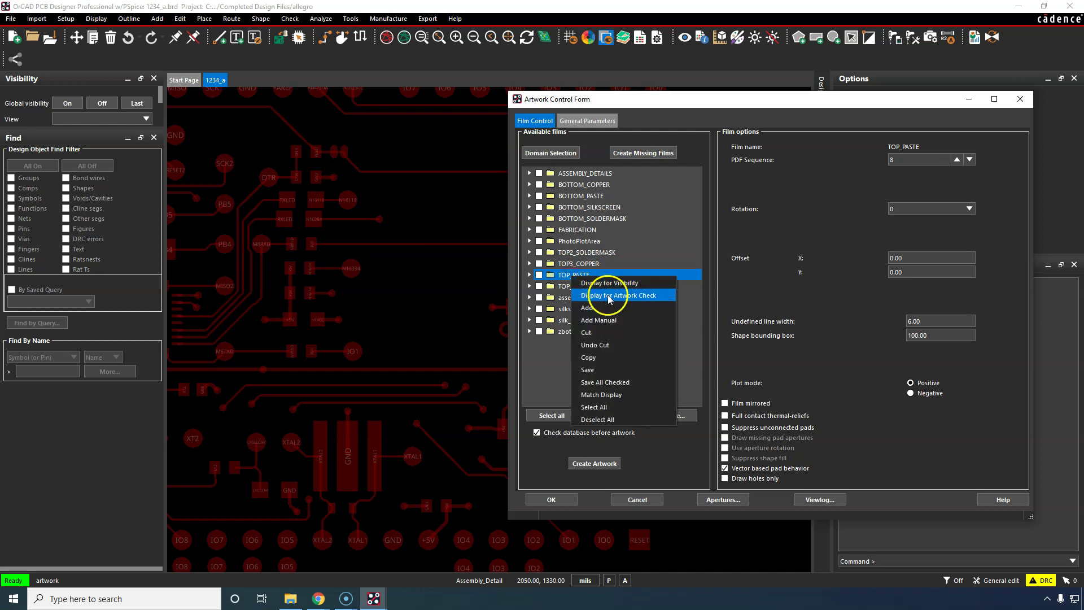
click(610, 295)
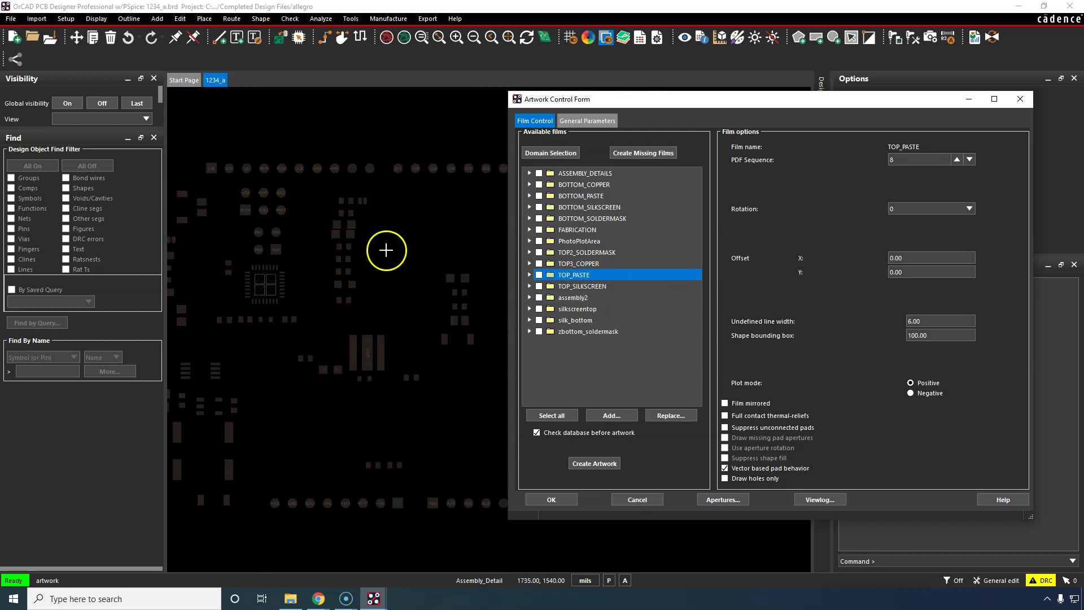
scroll(377, 242, down, 1)
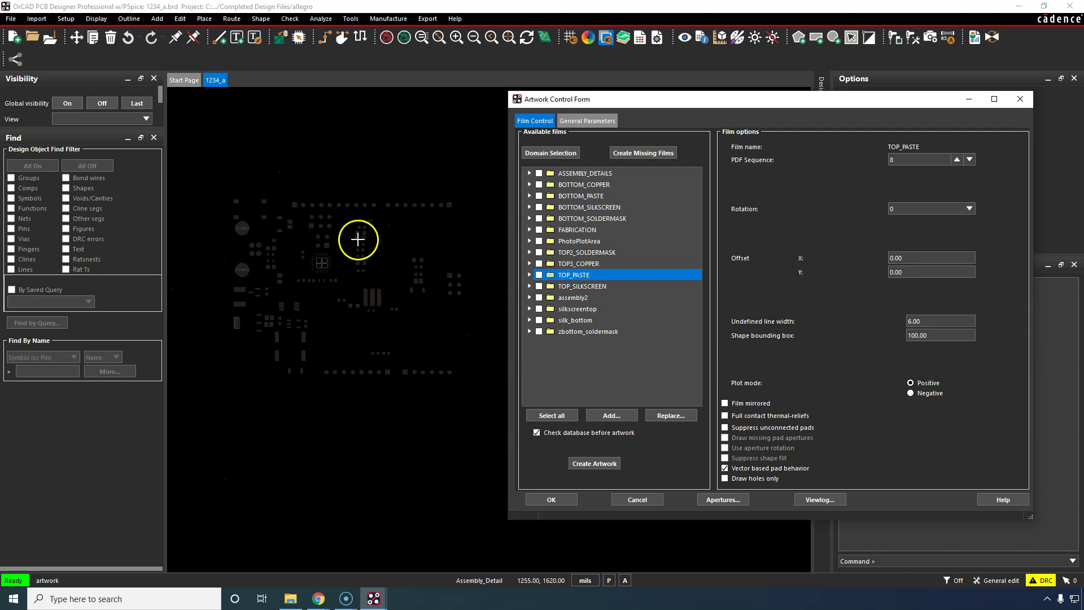
scroll(312, 242, up, 2)
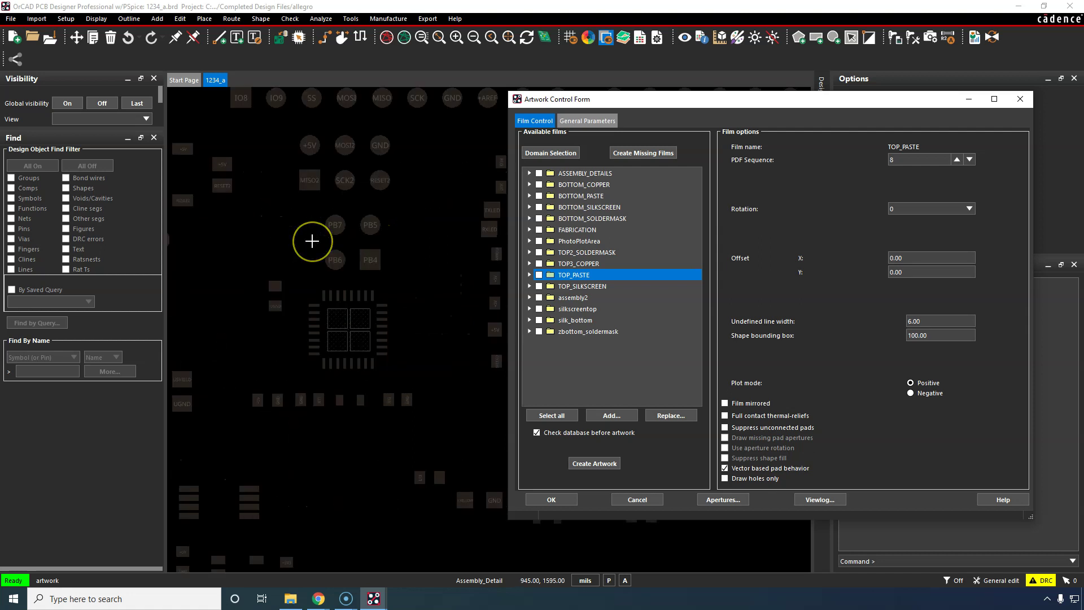
Expand the TOP_PASTE film and review its PACKAGE GEOMETRY/SOLDERPASTE_TOP subclass.
click(529, 274)
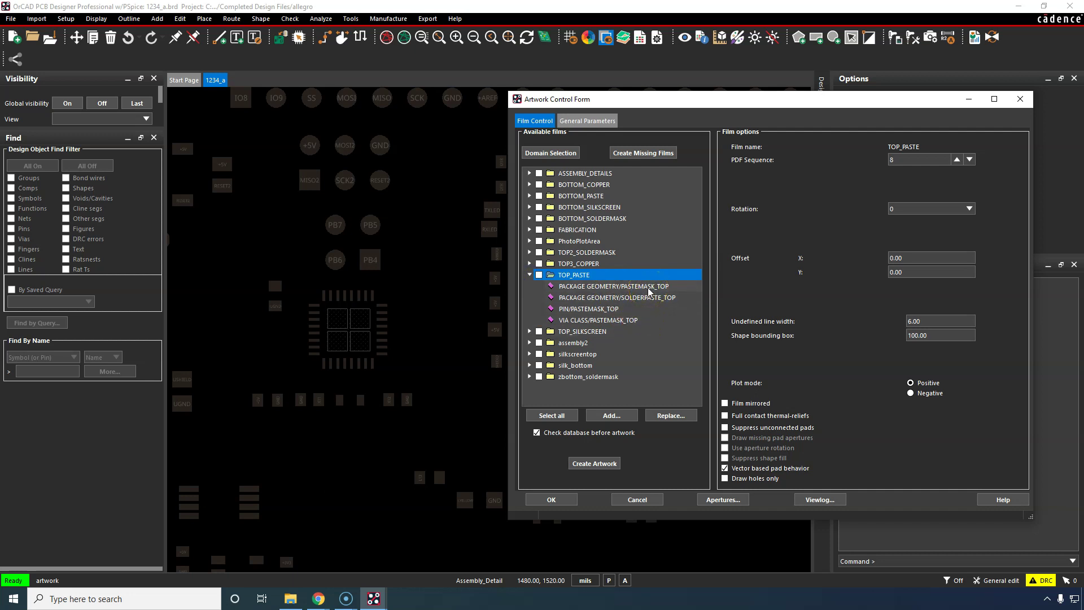
click(636, 298)
click(668, 301)
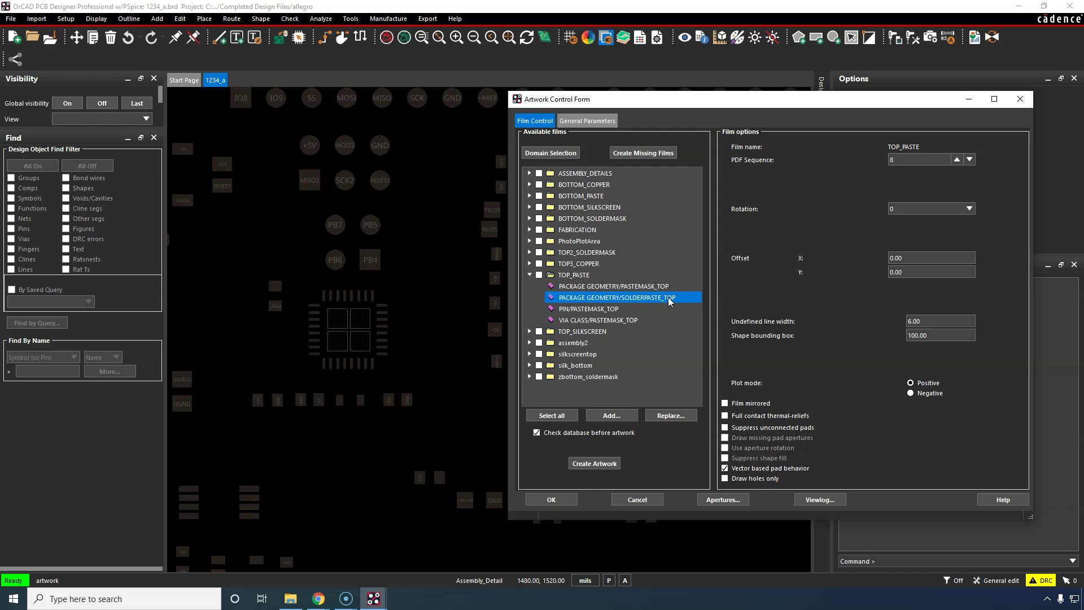
Select the PIN/PASTEMASK_TOP subclass of the TOP_PASTE film and inspect the paste openings of the header and component pads.
click(577, 312)
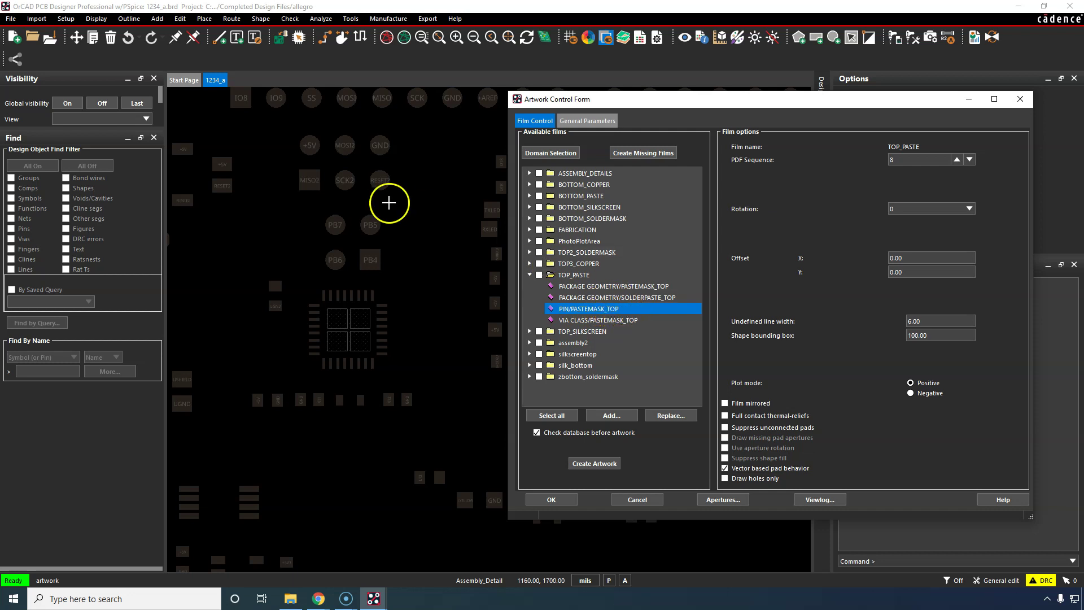
scroll(381, 134, up, 2)
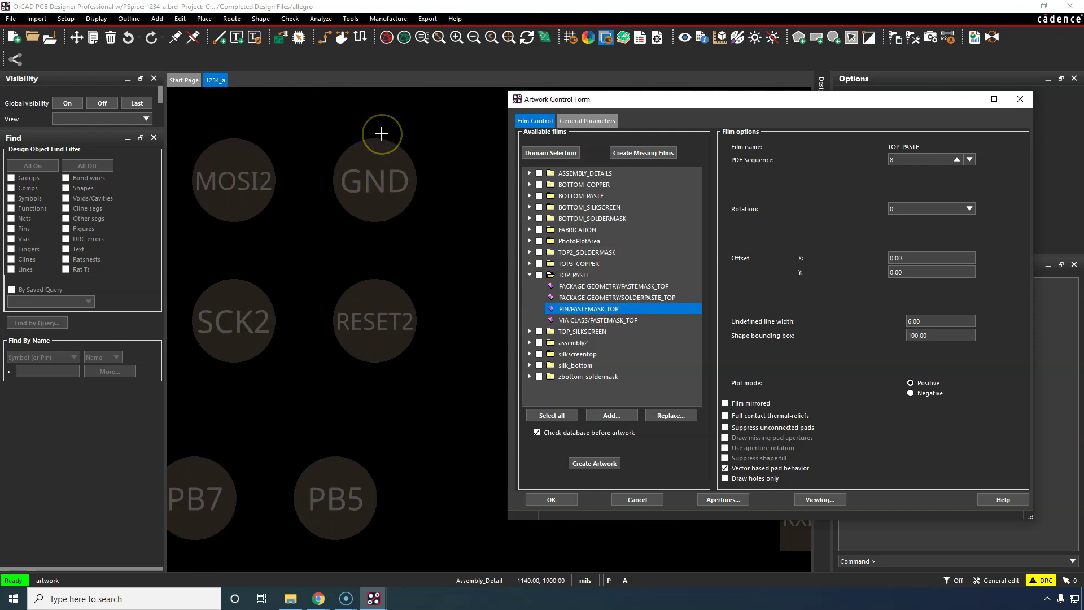
scroll(381, 133, down, 2)
middle_drag(430, 165, 375, 120)
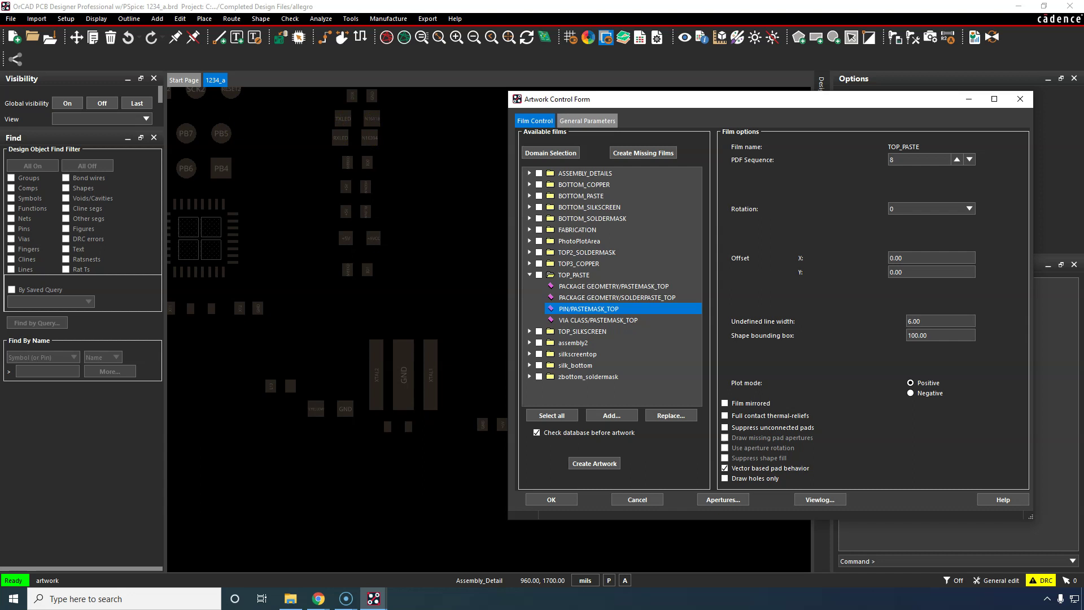
Bring the browser window with the silkscreen article over the layout and examine the green PCB photo's bare pads.
drag(0, 44, 815, 66)
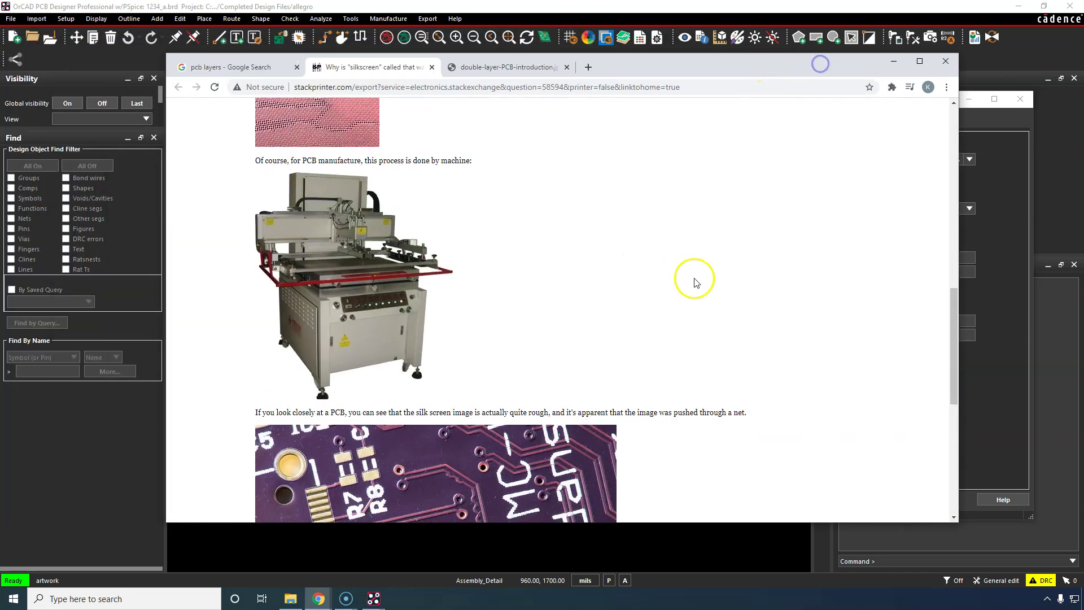
click(695, 277)
scroll(696, 277, up, 4)
scroll(696, 277, up, 4)
scroll(543, 193, up, 2)
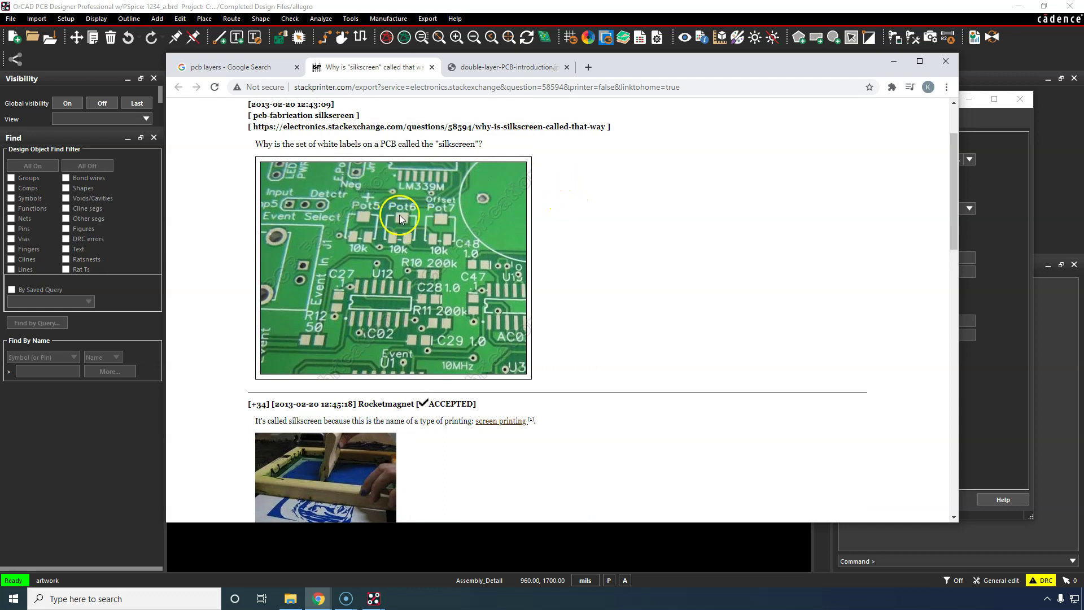
scroll(482, 295, up, 3)
scroll(454, 234, down, 3)
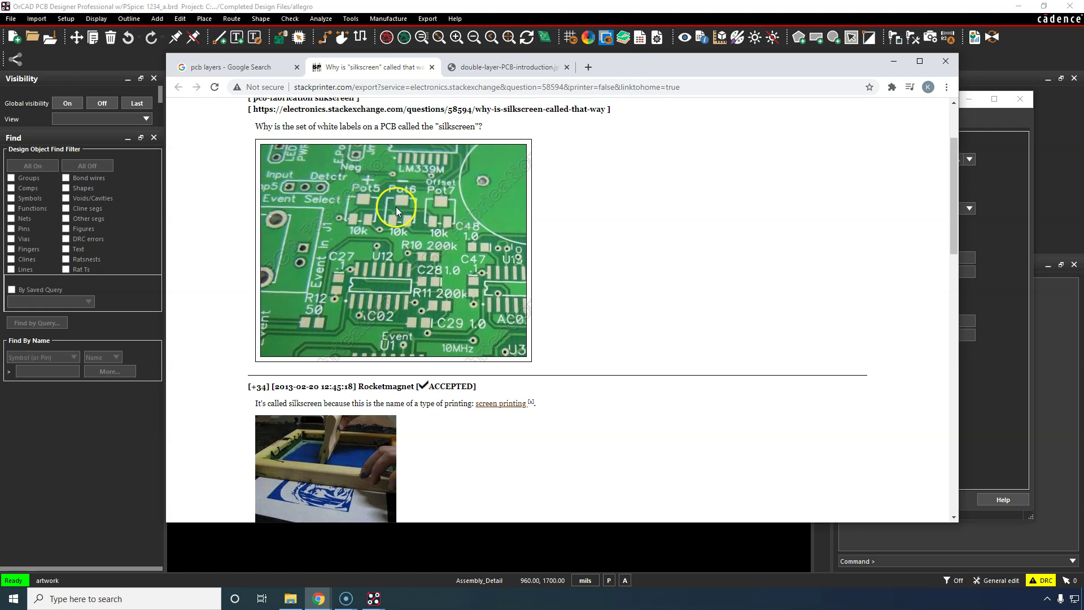
Place the browser beside the layout to compare the photo's pads with the paste openings, and move it out of the way.
drag(627, 73, 855, 77)
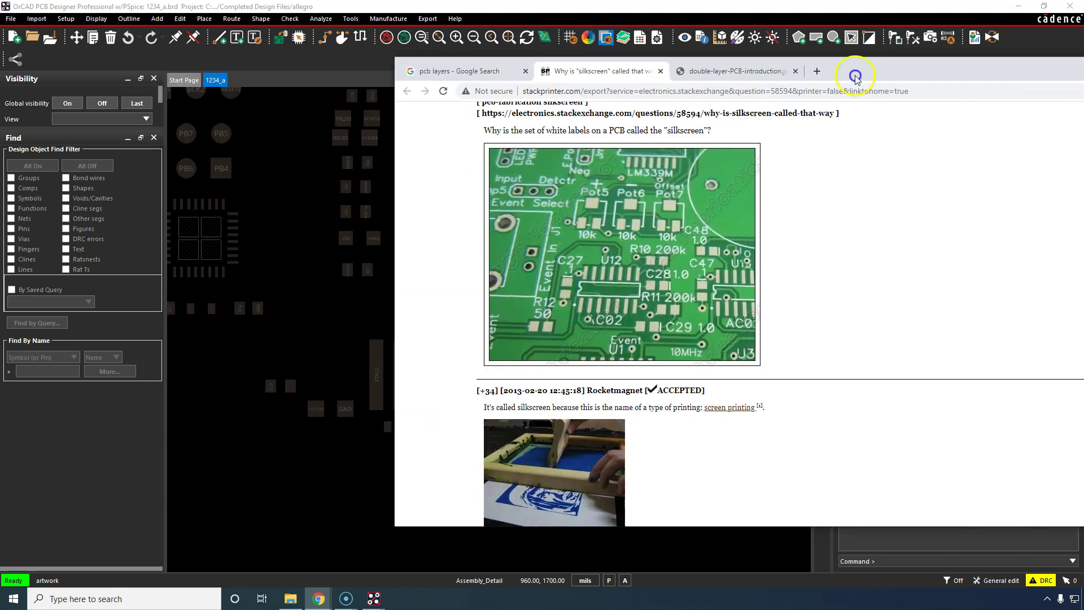
scroll(357, 196, up, 3)
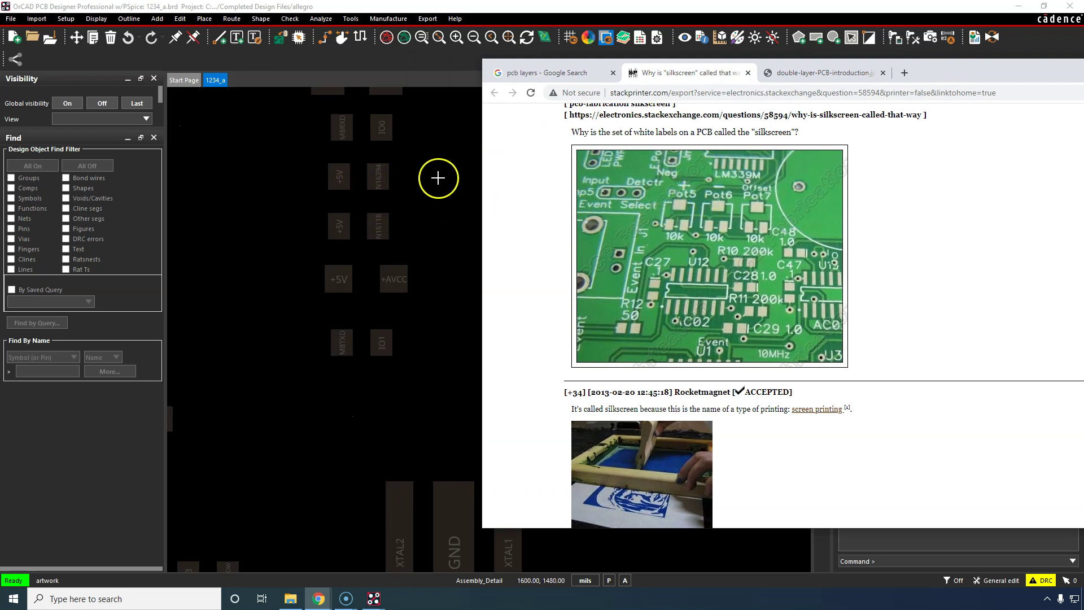
drag(963, 79, 747, 92)
drag(838, 94, 0, 55)
scroll(360, 122, down, 5)
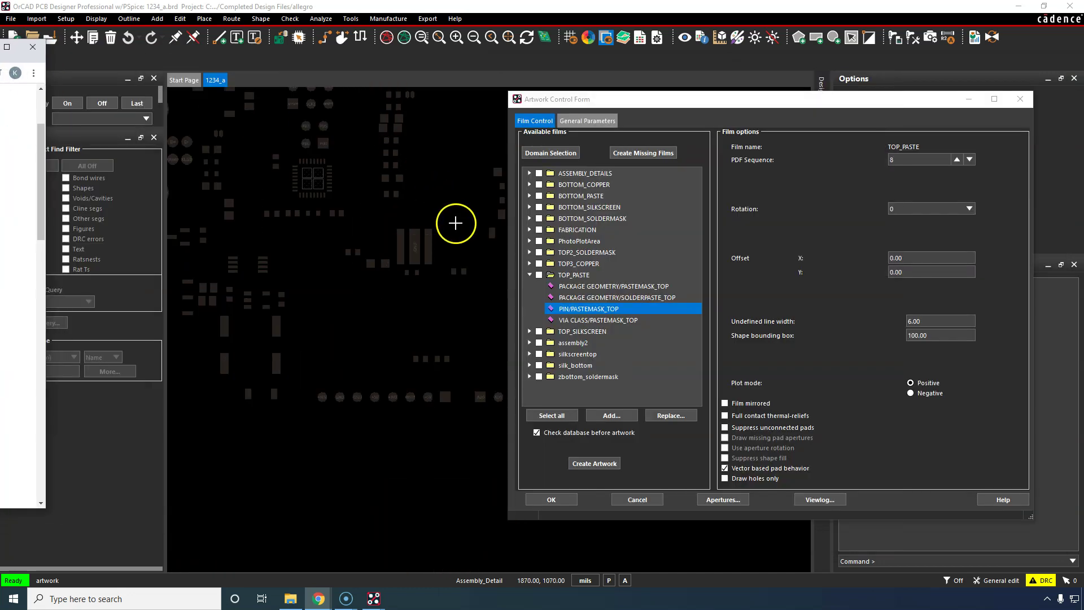
Finish reviewing the TOP_PASTE film with its VIA CLASS/PASTEMASK_TOP subclass and select the TOP_SILKSCREEN film.
click(593, 320)
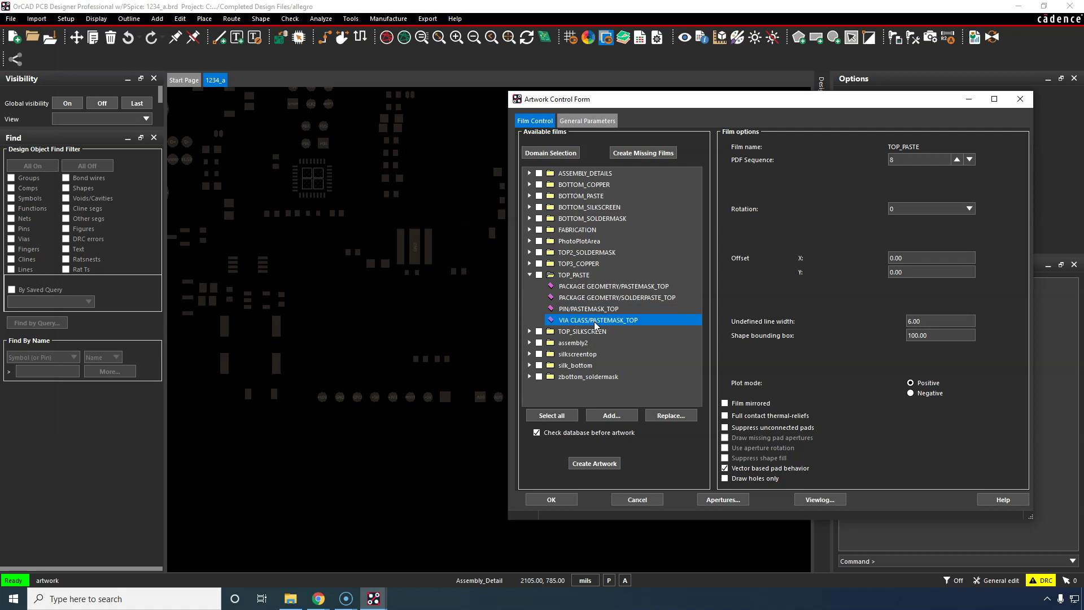
click(528, 275)
click(576, 286)
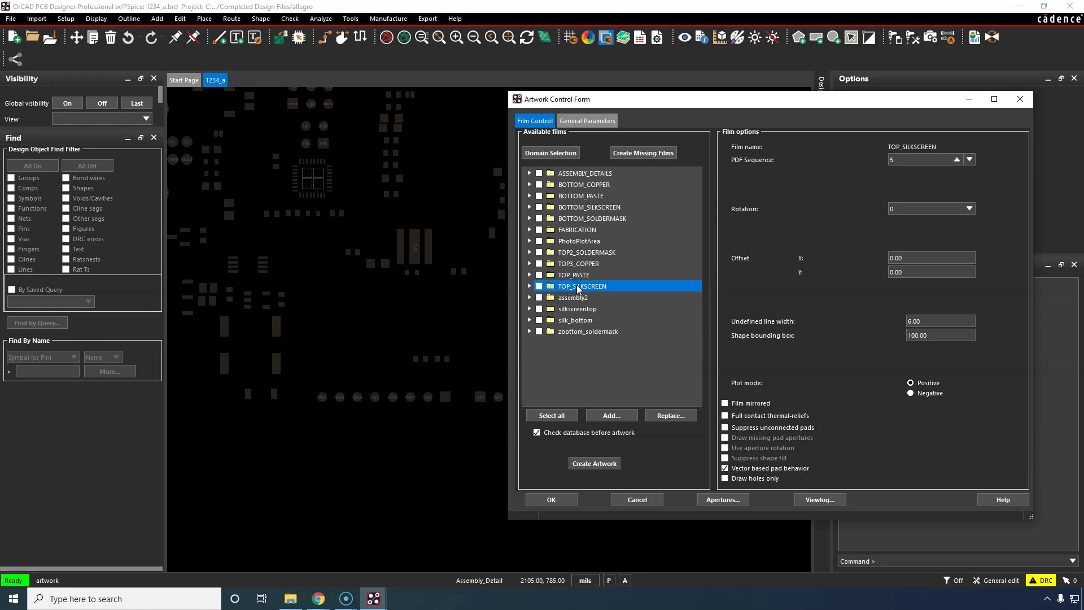
Display the TOP_SILKSCREEN film for artwork check and examine its BOARD GEOMETRY/SILKSCREEN_TOP subclass against the board's silkscreen outlines and labels.
right_click(577, 285)
click(591, 296)
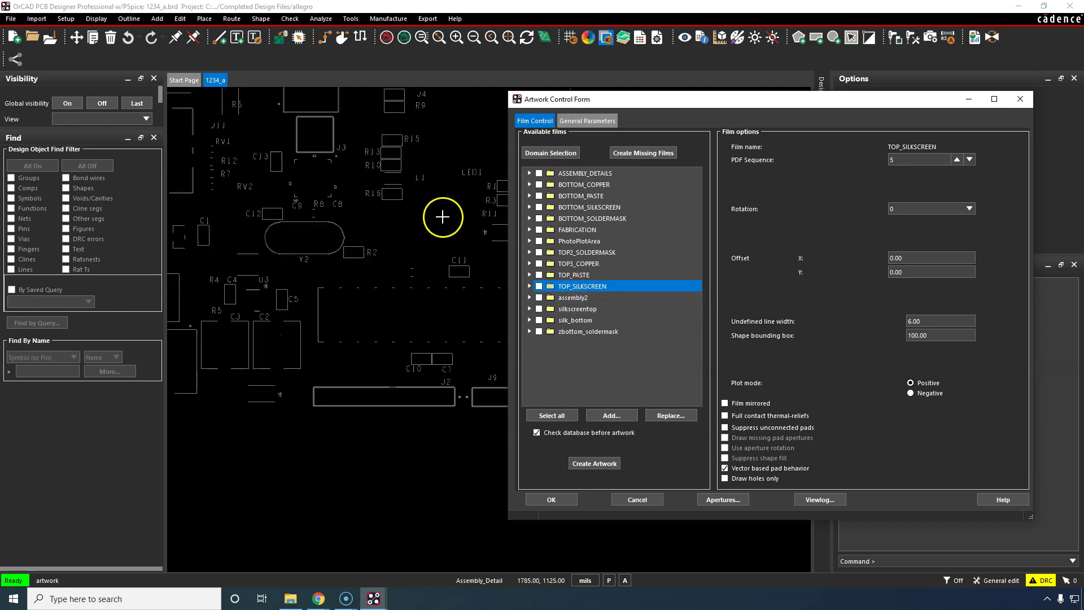
scroll(443, 217, down, 2)
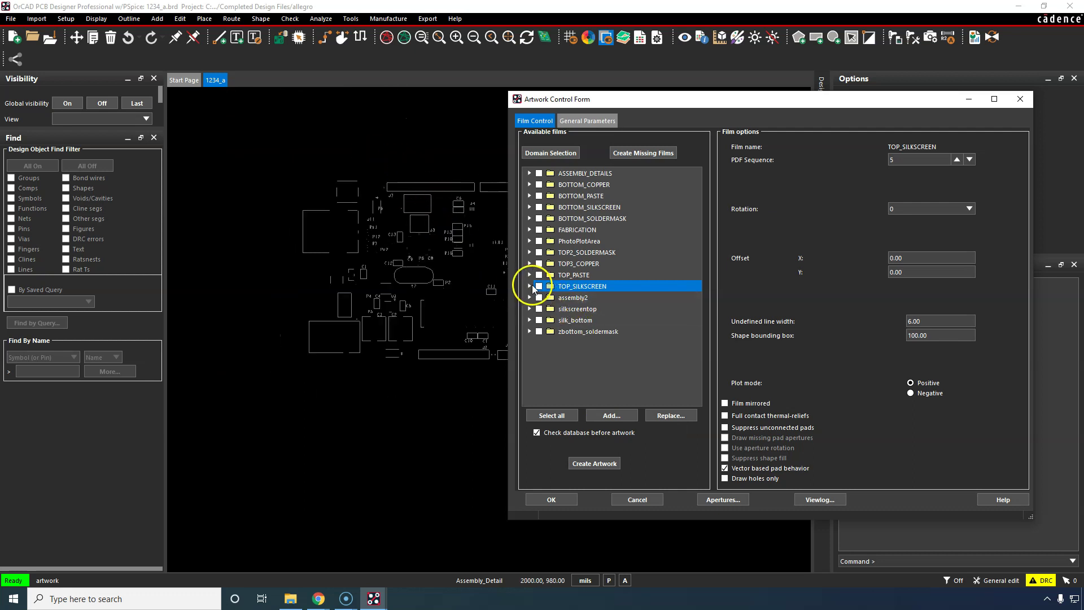
click(529, 287)
scroll(395, 223, up, 2)
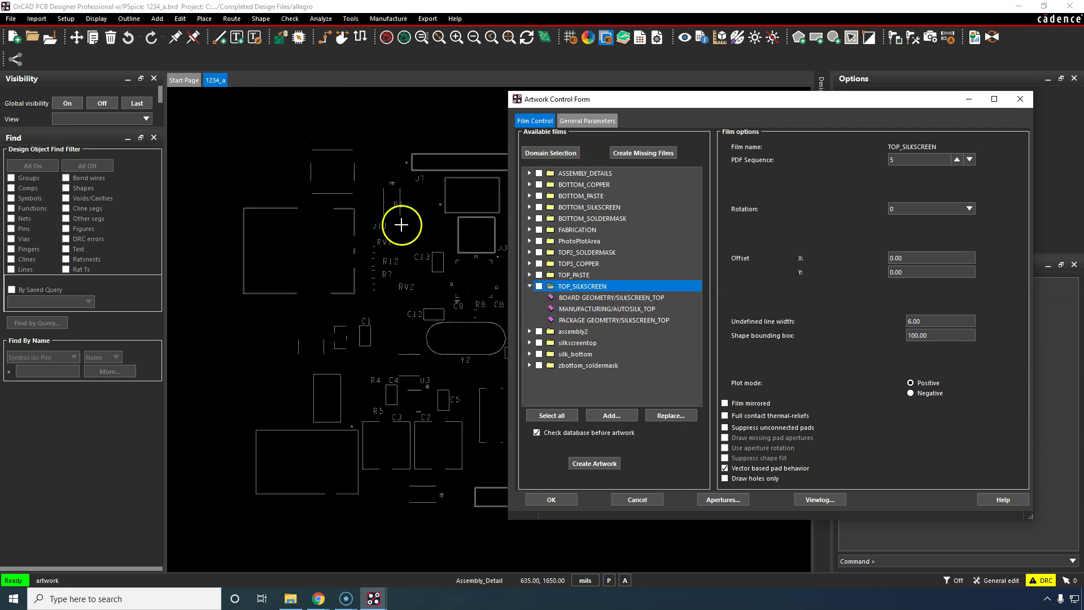
scroll(401, 224, up, 2)
click(603, 300)
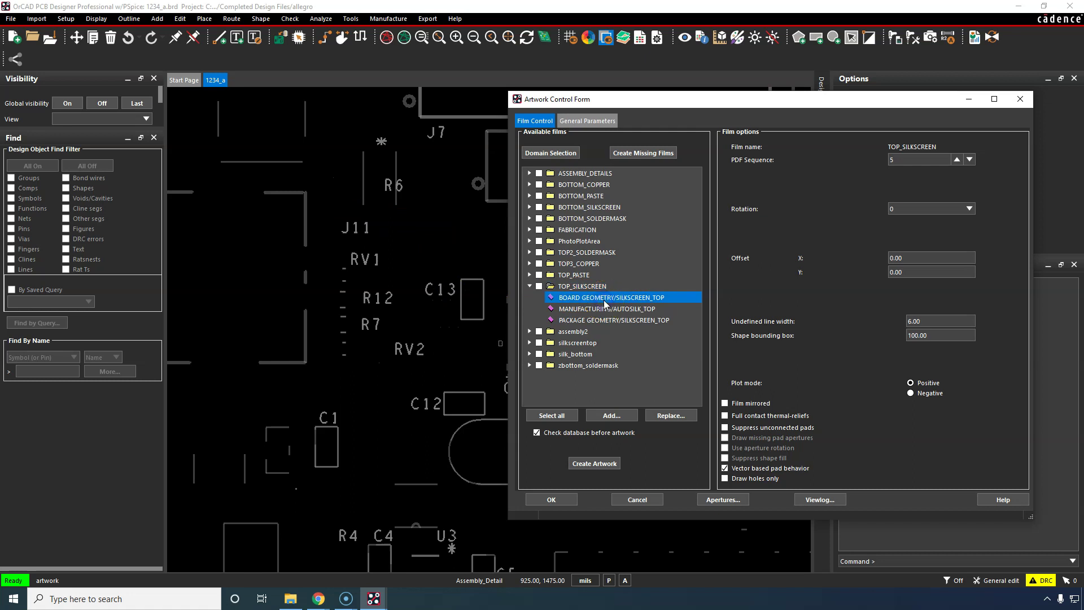
scroll(435, 213, down, 3)
middle_drag(437, 212, 433, 211)
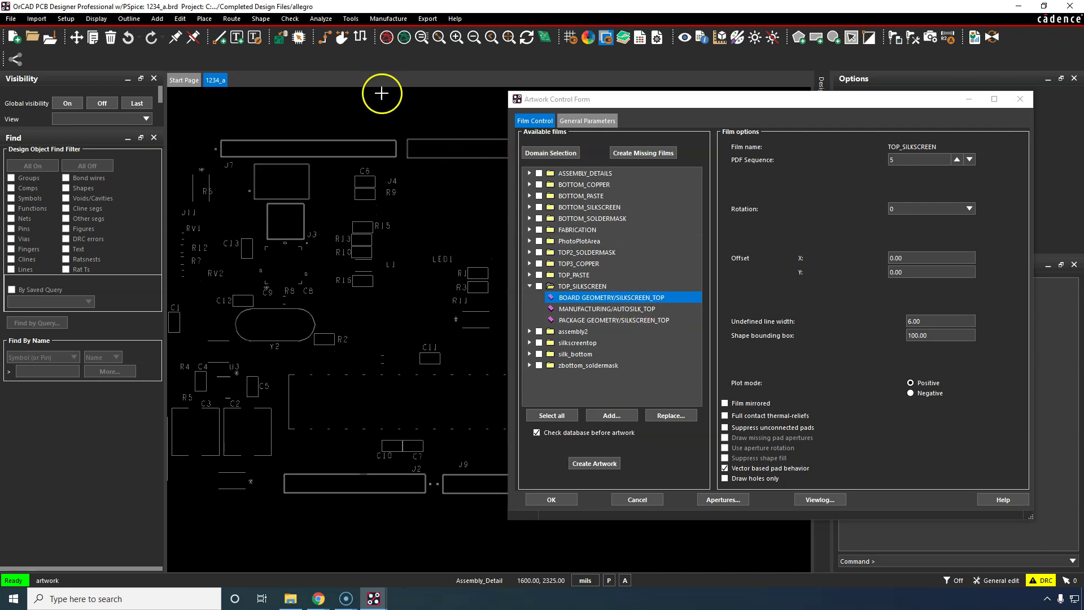
Add three lines of text above LED1 on Board Geometry/Assembly_Detail: the author's surname, "was" and "here".
click(161, 17)
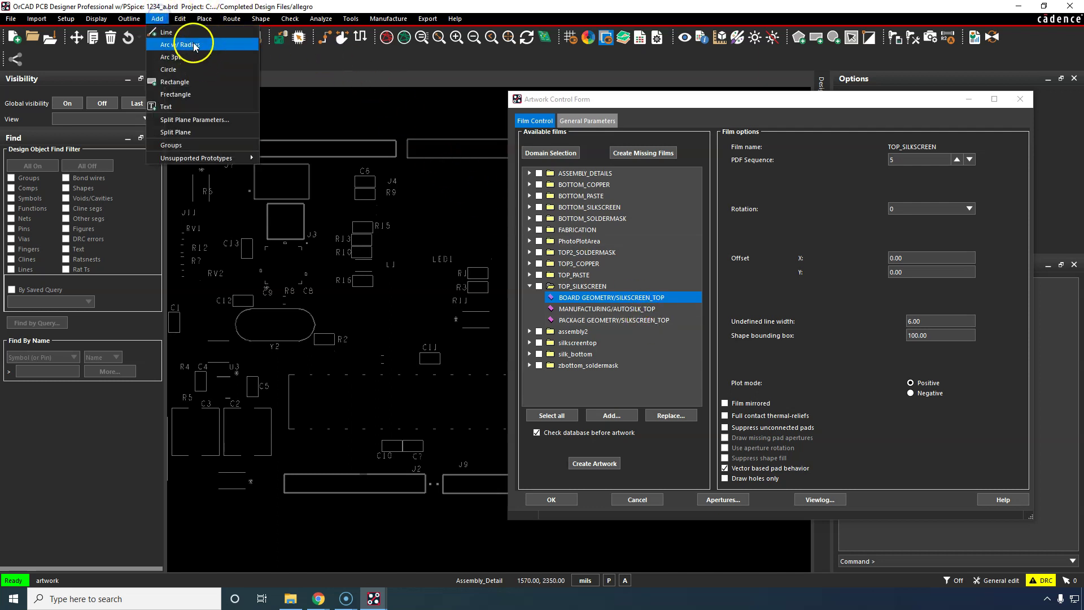
click(195, 108)
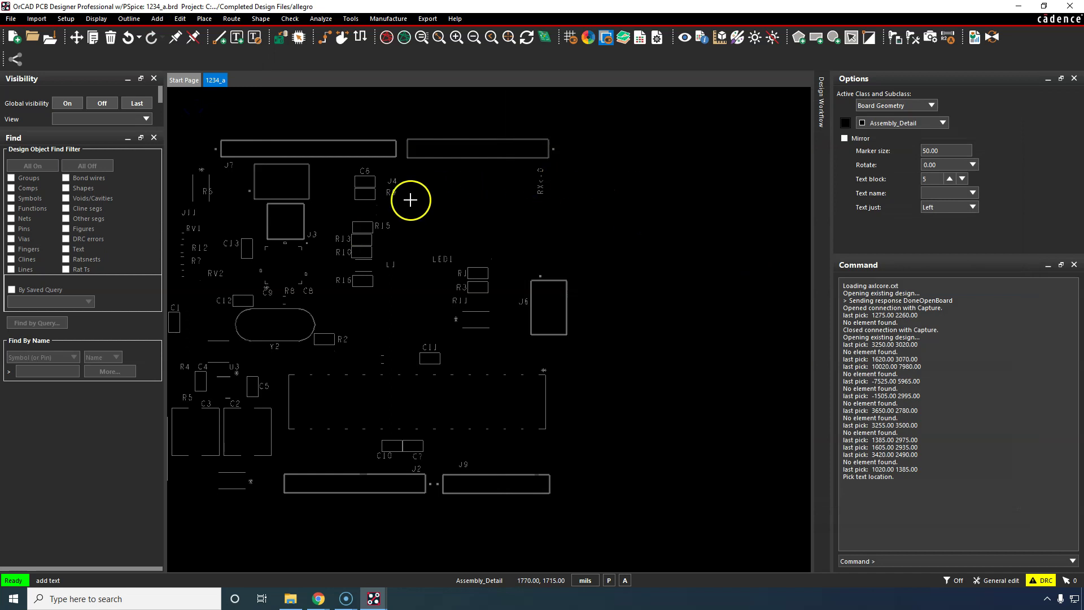
click(427, 204)
text(kirsch)
key(Return)
text(was)
key(Return)
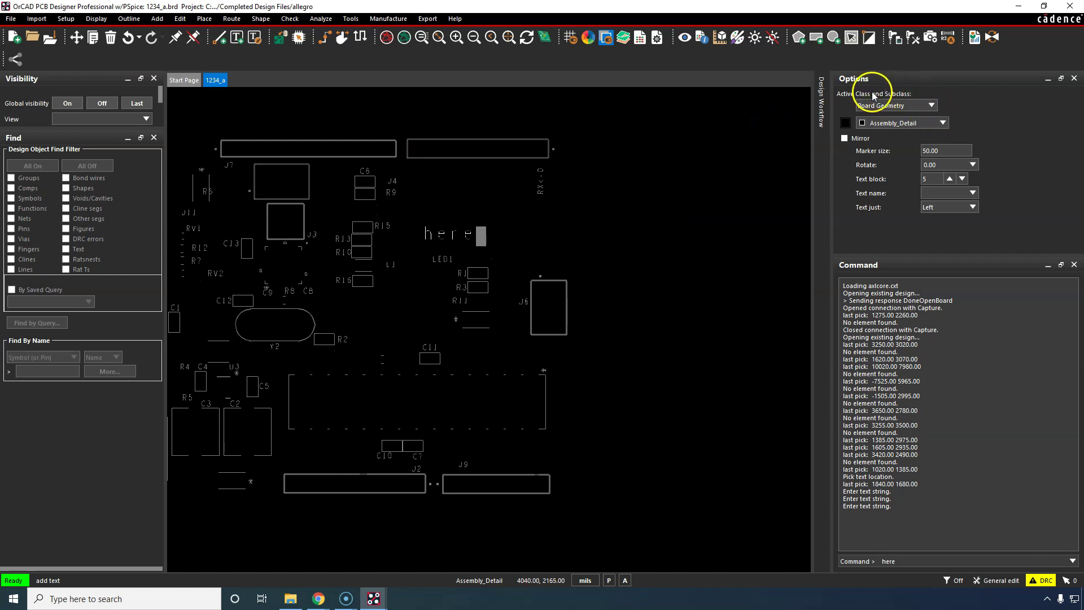
right_click(641, 174)
click(658, 180)
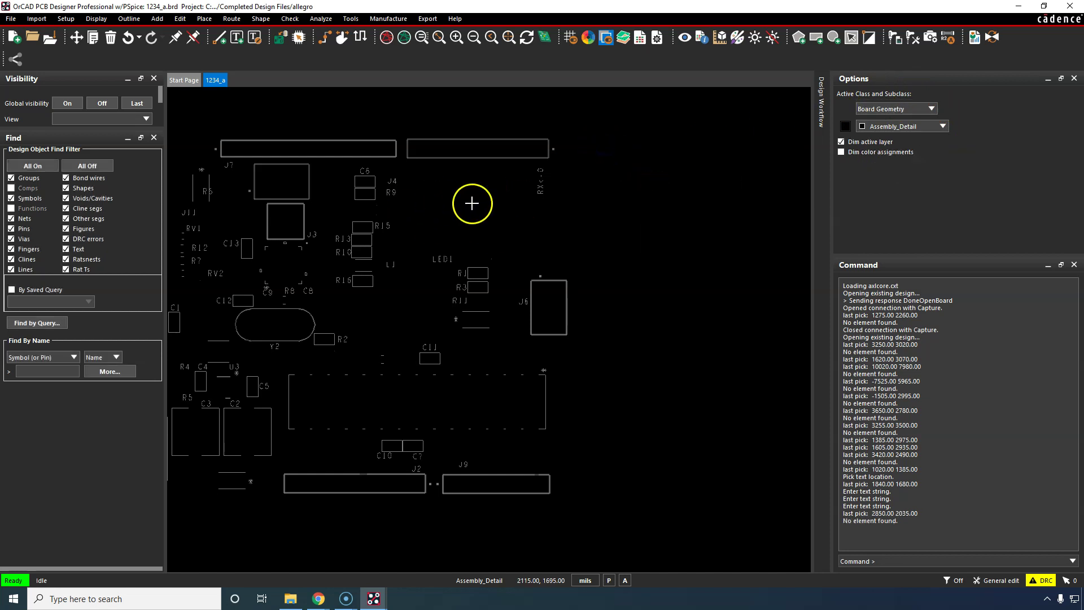
Reopen the Artwork Control Form, check the subclasses of the TOP_SILKSCREEN film, and close the form.
mouse_move(373, 597)
click(437, 553)
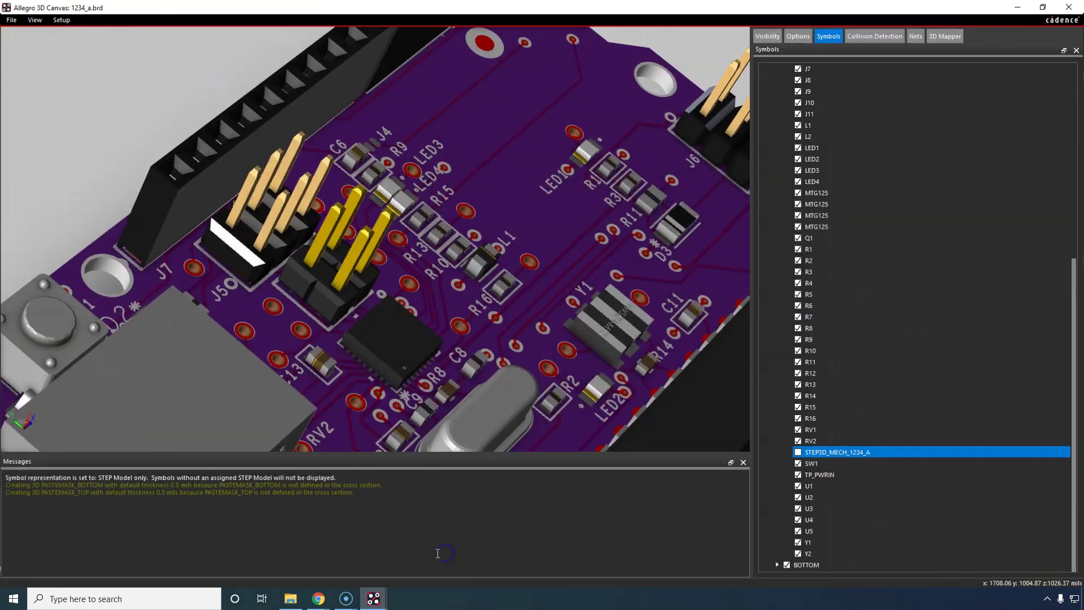
click(334, 558)
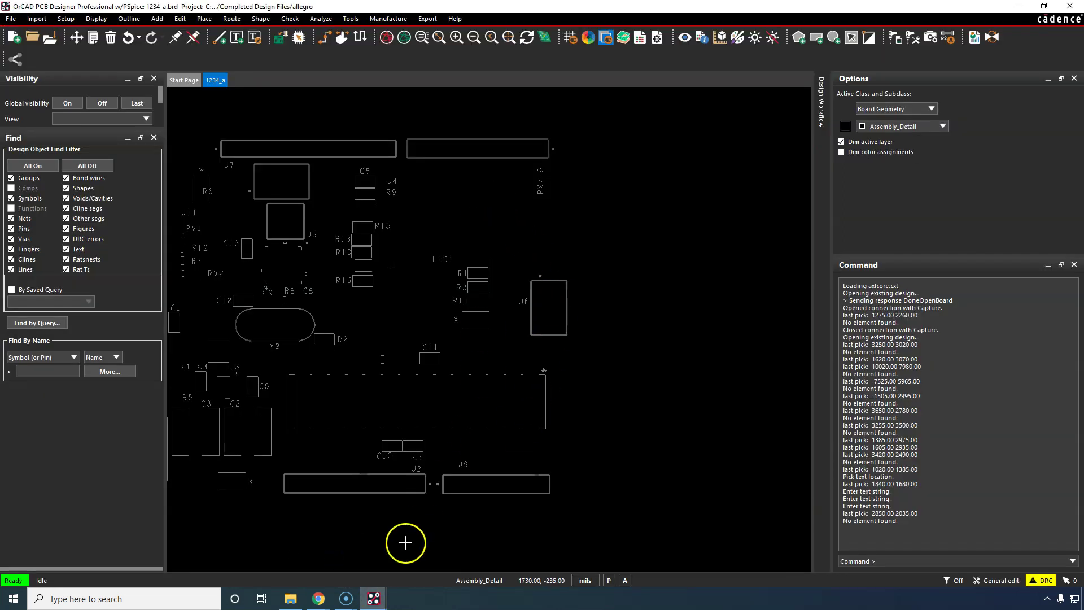
click(427, 19)
click(441, 56)
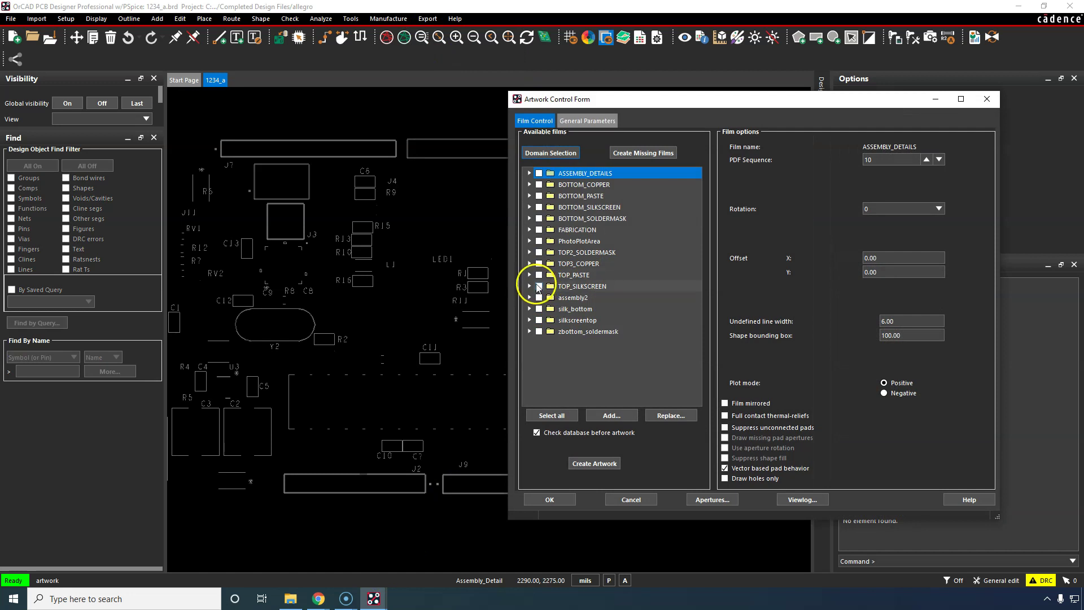
click(531, 286)
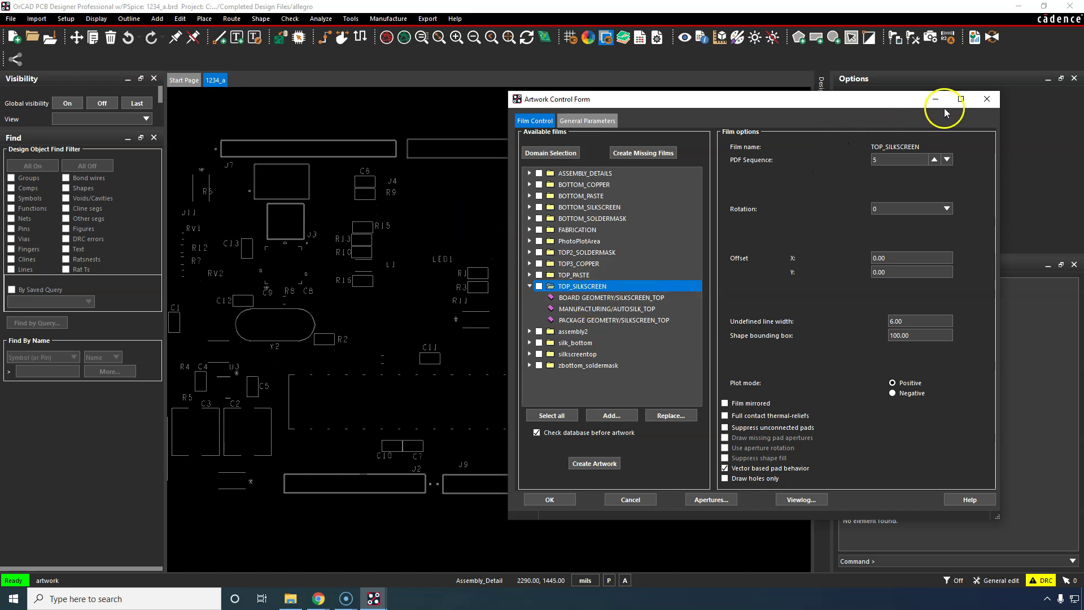
click(987, 99)
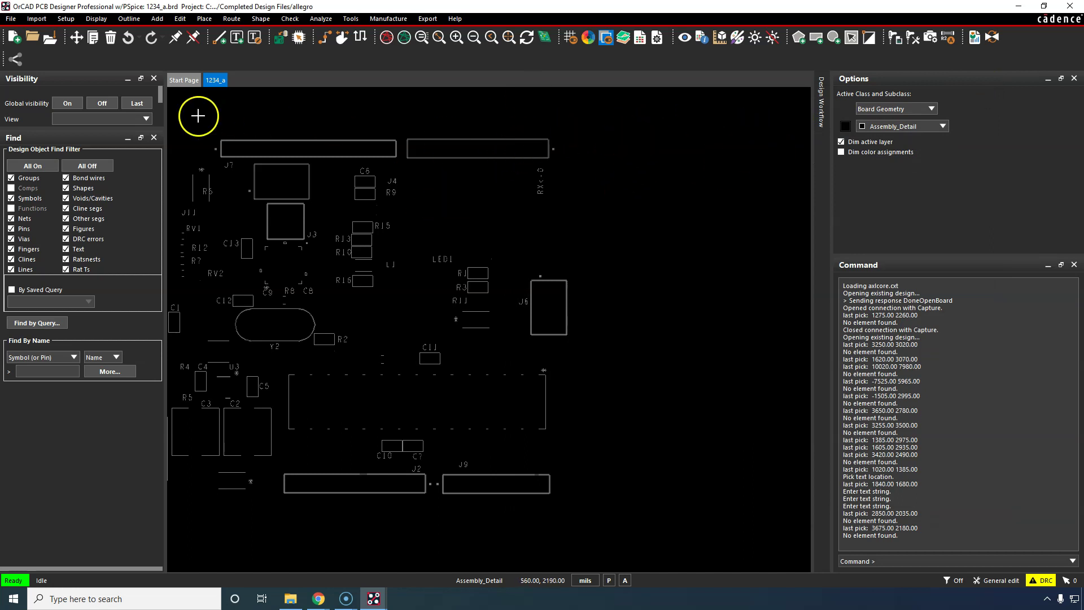
Turn on global visibility and change the surname line of the added text to the SILKSCREEN_TOP layer.
click(67, 103)
scroll(471, 210, up, 4)
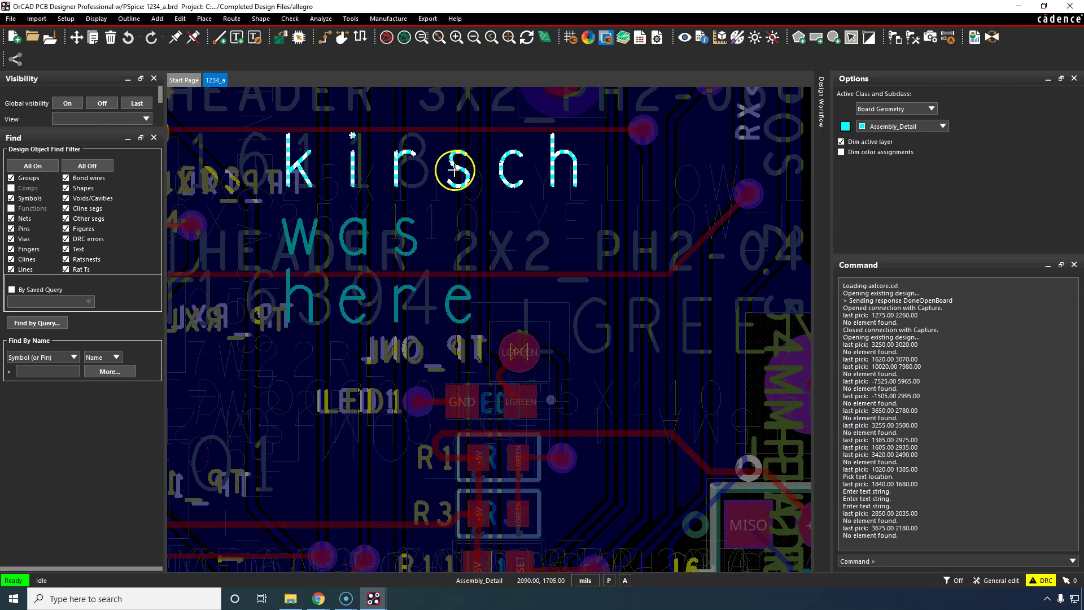
right_click(455, 170)
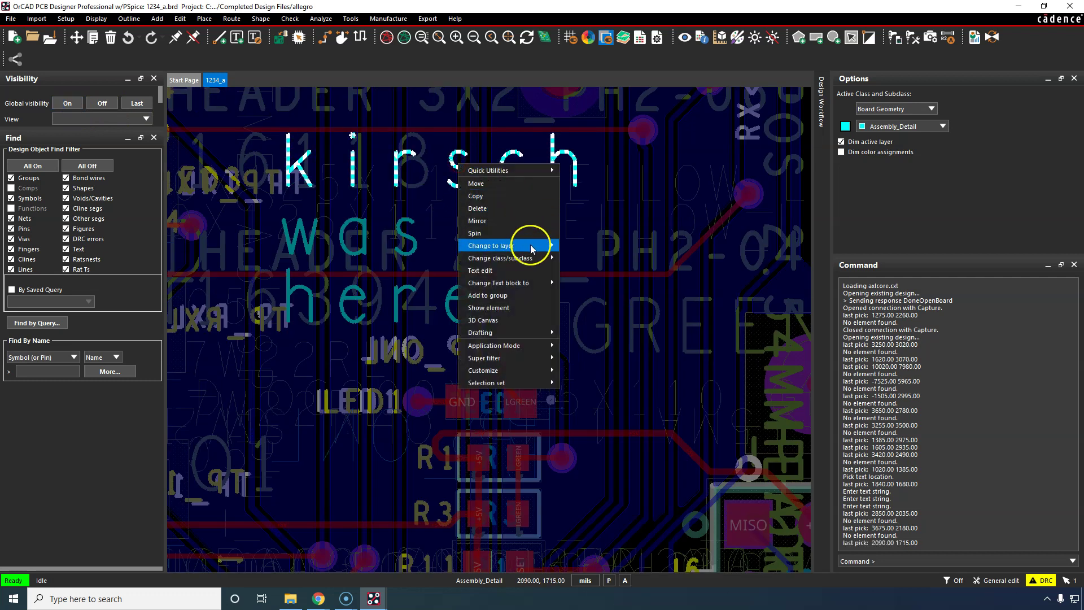
mouse_move(532, 249)
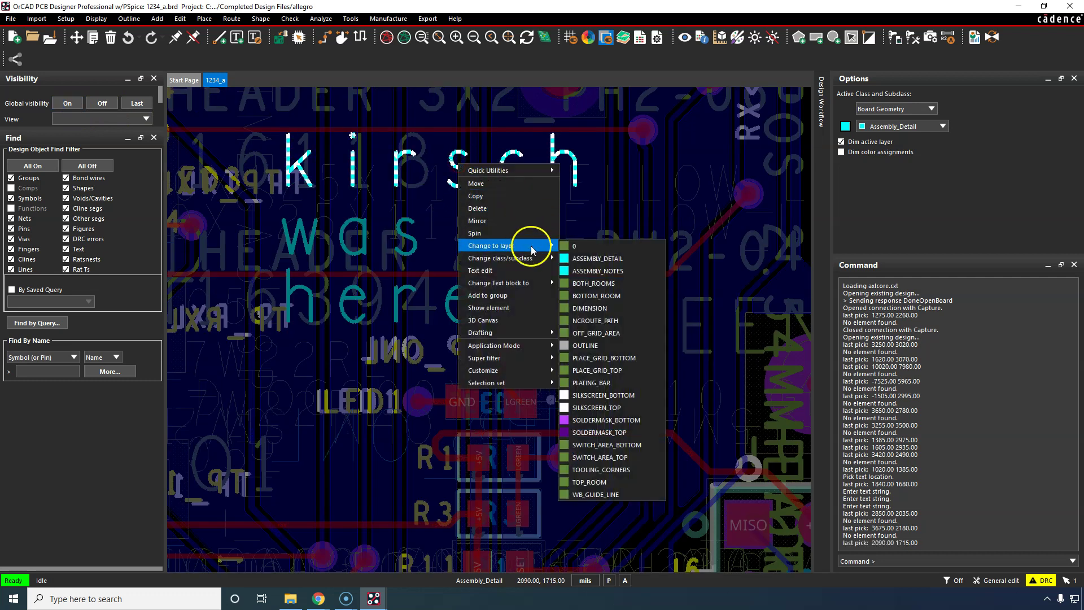
click(610, 408)
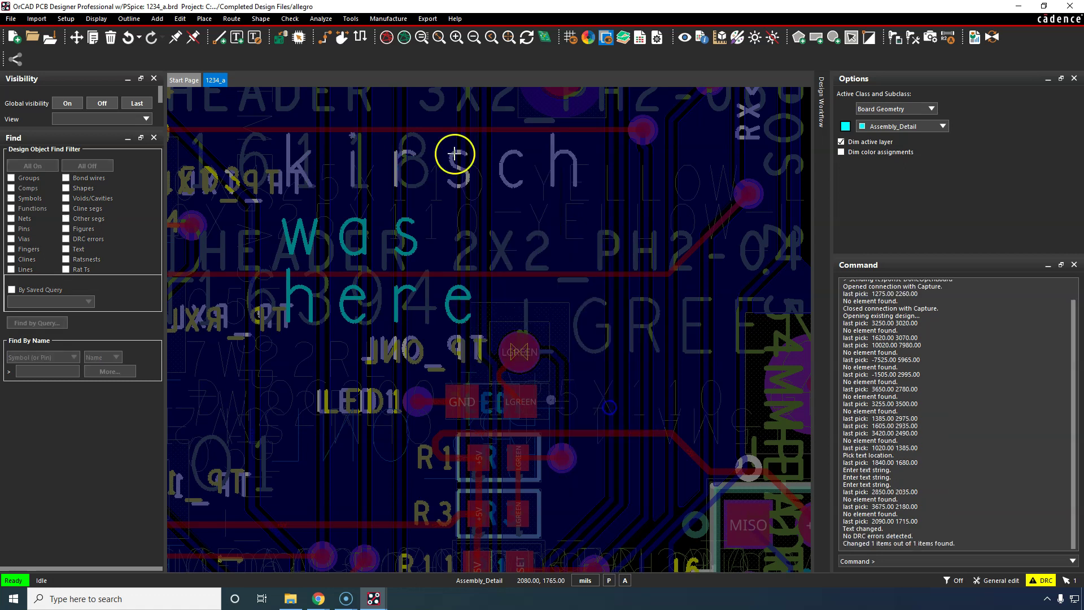
Change the "was" and "here" text lines to the SILKSCREEN_TOP layer and clear the selection.
right_click(406, 221)
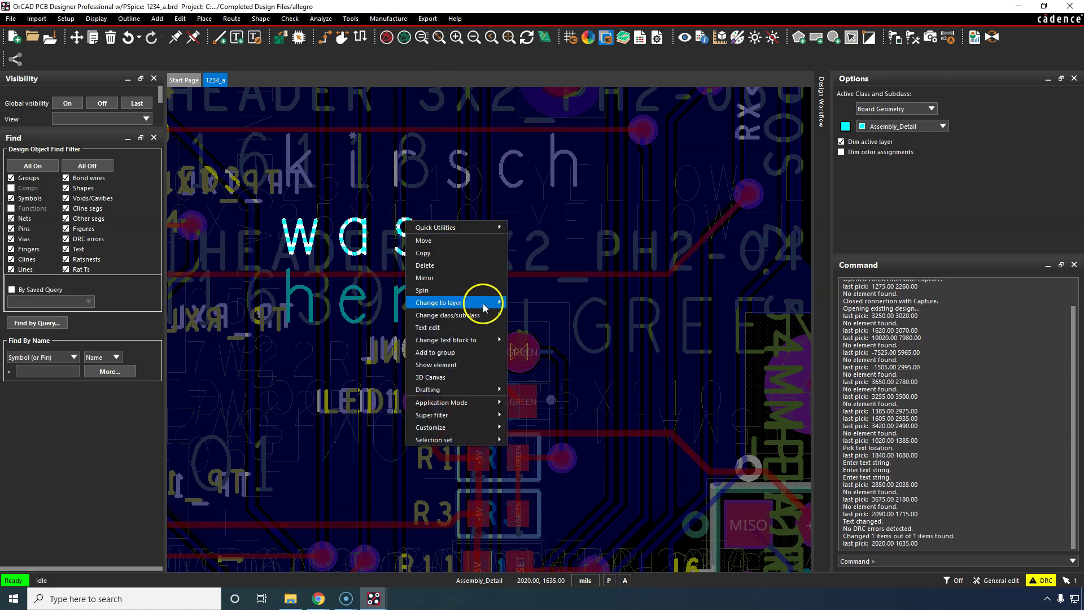
mouse_move(479, 303)
click(550, 456)
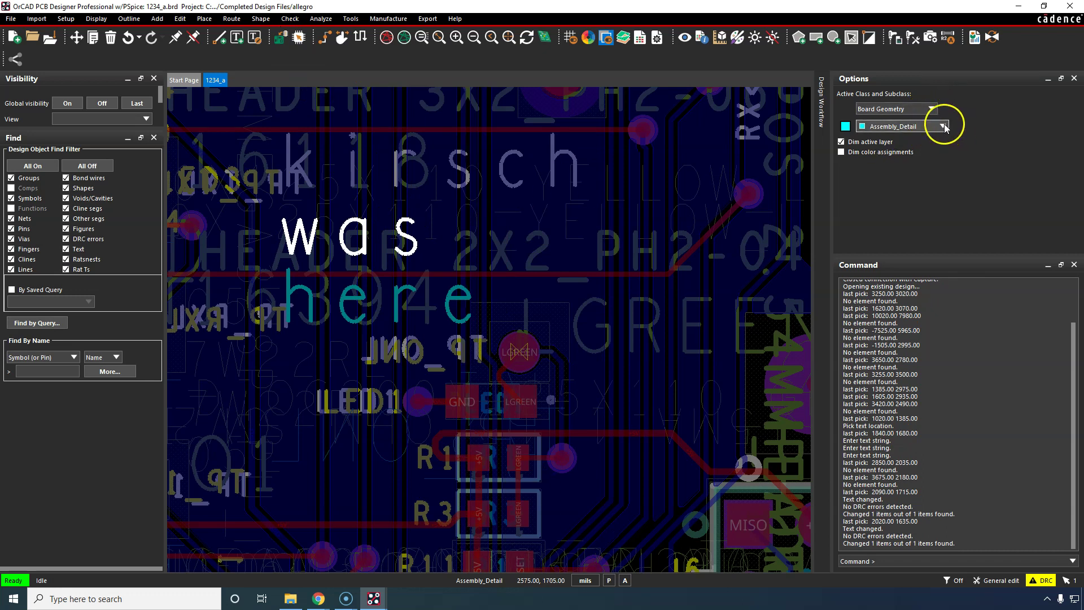
right_click(396, 294)
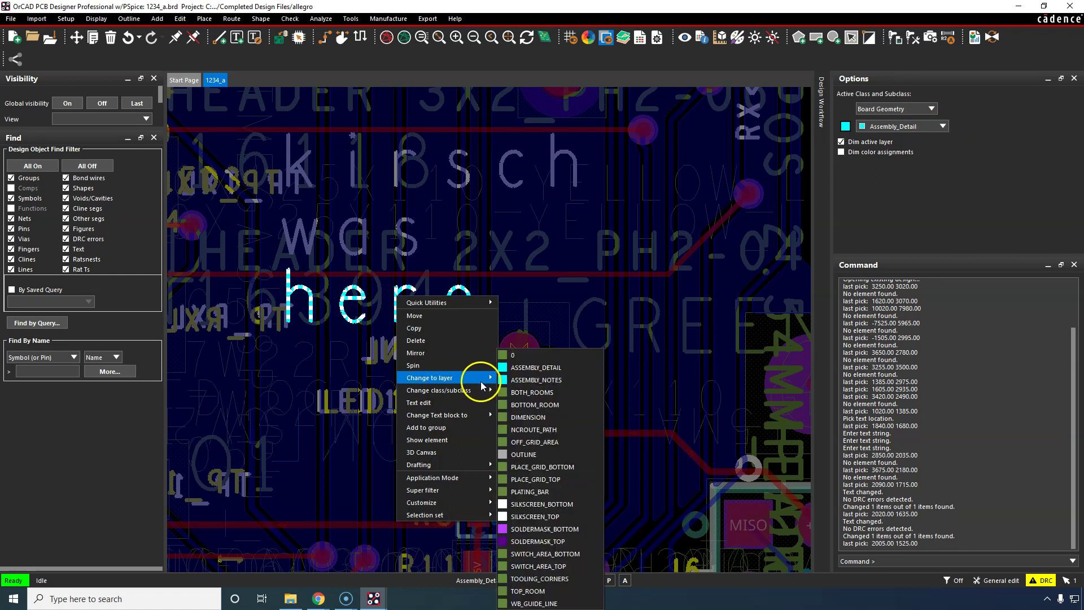
mouse_move(484, 382)
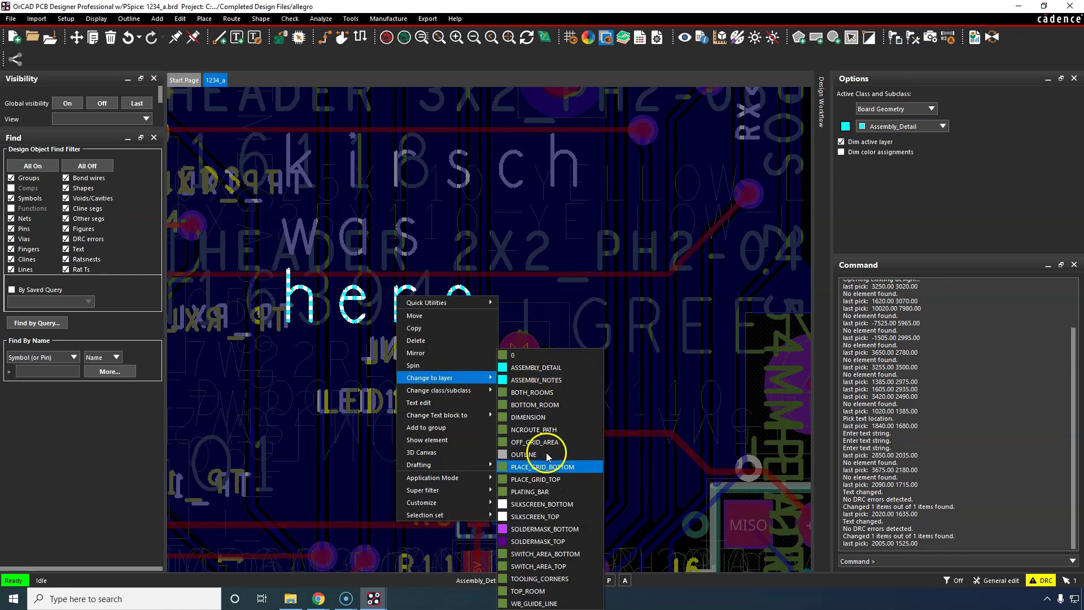
click(536, 516)
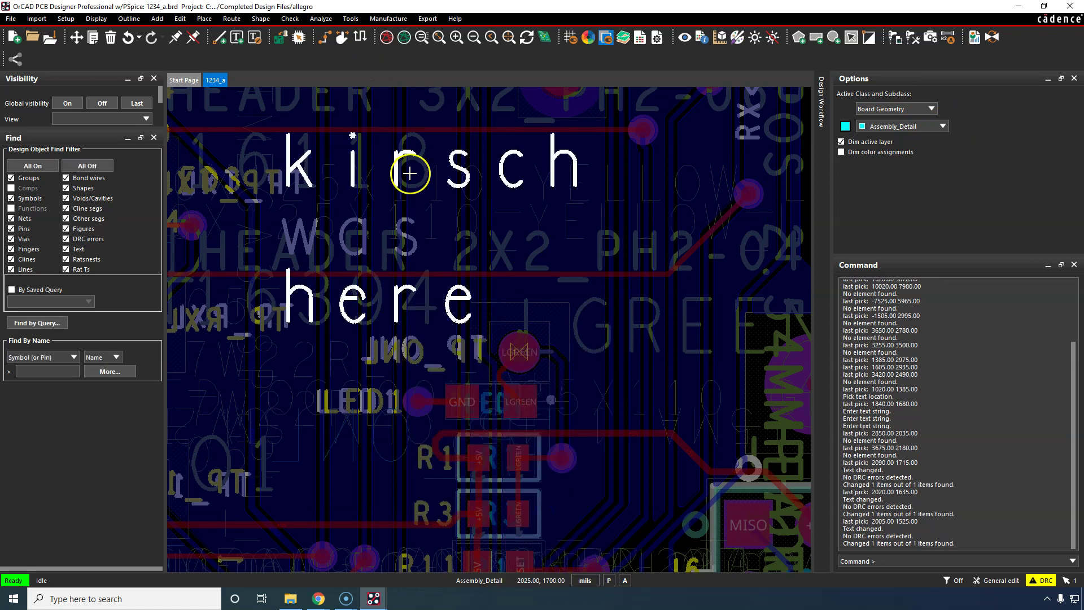
scroll(404, 178, down, 2)
click(677, 122)
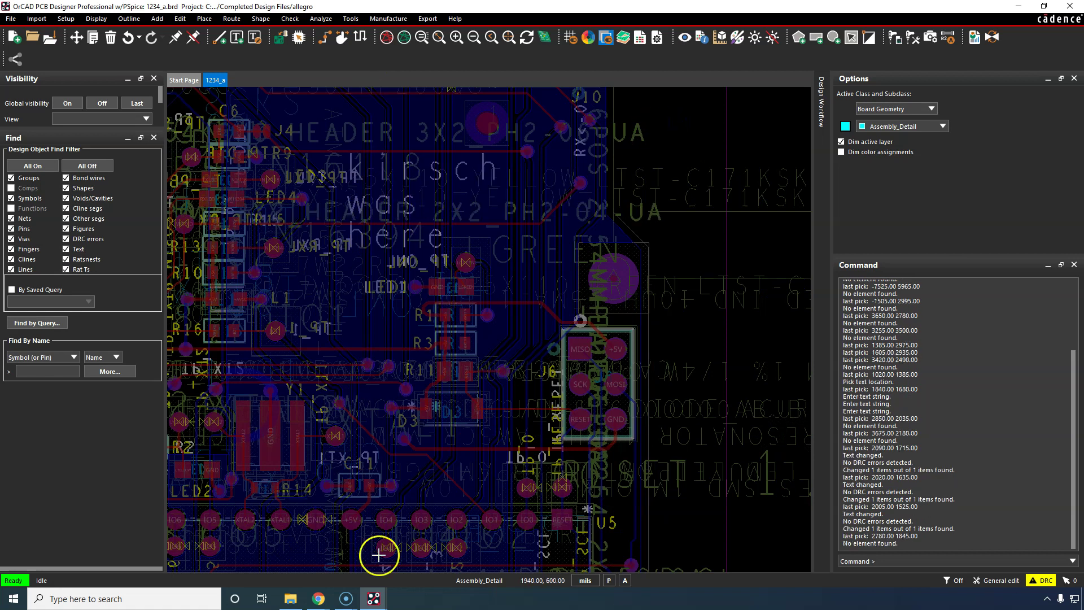
Reopen the Gerber artwork films and display the TOP_SILKSCREEN film for artwork check.
click(434, 20)
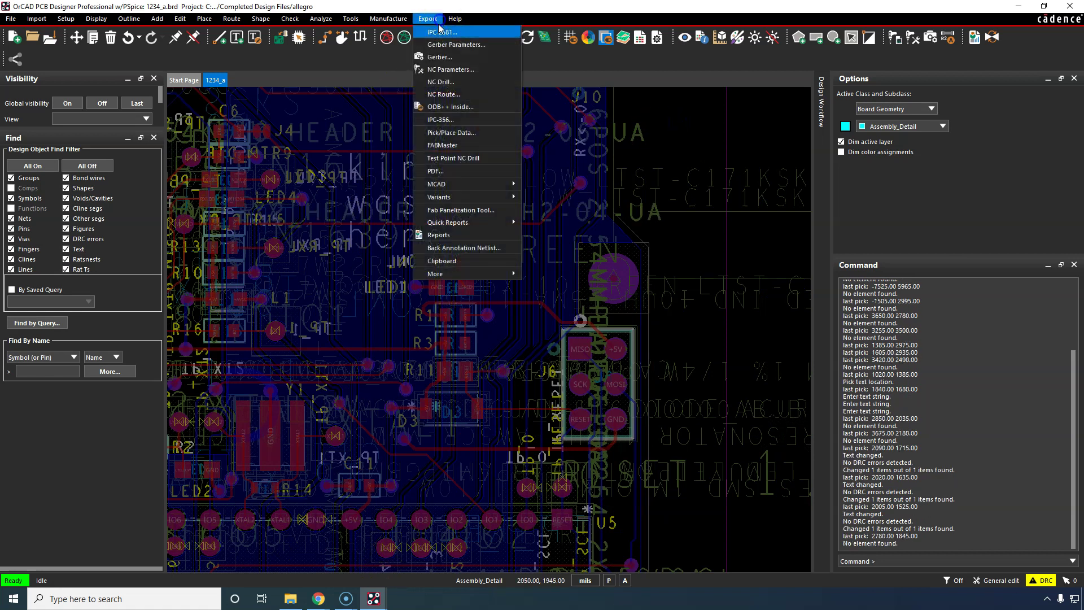
click(446, 56)
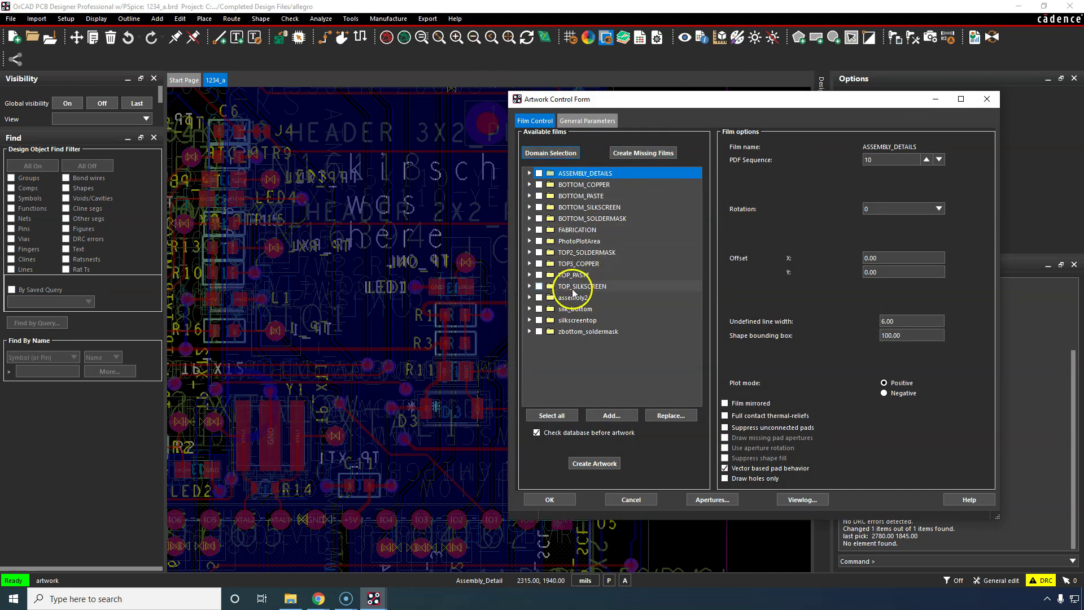
click(529, 287)
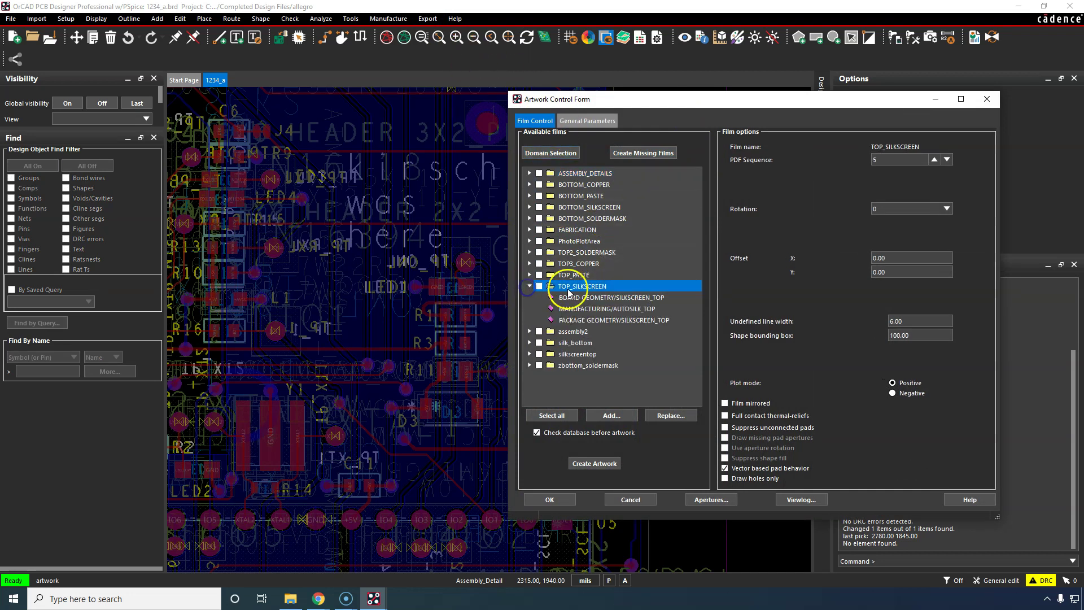
right_click(586, 286)
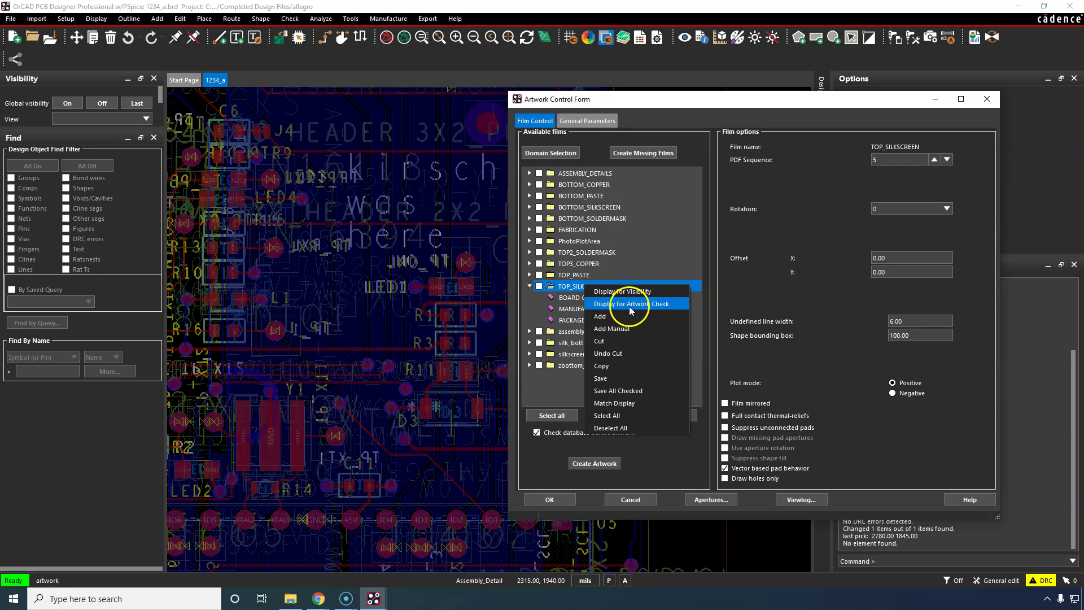
click(630, 306)
Examine the film's BOARD GEOMETRY/SILKSCREEN_TOP, MANUFACTURING/AUTOSILK_TOP and PACKAGE GEOMETRY/SILKSCREEN_TOP subclasses against the component outlines and labels.
click(595, 298)
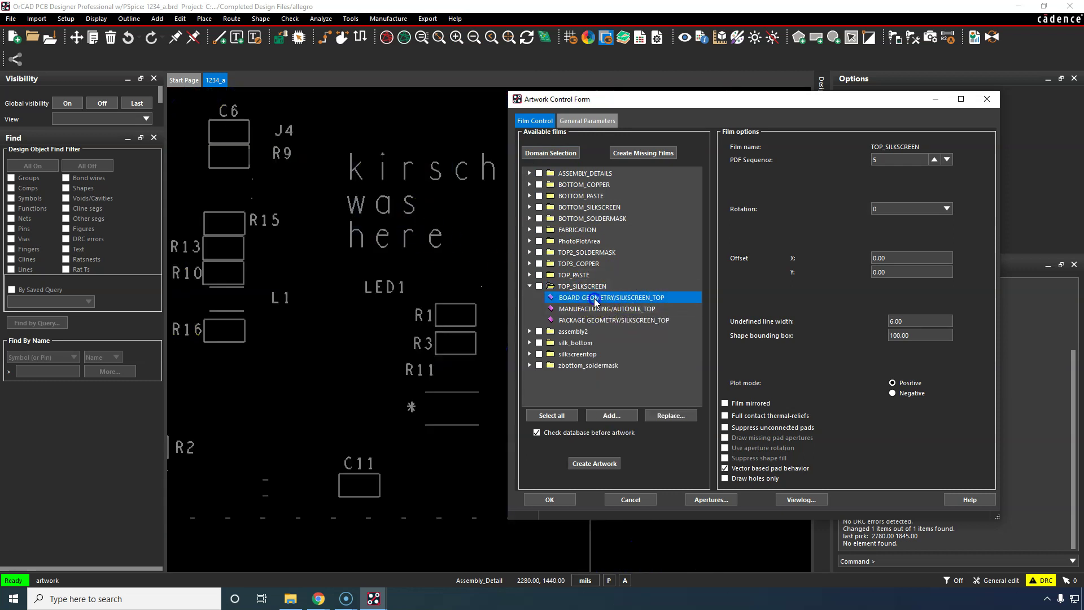
click(595, 297)
click(603, 302)
click(603, 309)
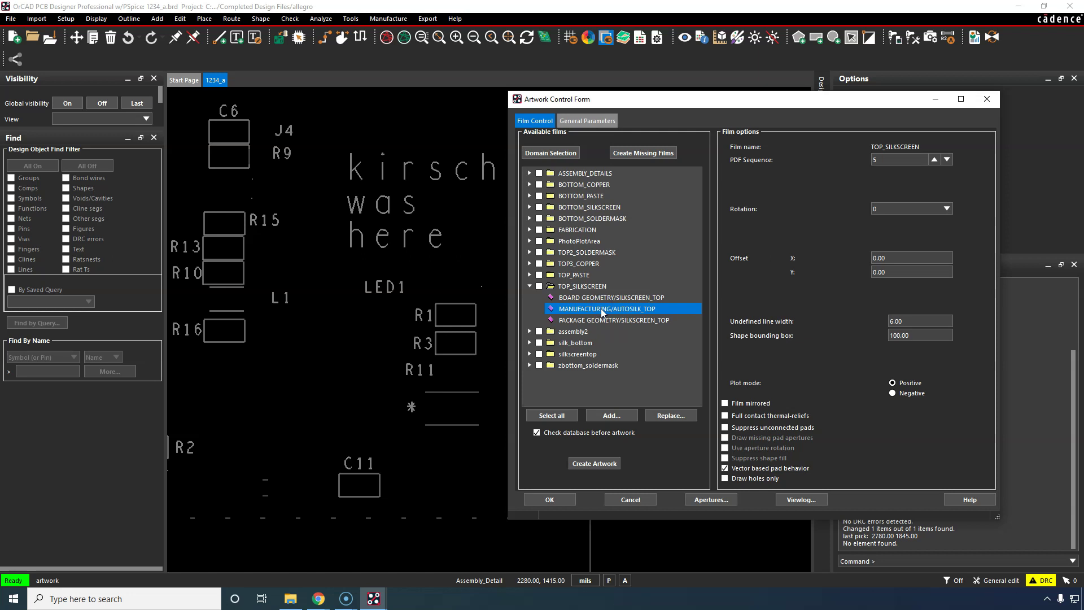
scroll(354, 192, down, 2)
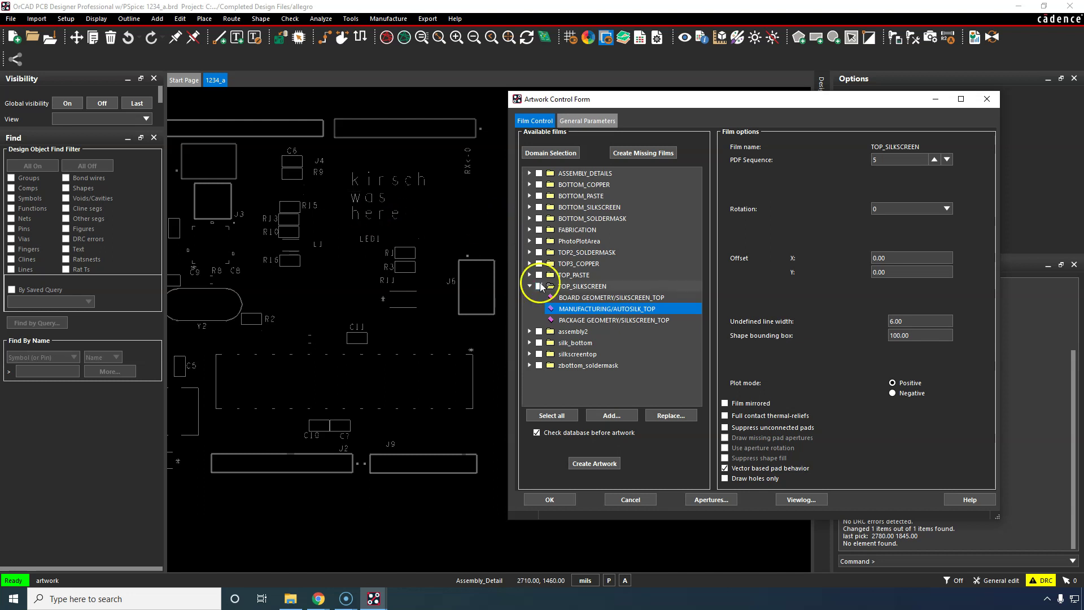
click(600, 320)
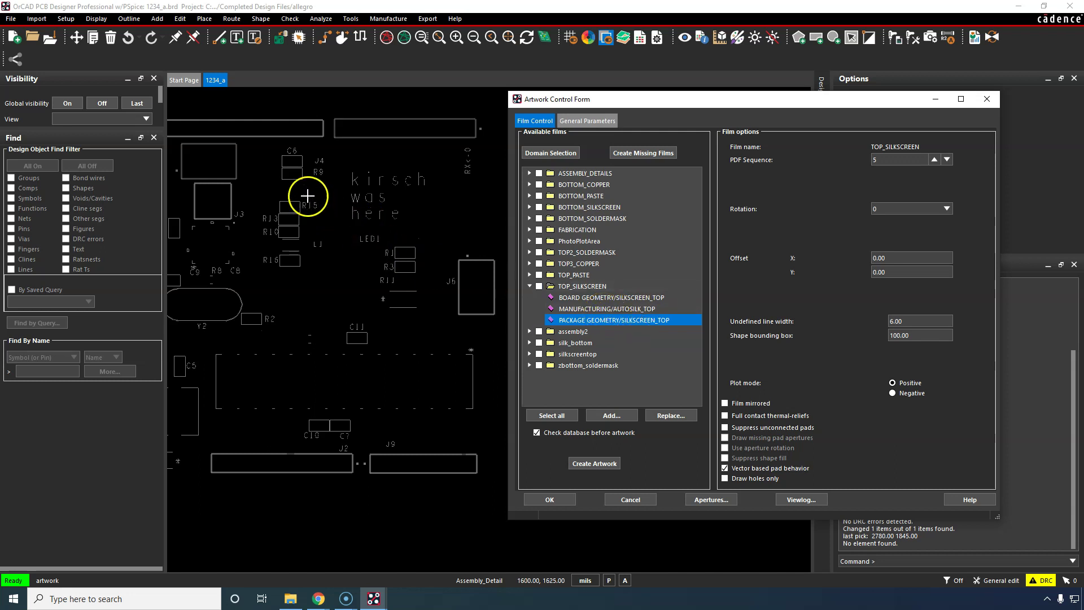
scroll(308, 196, up, 3)
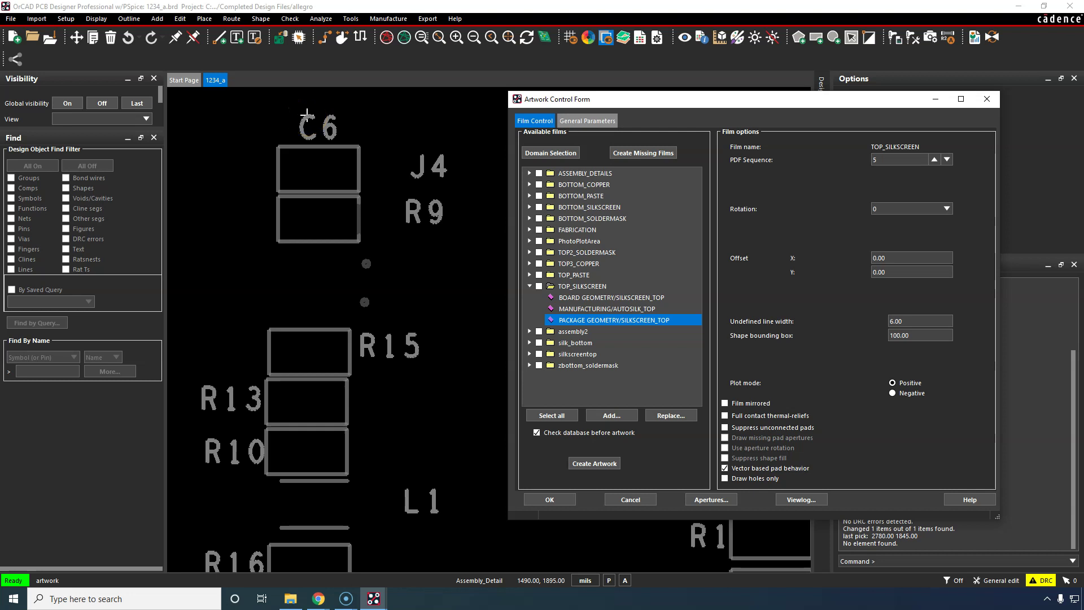
right_click(616, 322)
click(645, 330)
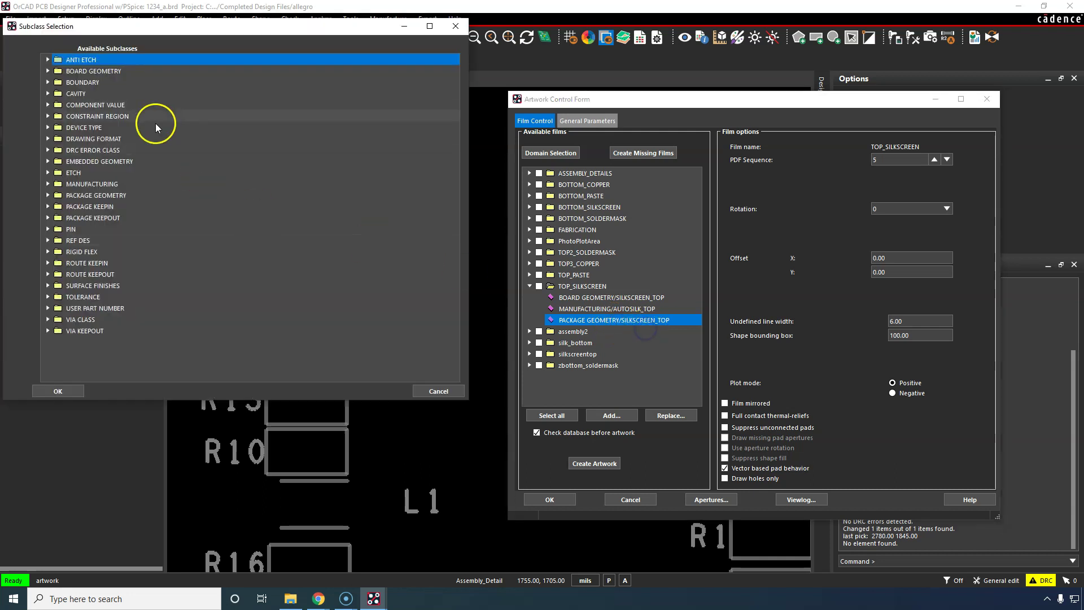
click(49, 240)
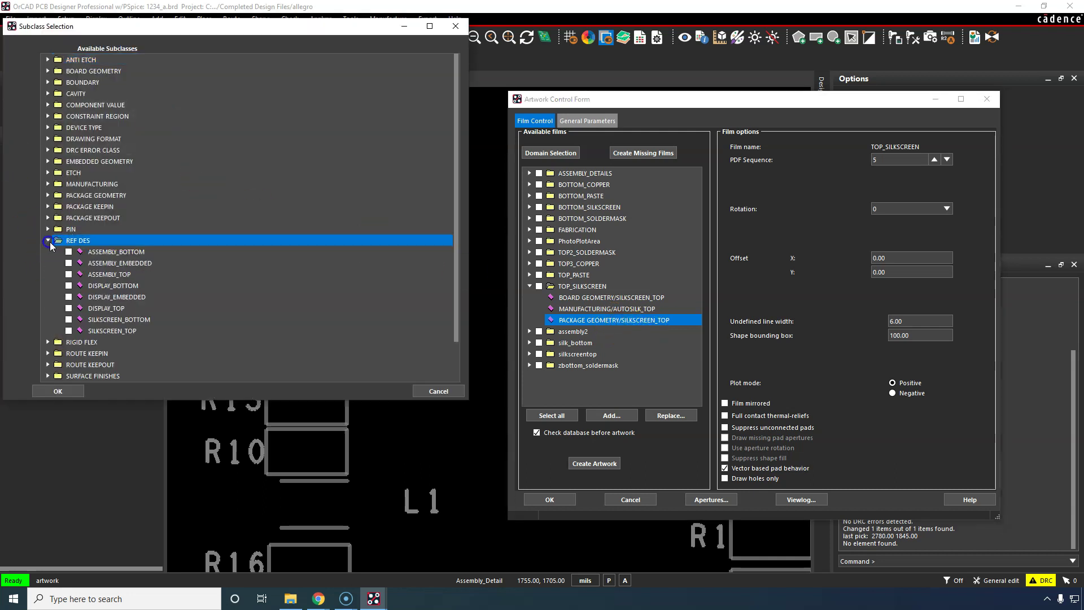
click(69, 331)
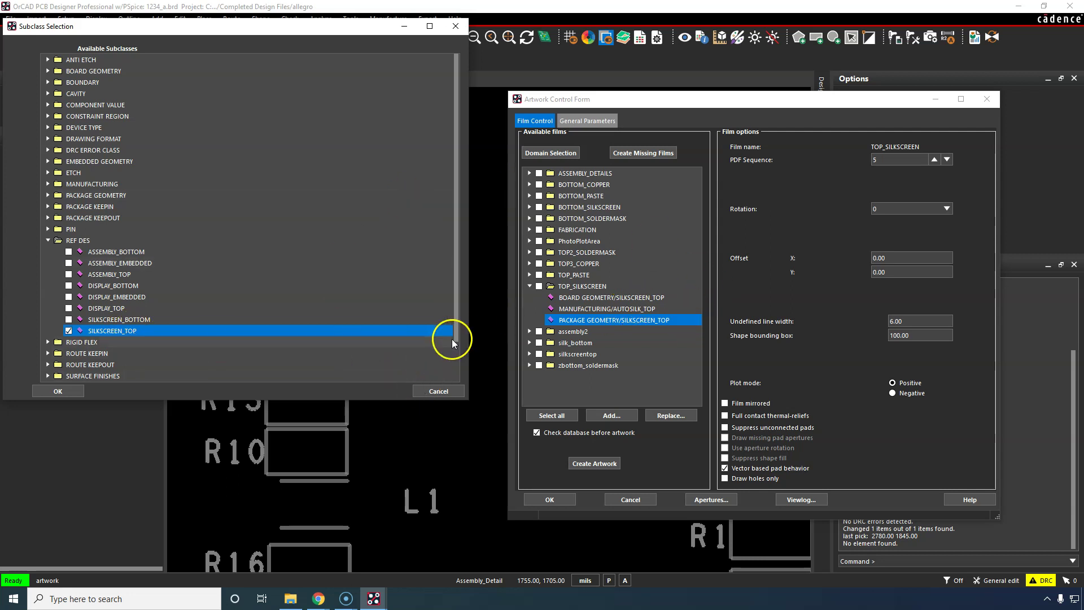
click(446, 391)
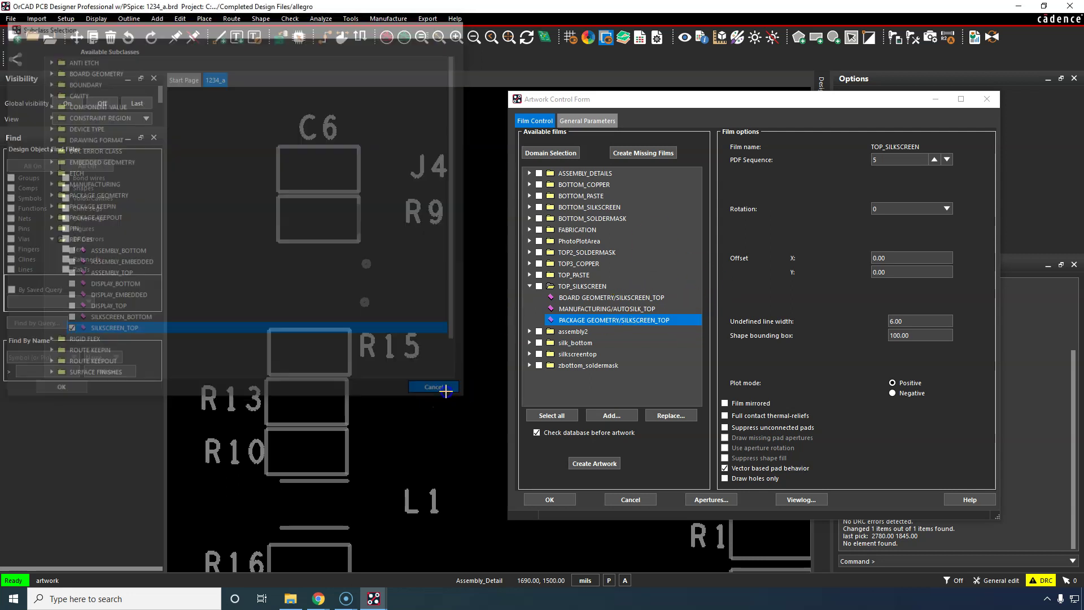
Collapse the TOP_SILKSCREEN film and look through the film options of the assembly2 and silk_bottom films.
click(527, 286)
click(530, 286)
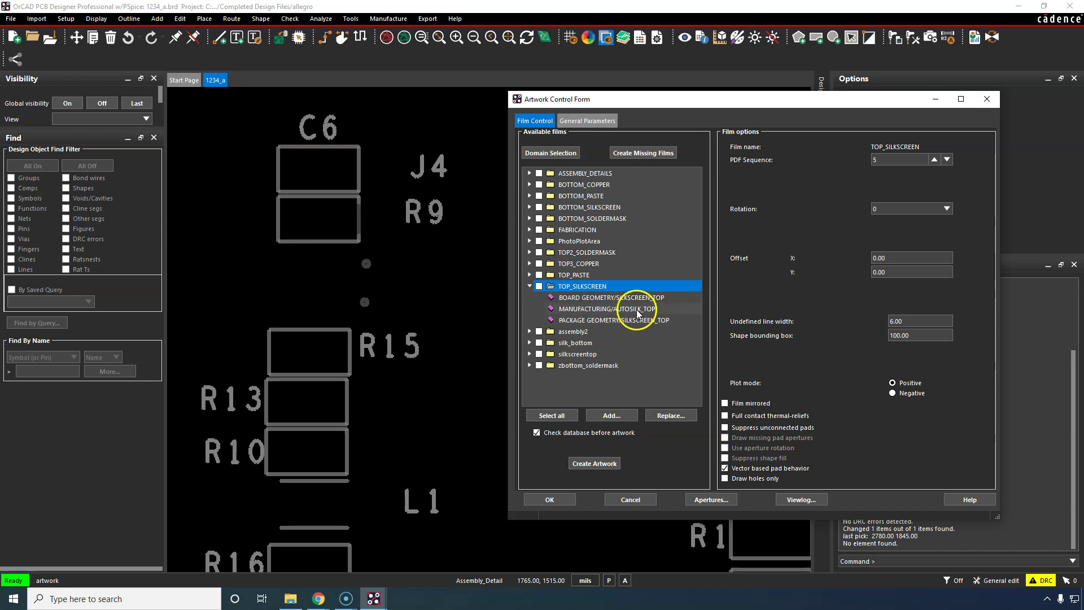
click(529, 285)
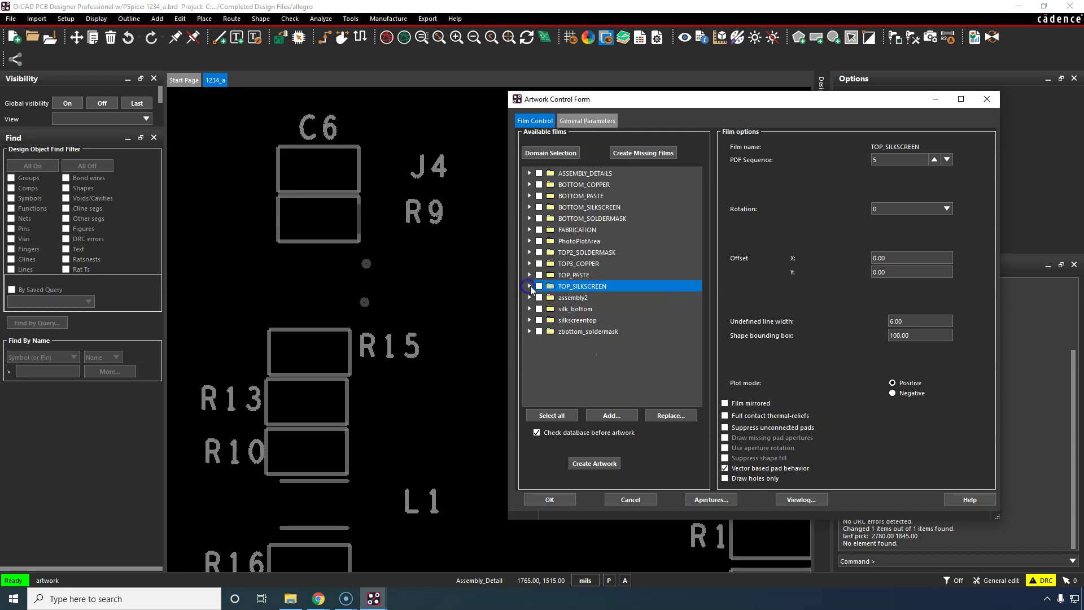
click(565, 296)
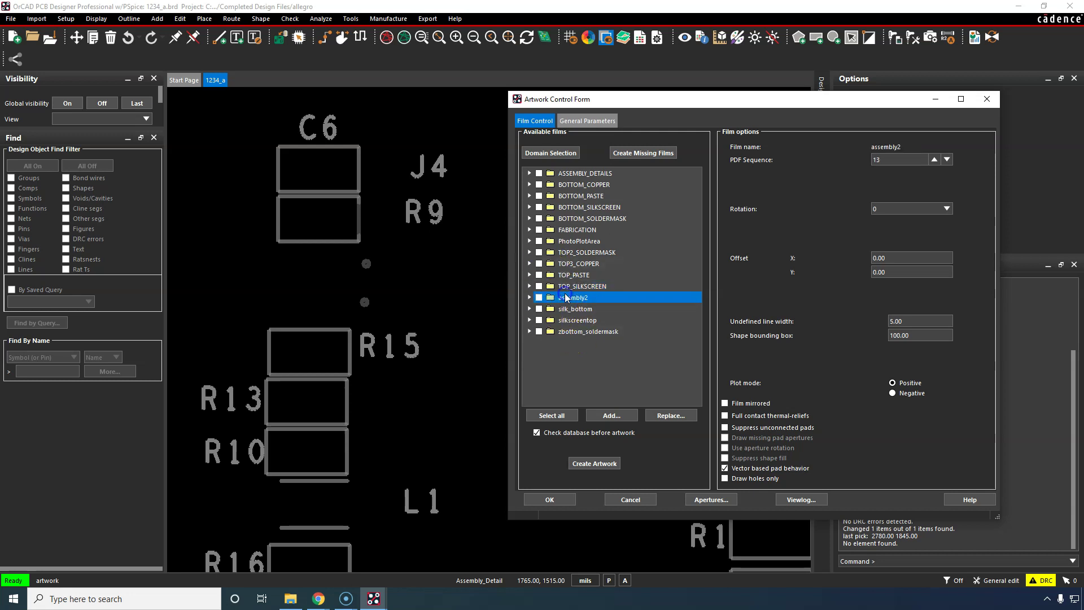
click(581, 307)
click(583, 299)
Inspect the film options of ASSEMBLY_DETAILS and its neighbouring films, focusing on the undefined line width.
click(649, 173)
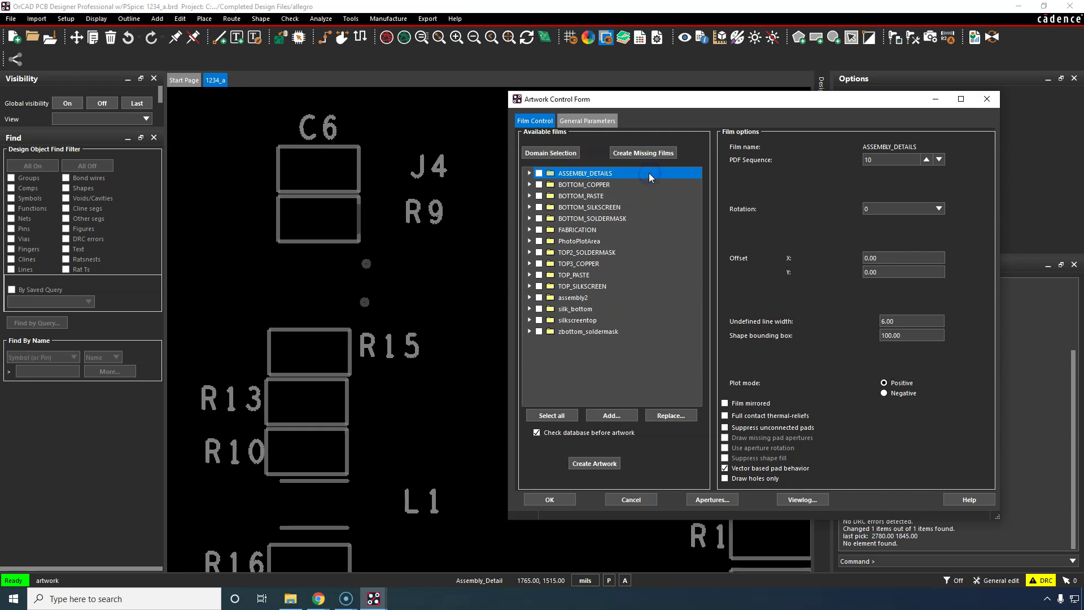
key(Down)
key(Down)
key(Up)
key(Up)
click(905, 322)
click(906, 322)
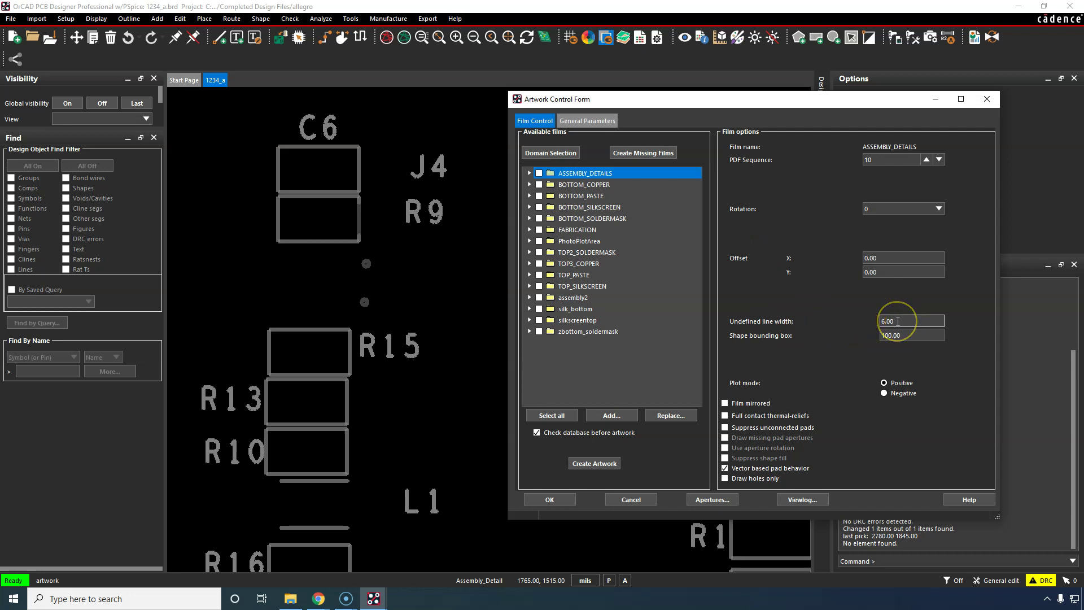
click(907, 321)
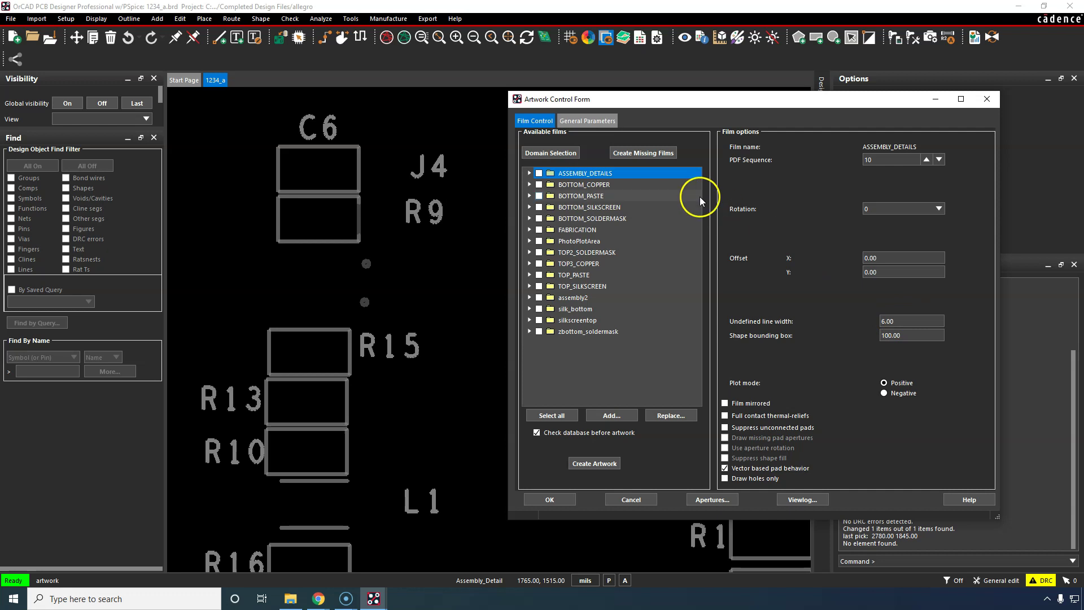
Compare the undefined line widths of the BOTTOM_COPPER, BOTTOM_PASTE, BOTTOM_SILKSCREEN and BOTTOM_SOLDERMASK films, and look closely at the silkscreen lines near C6.
click(666, 182)
click(656, 192)
click(675, 209)
click(672, 220)
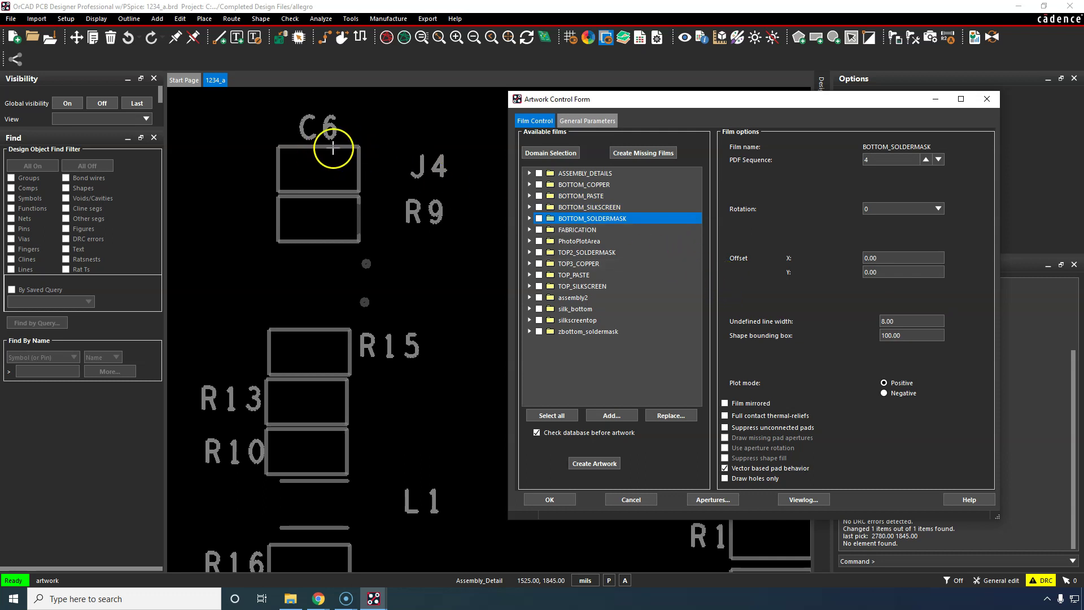
scroll(334, 145, up, 1)
click(376, 155)
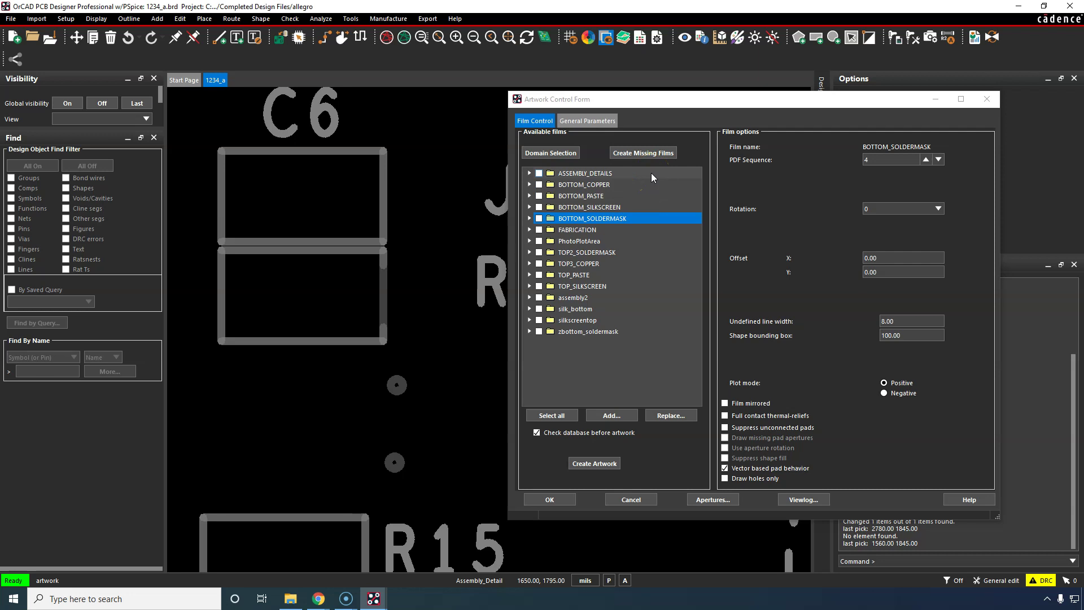
Cut the unneeded assembly2, silk_bottom, silkscreentop and zbottom_soldermask films from the available films.
click(594, 298)
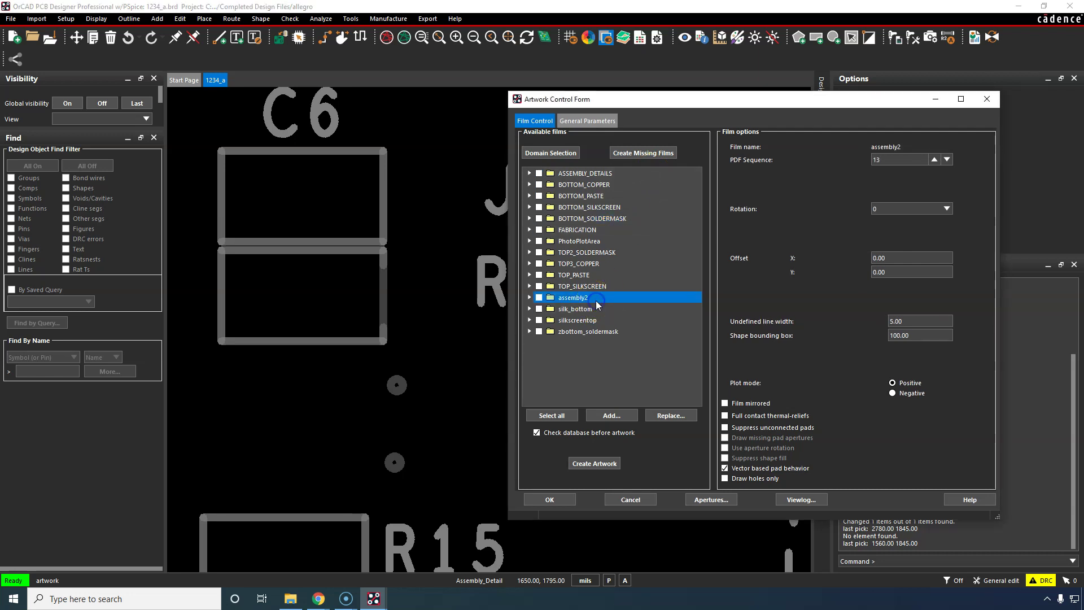
right_click(595, 299)
click(635, 359)
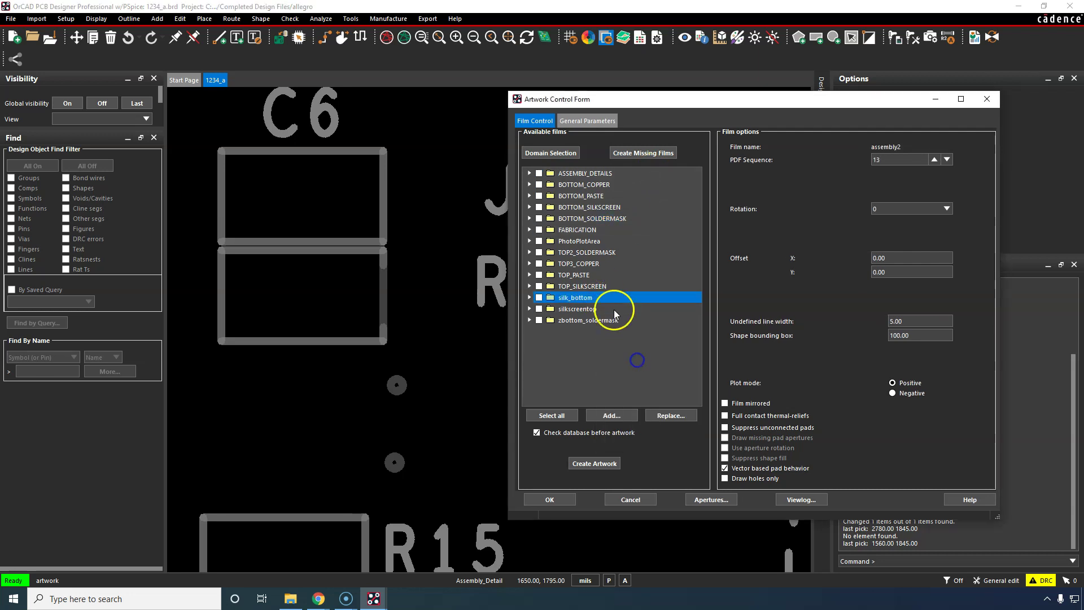
right_click(614, 305)
click(635, 362)
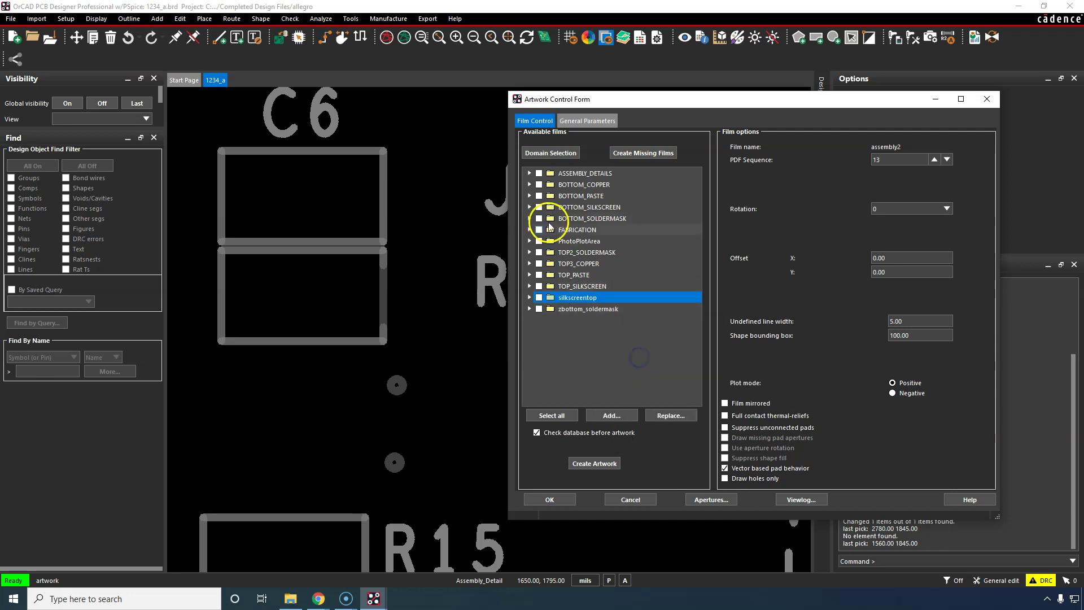
right_click(611, 294)
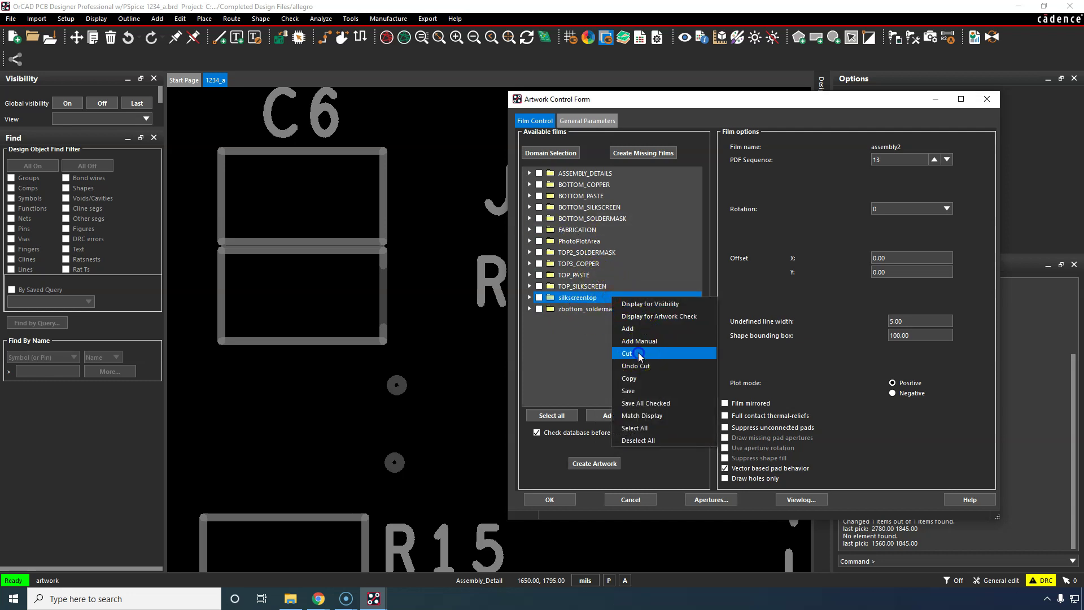
click(633, 350)
right_click(624, 300)
click(651, 350)
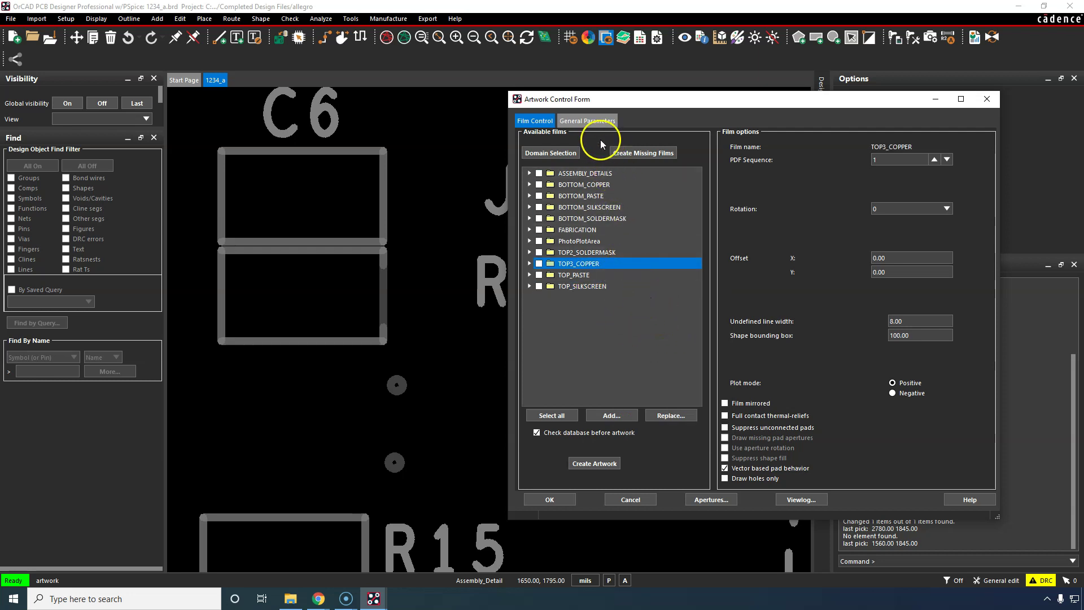
Generate the aperture stations of aperture wheel 1 automatically and accept the aperture settings.
click(711, 499)
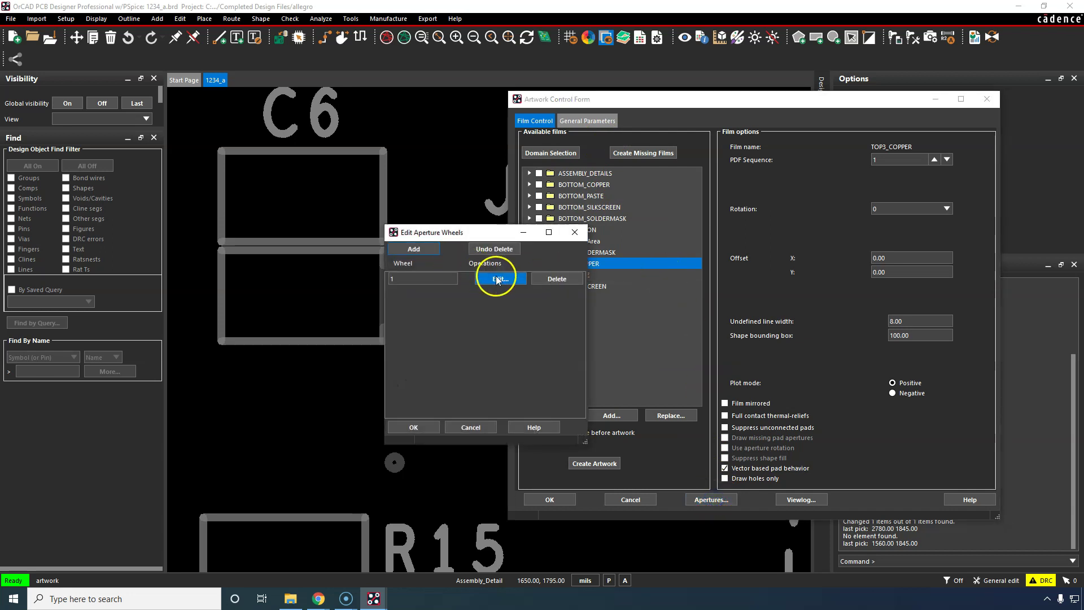
click(499, 279)
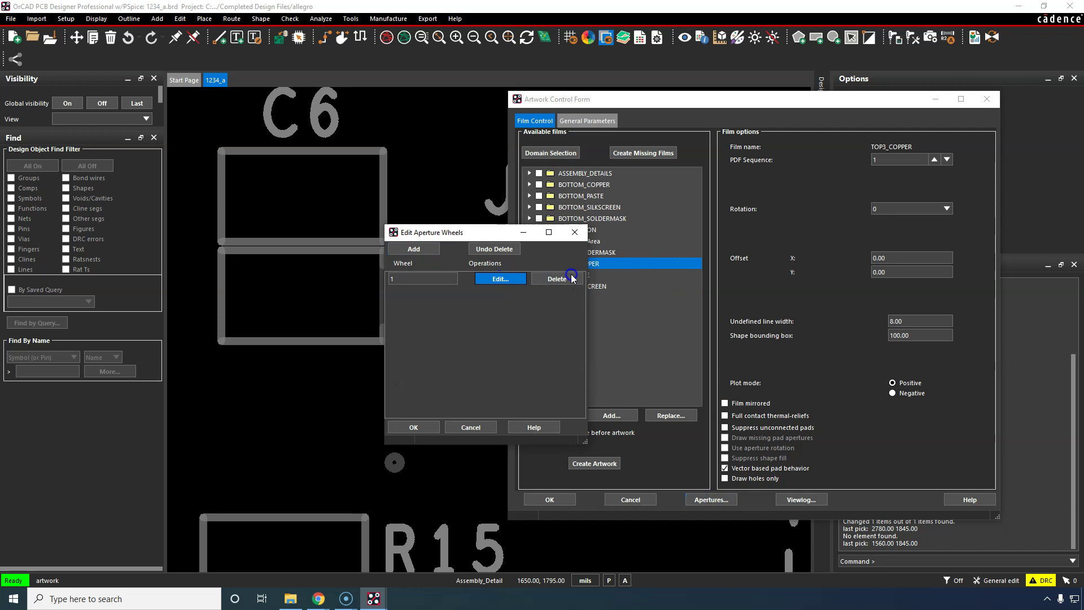
click(638, 280)
click(655, 292)
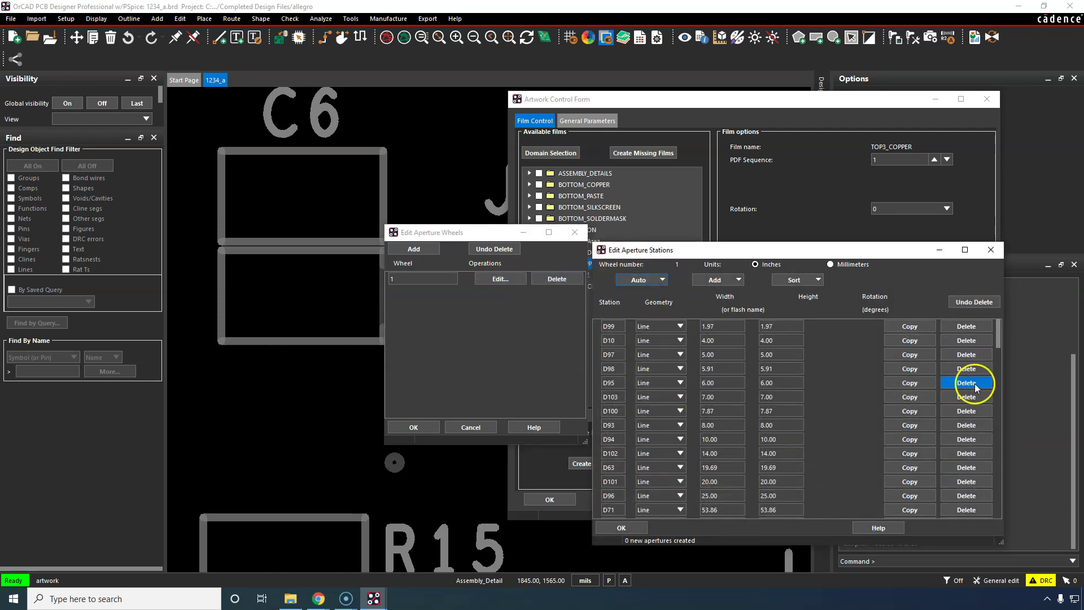
mouse_move(1002, 333)
mouse_down()
mouse_move(999, 496)
mouse_move(1012, 318)
mouse_up()
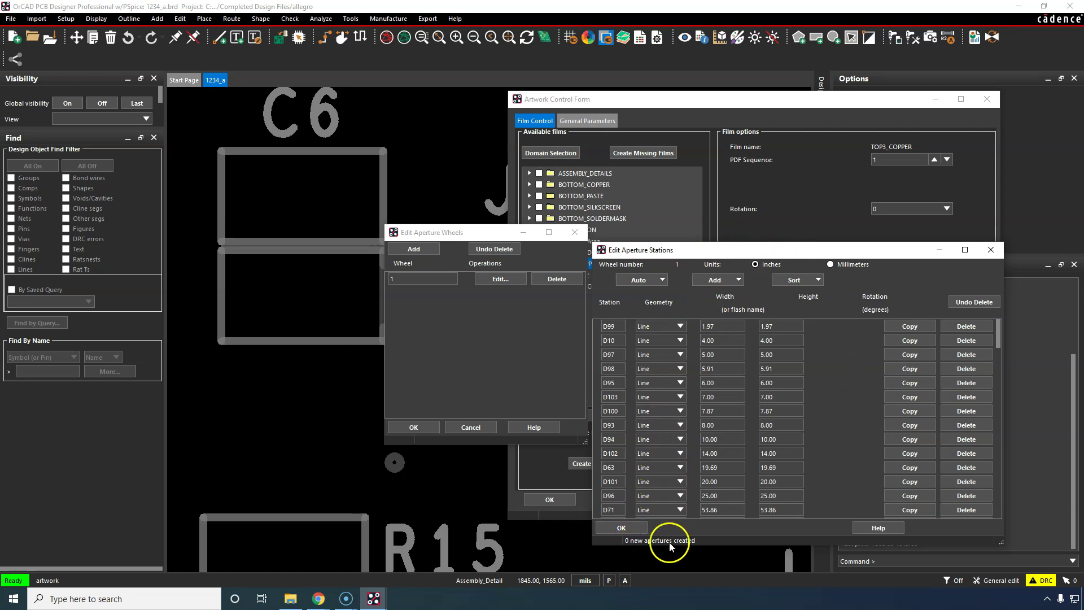
click(628, 526)
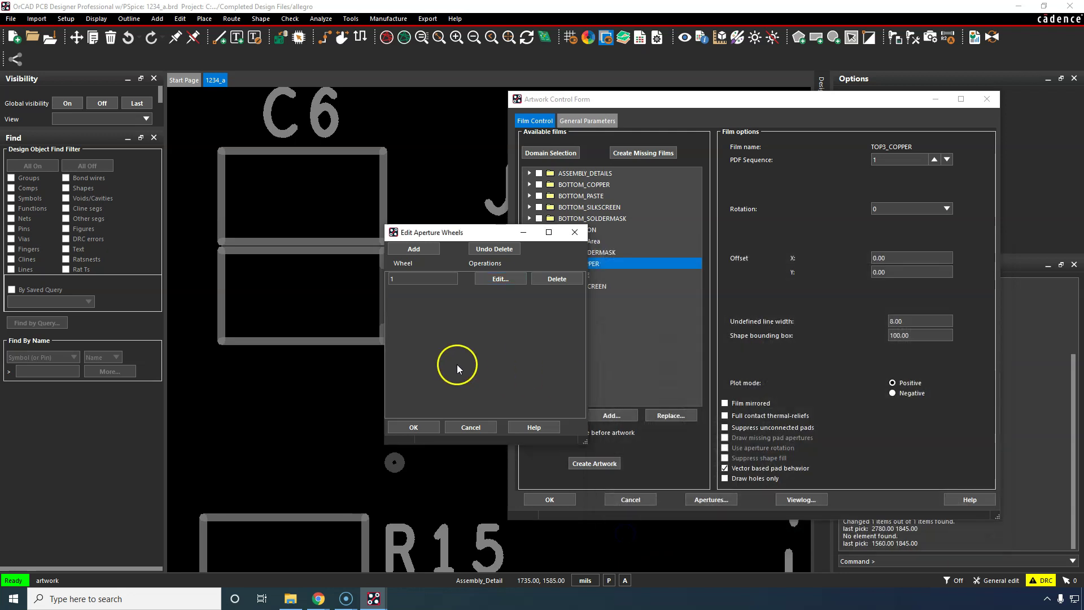
click(414, 427)
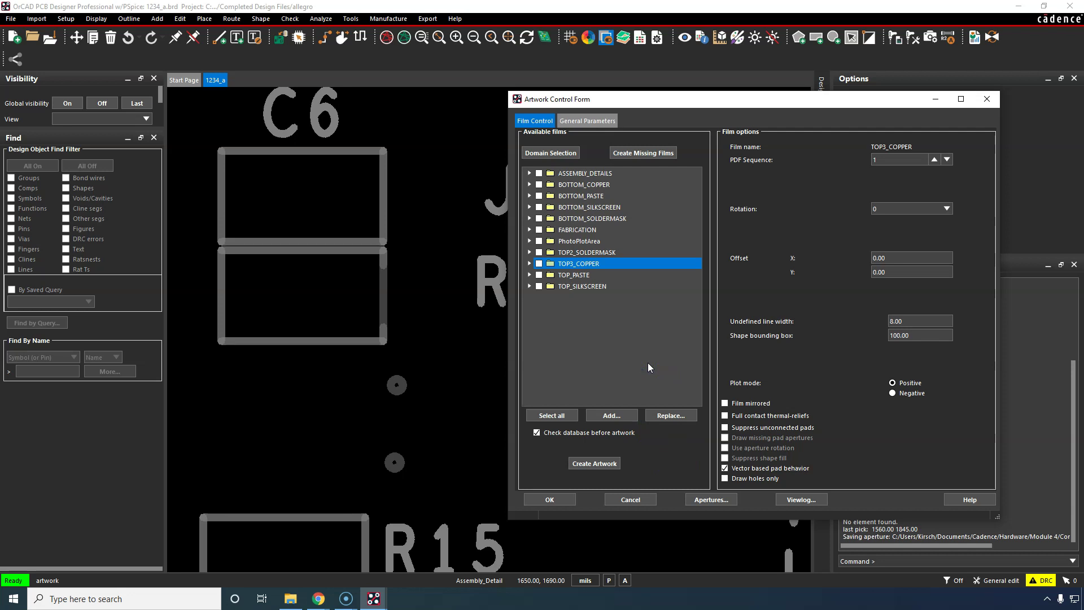
Select all available films and create their artwork with the database check enabled.
click(550, 416)
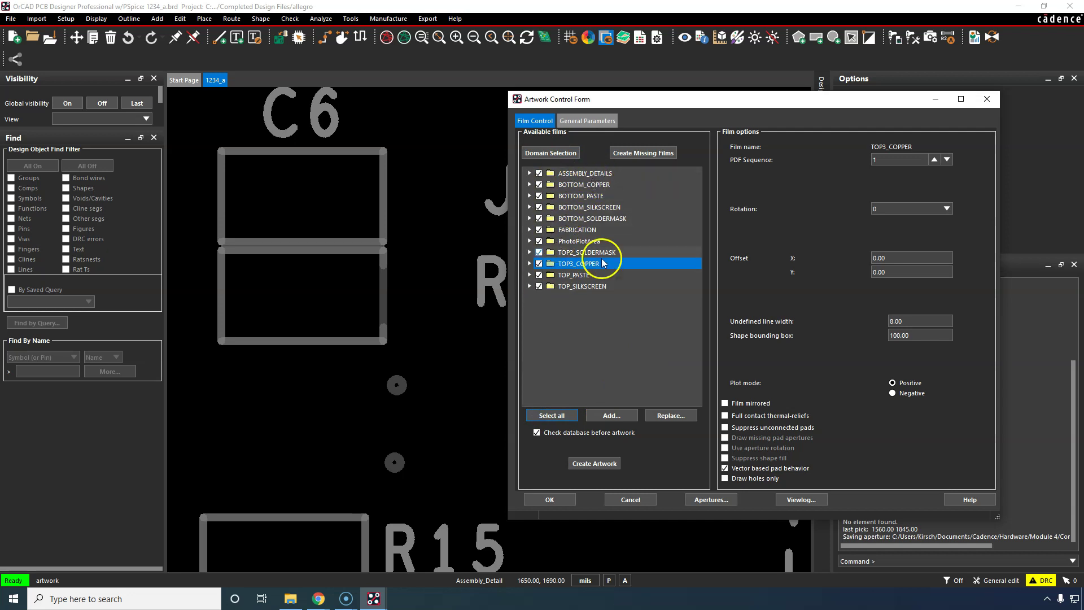
click(597, 463)
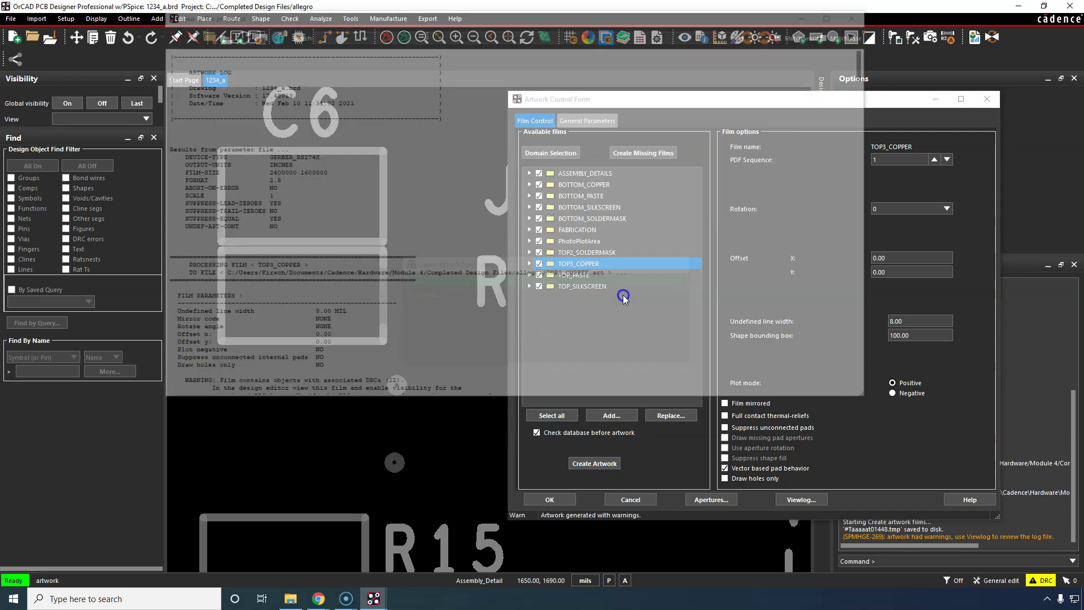
Examine the photoplot log for each film's parameters, apertures and warnings and the creation summary, and close it.
scroll(452, 222, down, 20)
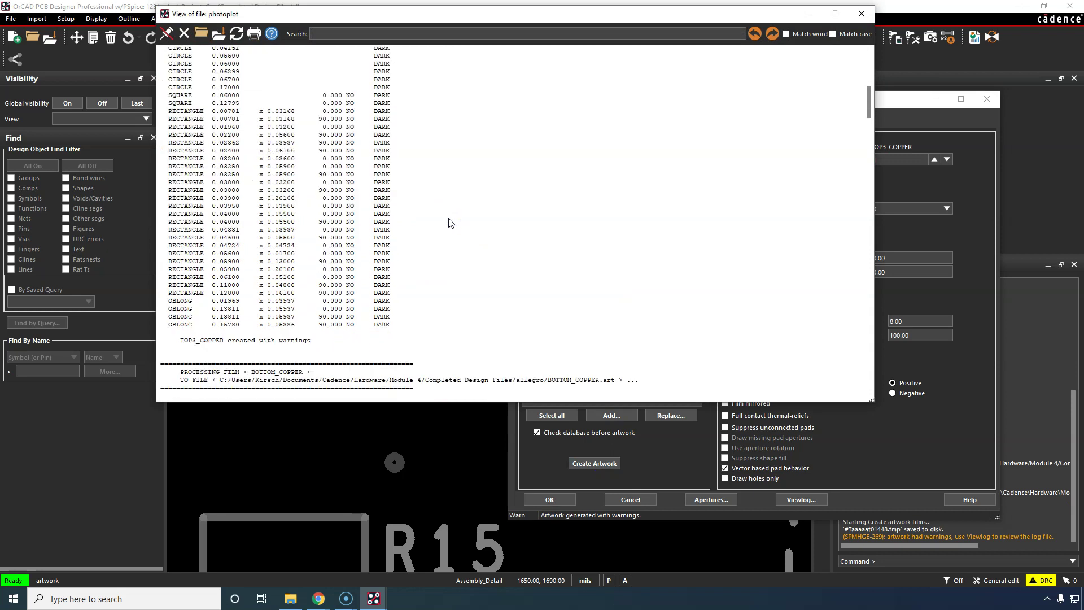
drag(869, 160, 874, 131)
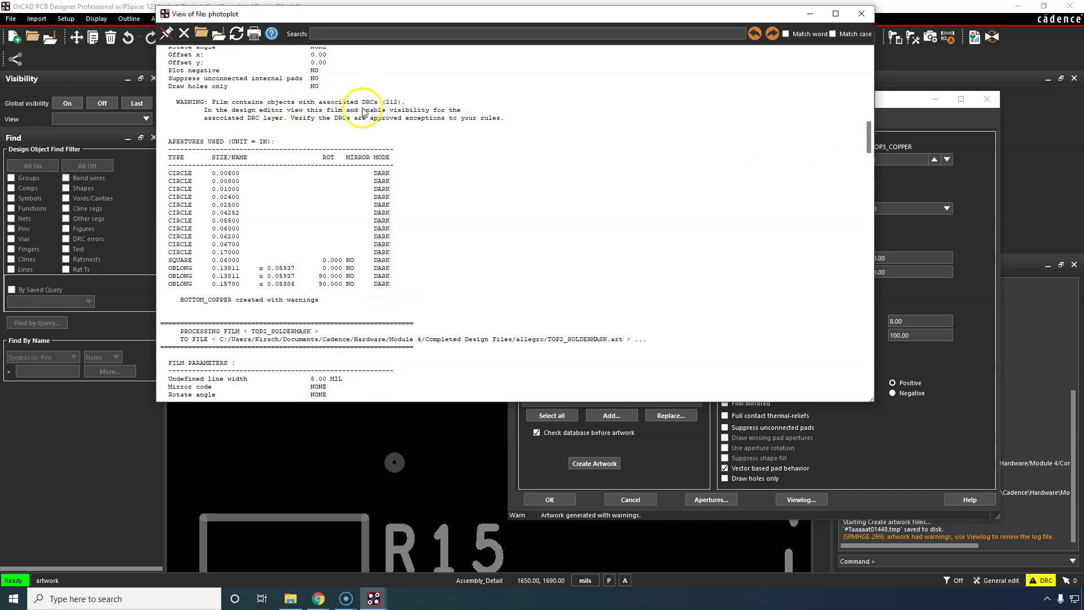
drag(257, 111, 339, 111)
drag(445, 112, 448, 112)
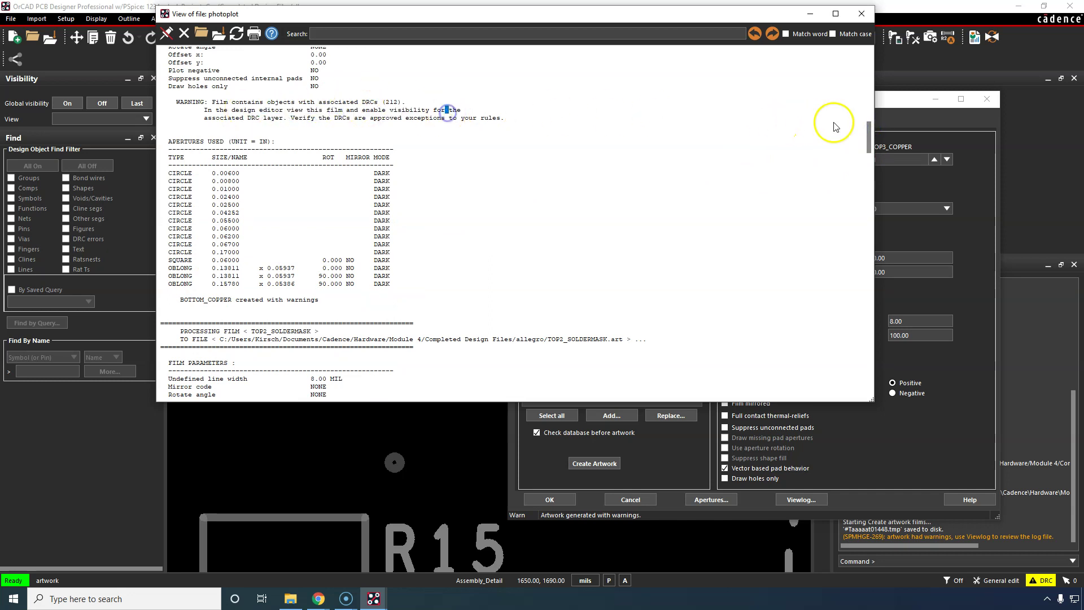
drag(875, 131, 864, 527)
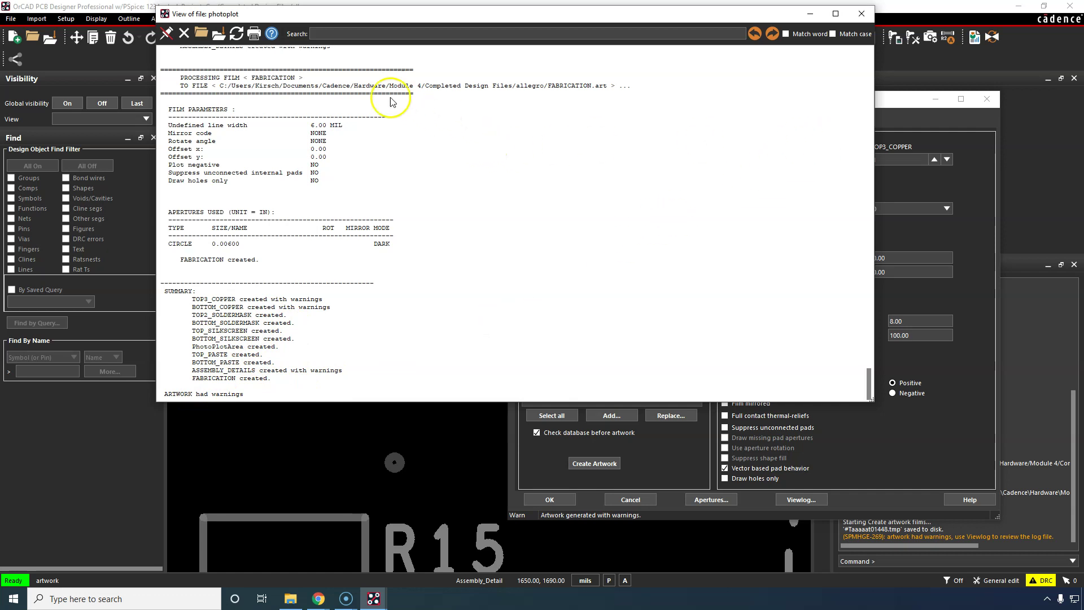
scroll(321, 121, up, 7)
scroll(321, 120, up, 7)
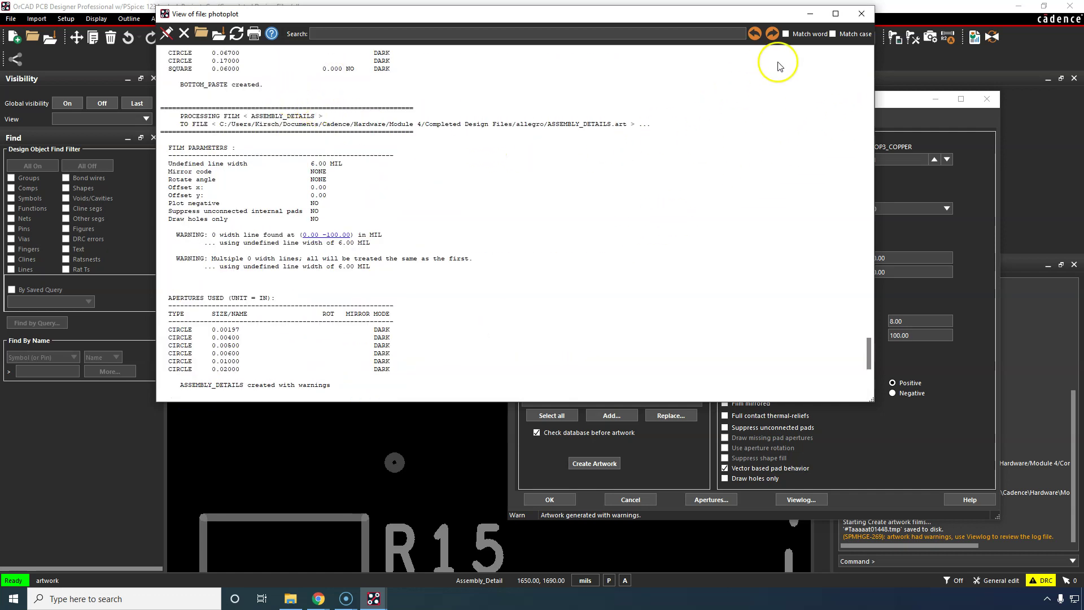
click(866, 20)
Reopen the artwork log, look over the TOP3_COPPER film parameters and warning, and close it.
click(804, 499)
scroll(714, 245, down, 11)
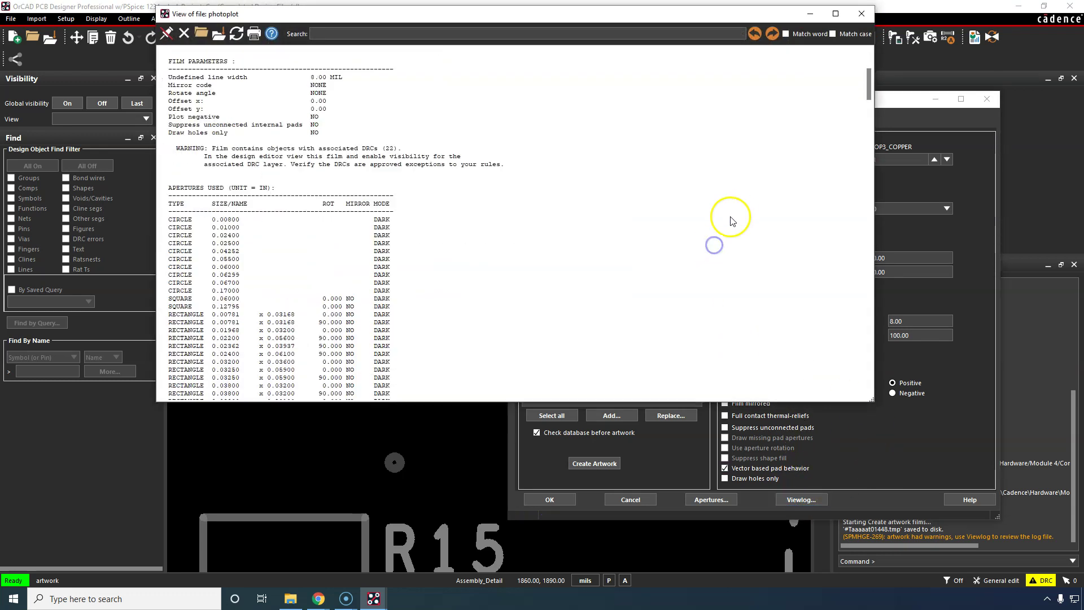
click(861, 13)
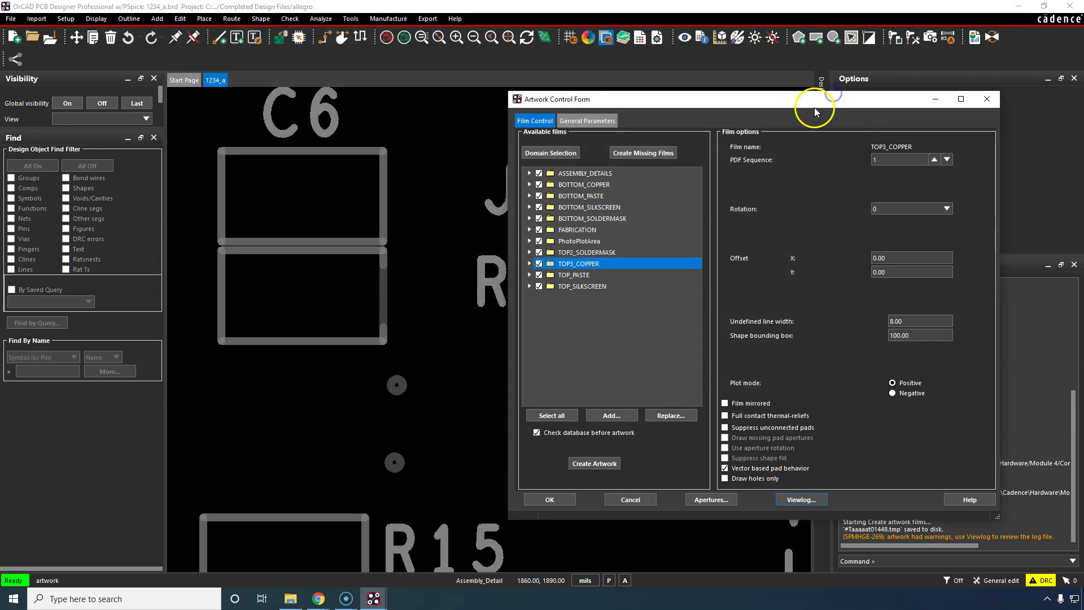
Move the artwork form aside and set the TOP2_SOLDERMASK film's plot mode to Negative.
drag(814, 108, 730, 79)
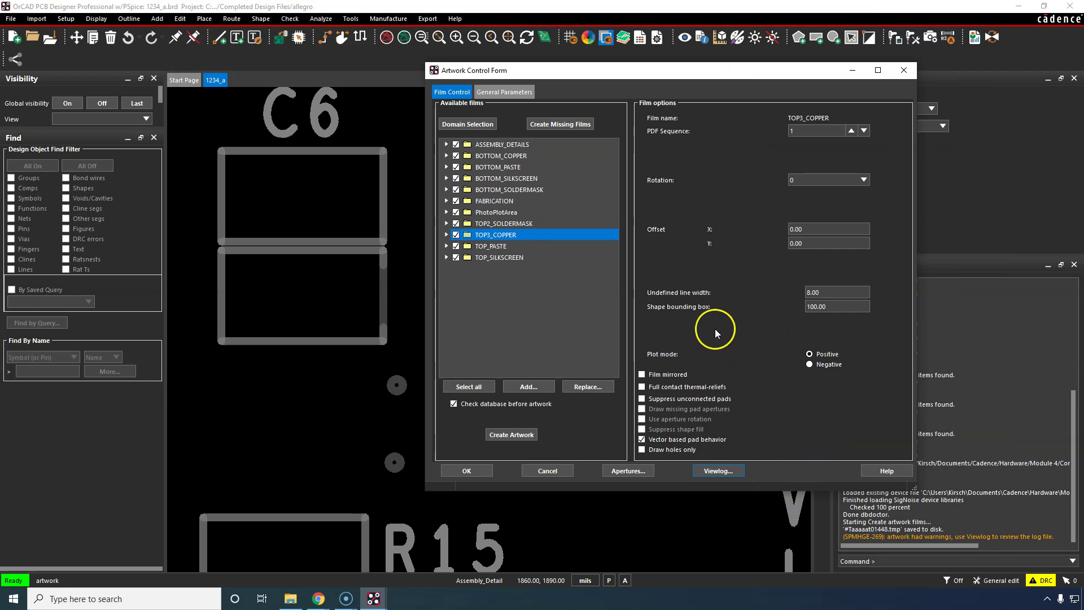
click(520, 223)
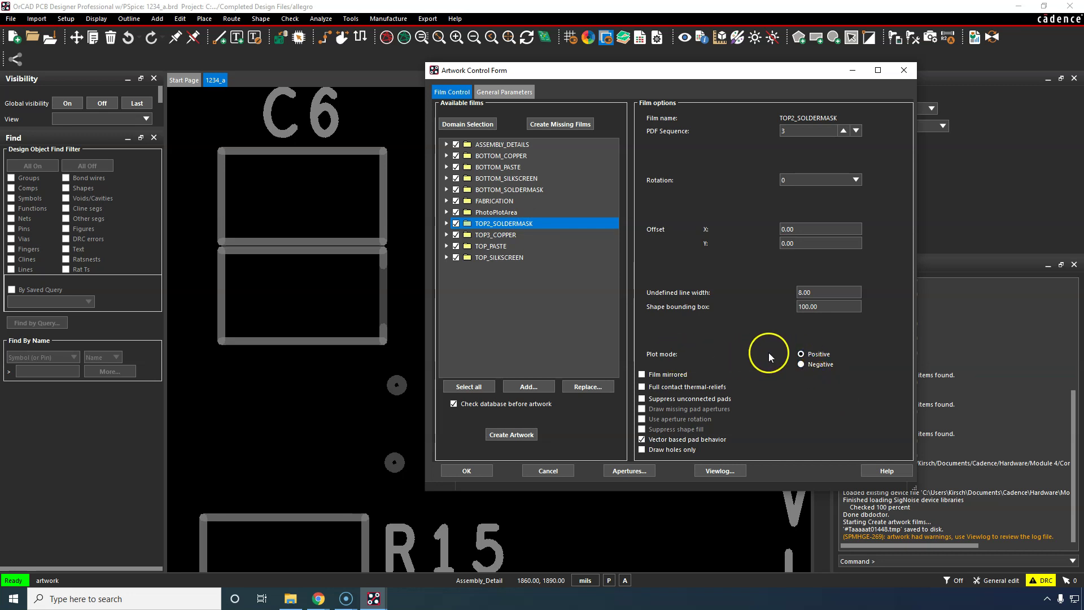
click(802, 362)
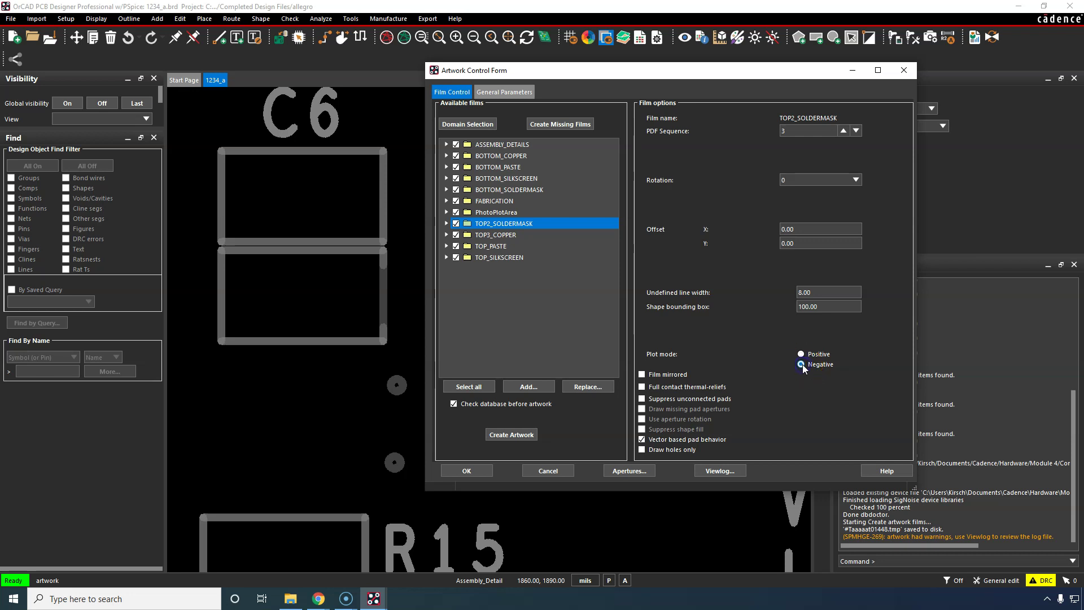
Return the TOP2_SOLDERMASK film's plot mode to Positive and leave full contact thermal-reliefs off.
click(802, 354)
click(671, 387)
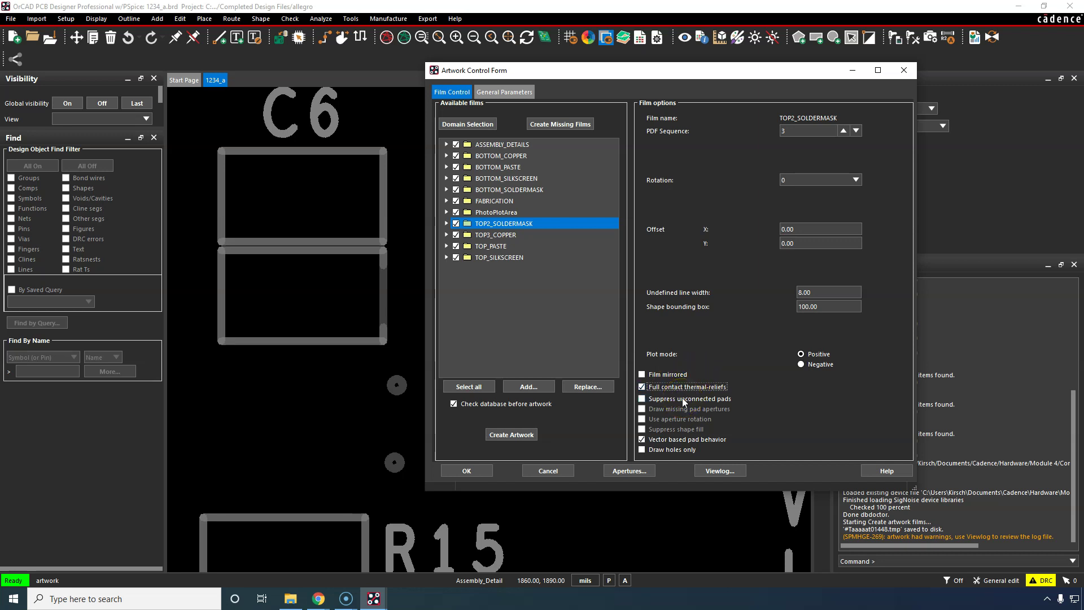
click(682, 388)
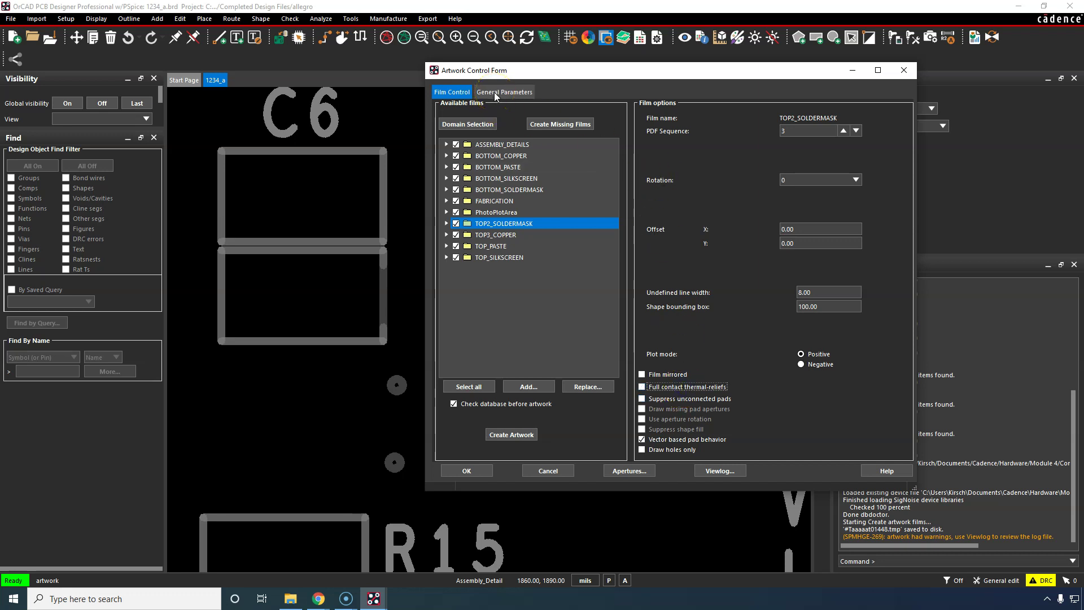
Look through the film options of the assembly, bottom-side, fabrication and TOP_PASTE films, including their PDF sequence and plot mode.
click(531, 143)
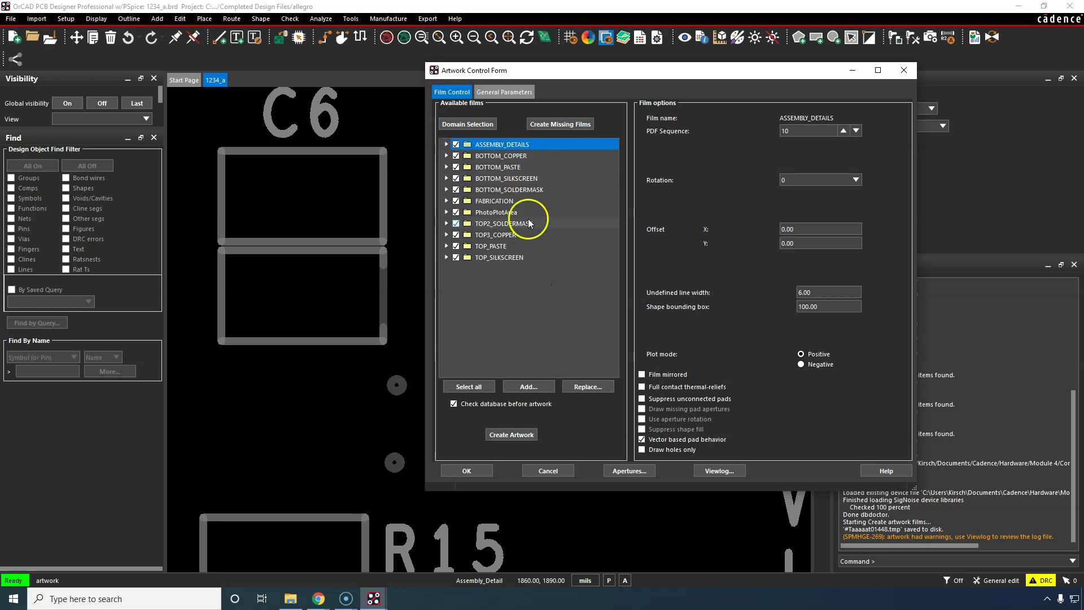
click(571, 155)
click(566, 167)
click(564, 189)
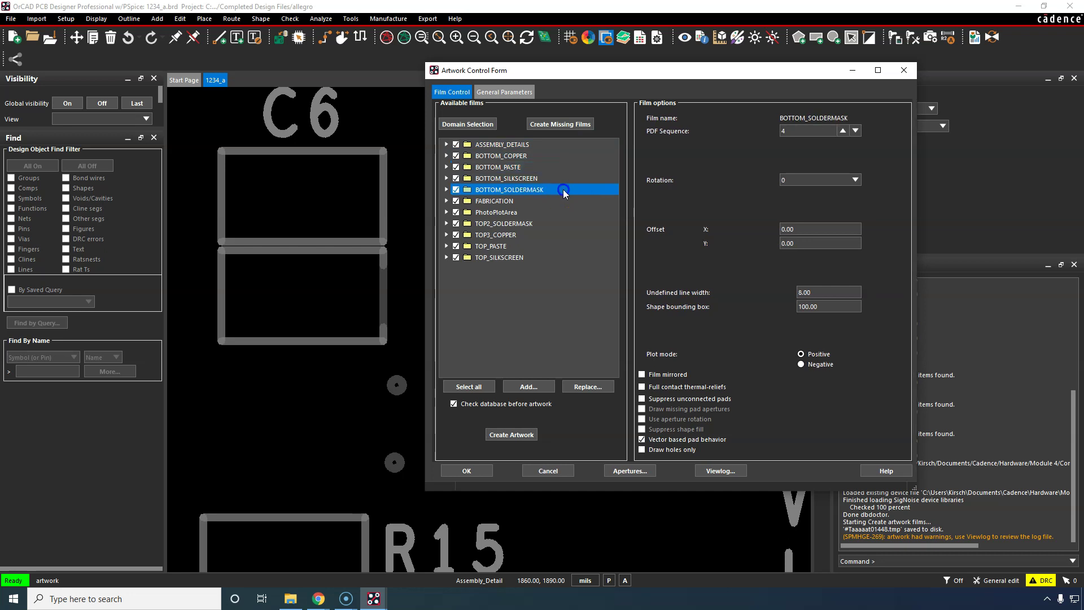
click(565, 177)
click(558, 190)
click(556, 201)
click(815, 129)
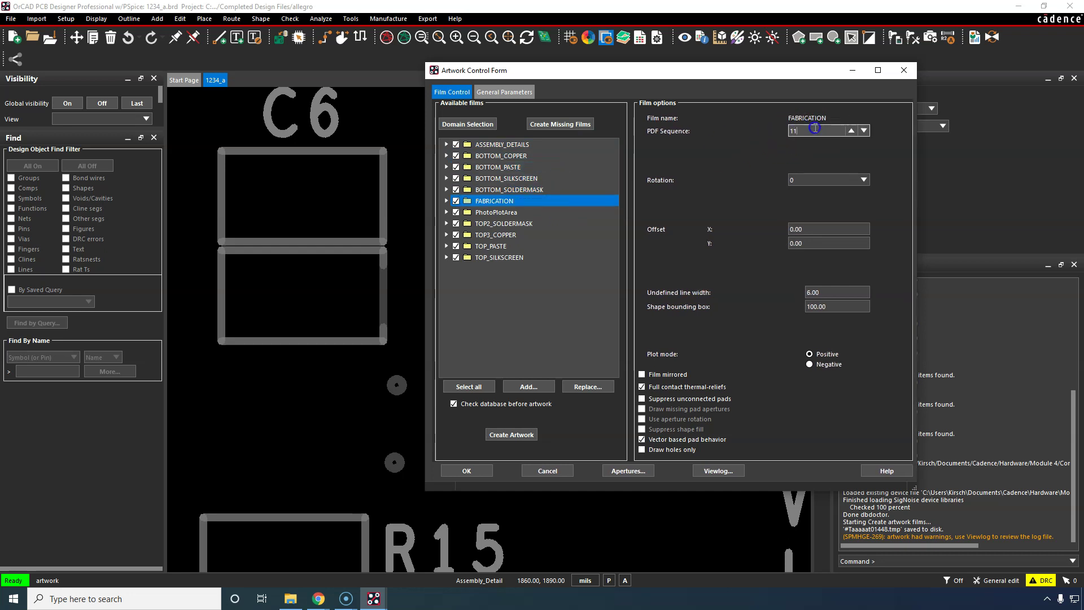
click(850, 131)
click(534, 245)
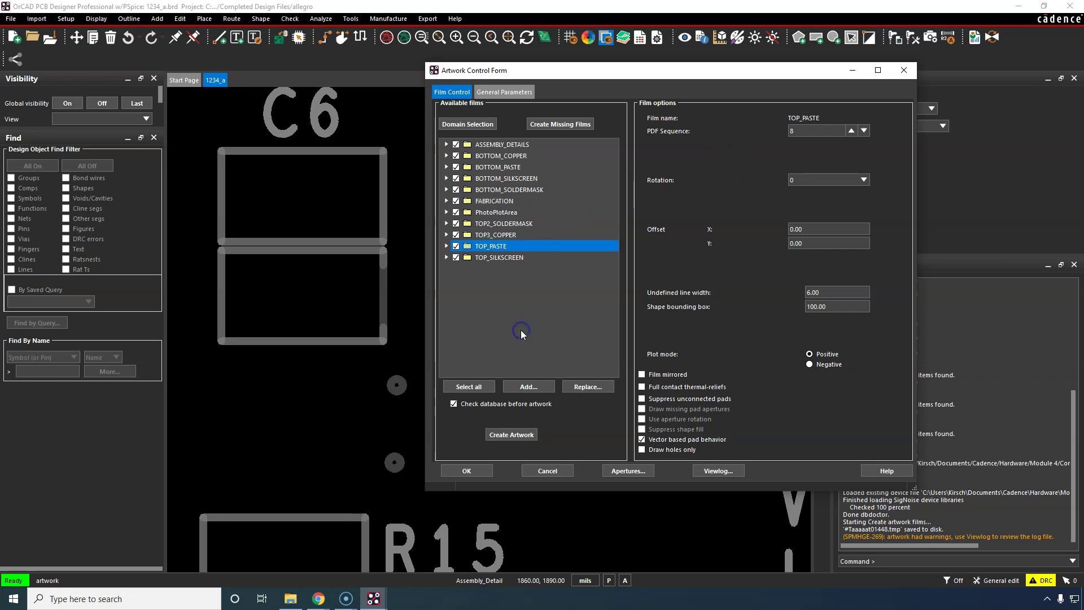
Accept the artwork film settings and close the artwork form.
click(477, 92)
click(462, 92)
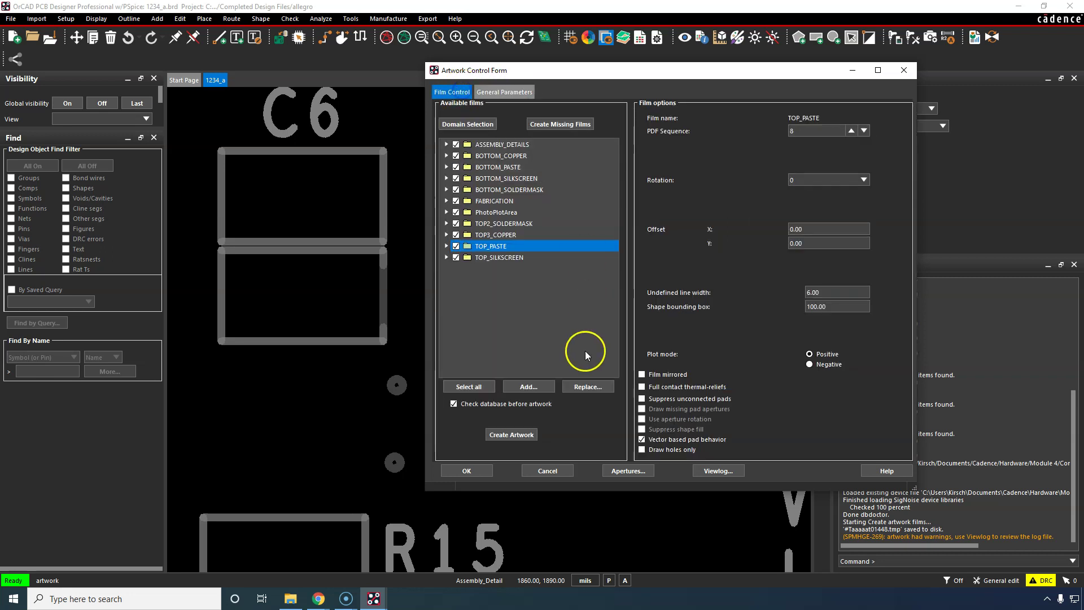
click(464, 470)
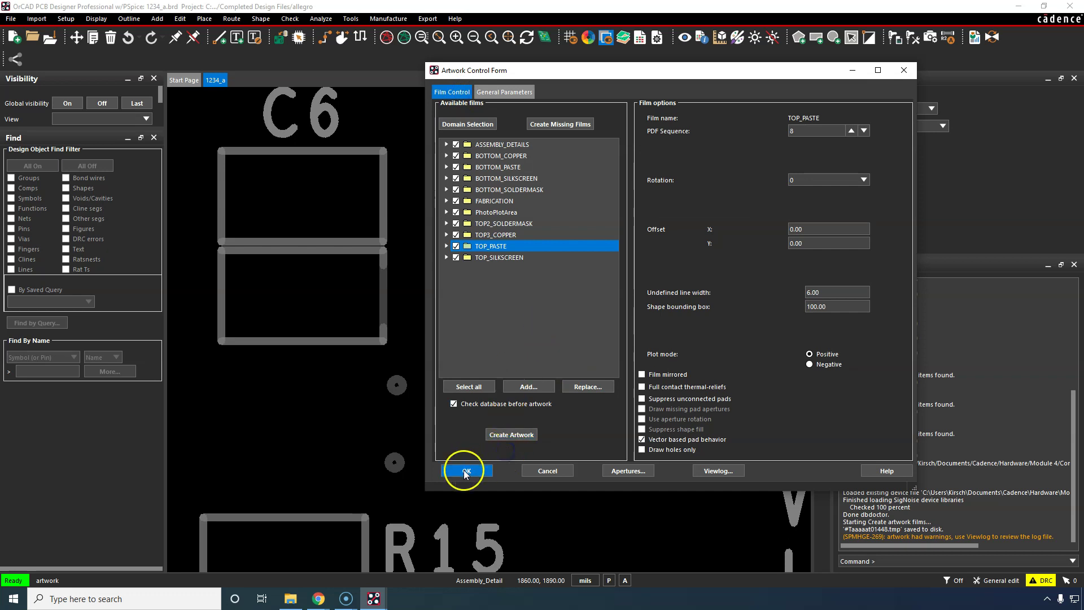
click(526, 125)
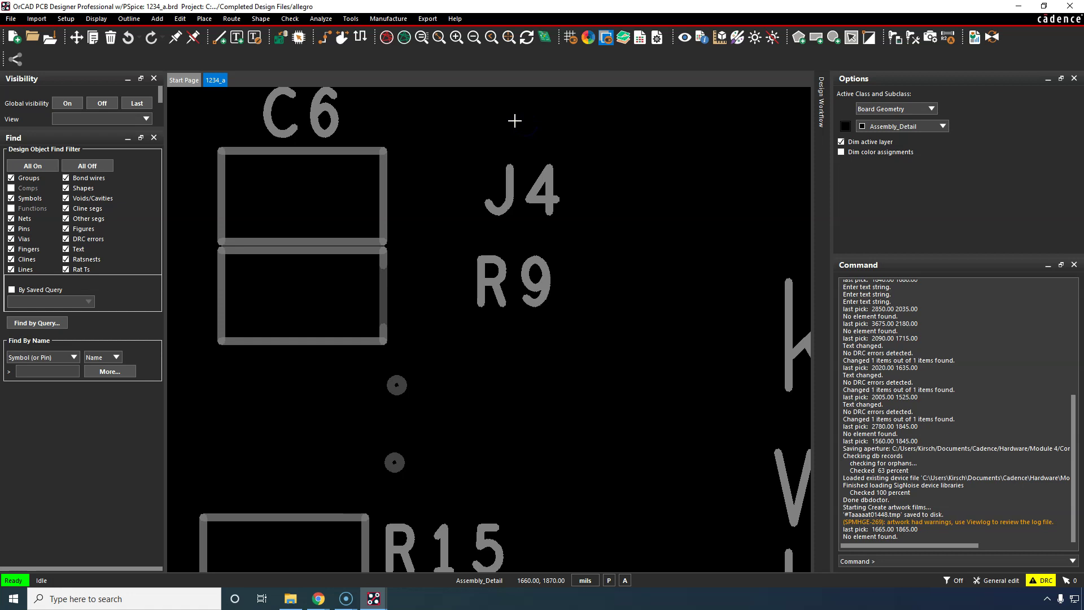
Open the NC Drill parameters and replace the output file header with the designer's name in possessive form followed by "Main Design Header".
click(427, 19)
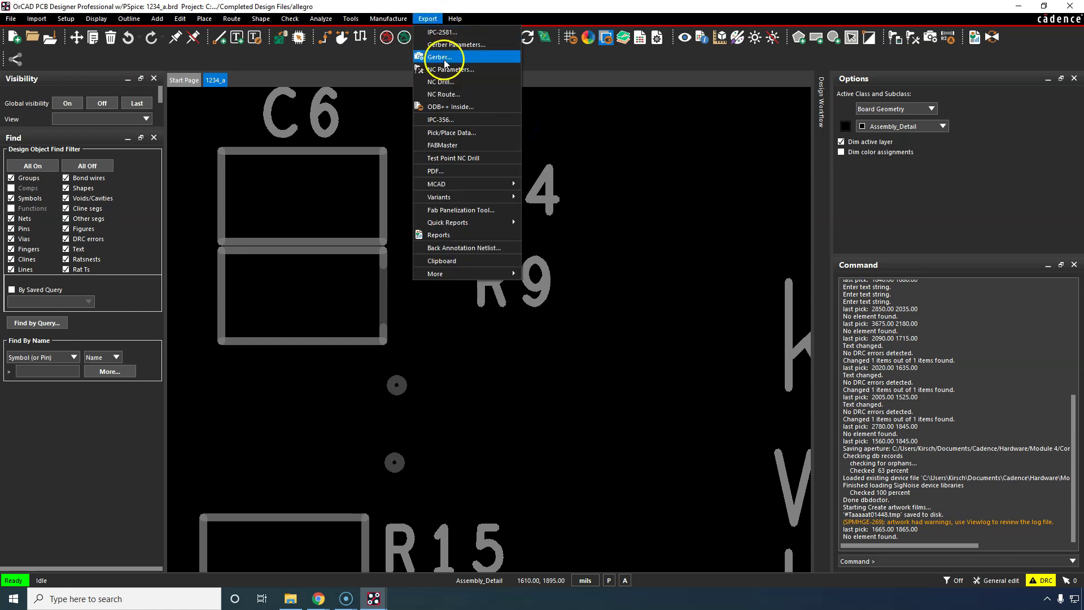
click(466, 82)
click(490, 305)
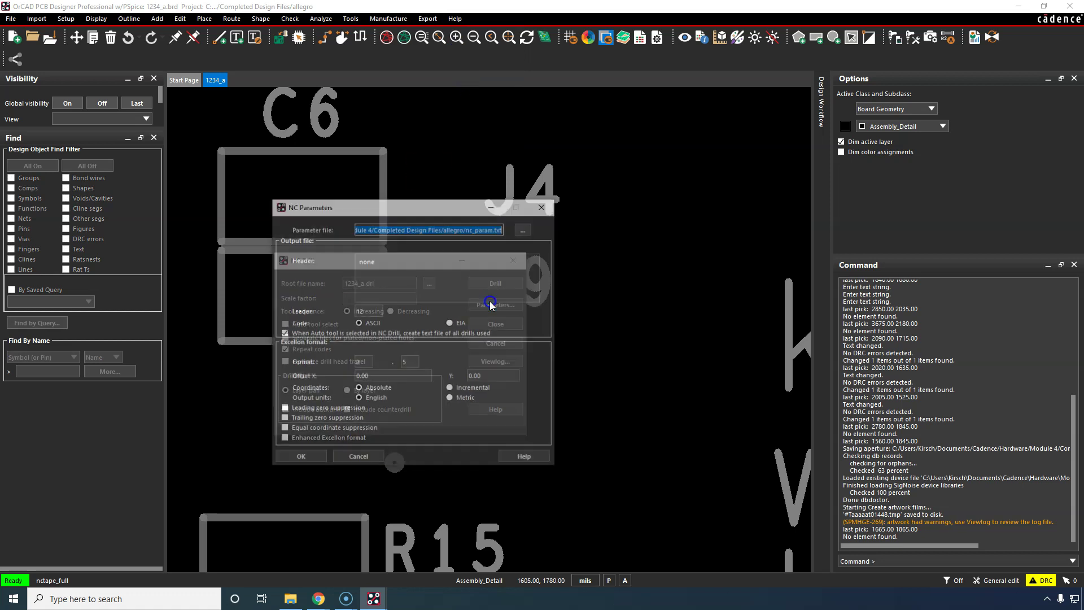
drag(436, 207, 636, 208)
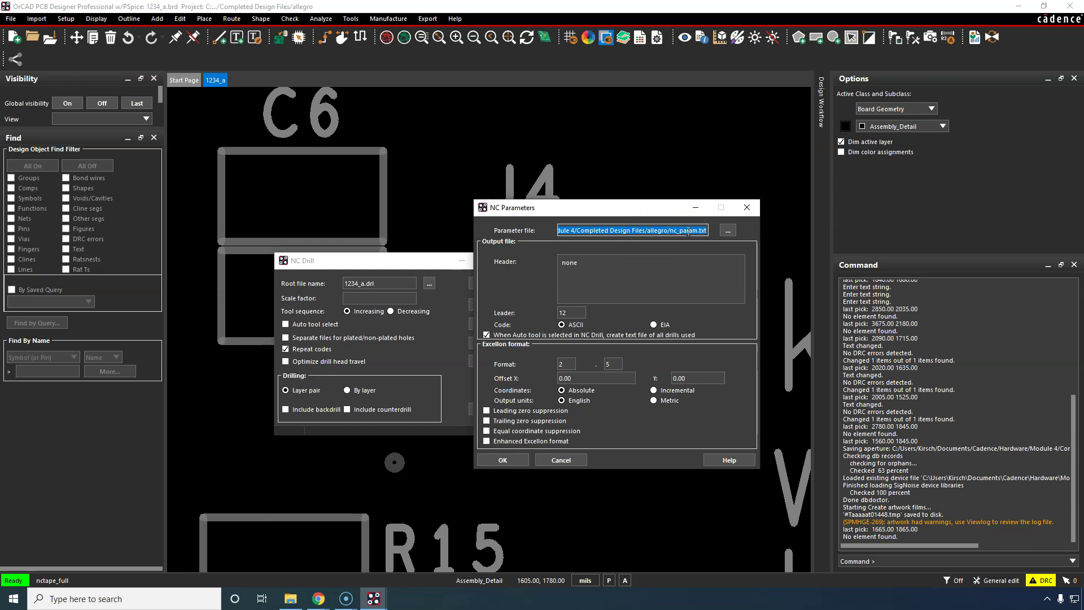
drag(653, 260, 491, 250)
drag(582, 259, 535, 257)
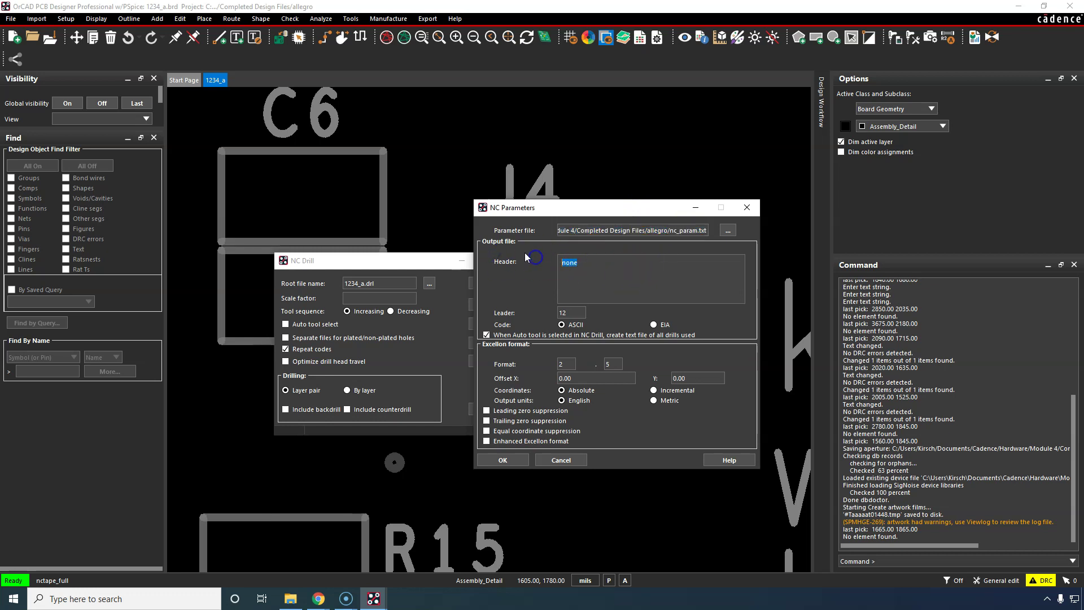
text(Kirsch )
text(s Main Design Header)
Enable leading zero suppression and enhanced Excellon format in the NC parameters and accept them.
double_click(570, 312)
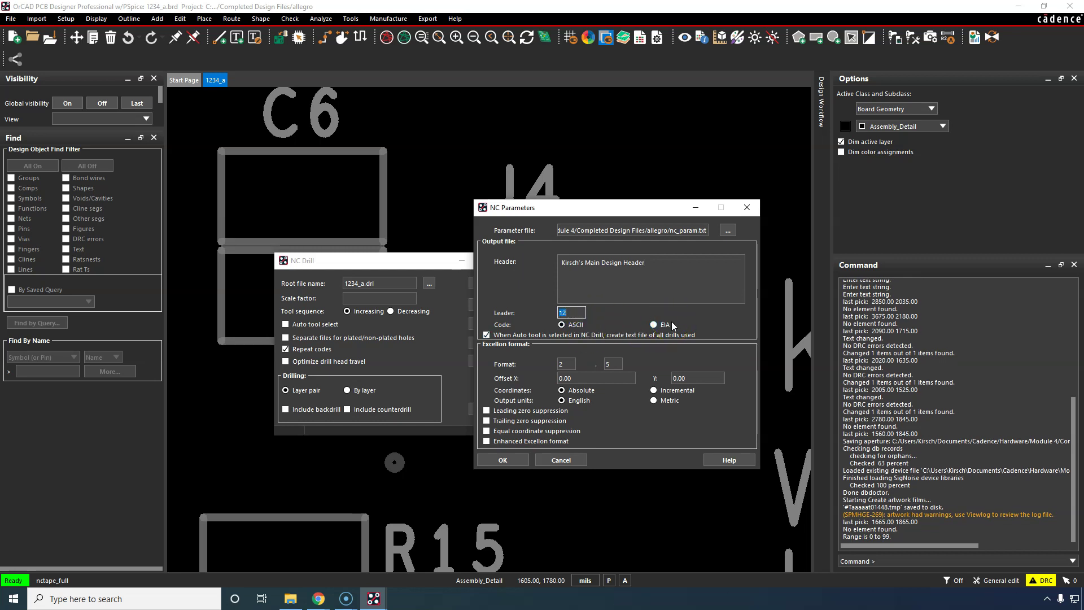
click(508, 411)
click(510, 443)
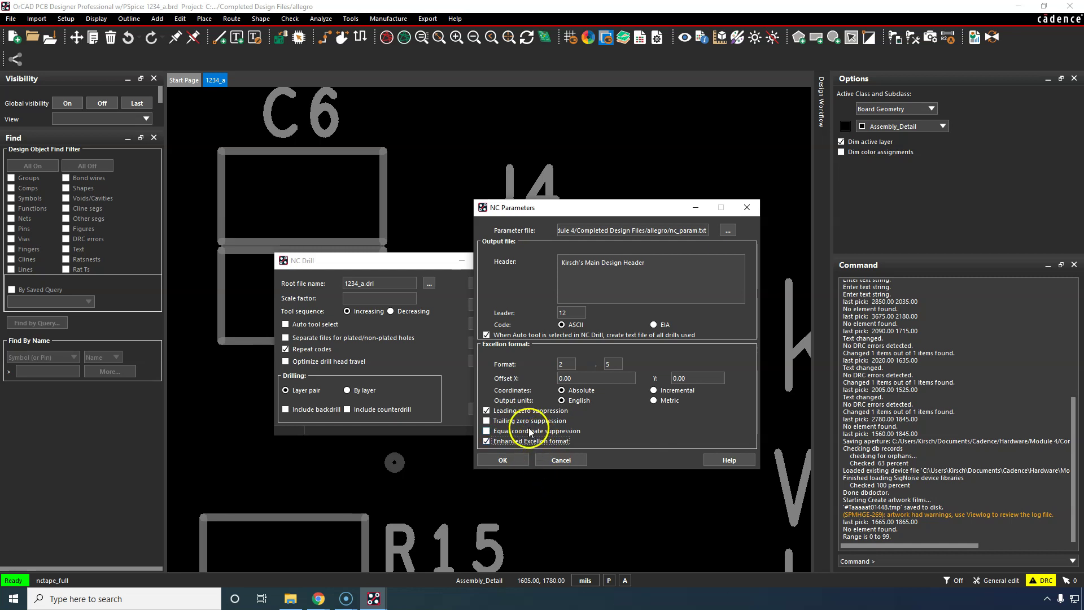
click(500, 460)
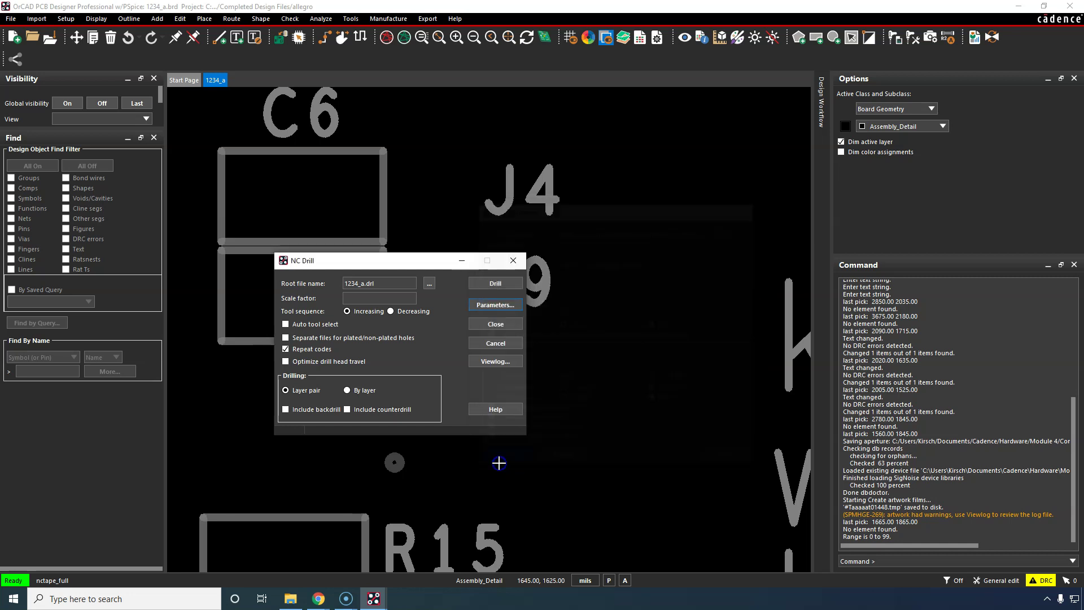
Reopen the NC parameters to check the header and Excellon format settings, and accept them.
drag(398, 261, 484, 244)
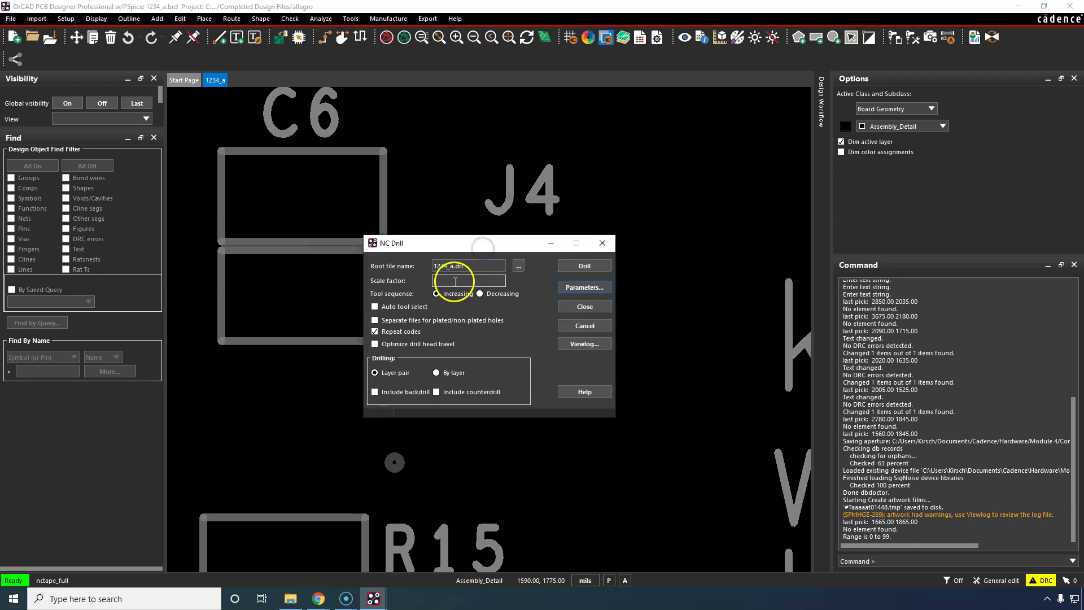
click(597, 289)
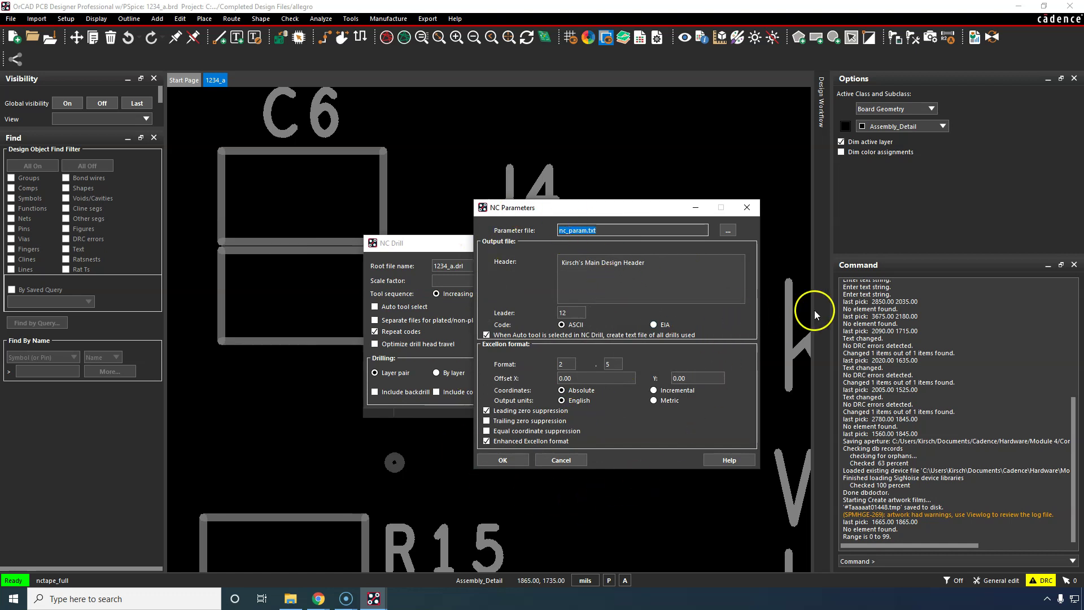
click(502, 459)
Set the NC drill scale factor to 1.00, keeping the root file name 1234_a.drl.
drag(439, 241, 489, 244)
click(521, 282)
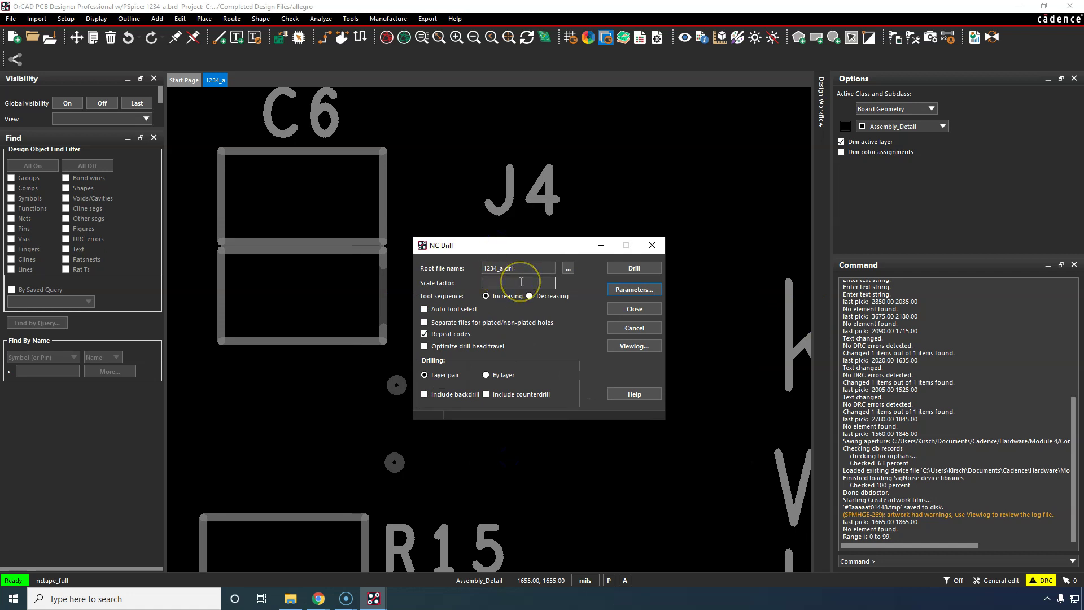
click(516, 271)
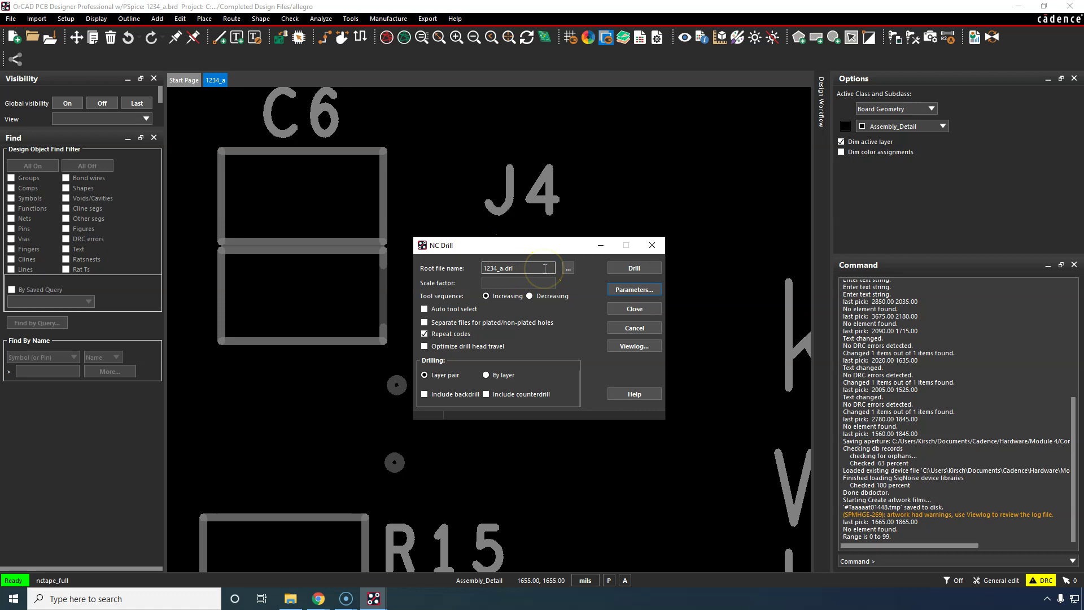
click(568, 269)
click(498, 284)
text(1.00)
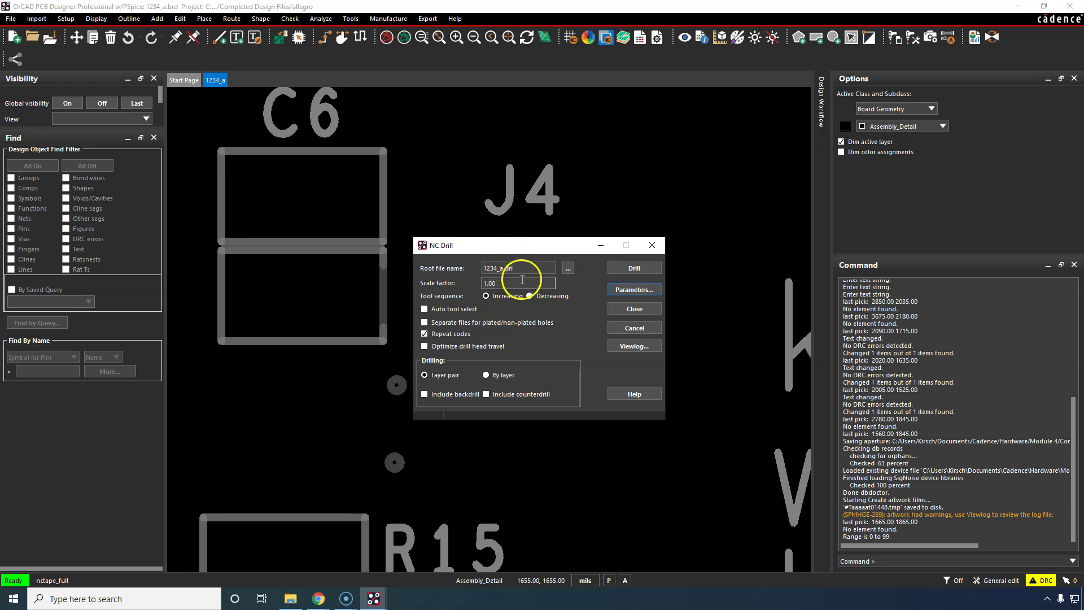
Turn off Repeat codes for the NC drill output, leaving Auto tool select off and drilling by Layer pair.
click(425, 310)
click(425, 309)
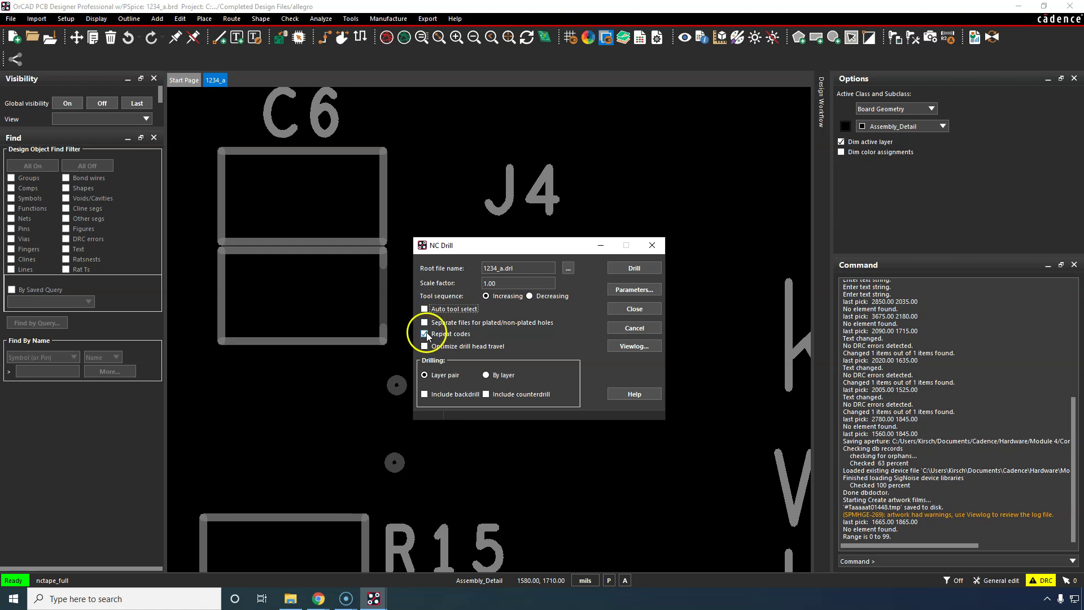
click(425, 333)
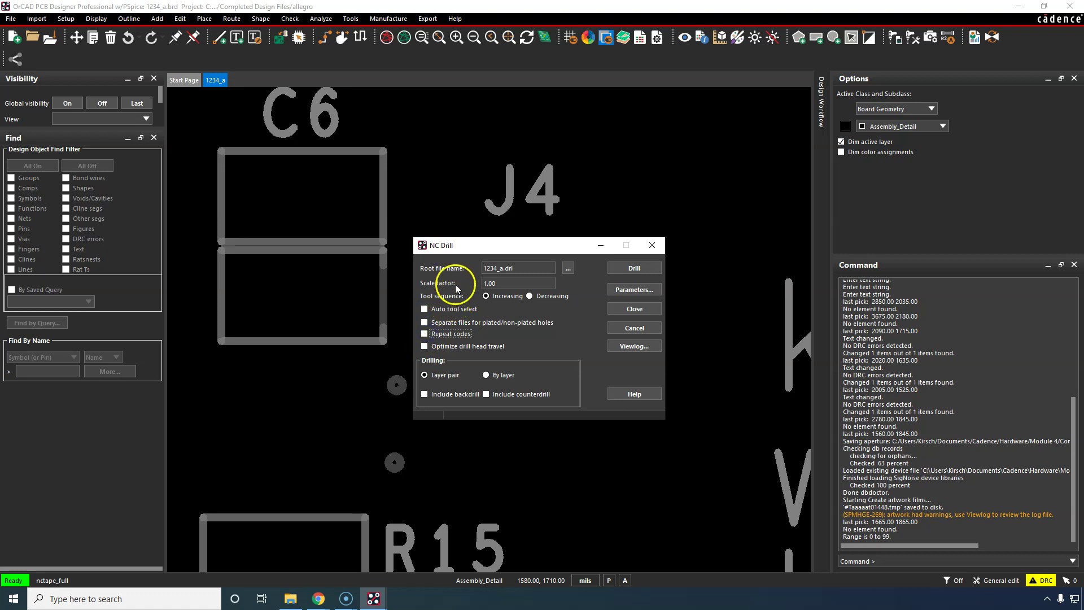
drag(467, 248, 478, 227)
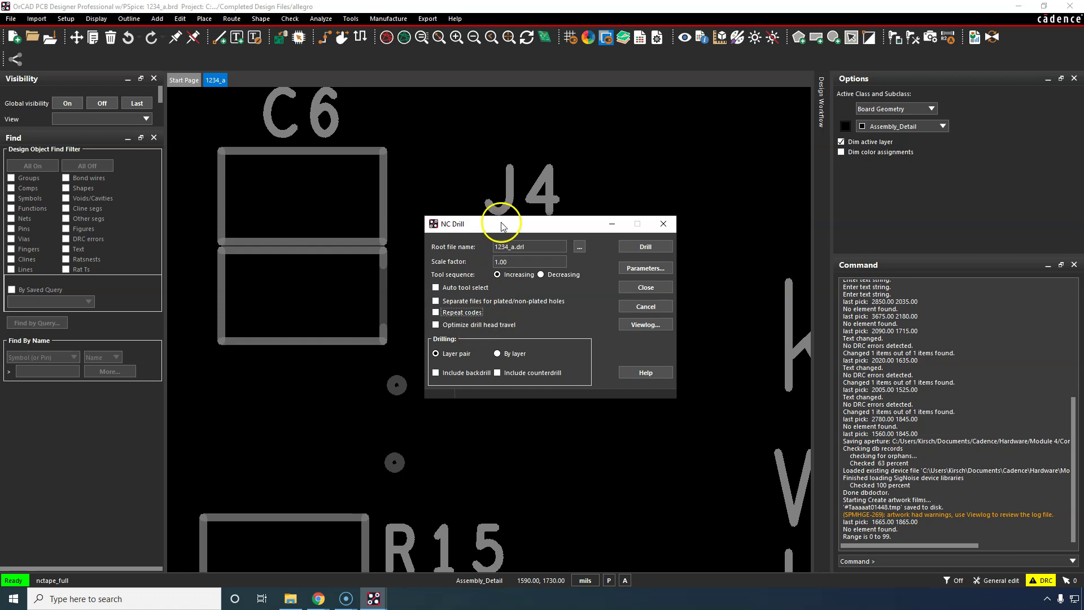
click(631, 345)
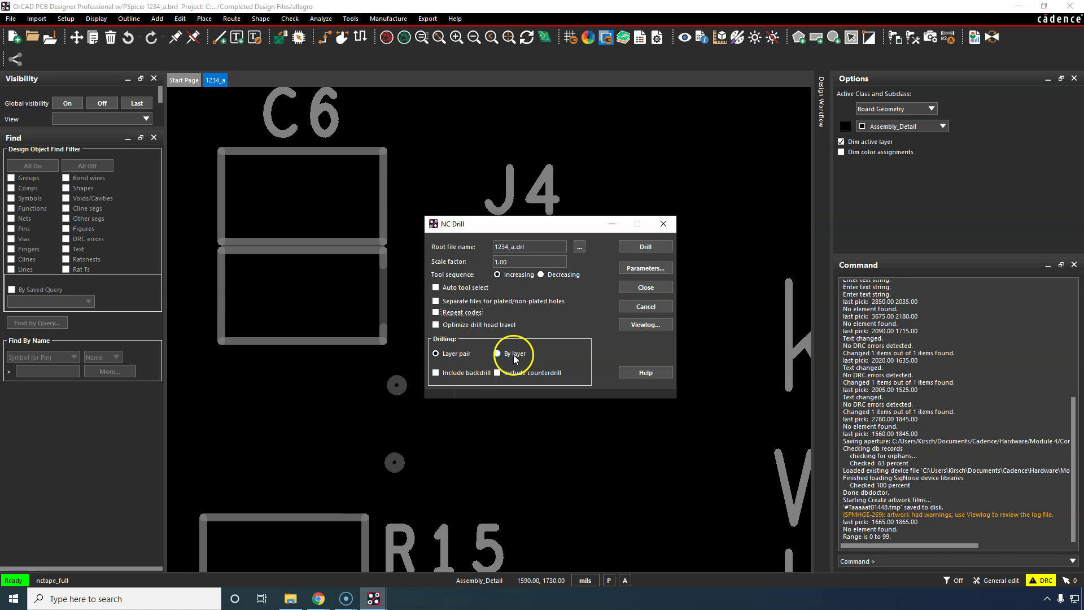
click(459, 358)
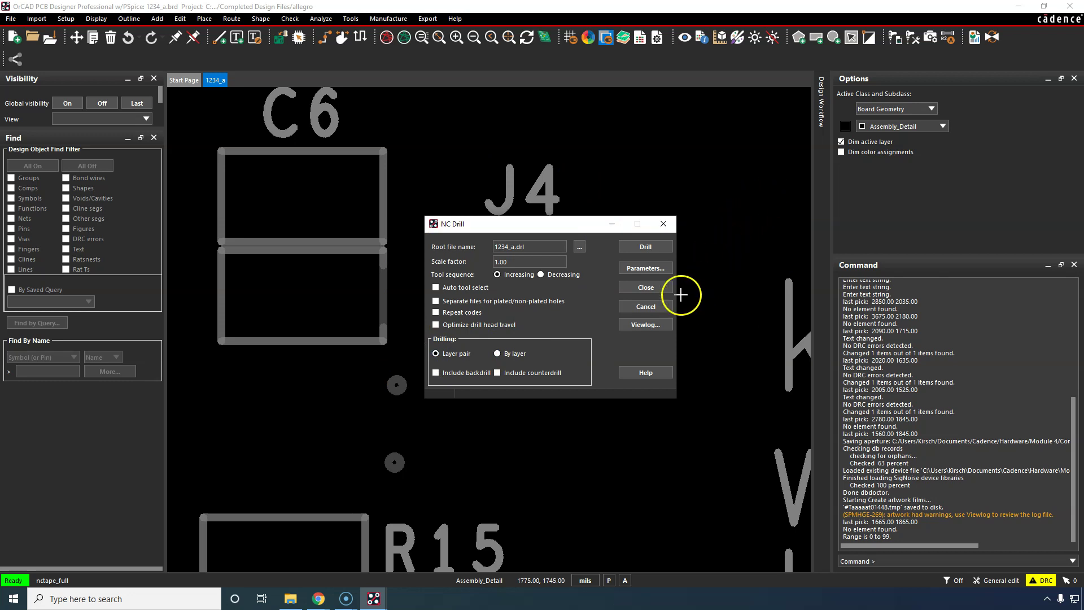
Check the NC parameters once more and generate the NC drill file.
click(646, 267)
click(746, 207)
click(658, 246)
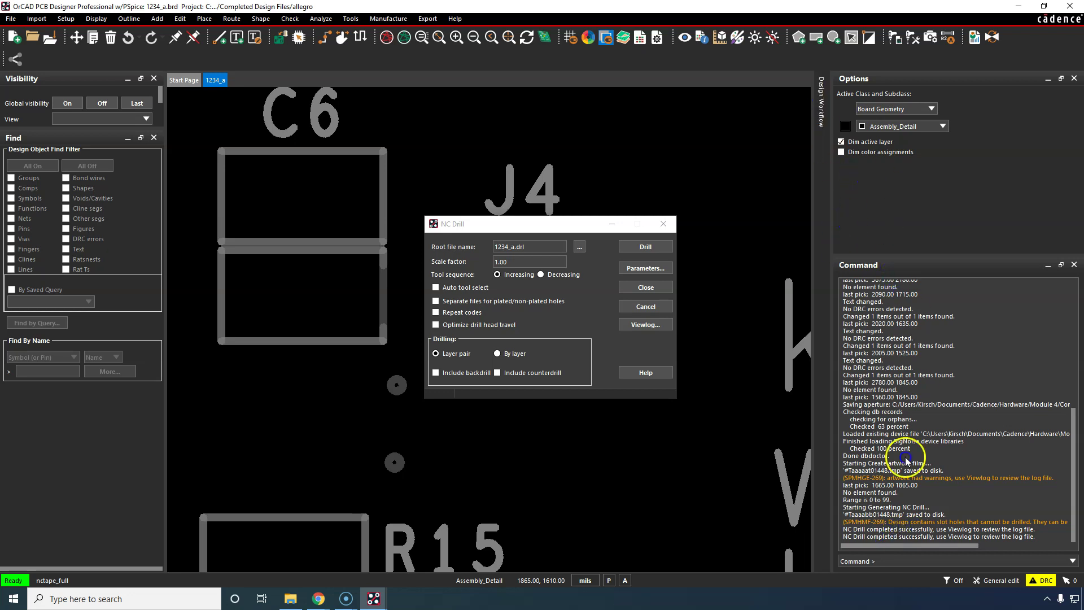
Examine the NC drill messages in the command window, reading the full slot hole warning.
click(96, 18)
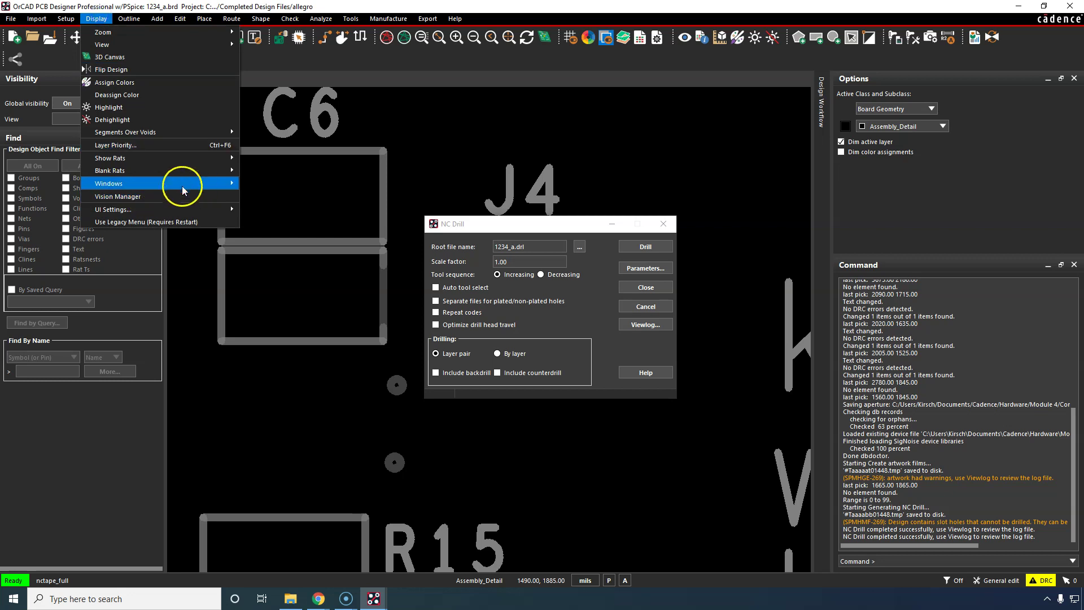
mouse_move(181, 184)
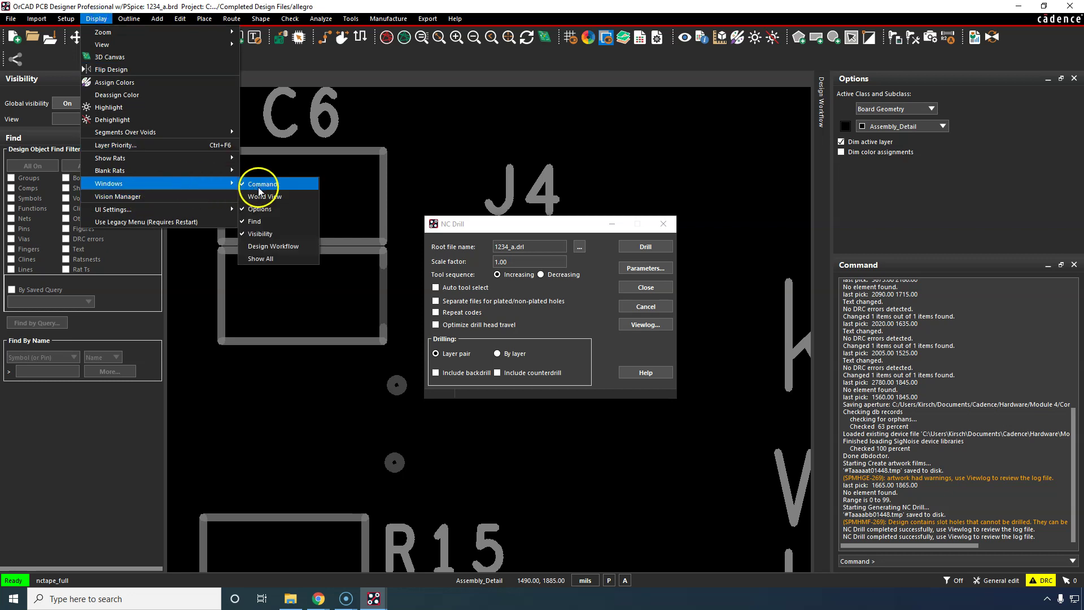
click(535, 223)
click(1000, 535)
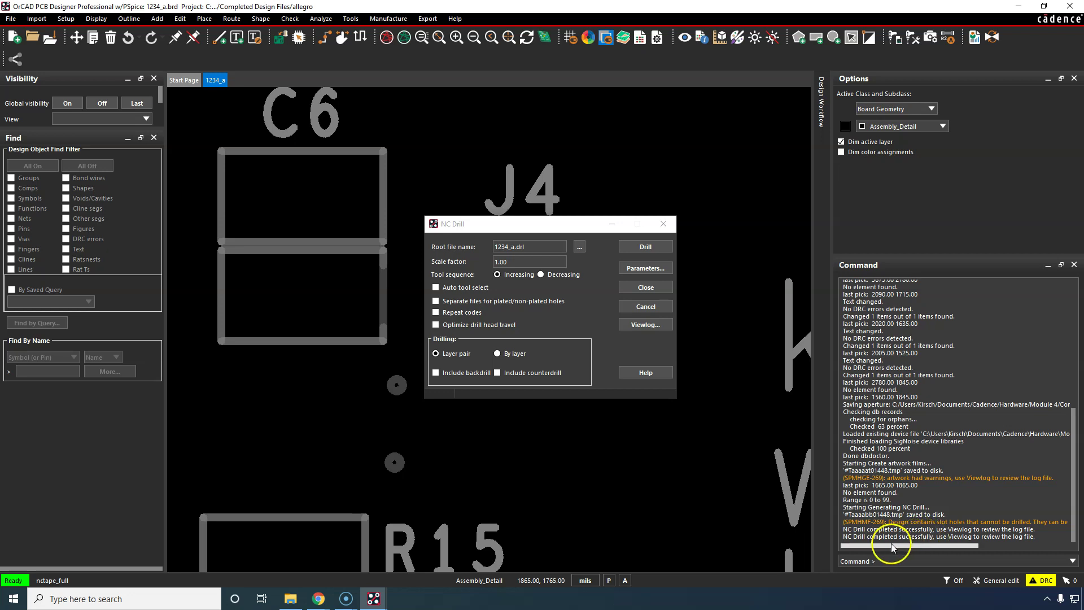
drag(925, 528, 1078, 525)
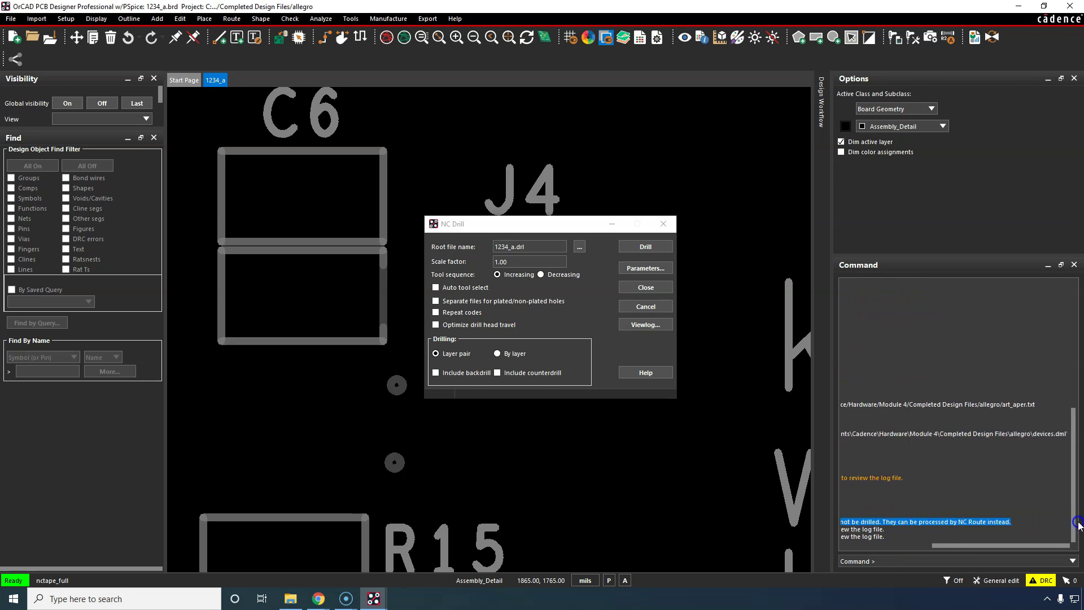
click(984, 488)
drag(979, 546, 844, 551)
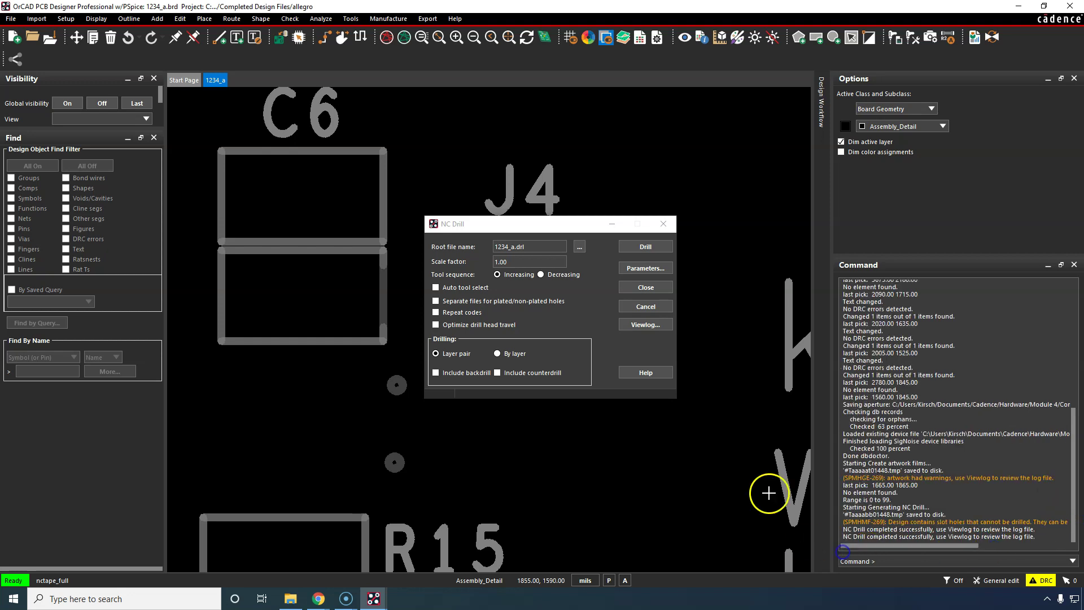
click(575, 226)
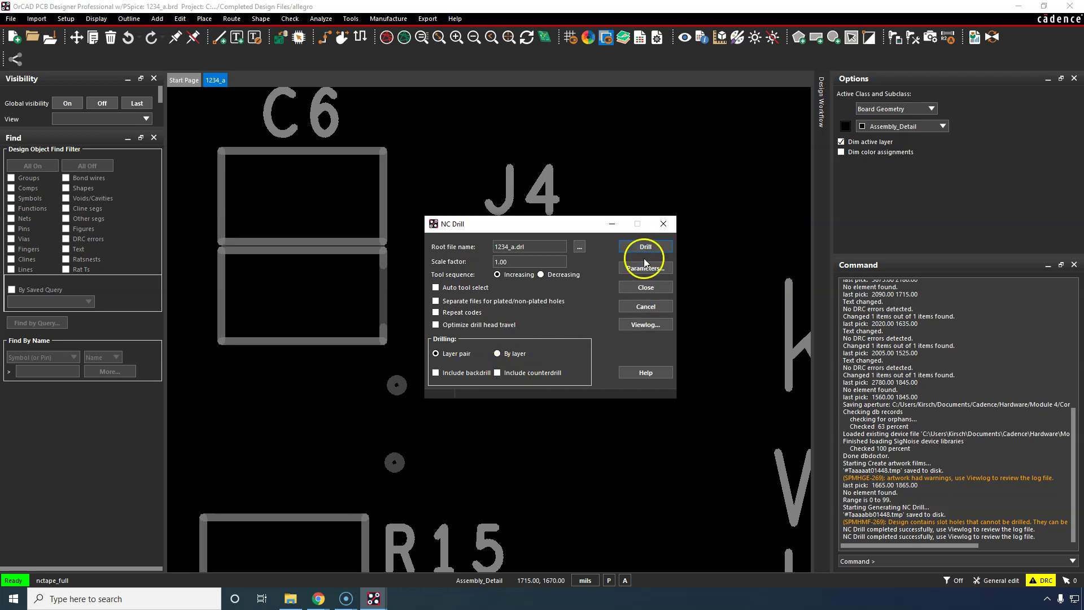
Close the NC Drill form and bring the whole board into view.
click(645, 287)
click(629, 177)
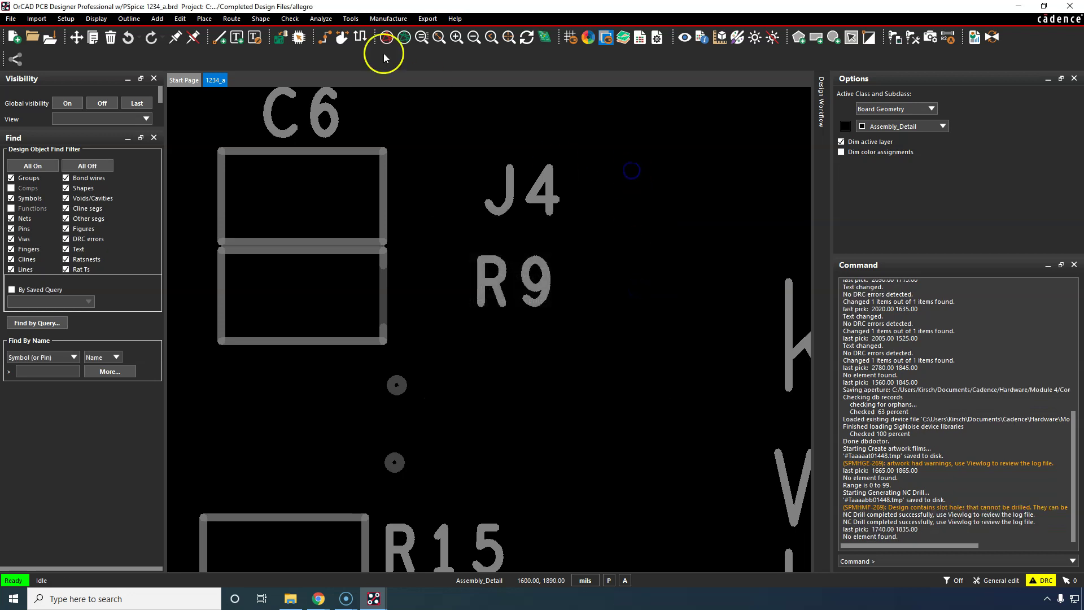
click(434, 21)
click(434, 20)
click(612, 303)
scroll(612, 303, down, 4)
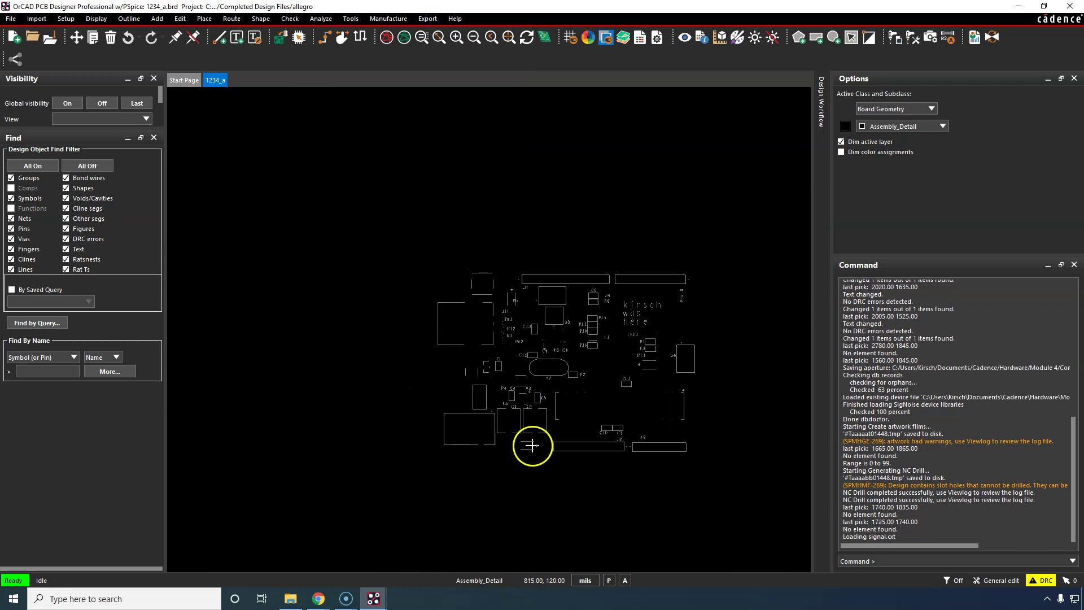
Switch to the Allegro 3D Canvas and examine the three slotted holes near GND_TP1 and GND_TP on the board's underside.
scroll(535, 440, up, 3)
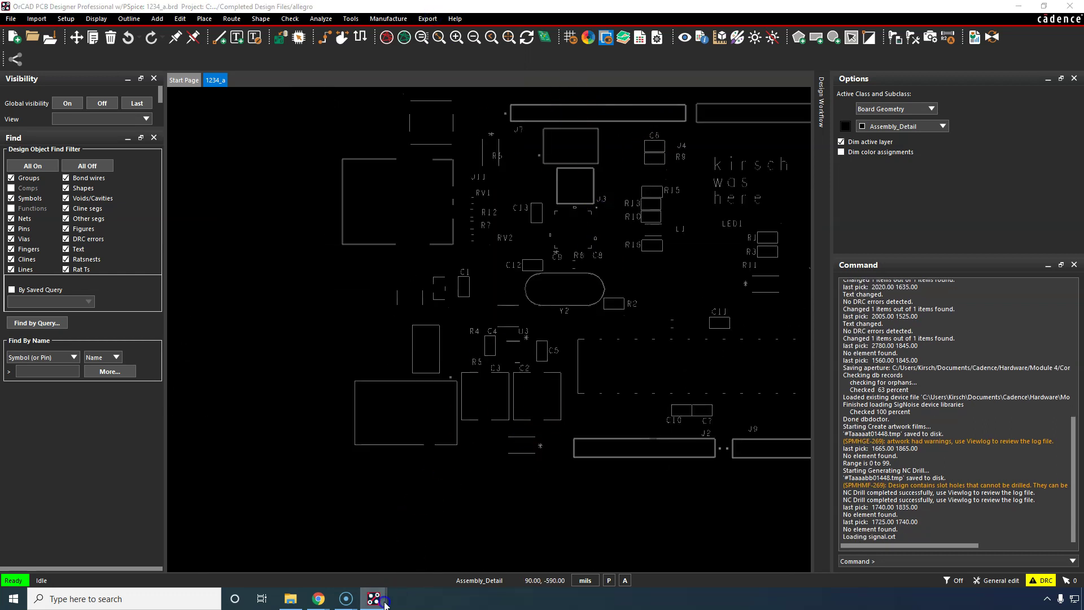
mouse_move(373, 599)
click(435, 545)
drag(432, 412, 416, 347)
shift+middle_drag(418, 347, 421, 341)
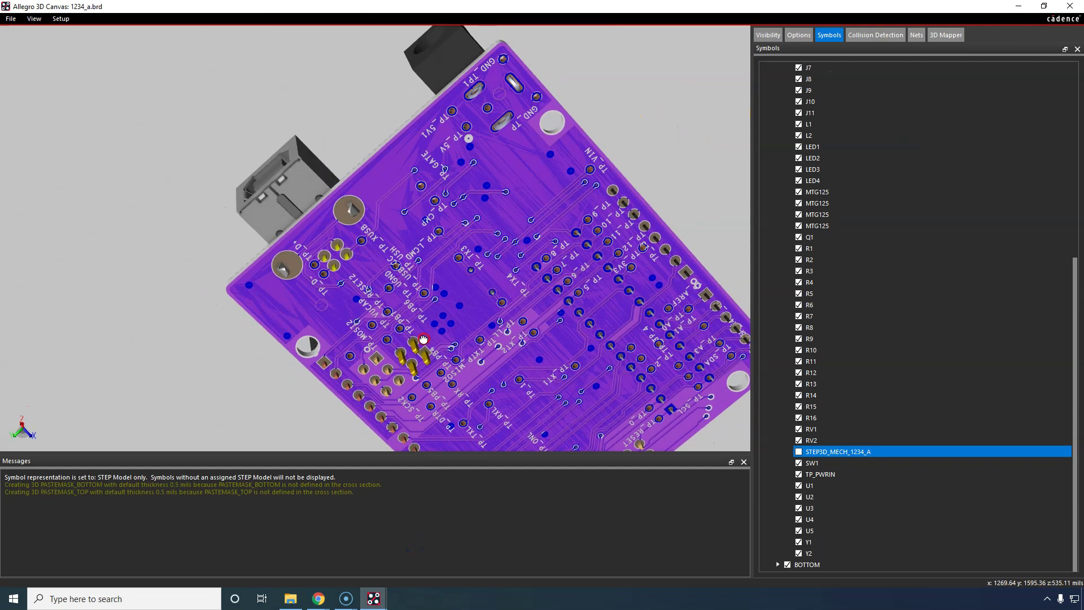
scroll(514, 84, up, 2)
middle_drag(576, 75, 523, 196)
scroll(523, 196, up, 5)
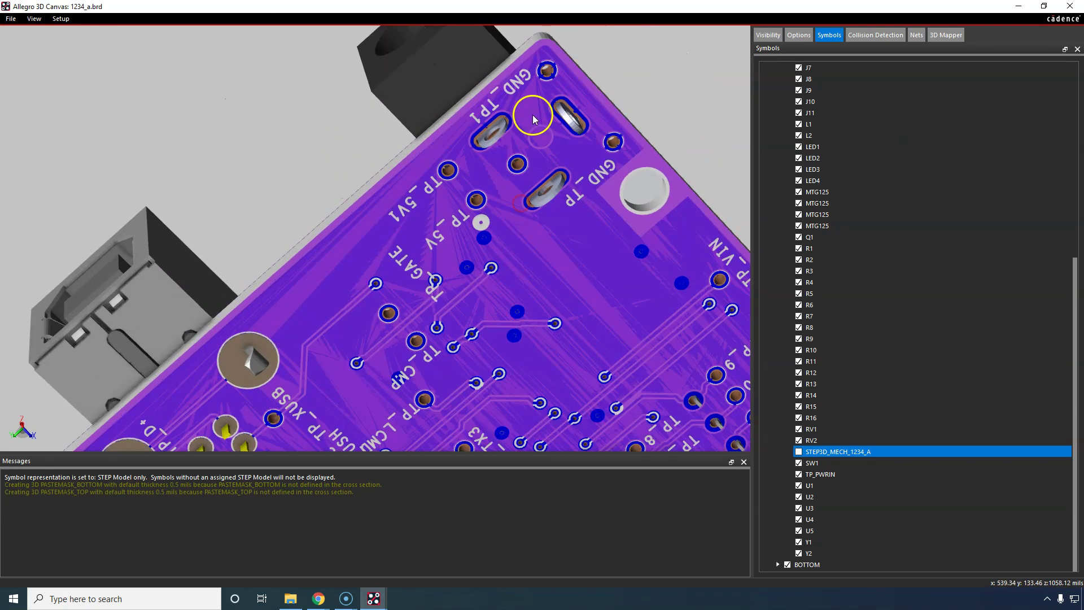
scroll(465, 174, up, 2)
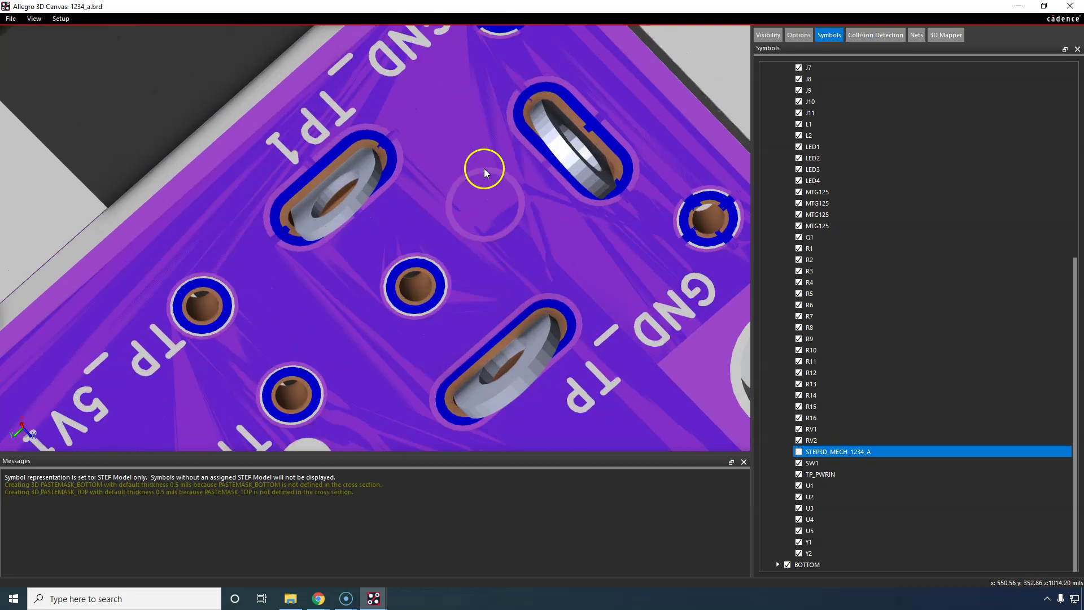
Compare the slotted holes with the round holes around GND_TP from other angles, and return to the board layout.
scroll(411, 181, down, 6)
shift+middle_drag(418, 146, 402, 211)
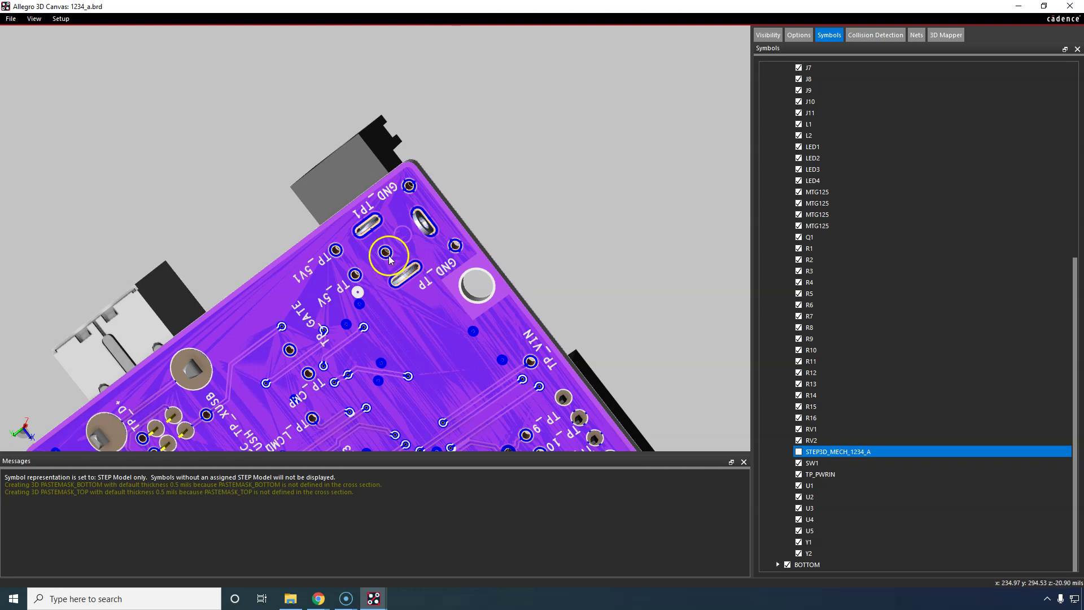
scroll(381, 226, up, 2)
scroll(373, 216, down, 1)
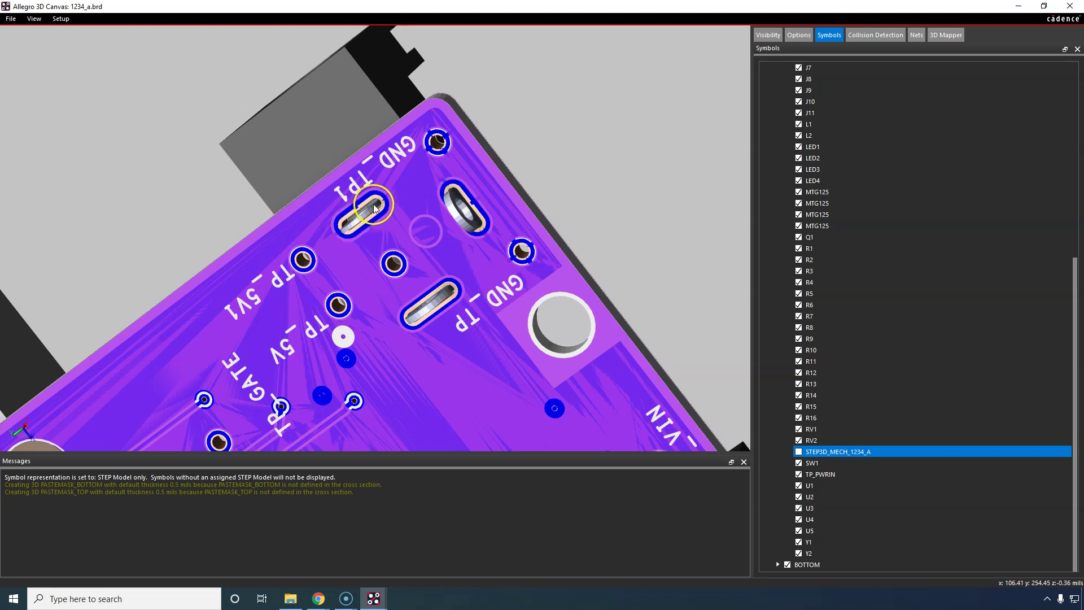
scroll(377, 204, up, 1)
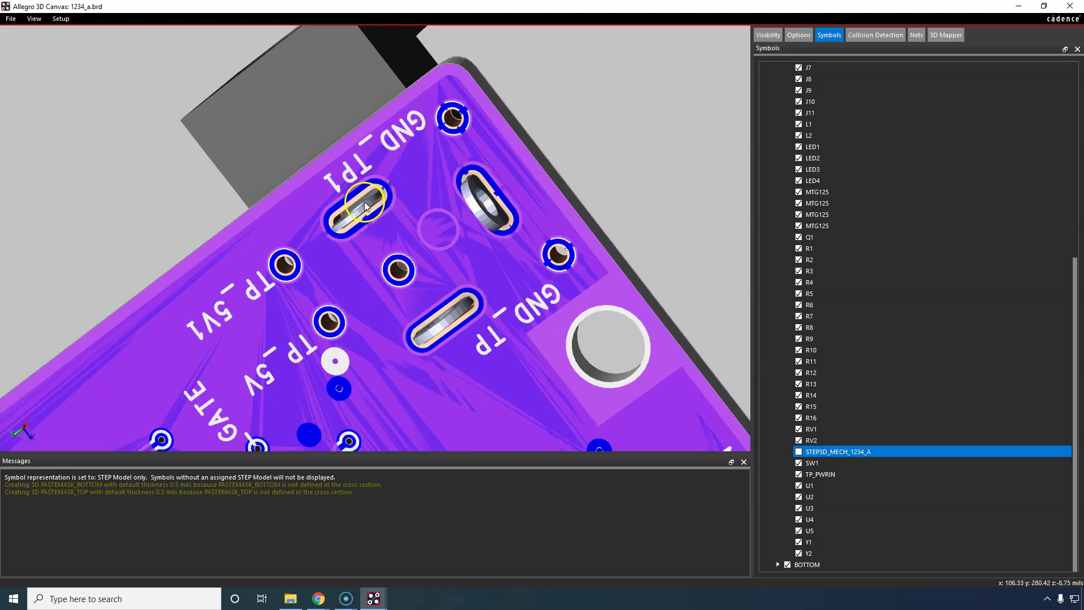
scroll(394, 212, down, 3)
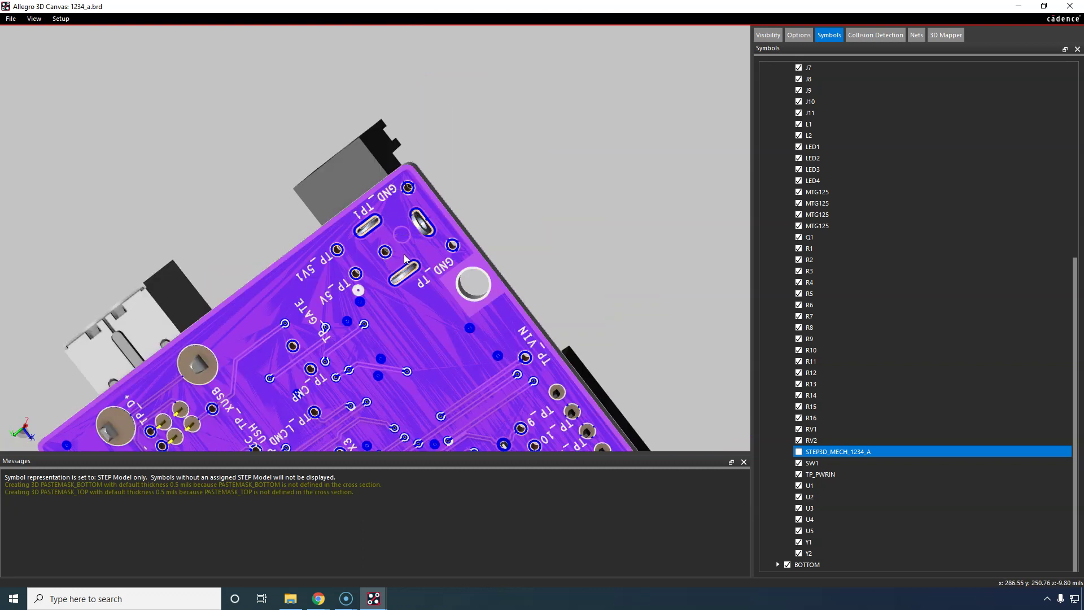
drag(418, 249, 450, 262)
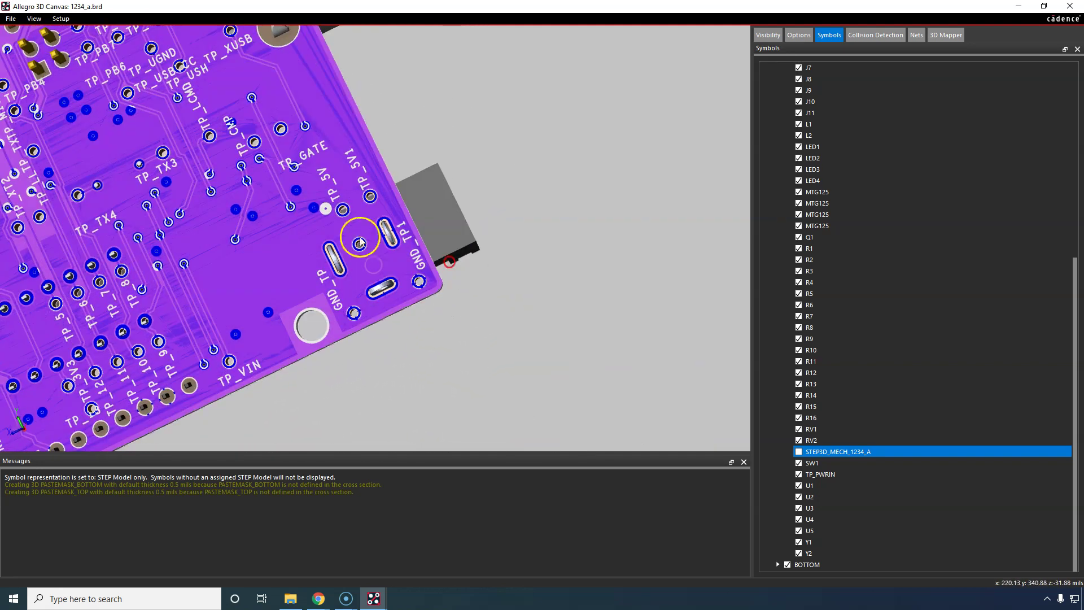
click(1019, 6)
click(324, 188)
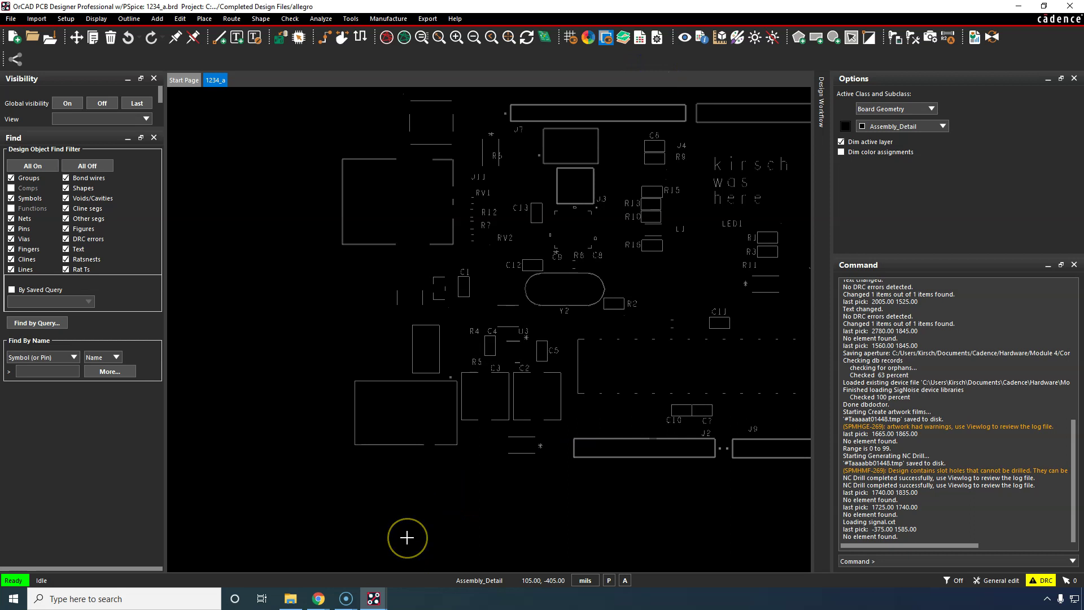
click(344, 298)
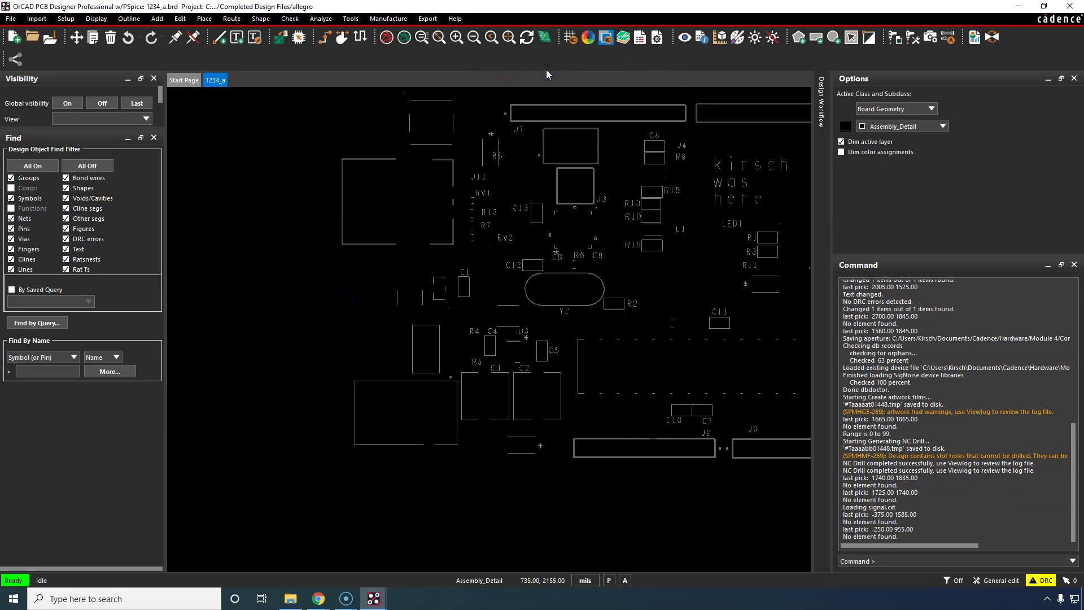
Open the NC Route form with root file name 1234_a.rou, leaving the route feedrate blank.
click(428, 18)
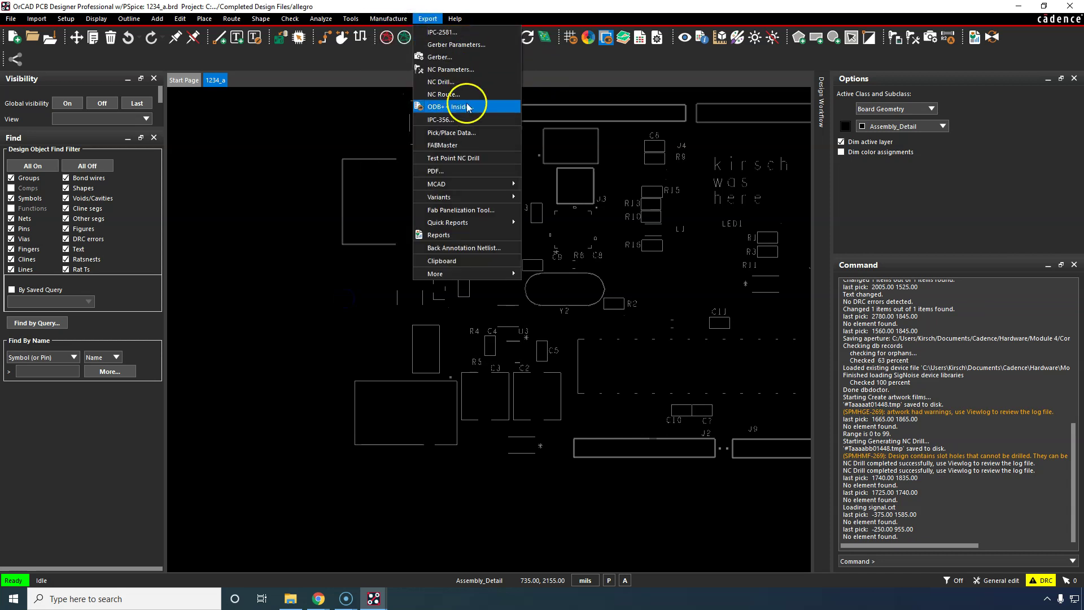
click(458, 99)
drag(116, 21, 472, 293)
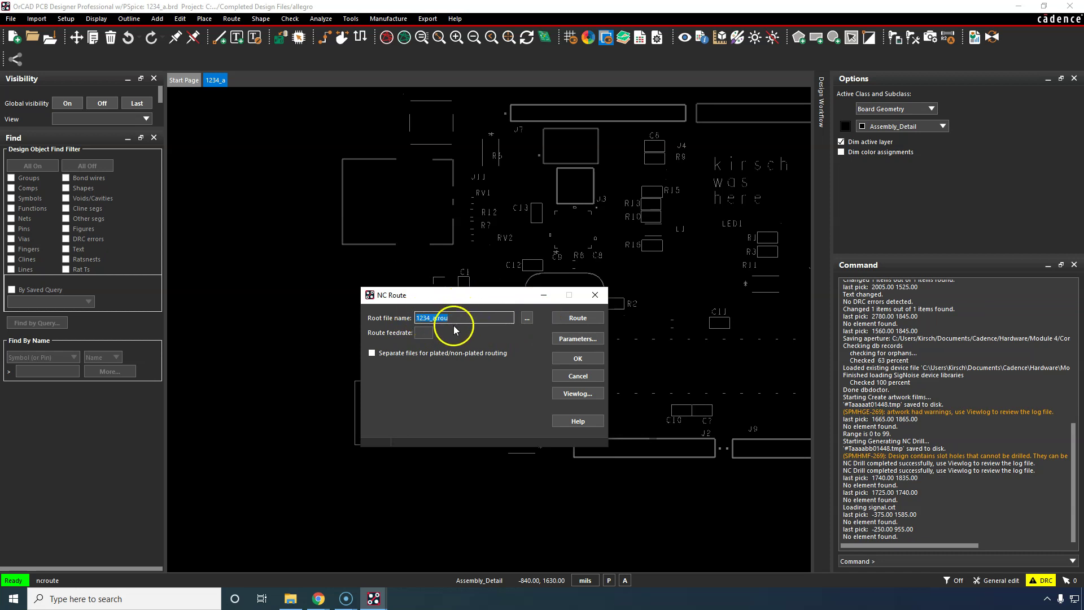
click(424, 332)
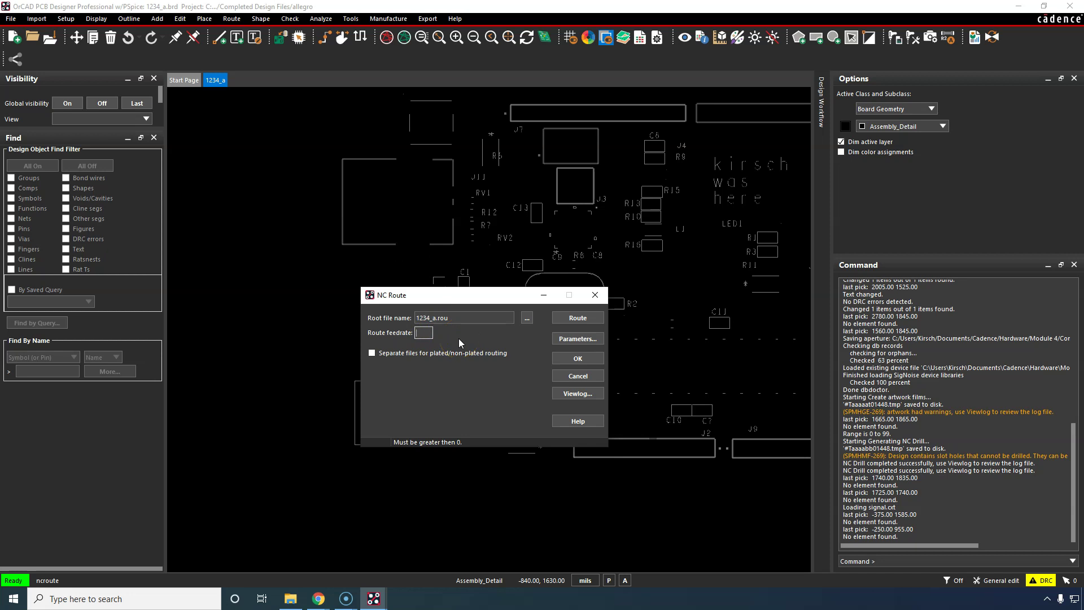
click(452, 391)
Check the NC parameters from the NC Route form and generate the route file.
click(582, 339)
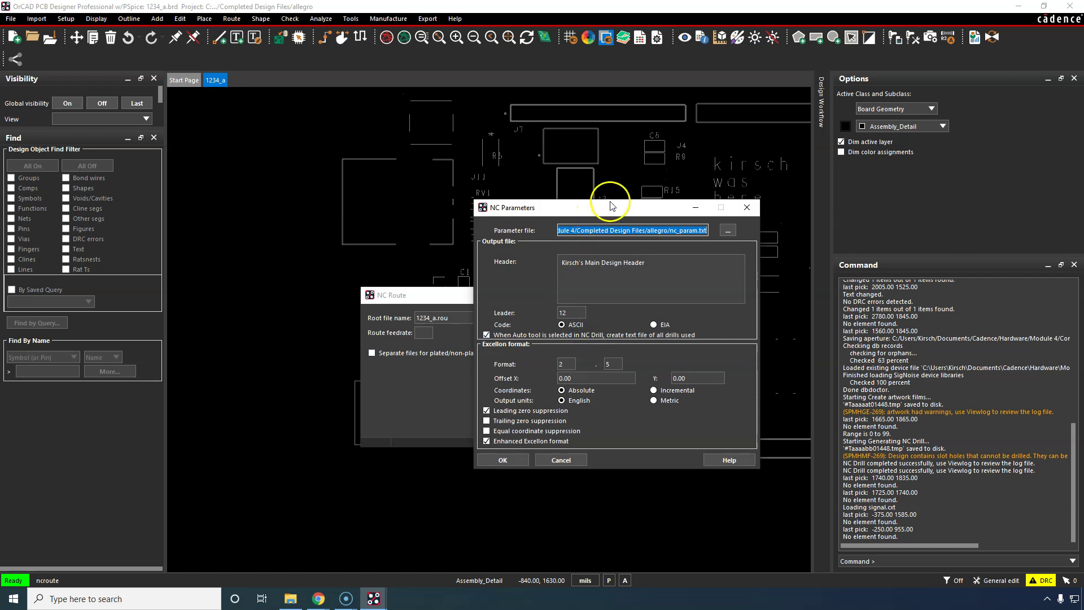
drag(621, 206, 853, 269)
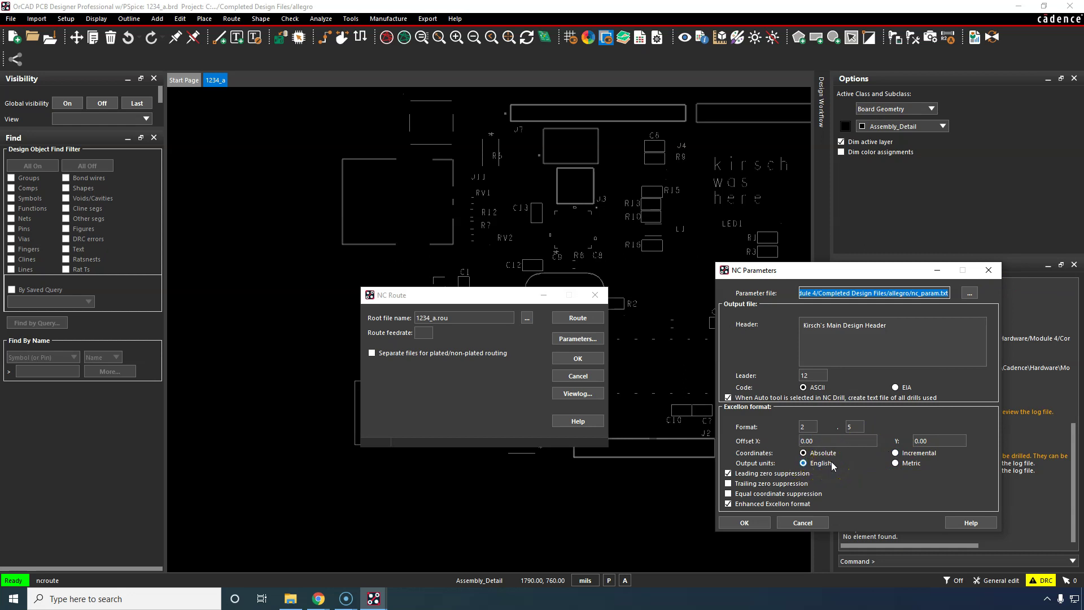
click(988, 270)
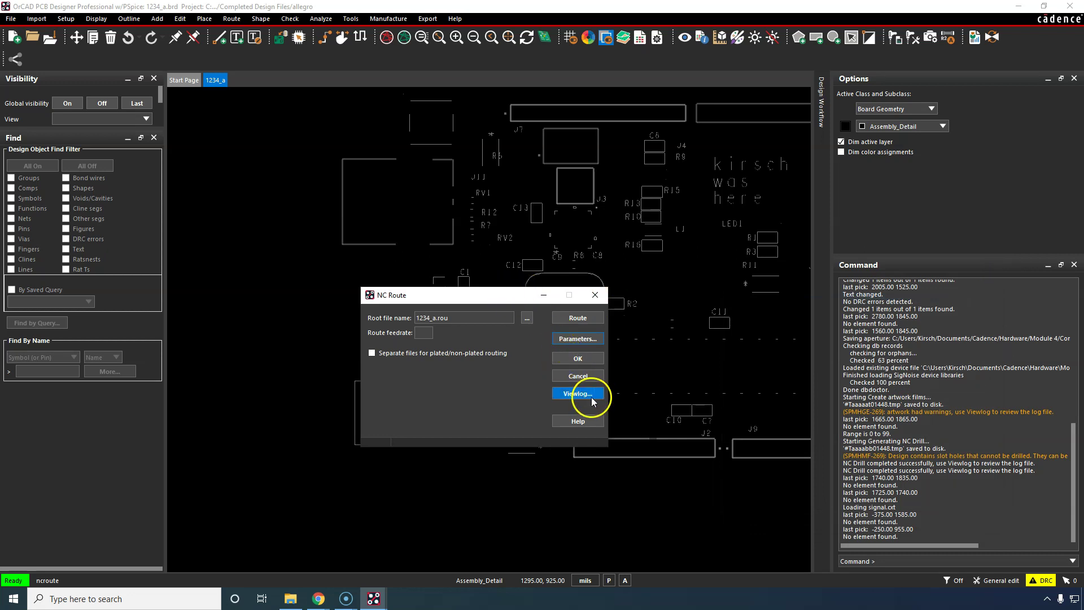
click(577, 318)
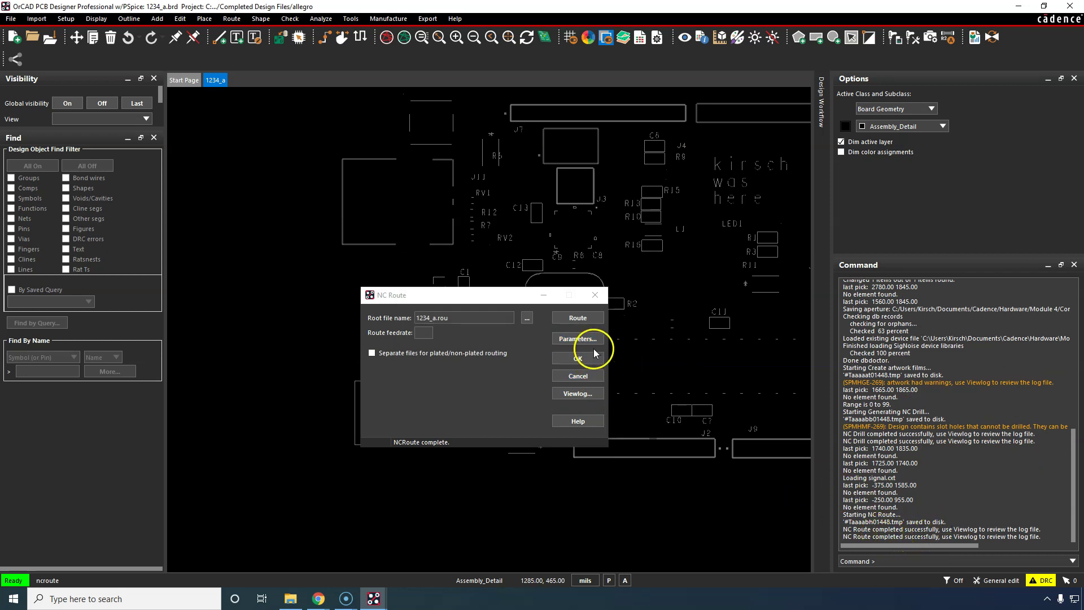
Read the NC Route log, checking its parameters, warnings, slot data and created file, and close the log and the NC Route form.
click(578, 393)
scroll(581, 204, down, 8)
click(418, 245)
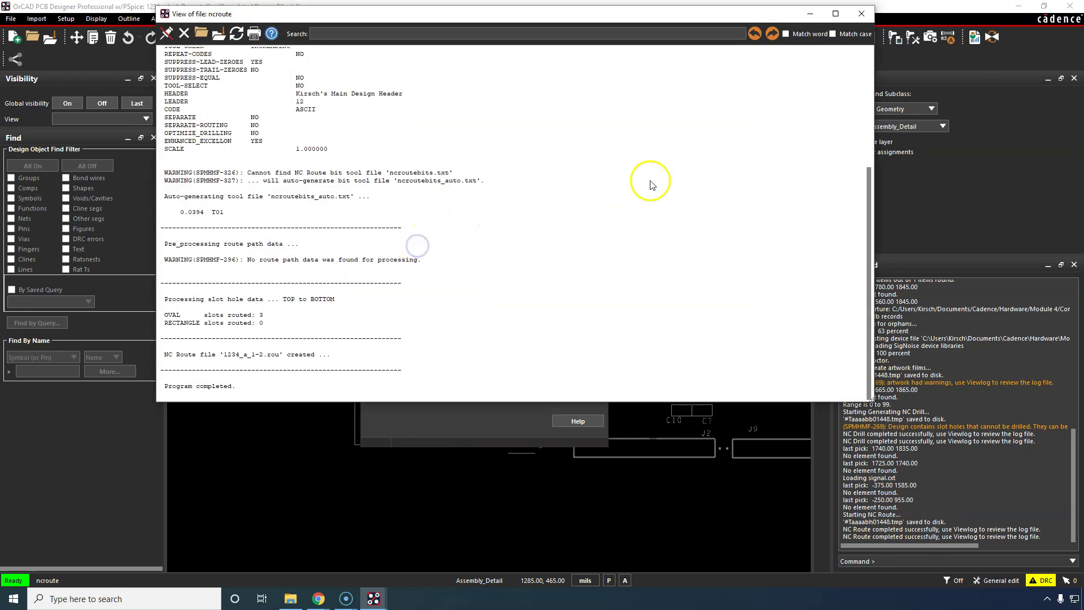
scroll(361, 198, up, 8)
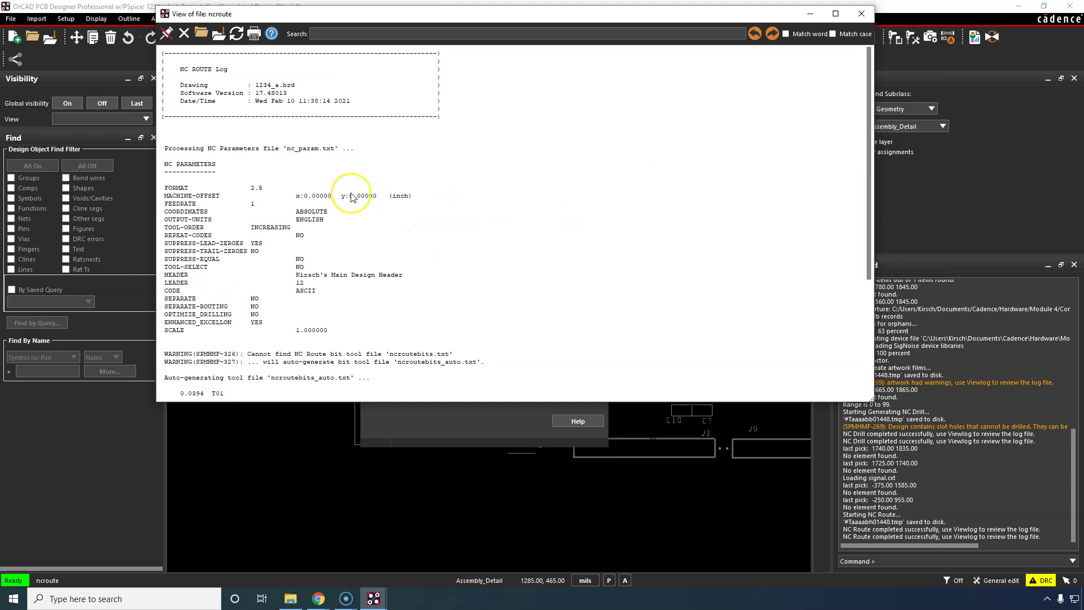
scroll(351, 197, down, 8)
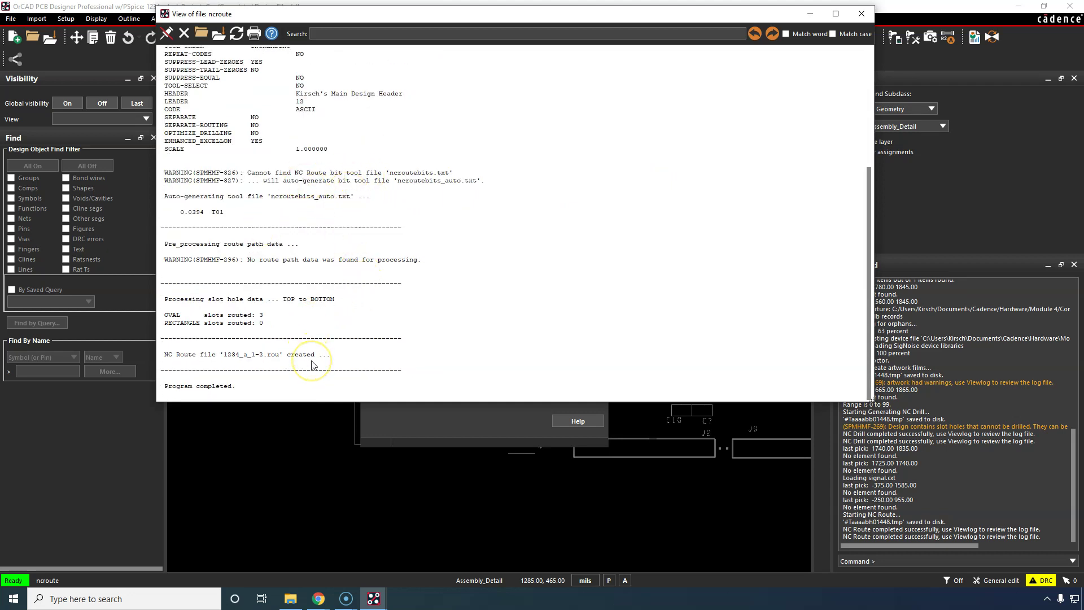
scroll(312, 365, up, 8)
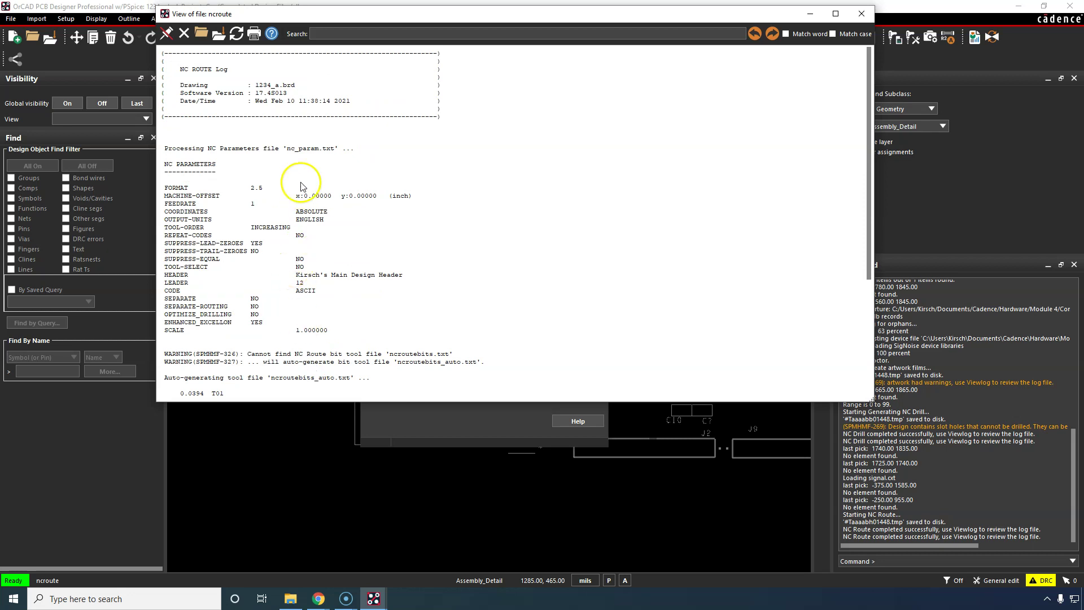
scroll(305, 213, down, 5)
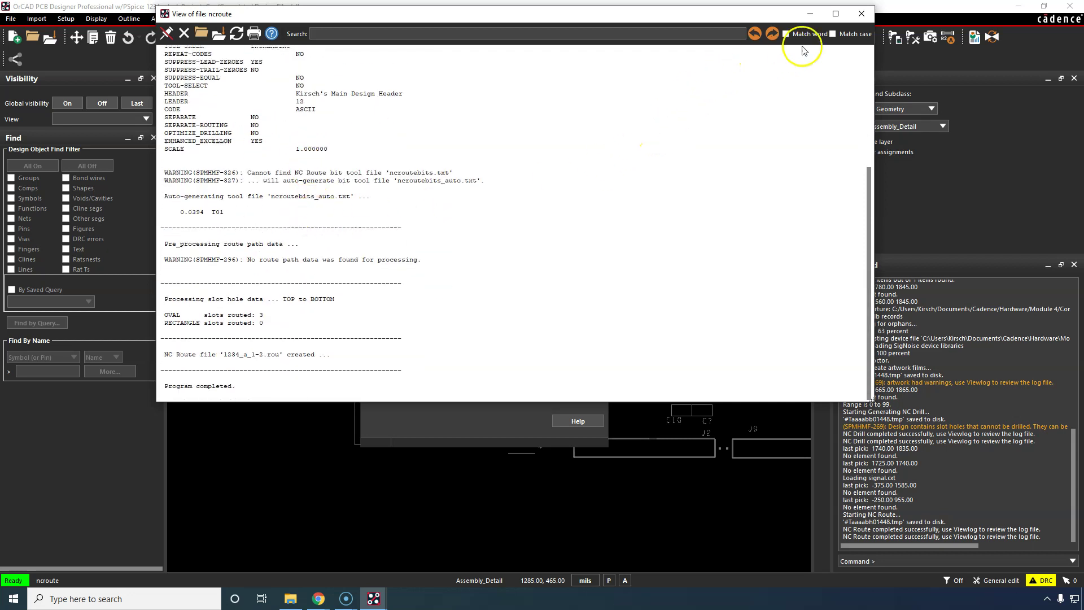
click(861, 13)
click(577, 358)
Review the NC Drill log, highlighting the directory the drill files are output to, and close the log and the NC Drill form.
click(427, 19)
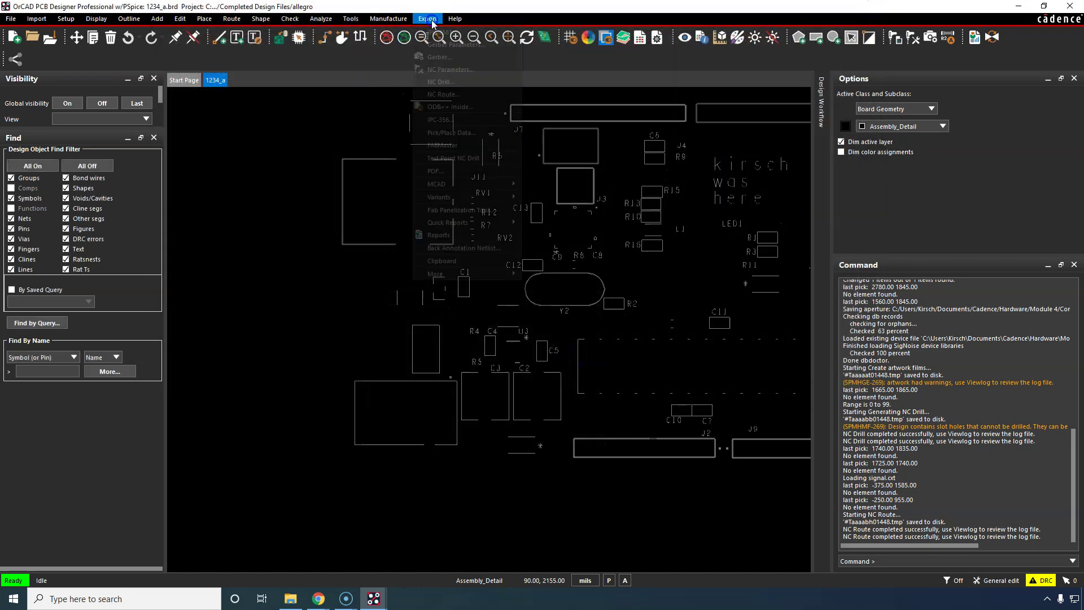
click(466, 81)
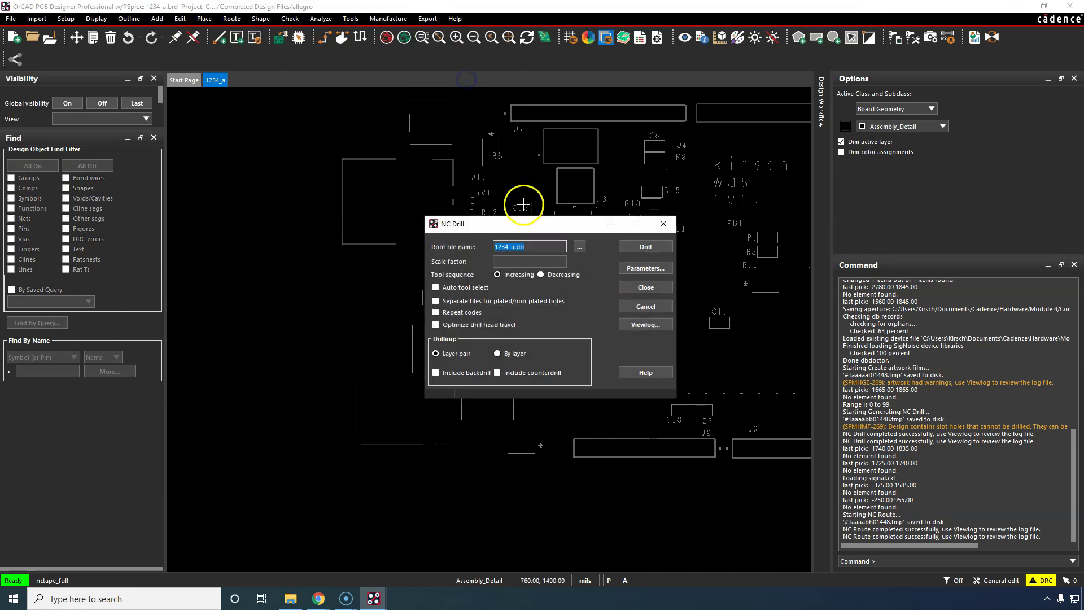
click(645, 325)
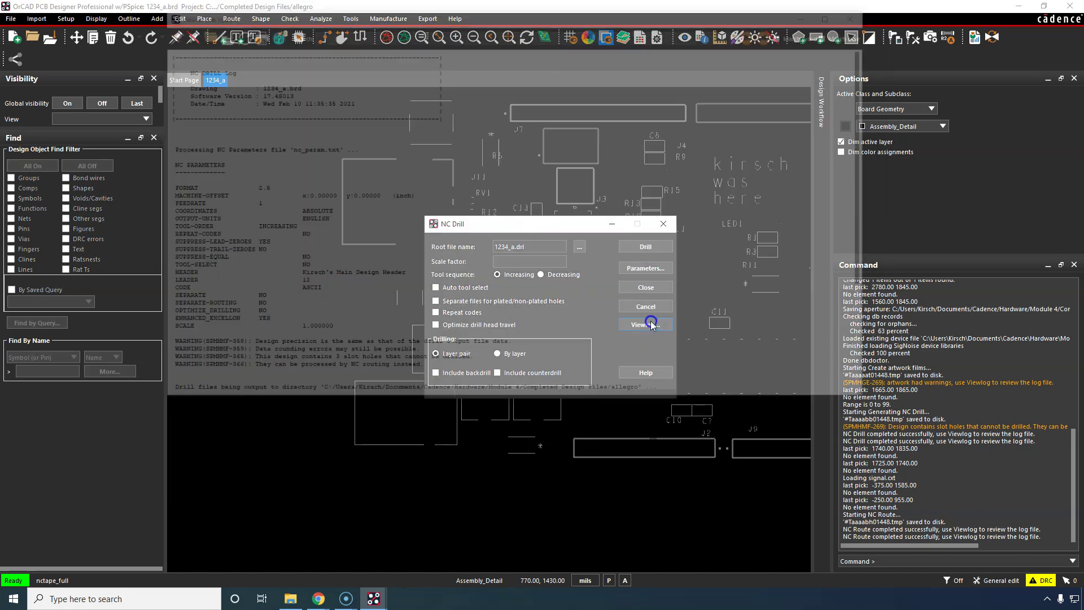
click(328, 183)
scroll(352, 227, down, 4)
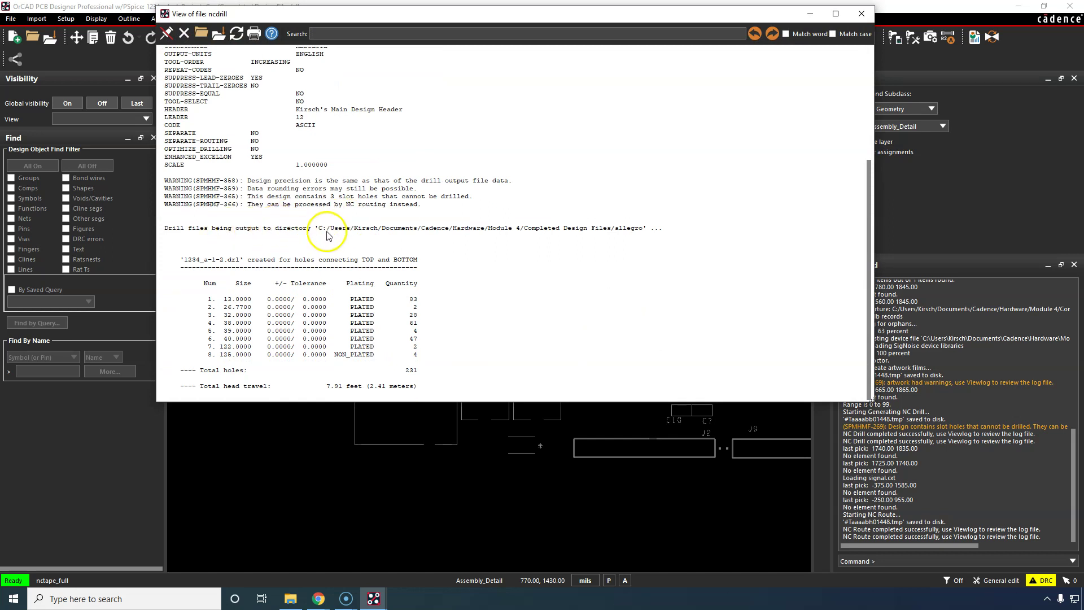
drag(321, 229, 653, 230)
click(652, 231)
click(862, 14)
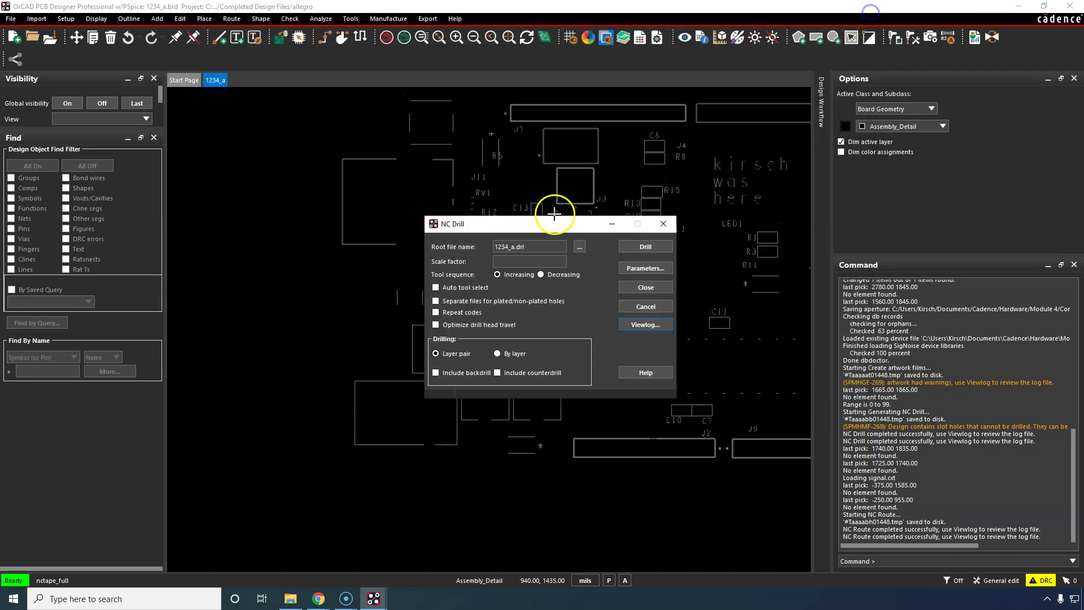
click(649, 283)
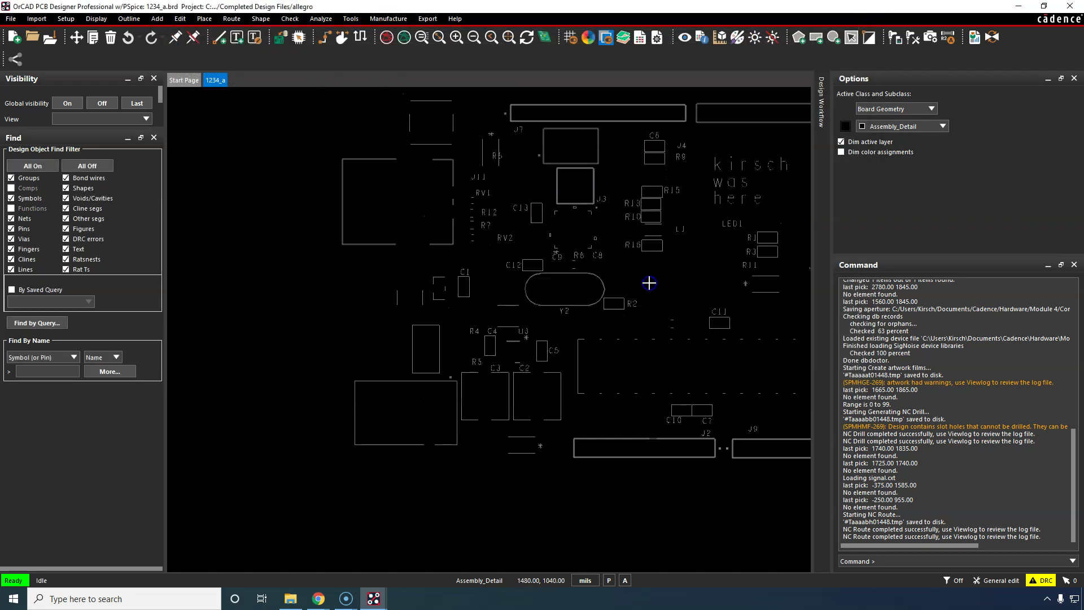
click(333, 273)
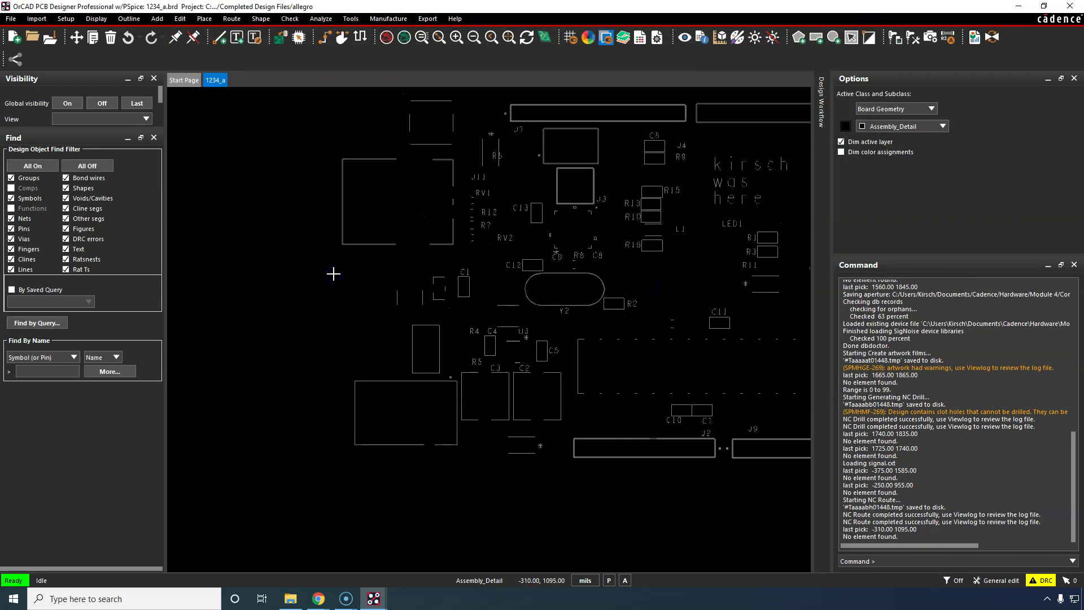
Switch to File Explorer and show the allegro folder under Module 4 > Completed Design Files in a maximized window.
scroll(333, 274, down, 1)
scroll(453, 208, up, 1)
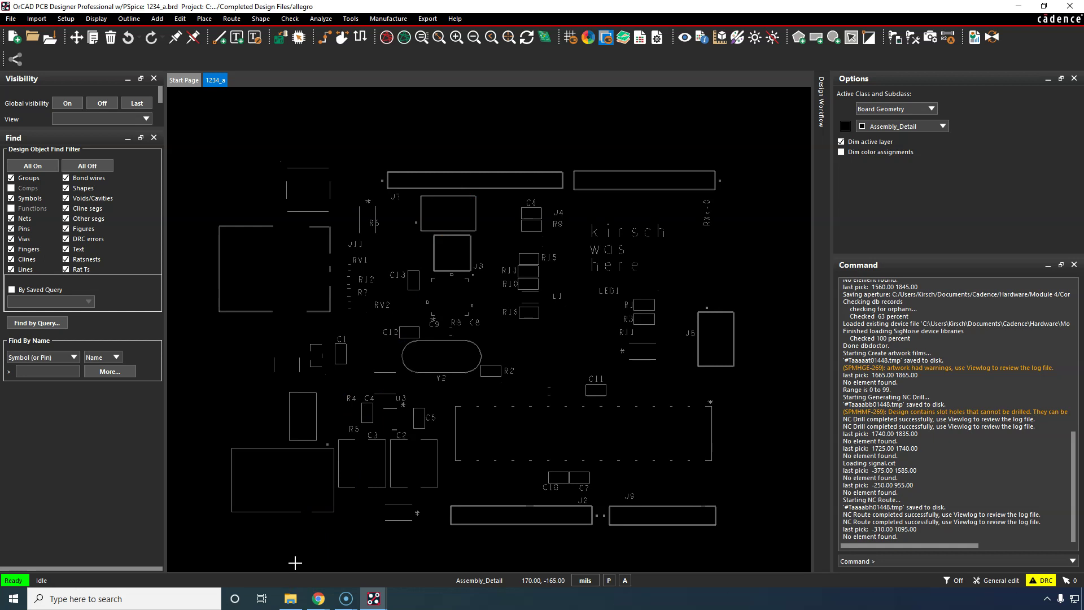
click(291, 599)
double_click(541, 5)
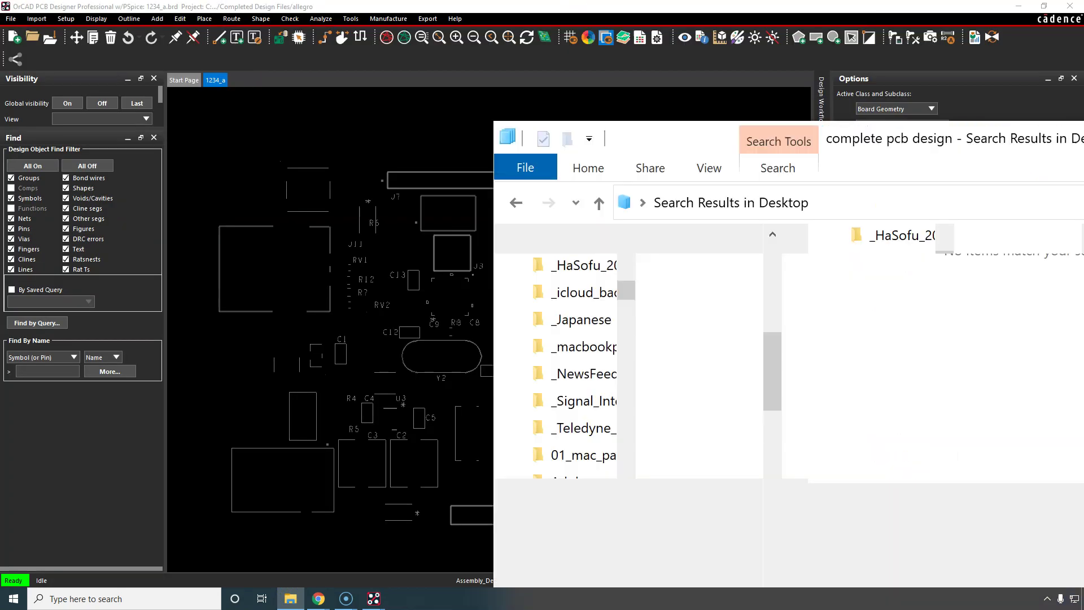
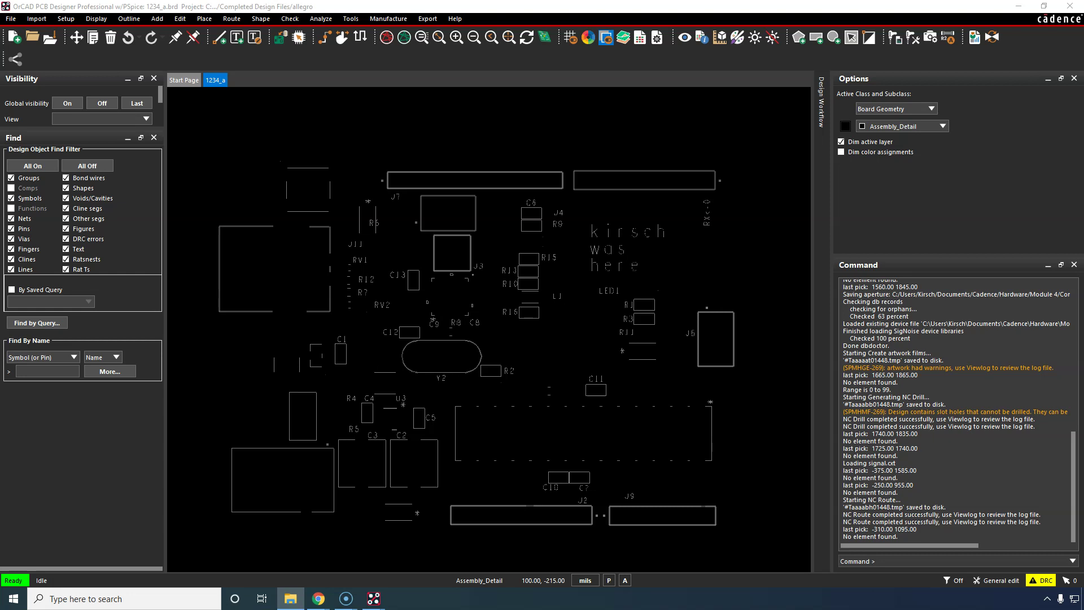
drag(1083, 51, 534, 3)
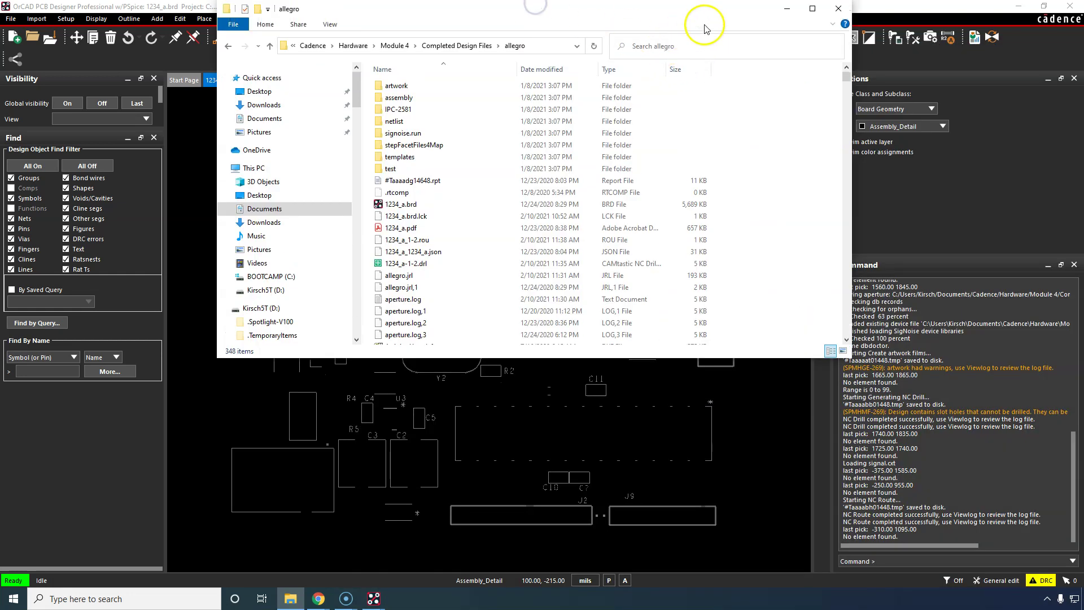
click(802, 14)
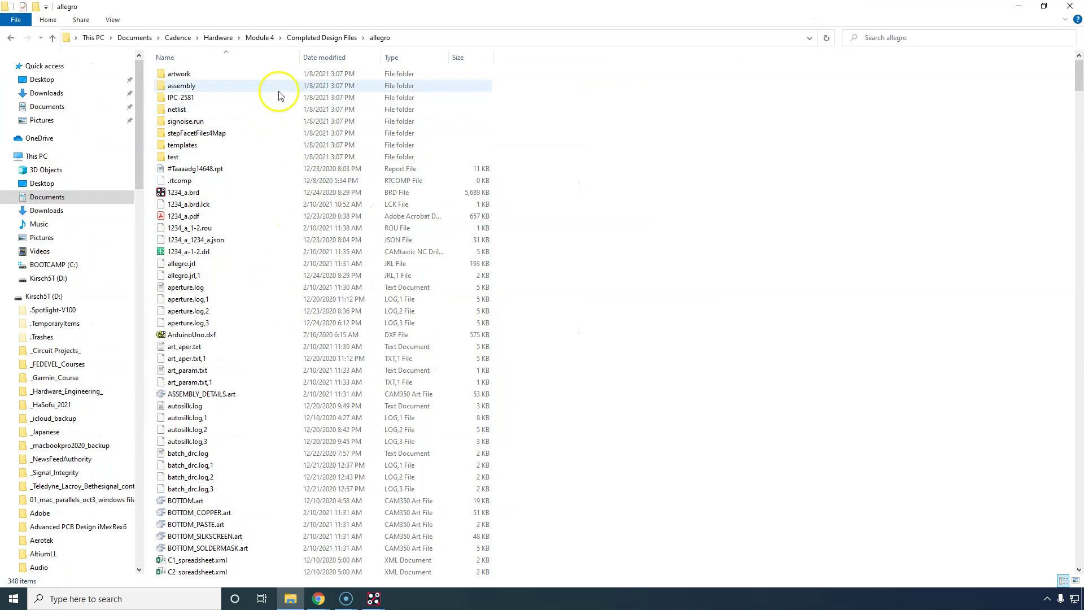
Widen the allegro folder's Name column, look through its file list and open the artwork folder.
drag(299, 57, 349, 62)
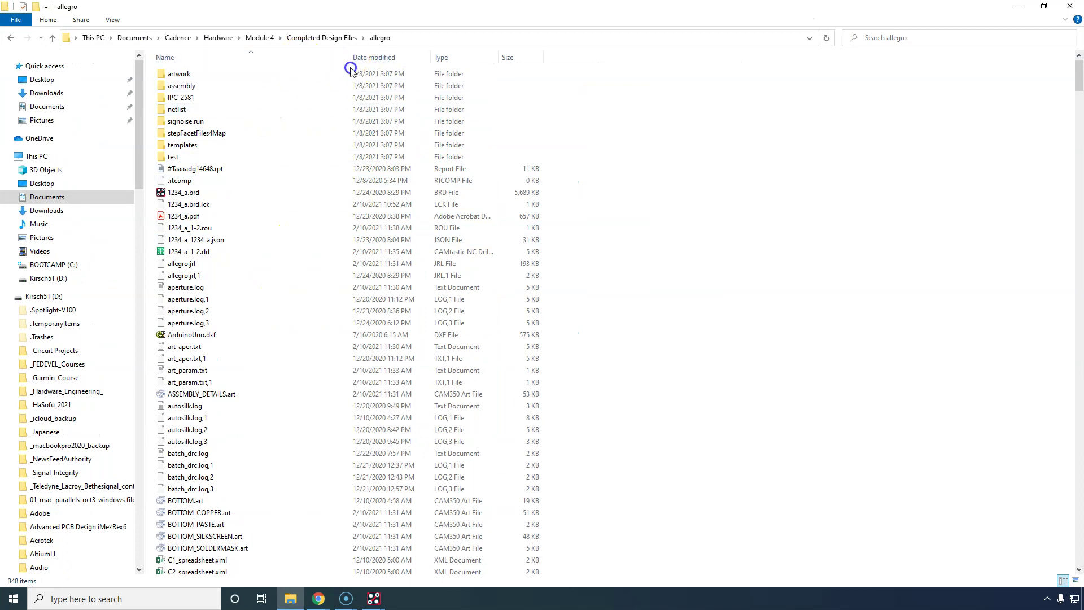
scroll(358, 322, down, 20)
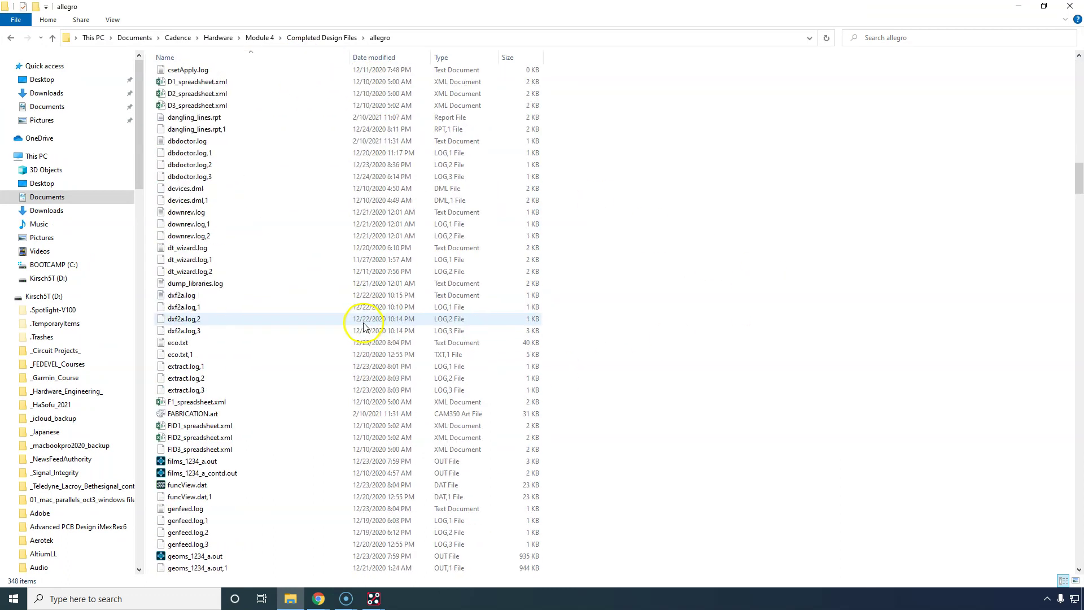
scroll(435, 306, down, 20)
scroll(432, 303, up, 20)
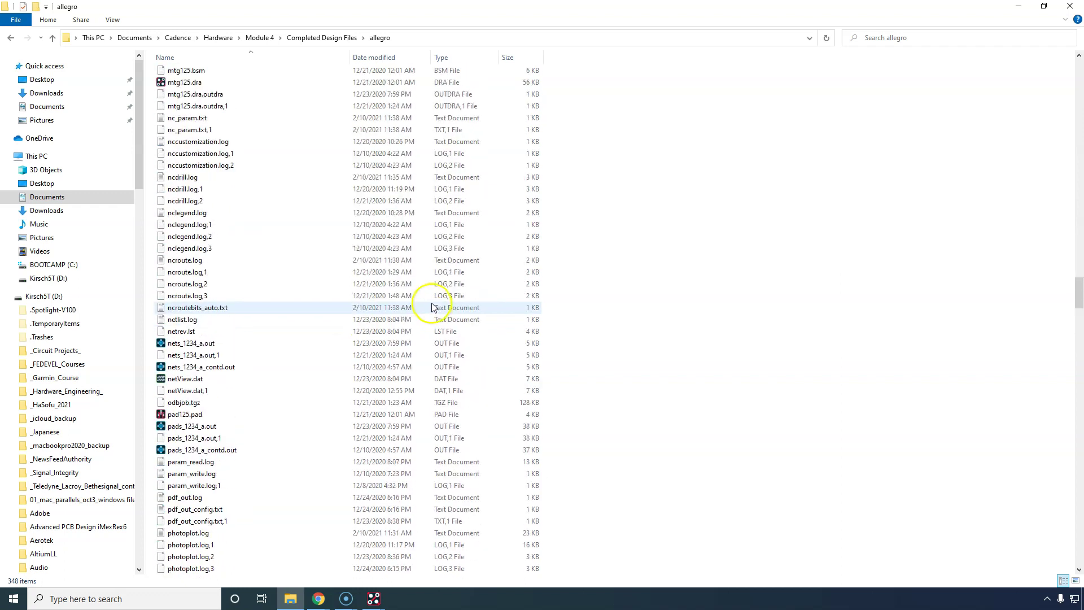
scroll(283, 249, up, 20)
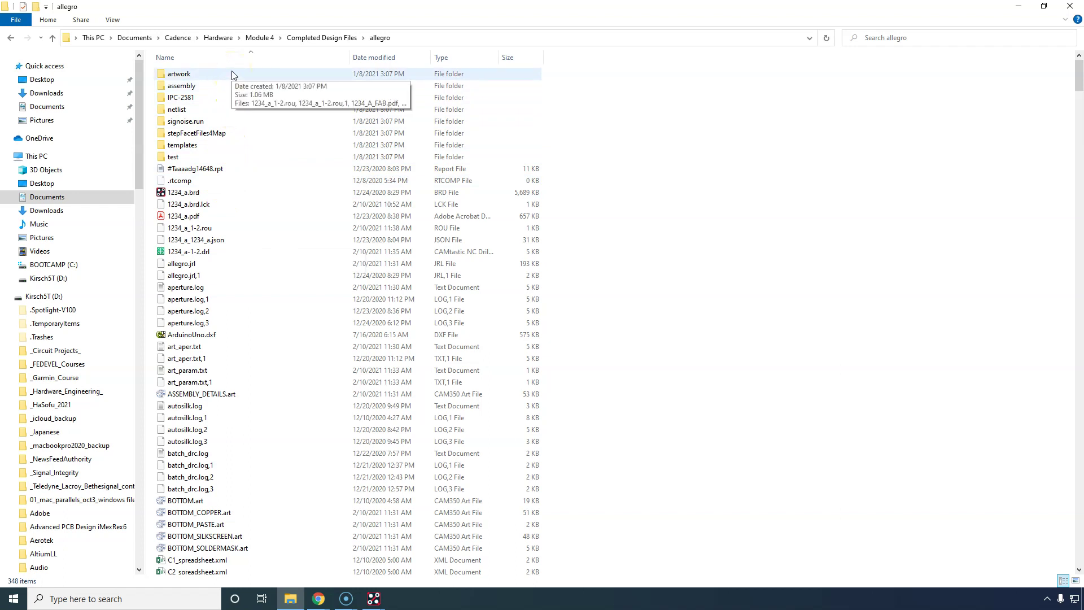
double_click(233, 75)
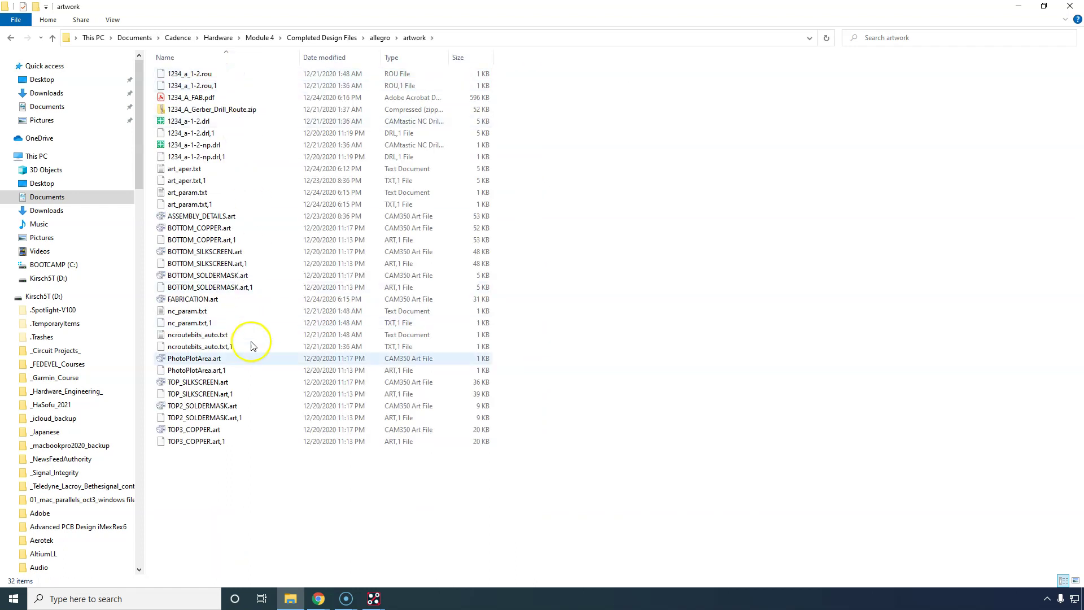
Widen the Name column in the artwork folder and sort its files by type.
drag(300, 57, 382, 57)
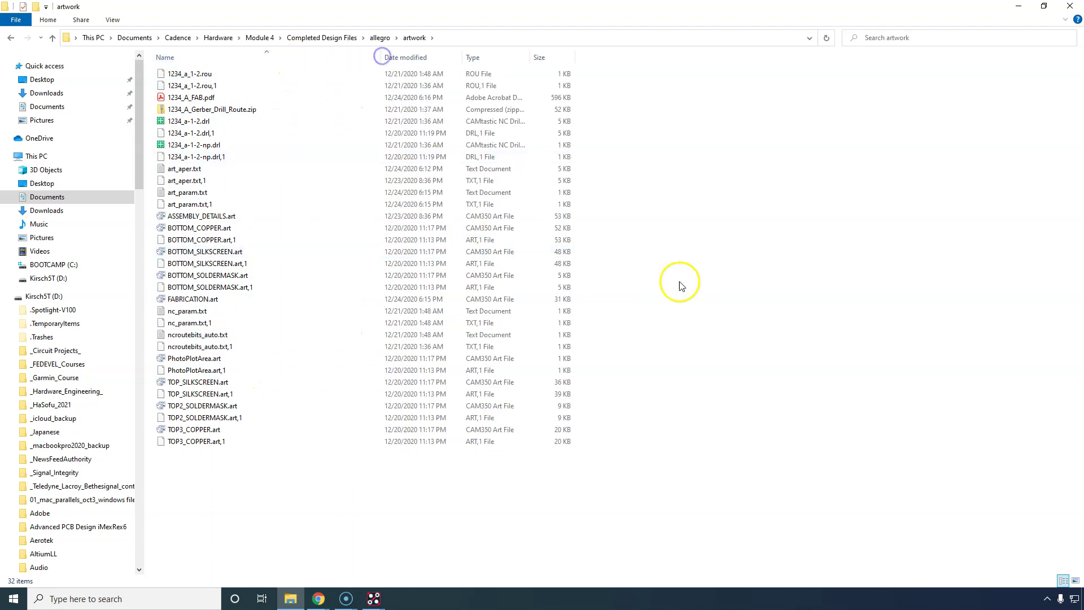
click(501, 58)
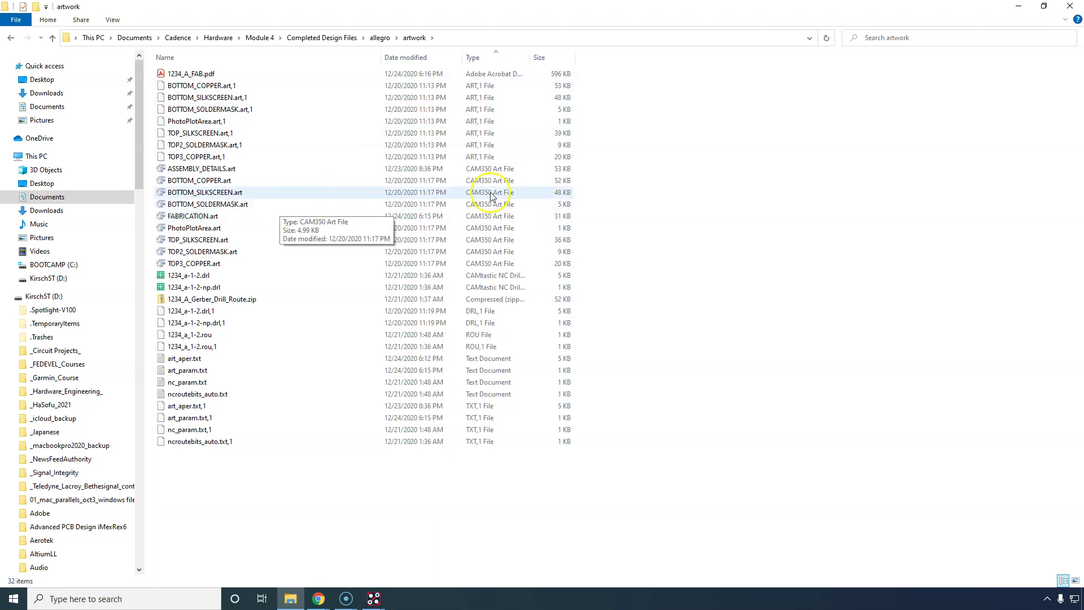
drag(381, 55, 349, 55)
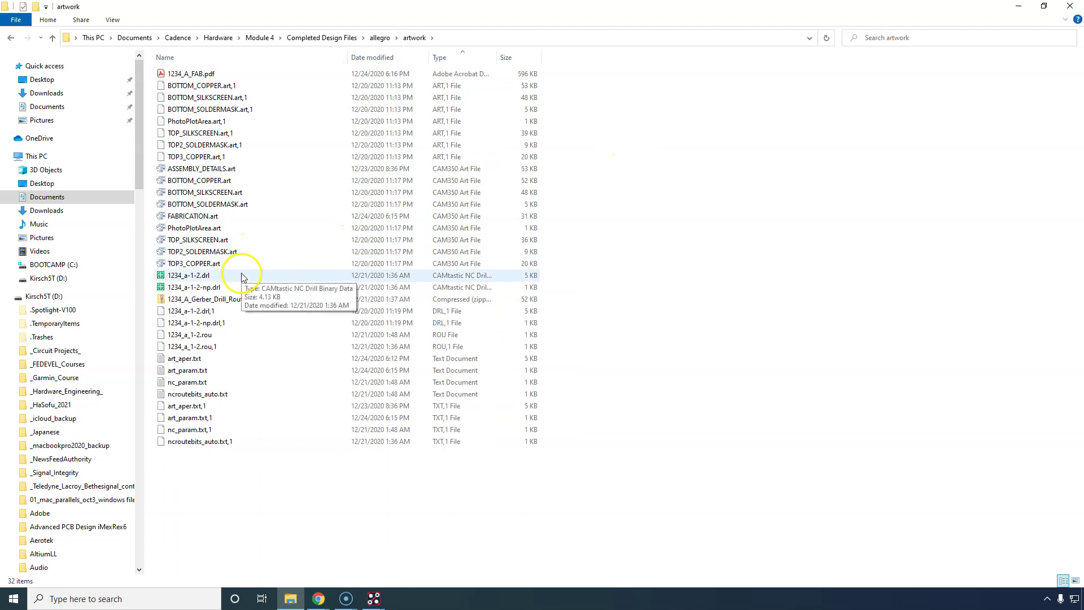
Compress all CAM350 .art files, 1234_a-1-2.drl, 1234_a-1-2-np.drl and 1234_a_1-2.rou from the artwork folder into one zip file.
click(255, 170)
ctrl+click(259, 181)
ctrl+click(262, 193)
ctrl+click(262, 203)
ctrl+click(266, 215)
ctrl+click(263, 227)
ctrl+click(264, 227)
ctrl+click(265, 240)
ctrl+click(267, 252)
ctrl+click(265, 263)
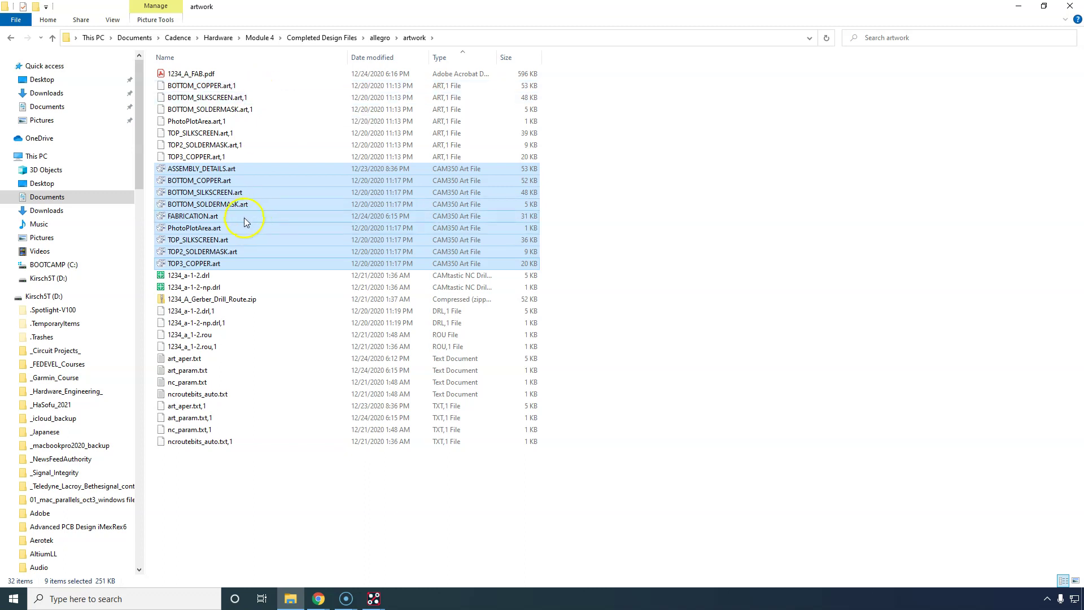
ctrl+click(287, 276)
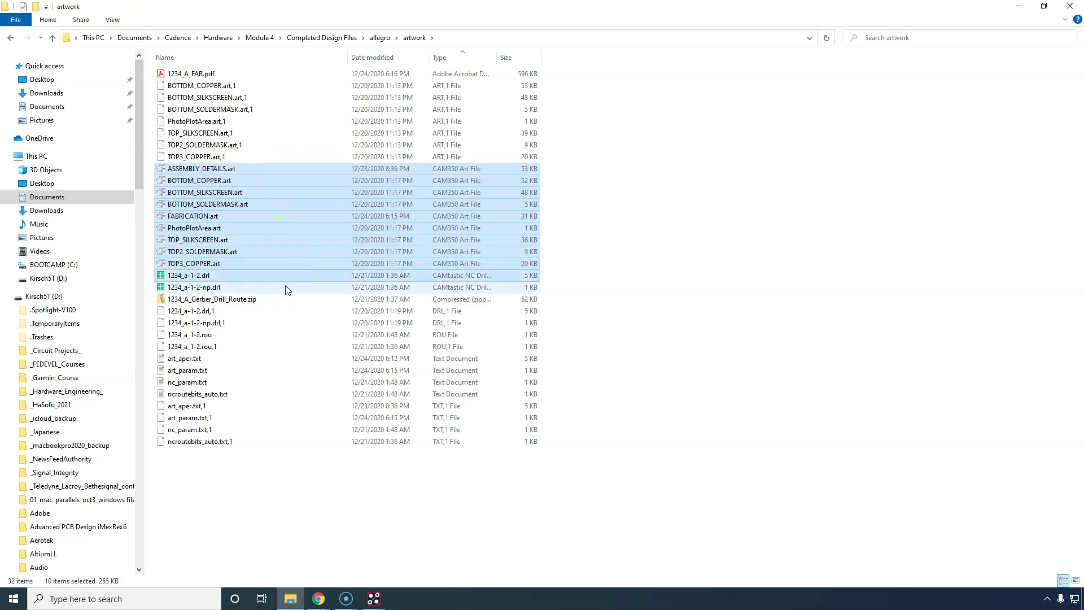
ctrl+click(241, 290)
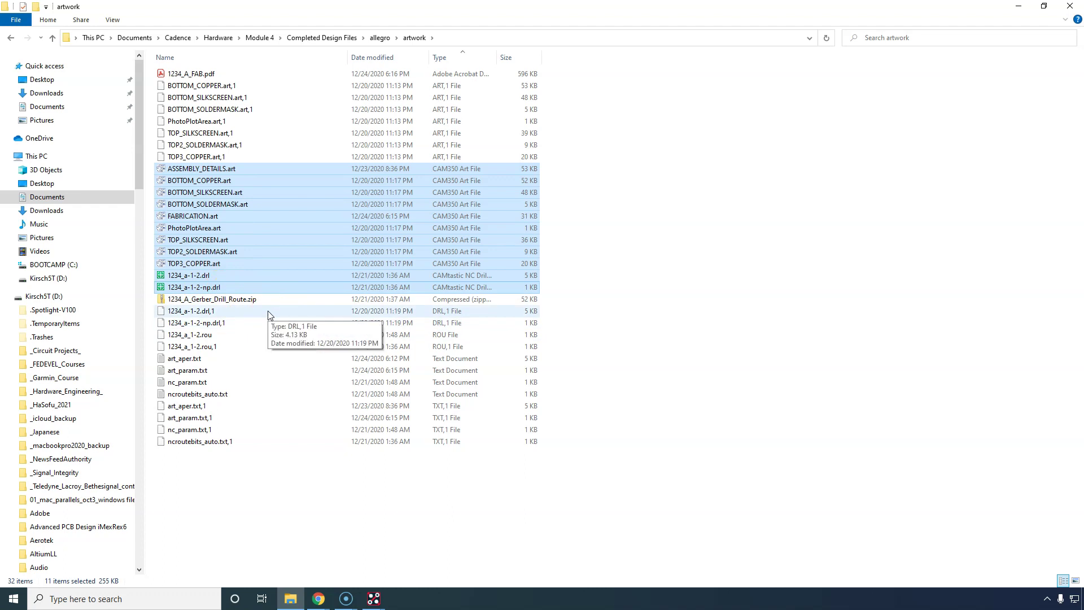
ctrl+click(257, 337)
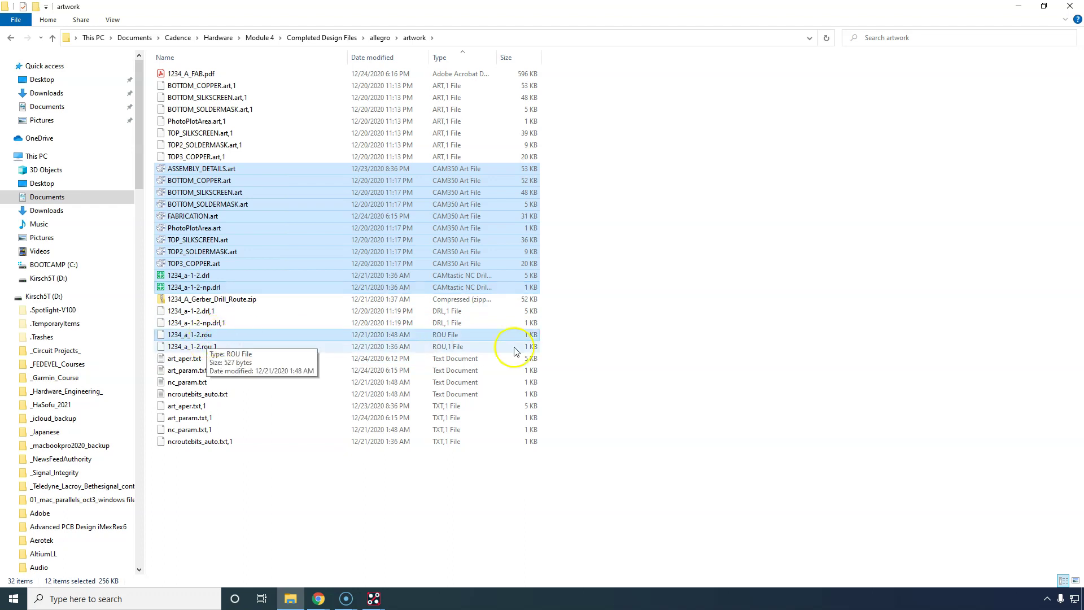
right_click(342, 171)
mouse_move(474, 178)
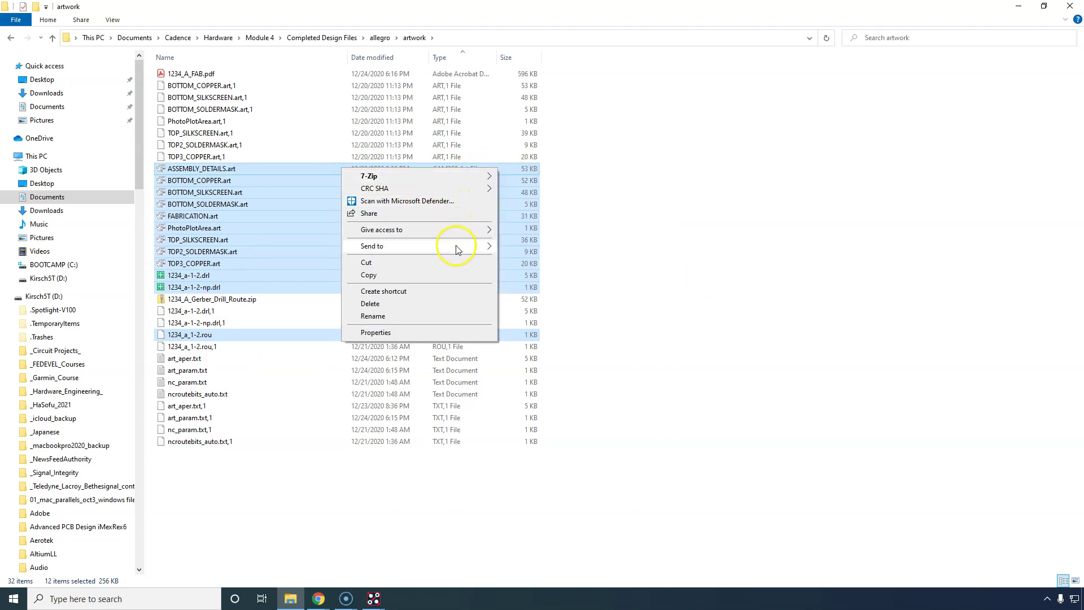
mouse_move(457, 249)
click(530, 259)
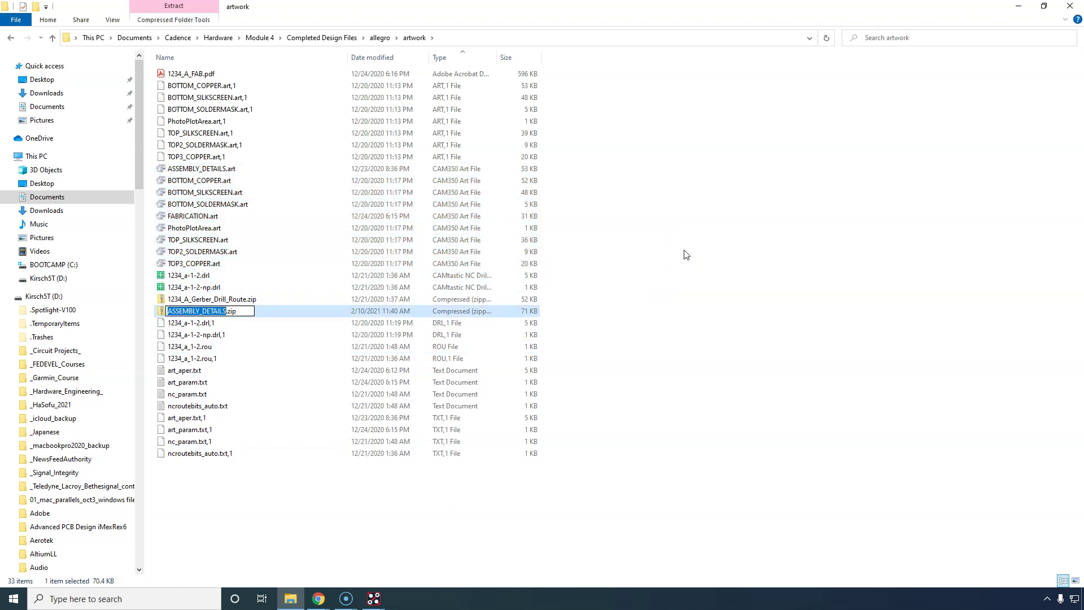
Name the new zip file specialgerber_and_drill_and_route.zip.
text(specialgerber)
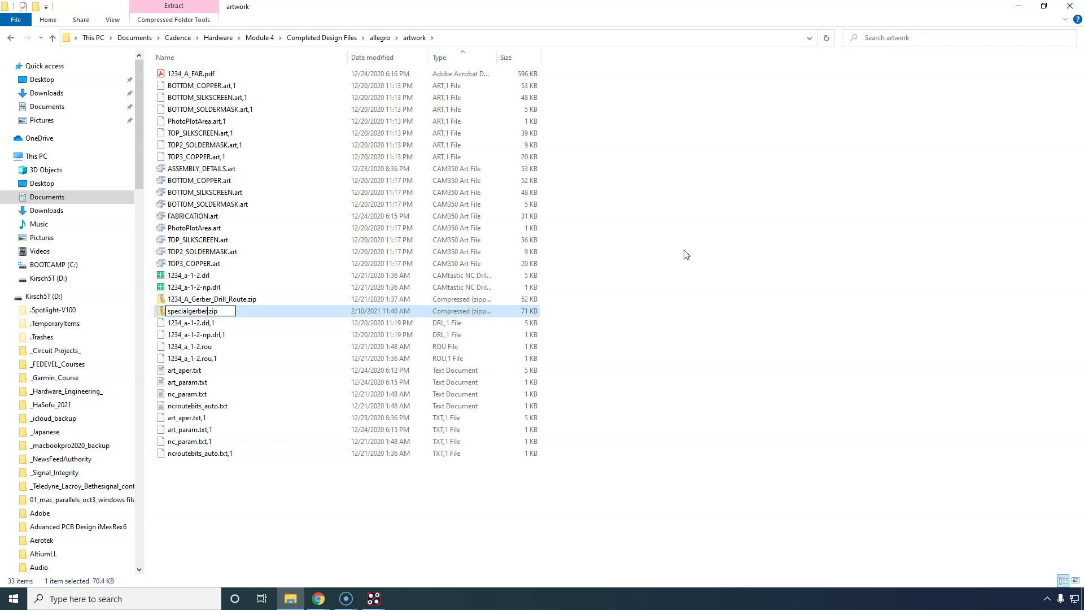
text(_and_drill_)
text(and_route)
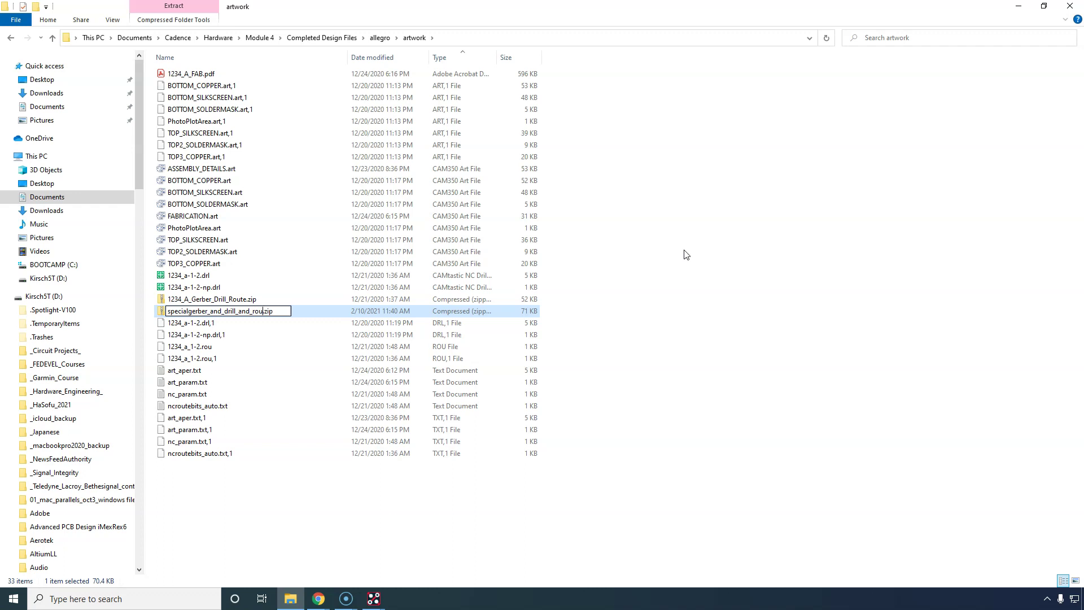
key(Return)
click(686, 255)
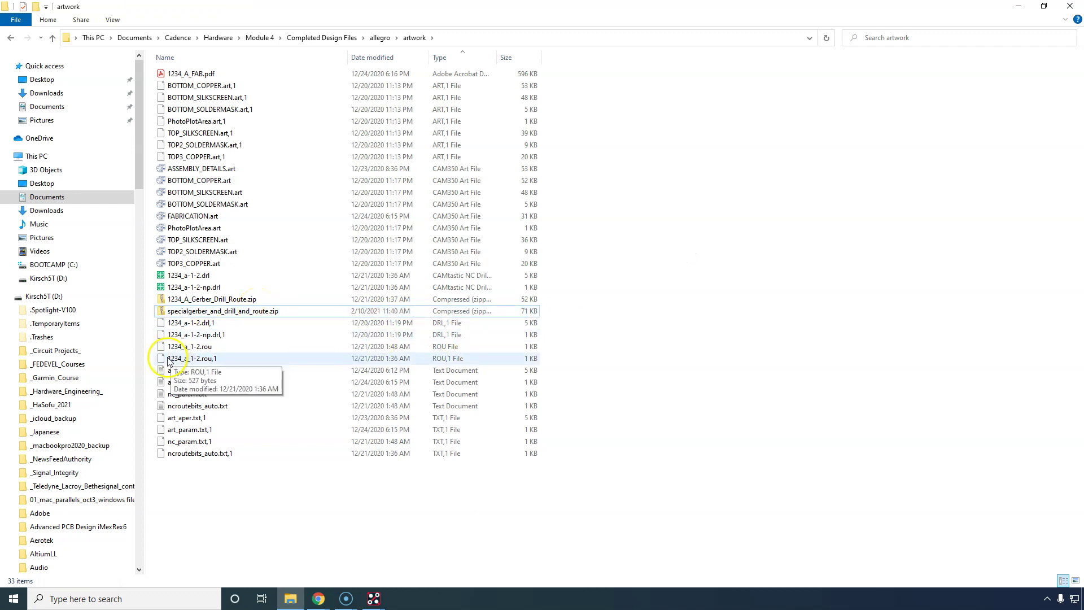
Check the contents of specialgerber_and_drill_and_route.zip and return to the artwork folder.
double_click(286, 319)
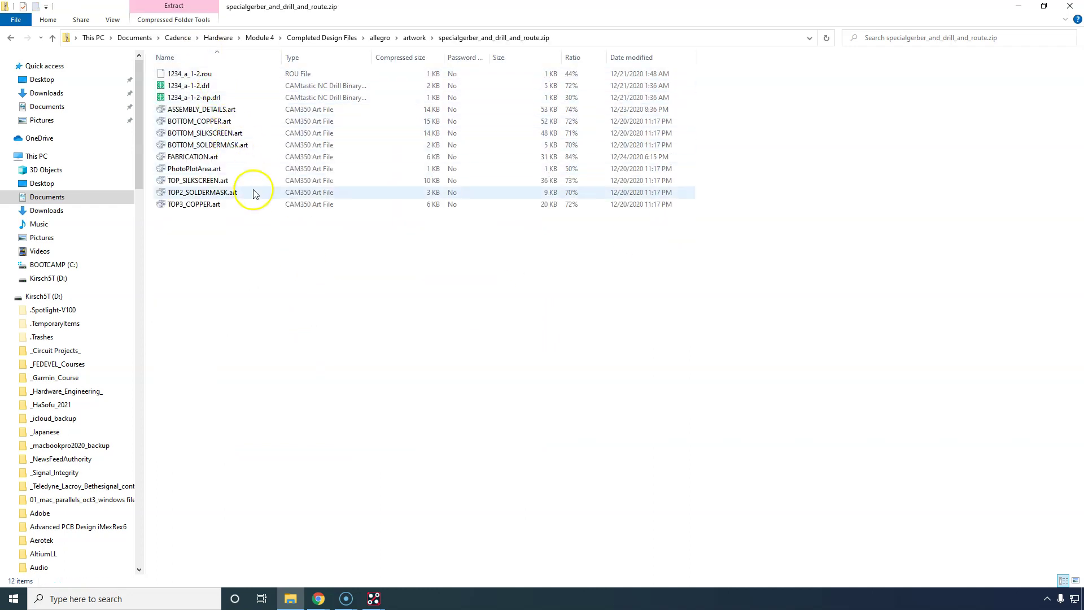
click(415, 38)
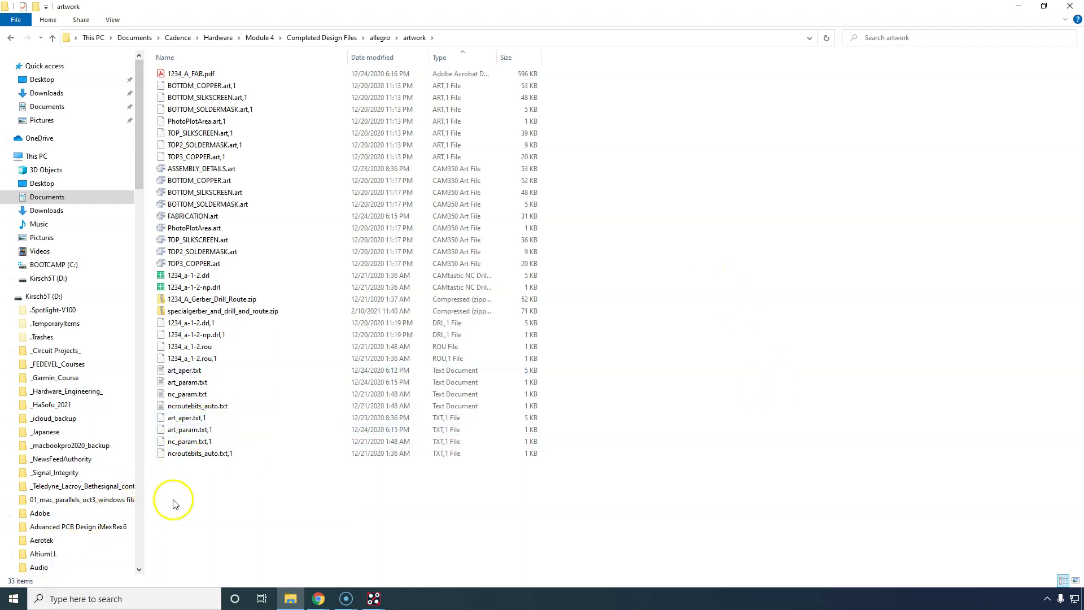
click(225, 523)
click(722, 336)
click(247, 524)
click(247, 521)
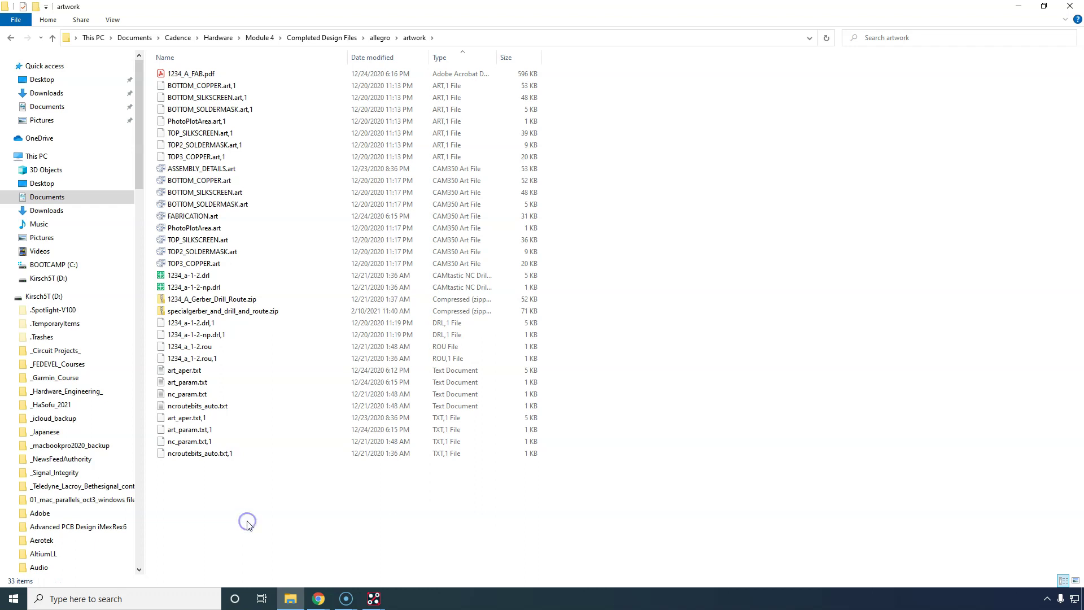